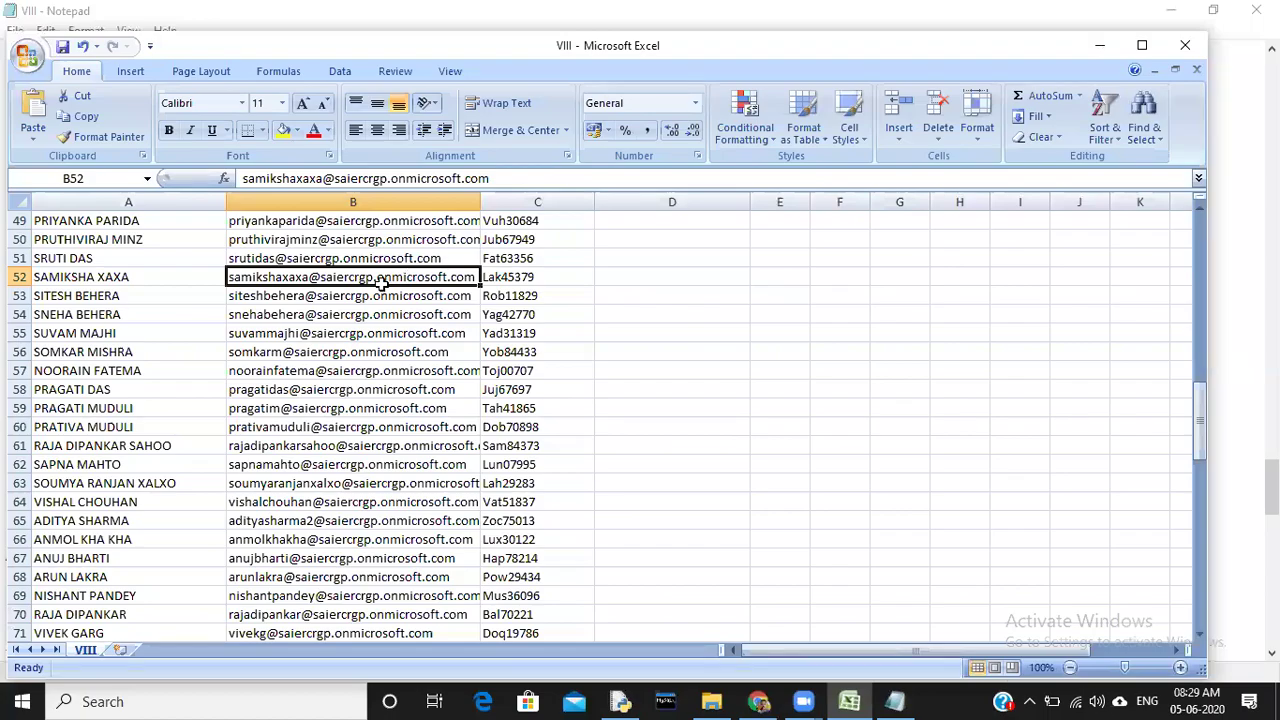
Step: Browse the student list on sheet VIII, selecting cells across columns A to E
key("Right")
key("Right")
left_click(312, 260)
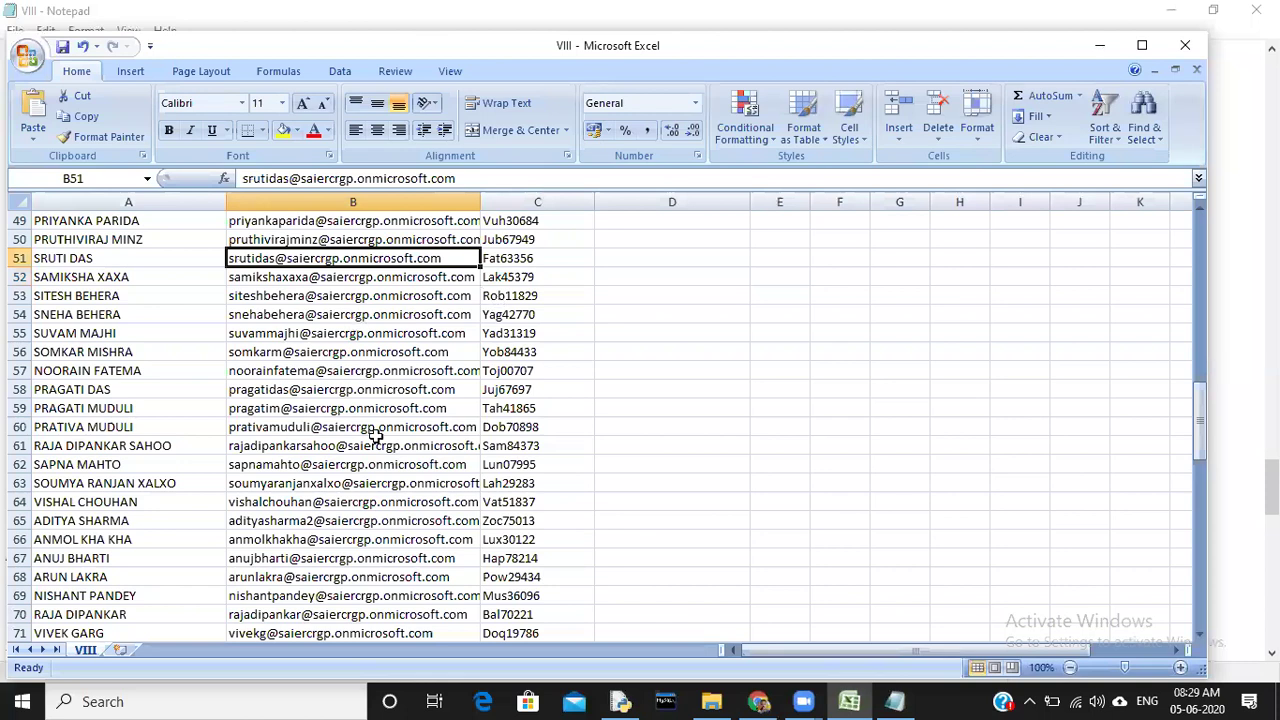
left_click(311, 389)
key("Up")
key("Up")
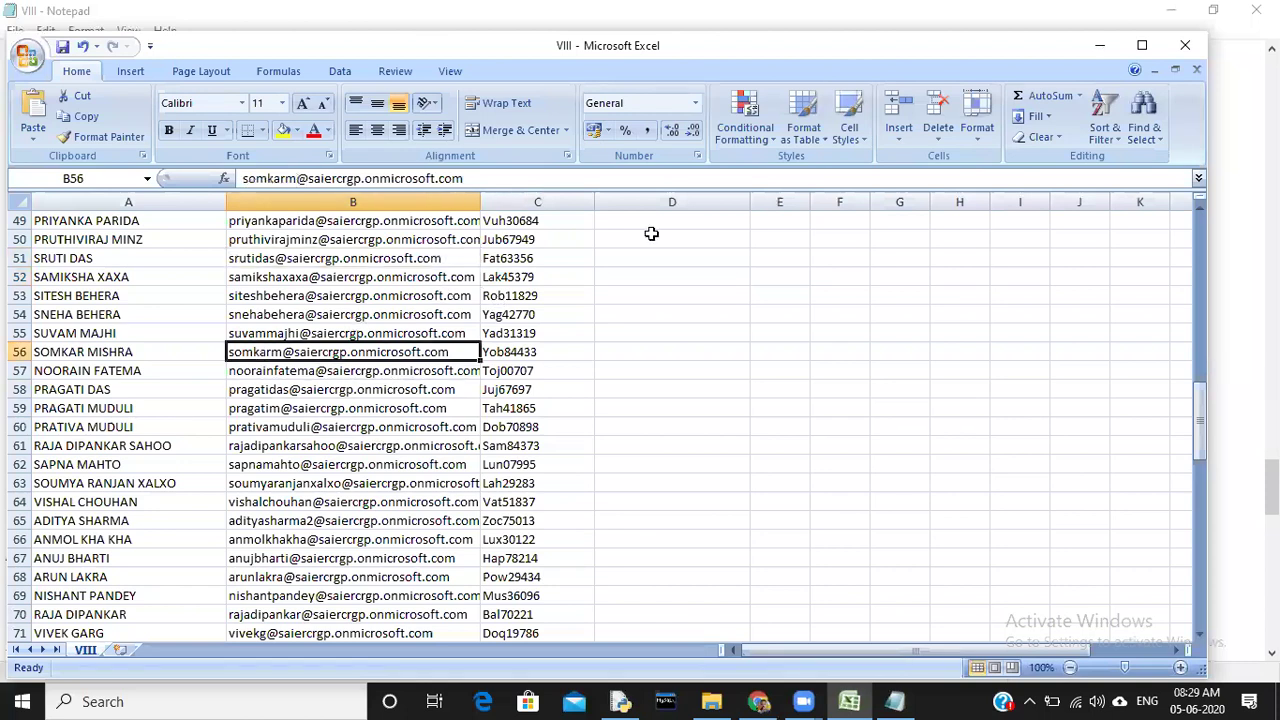
key("Up")
key("Up")
key("Up")
scroll(621, 278, "up", 8)
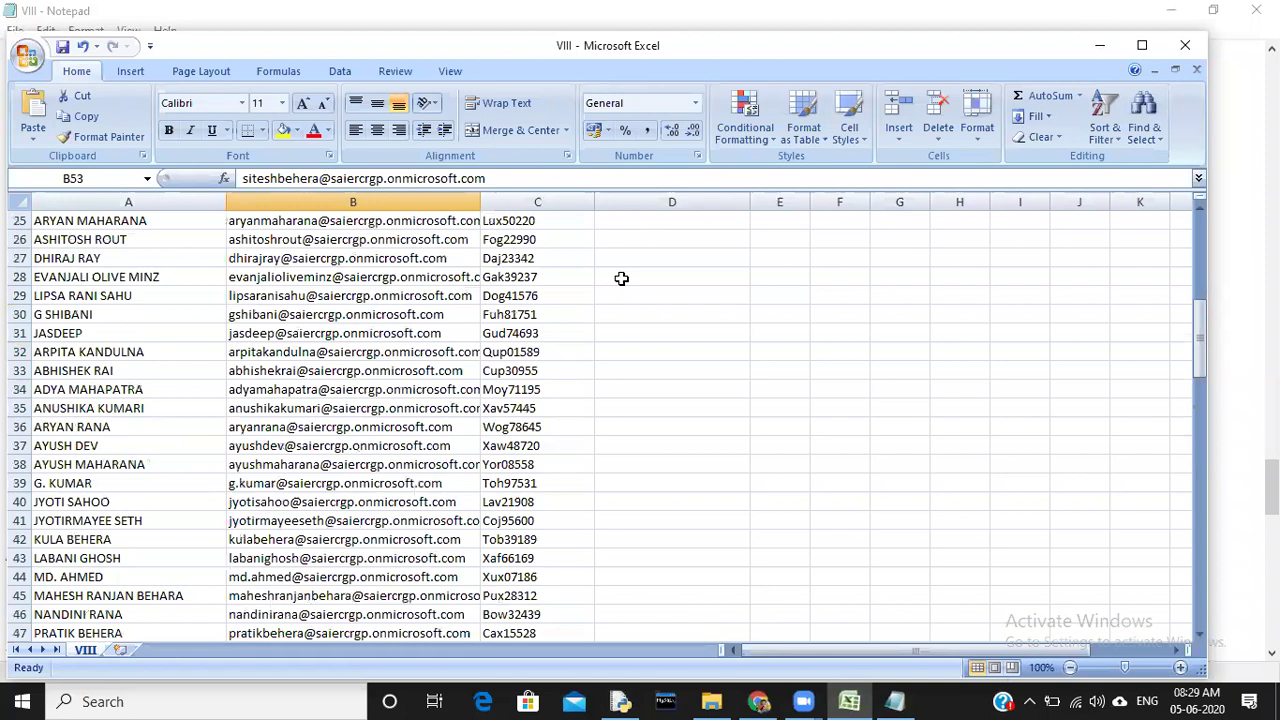
scroll(364, 256, "up", 8)
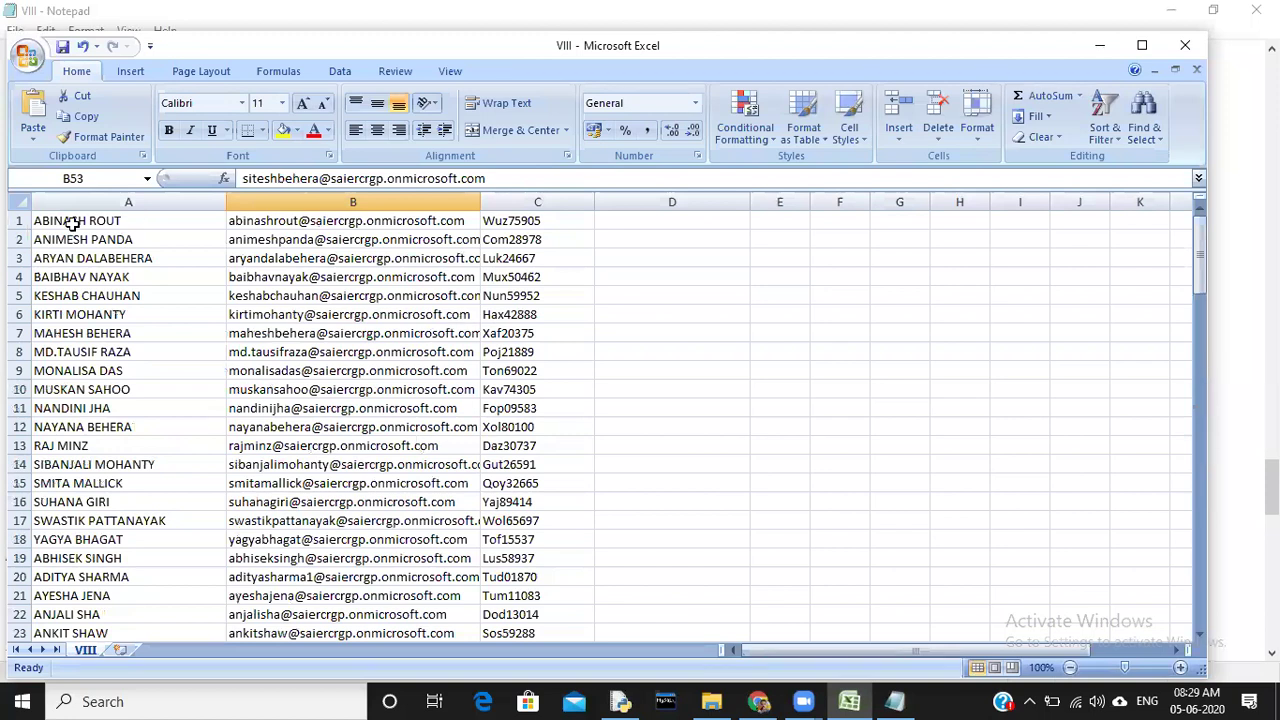
left_click(498, 338)
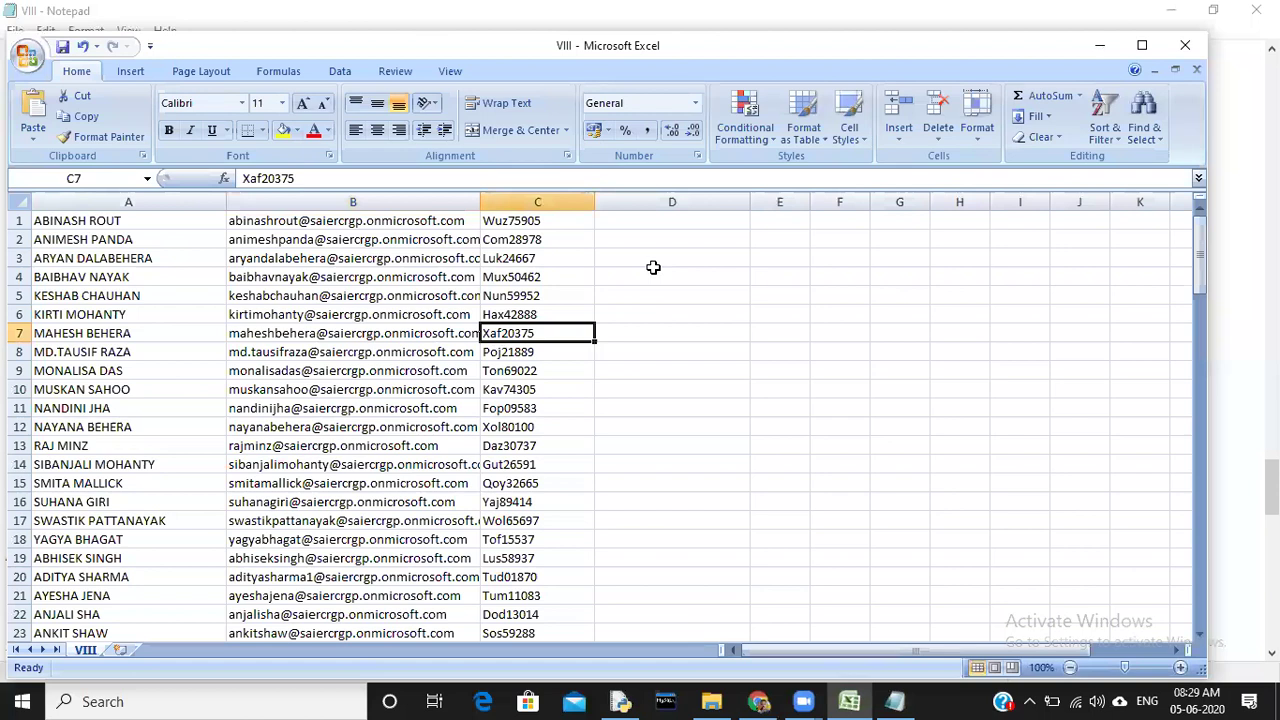
left_click(650, 295)
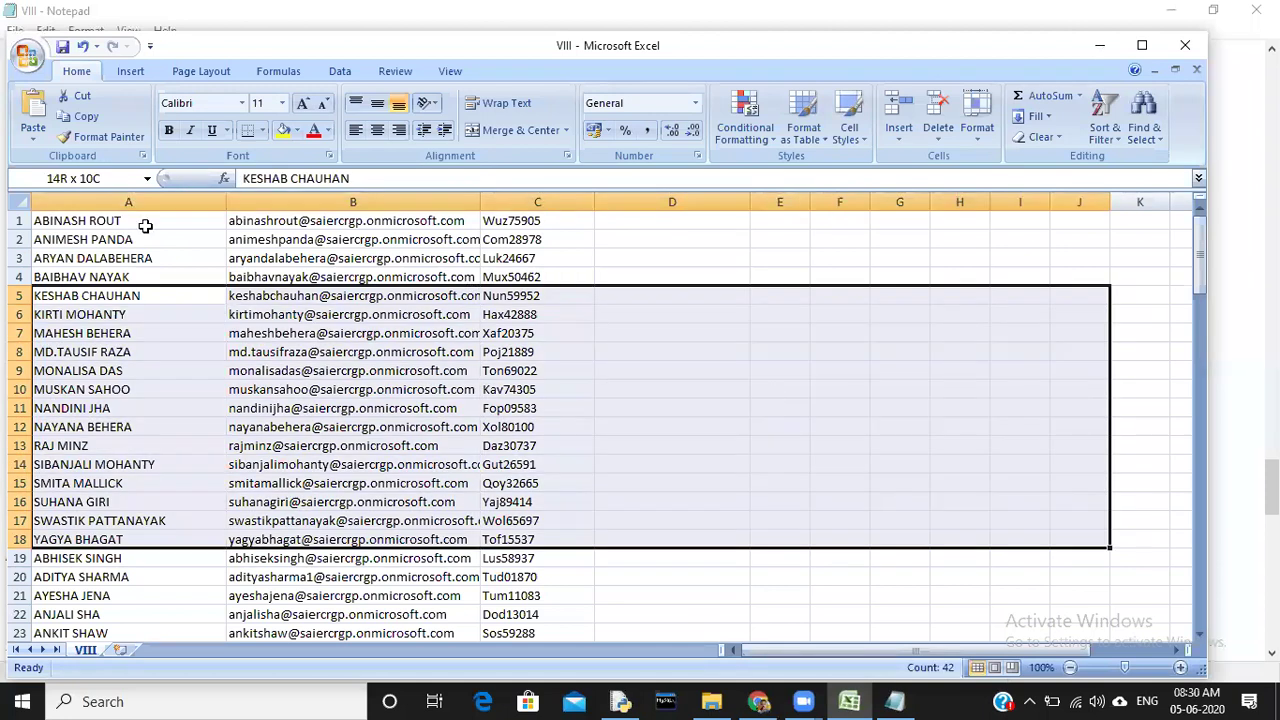
left_click(143, 223)
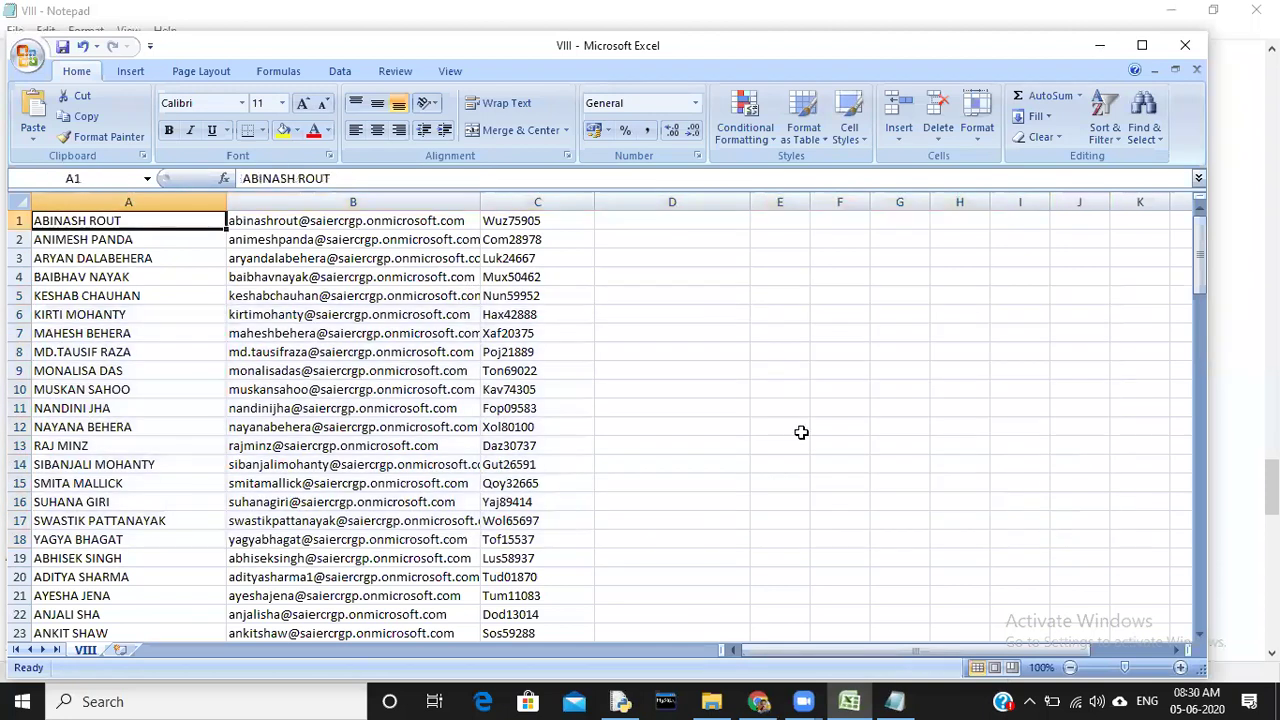
left_click(801, 432)
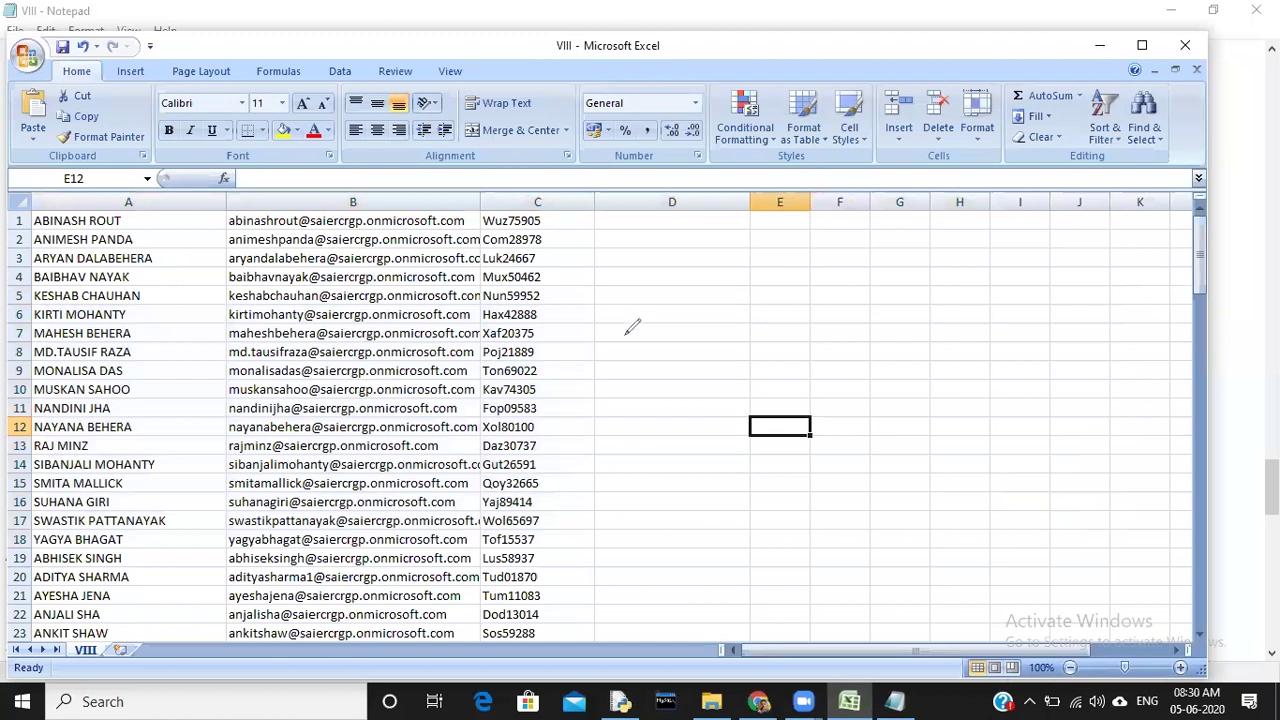
Step: Open the Office button menu showing Recent Documents
left_click_drag(598, 311, 704, 311)
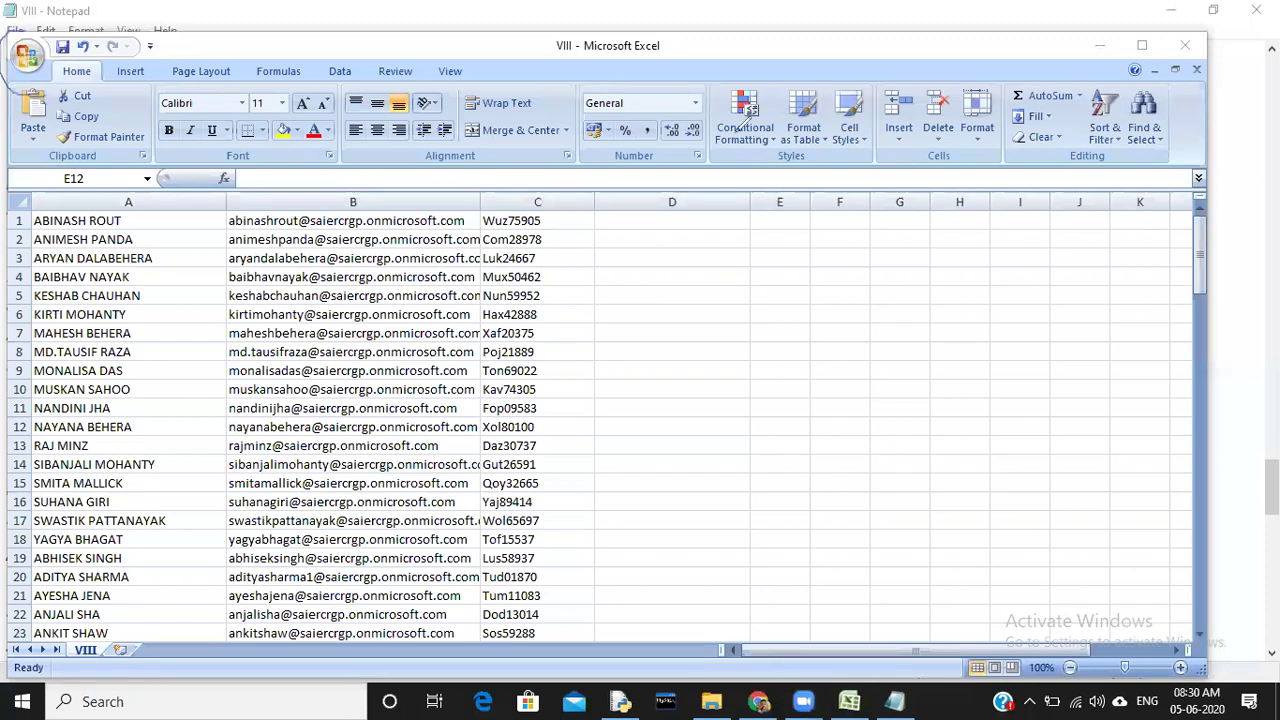
mouse_move(12, 55)
left_mouse_down()
mouse_move(38, 78)
mouse_move(48, 50)
mouse_move(44, 78)
left_mouse_up()
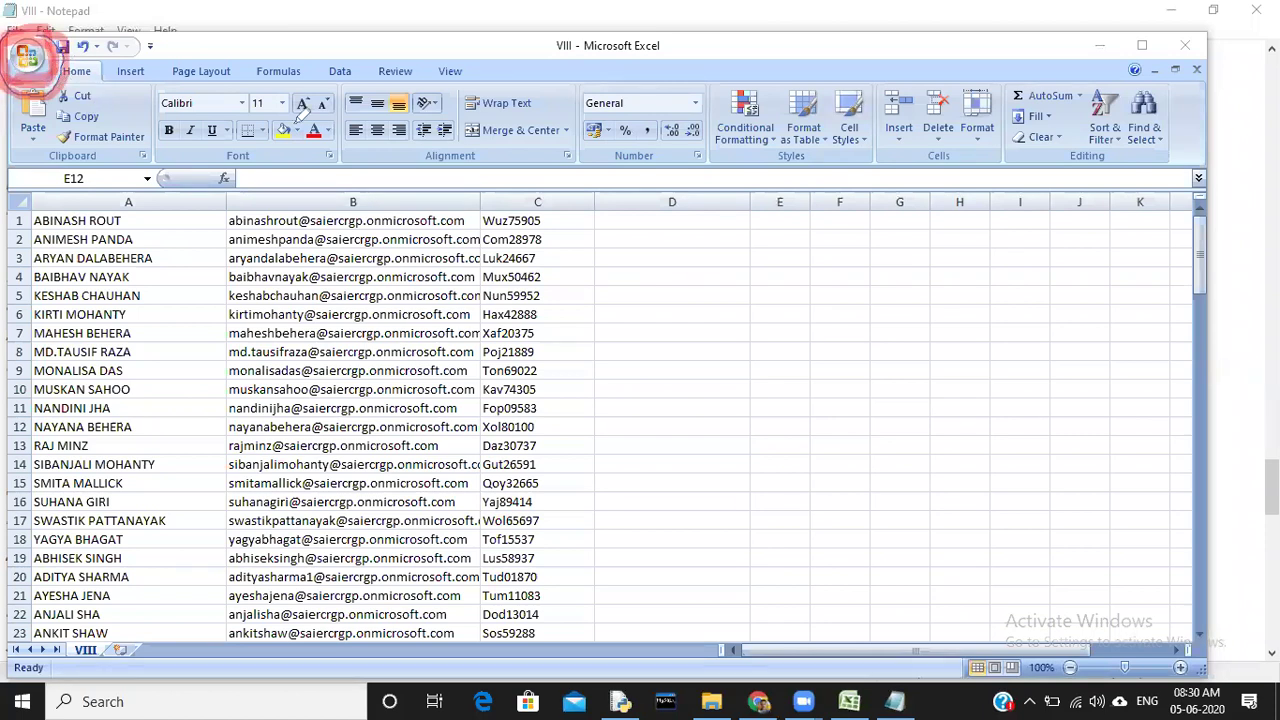
left_click(27, 63)
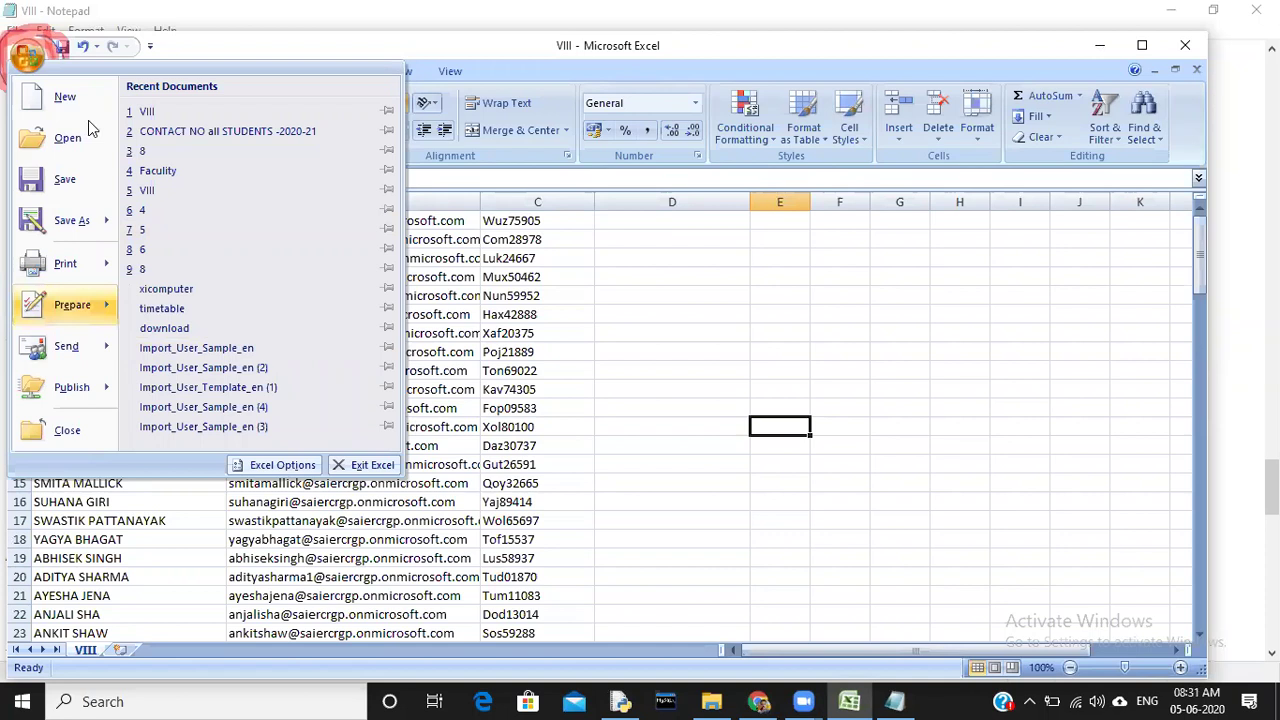
Step: Open Excel Options from the Office button menu
left_click(283, 465)
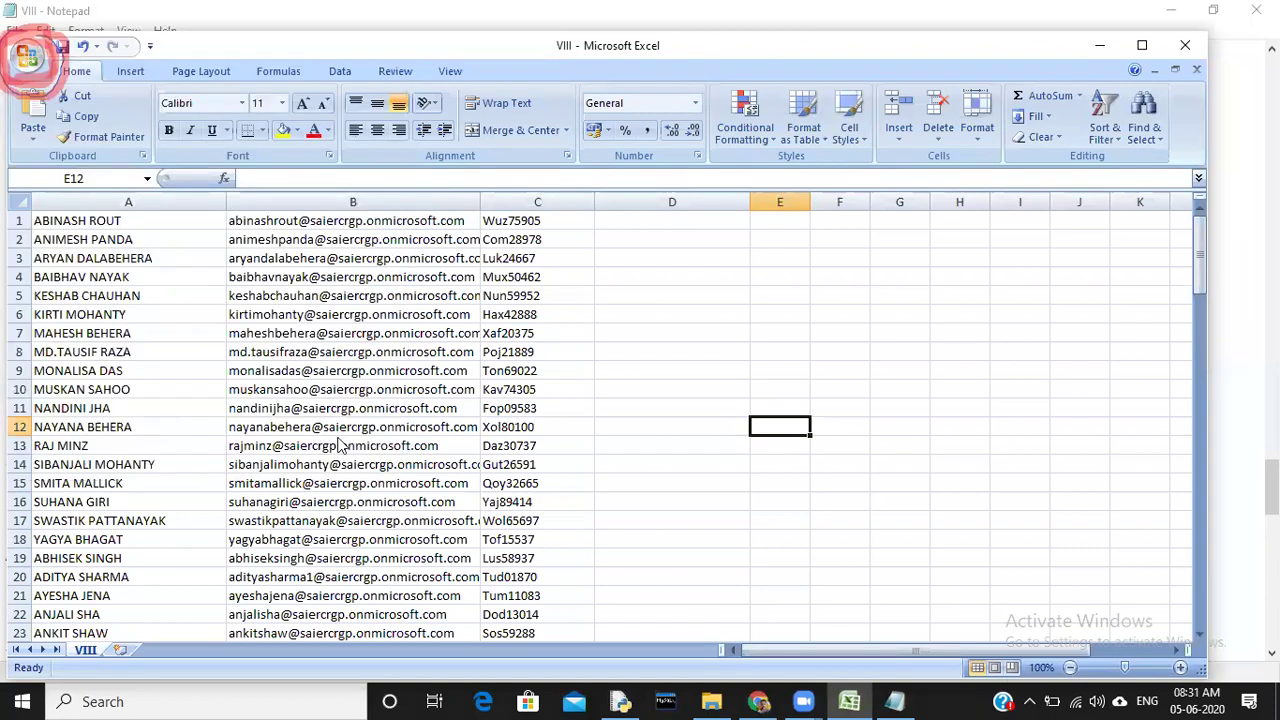
key("alt+f")
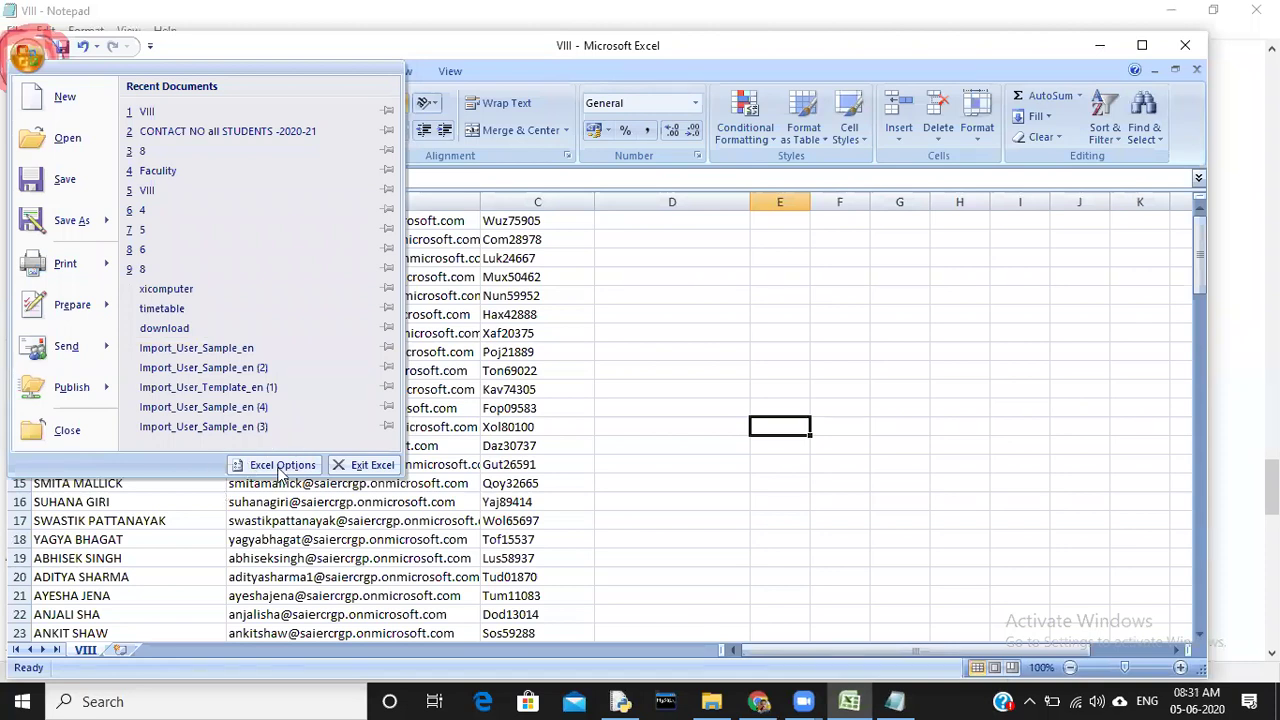
left_click(282, 467)
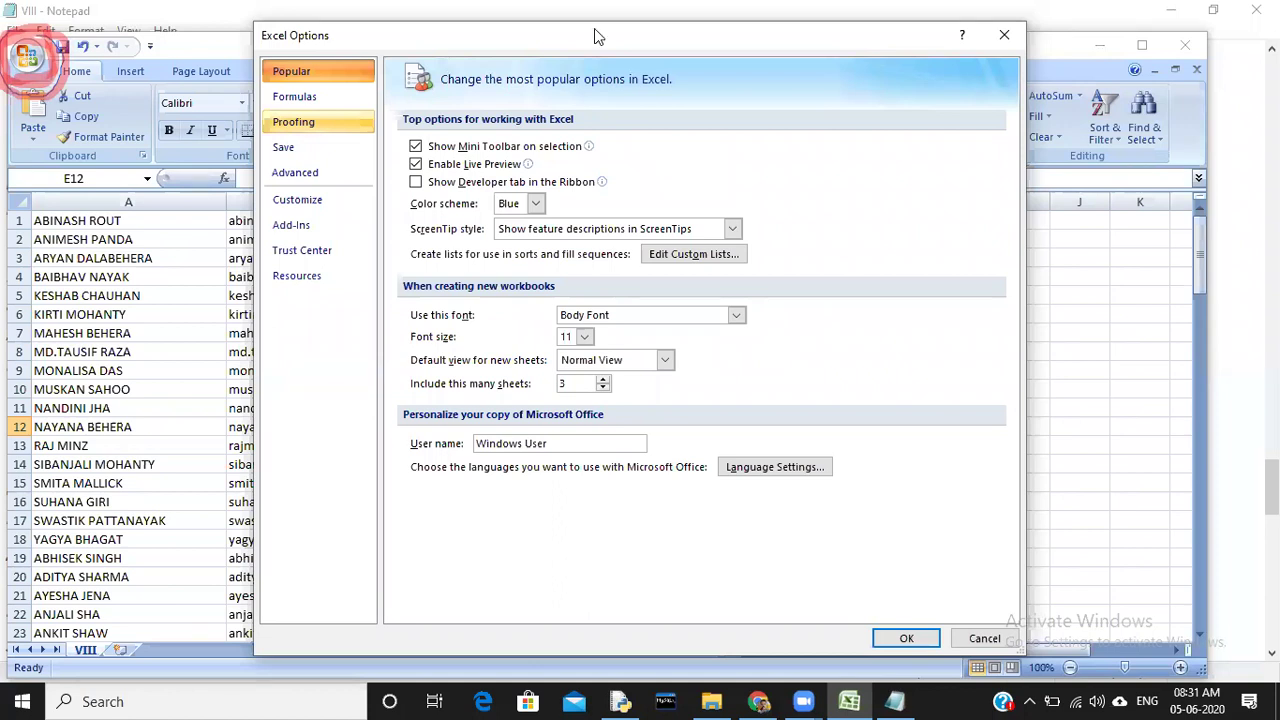
Step: Move the Excel Options window left and switch to its Advanced page
left_click_drag(594, 28, 467, 42)
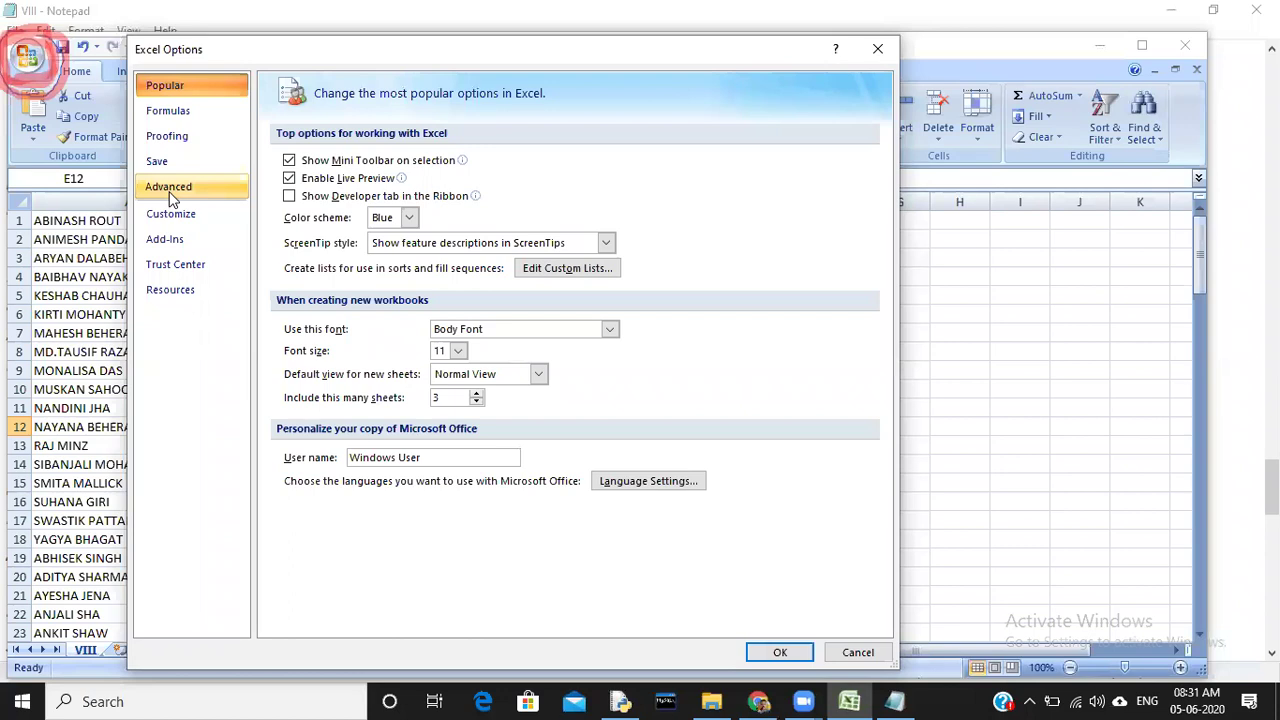
left_click(172, 196)
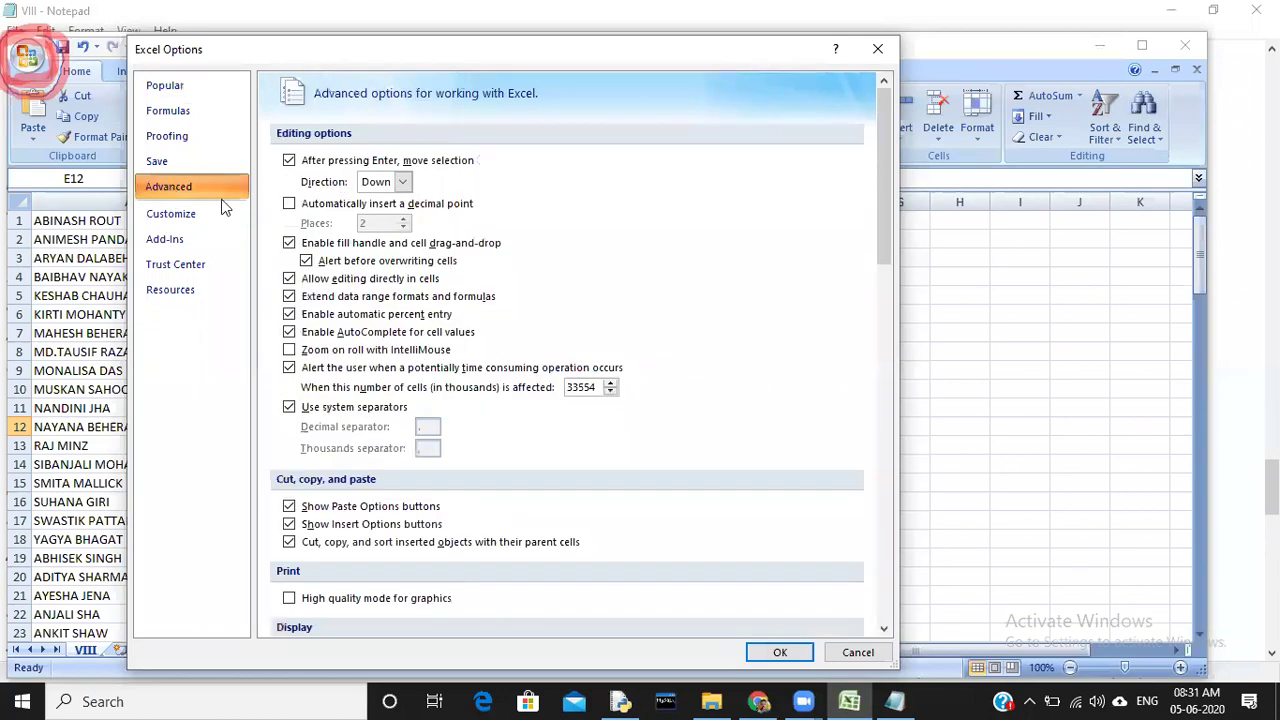
left_click(173, 166)
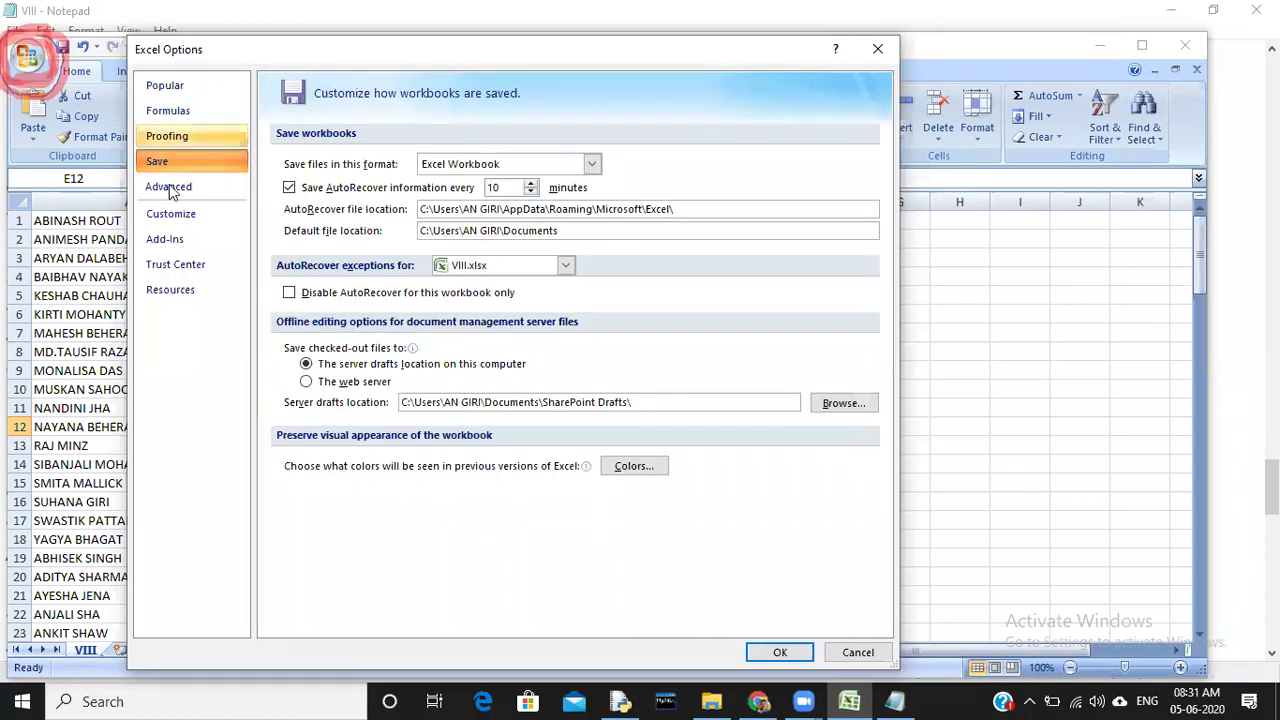
left_click(172, 191)
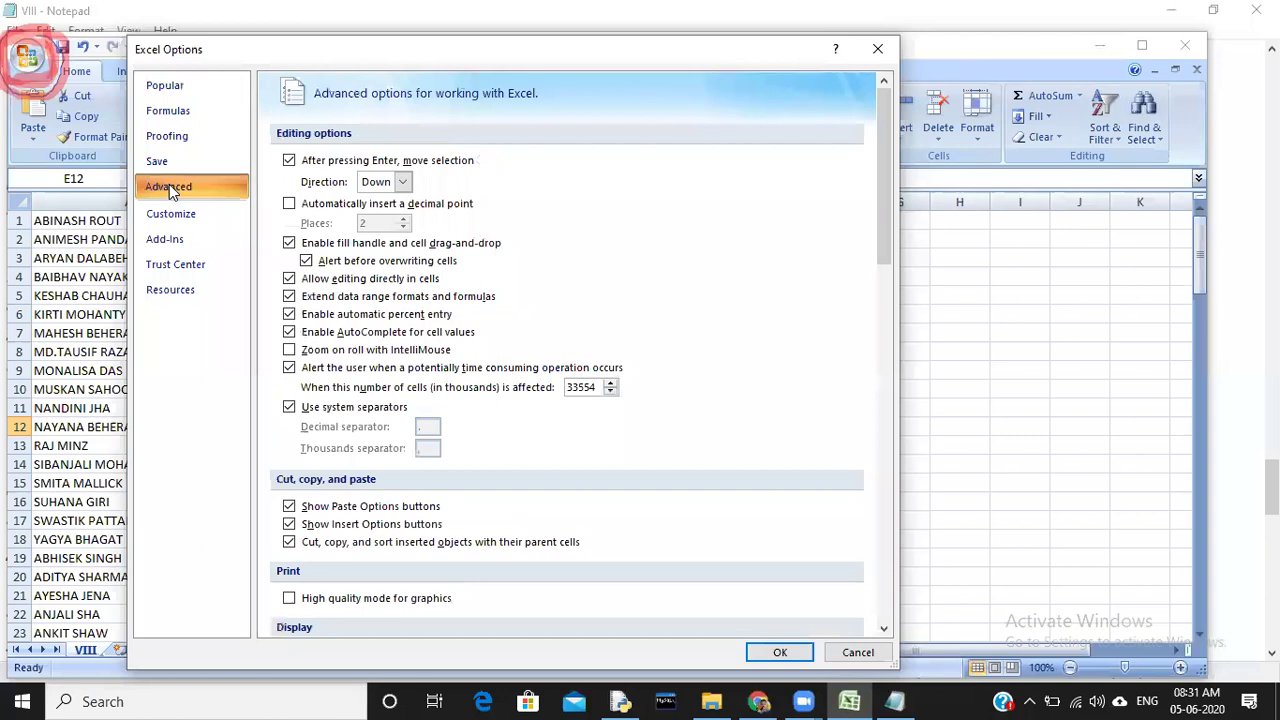
left_click_drag(214, 180, 130, 185)
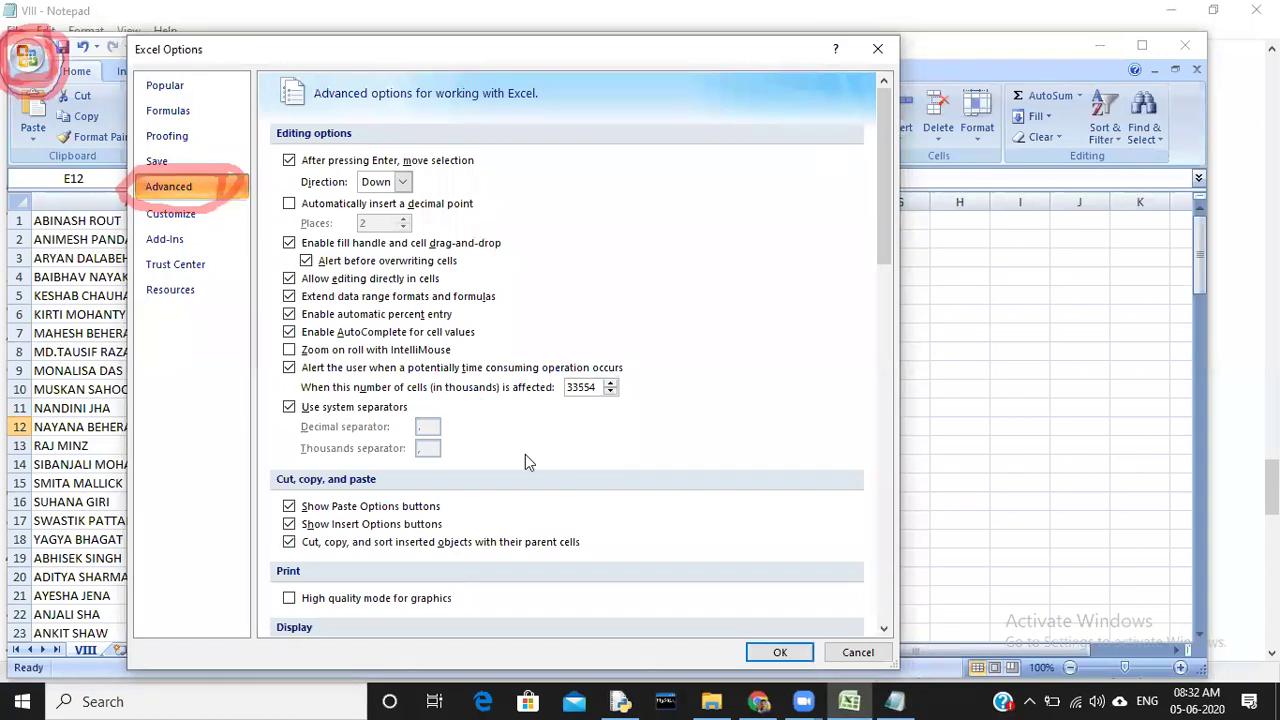
Step: Scroll the Advanced page down to the display options for worksheet VIII
scroll(525, 454, "down", 3)
scroll(568, 469, "down", 2)
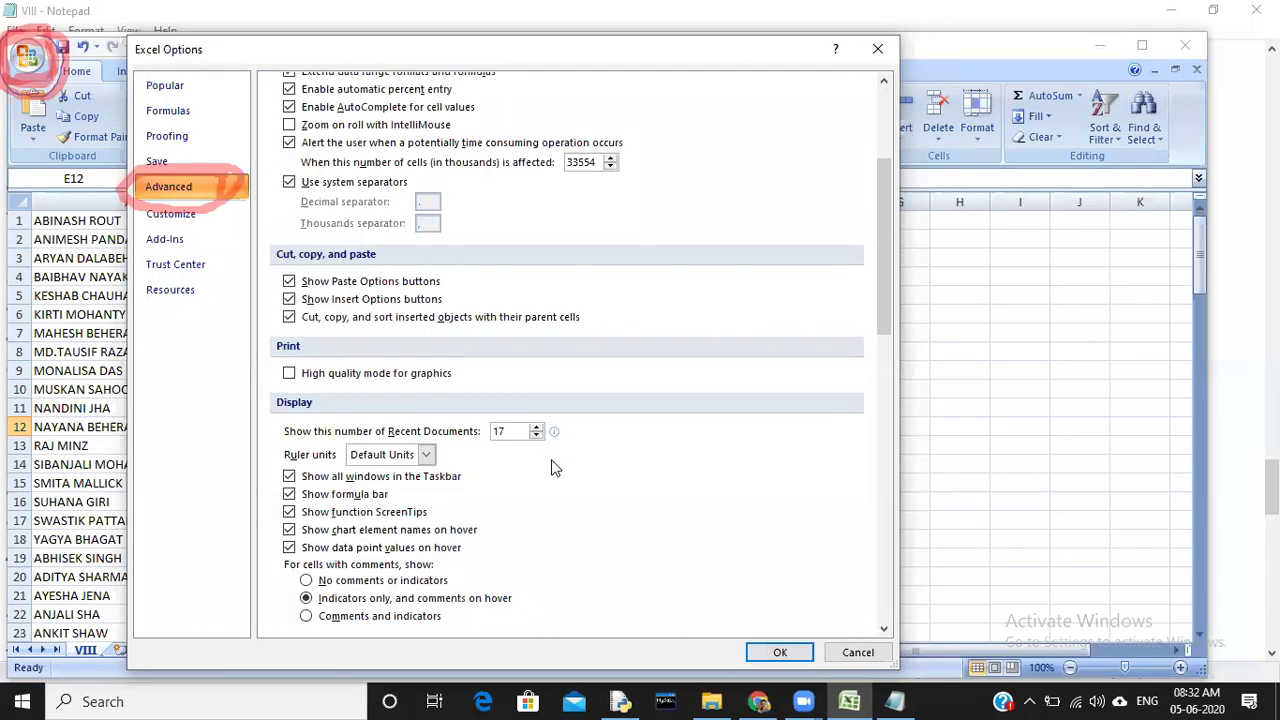
scroll(555, 468, "down", 2)
scroll(553, 467, "down", 1)
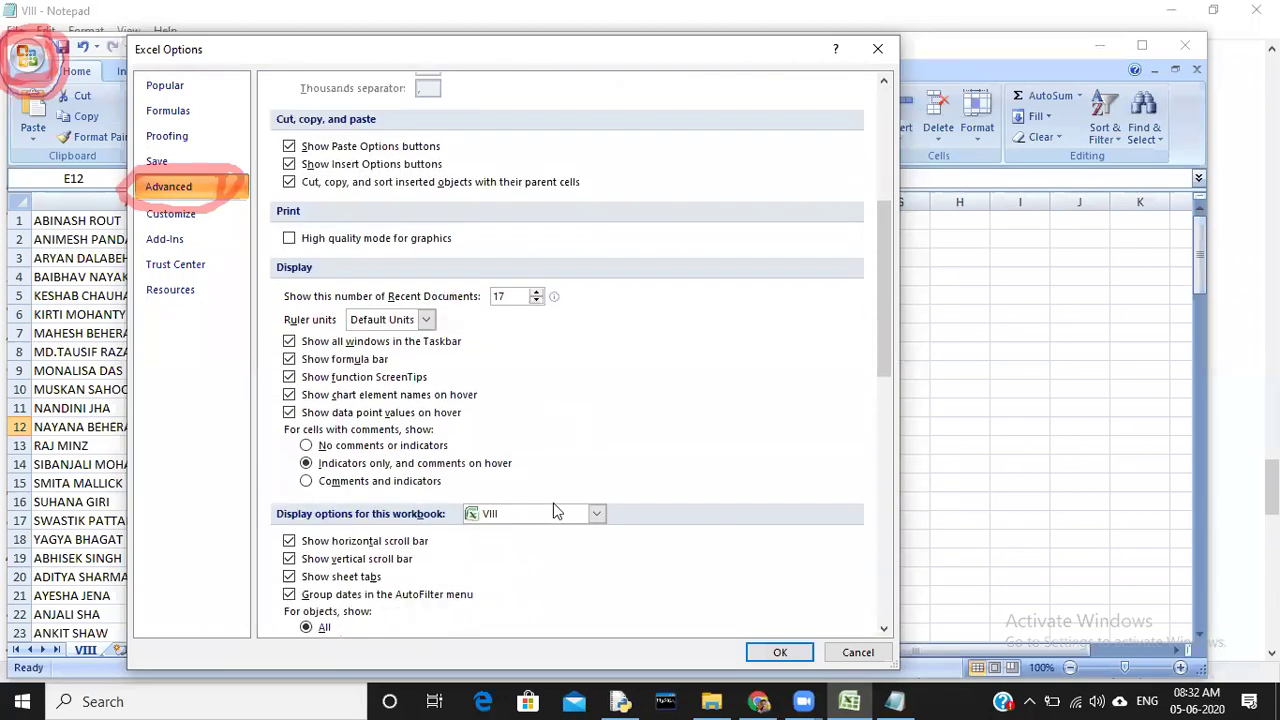
scroll(527, 516, "down", 5)
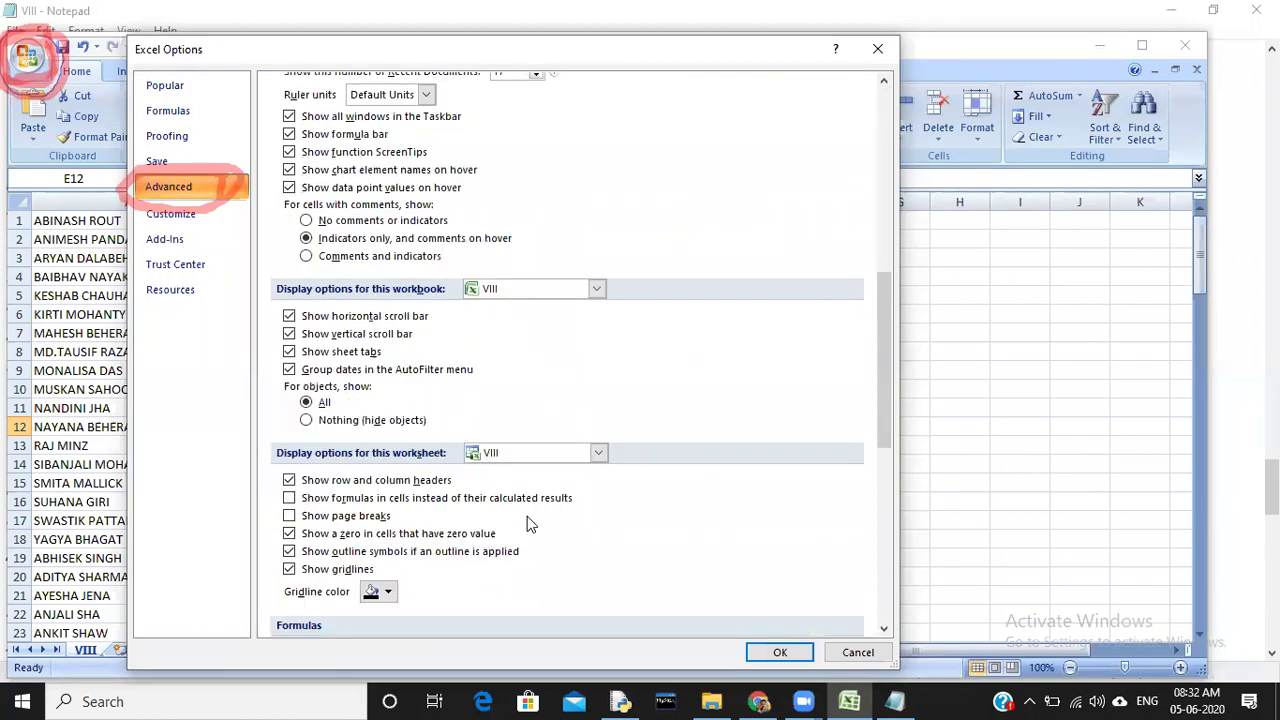
scroll(527, 516, "down", 2)
scroll(278, 372, "down", 3)
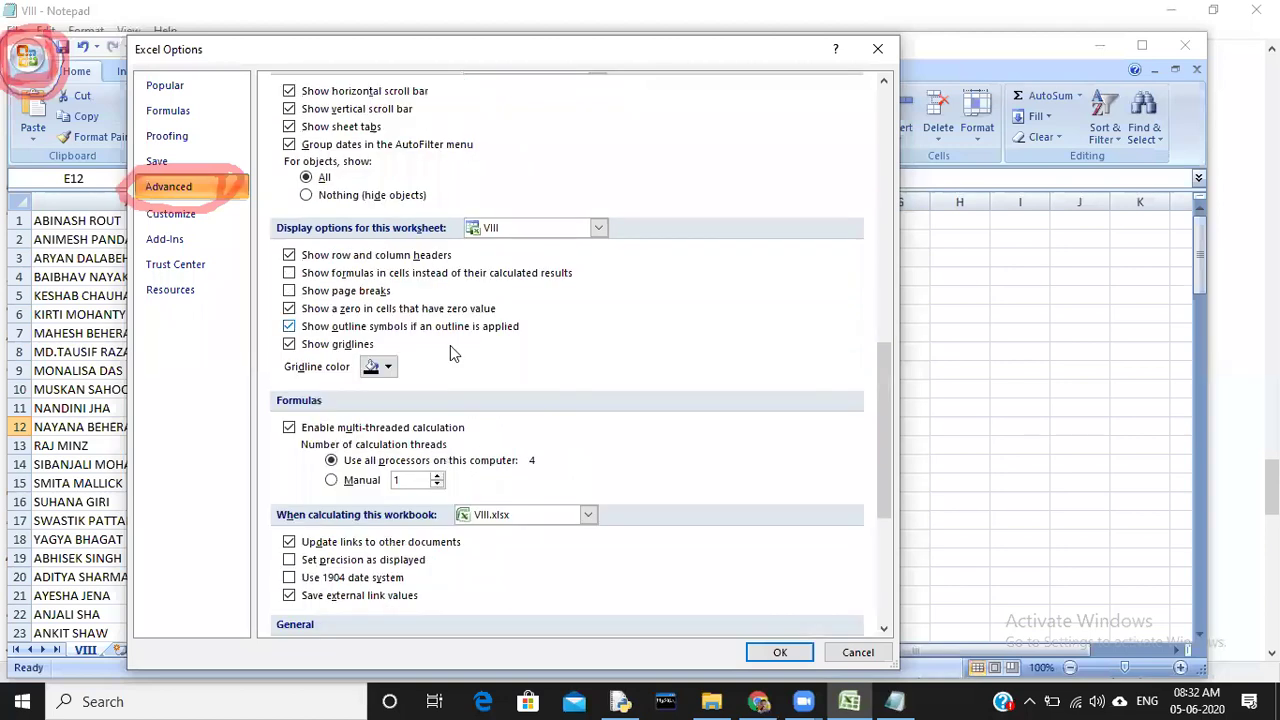
scroll(450, 345, "up", 7)
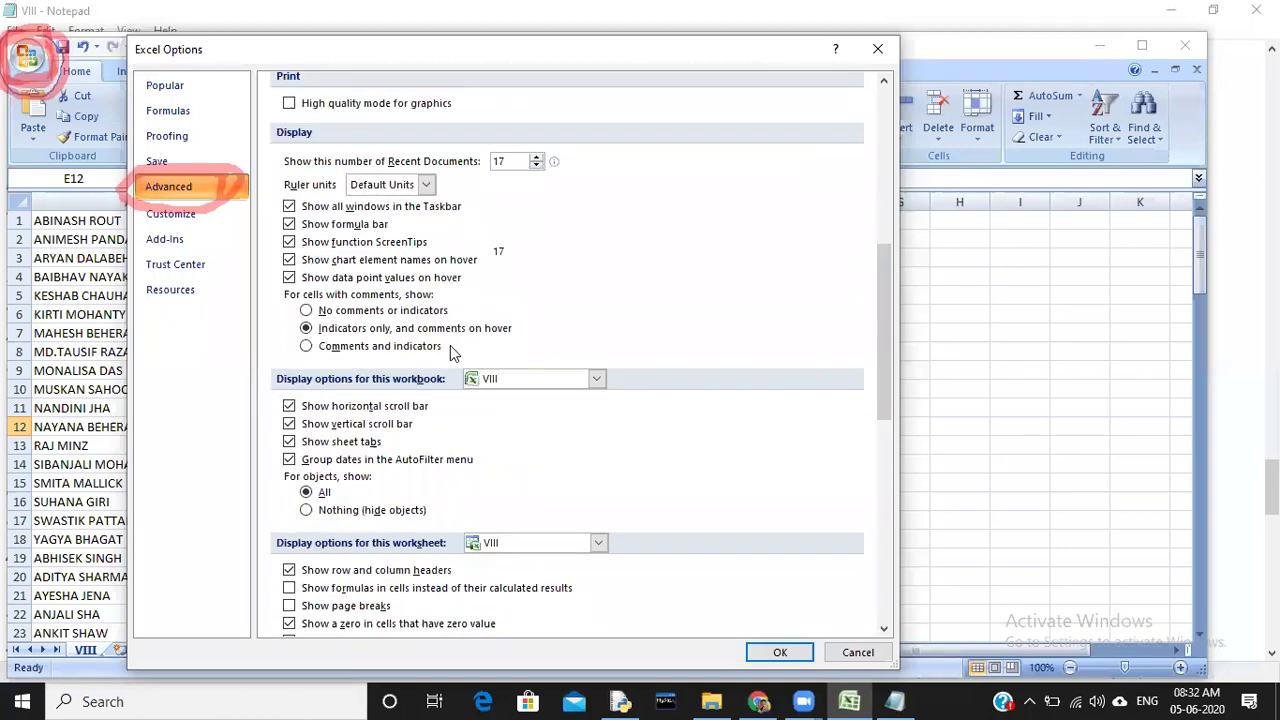
scroll(450, 345, "up", 3)
scroll(398, 405, "down", 7)
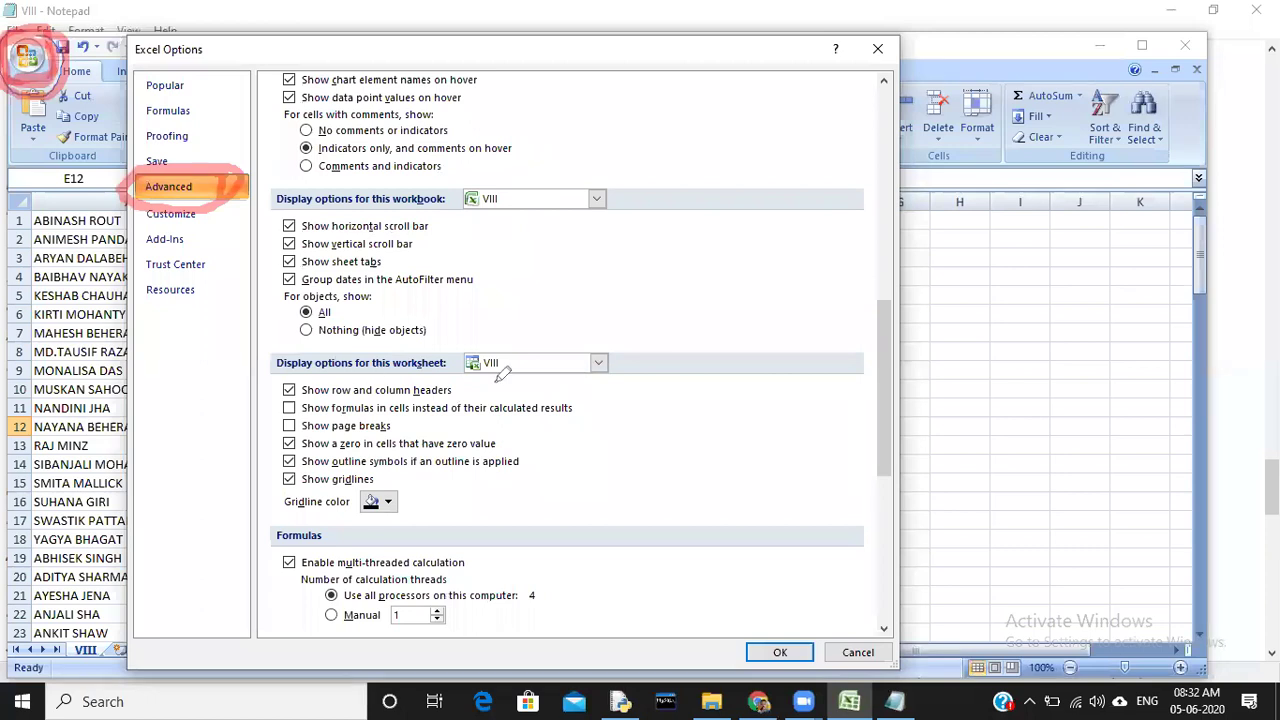
left_click_drag(300, 352, 495, 380)
left_click_drag(480, 335, 326, 332)
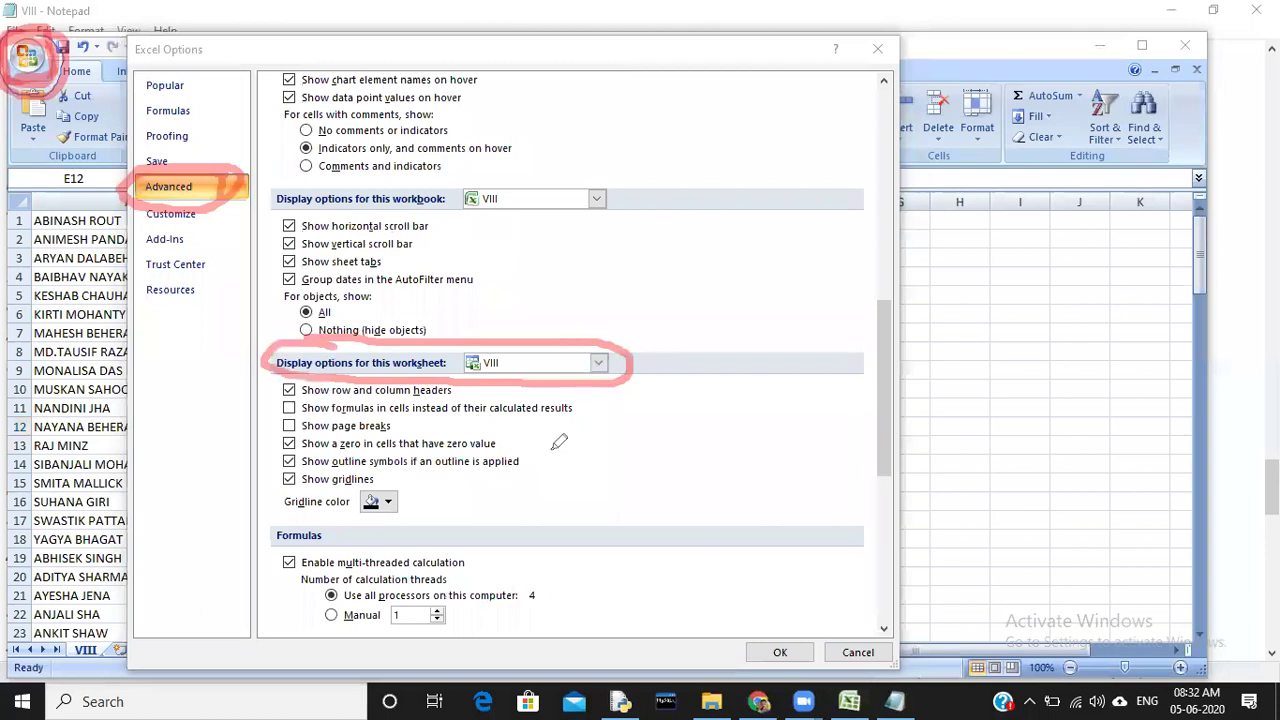
left_click_drag(262, 364, 272, 374)
Step: Set the Gridline color for worksheet VIII to red
left_click(389, 502)
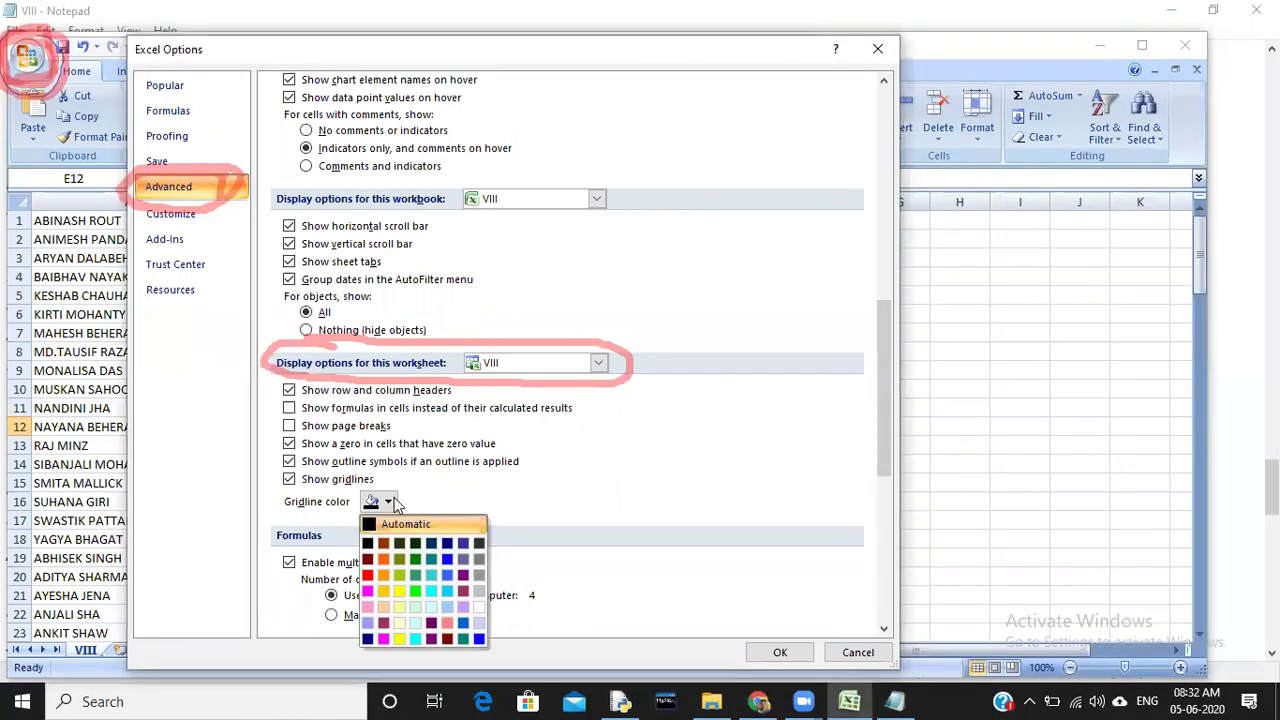
left_click(368, 578)
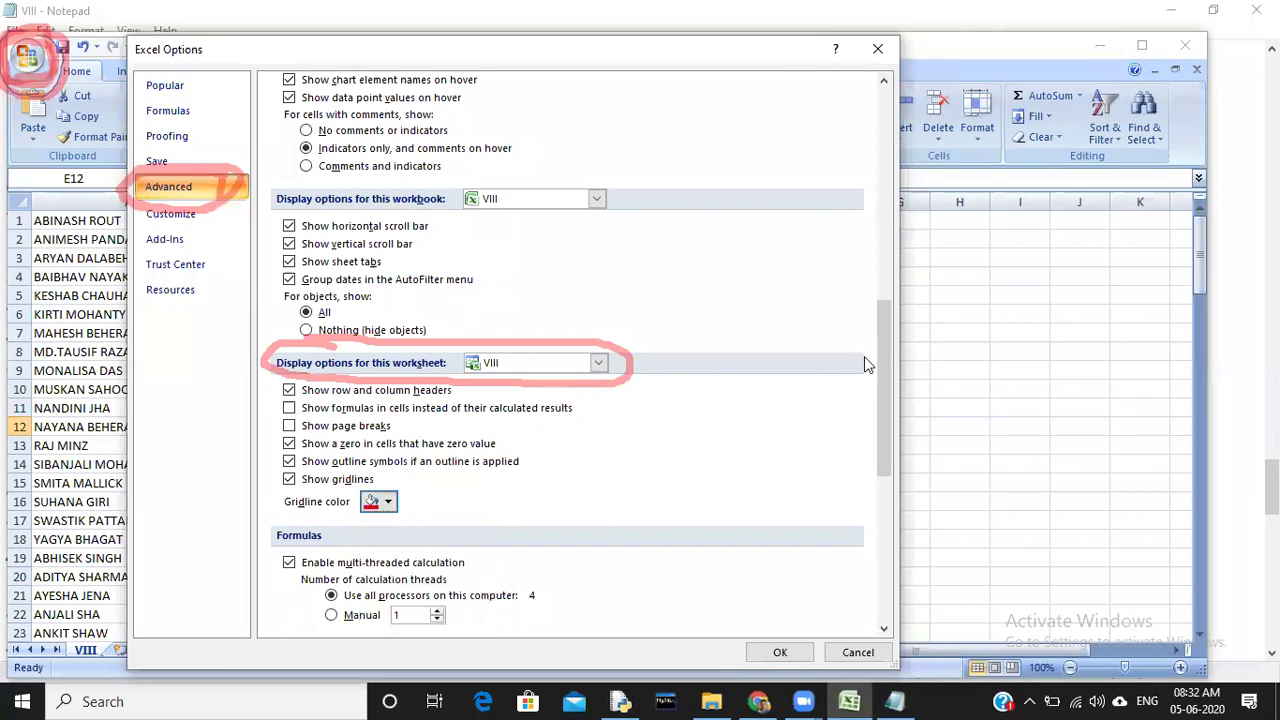
mouse_move(879, 341)
left_mouse_down()
mouse_move(879, 431)
mouse_move(870, 383)
left_mouse_up()
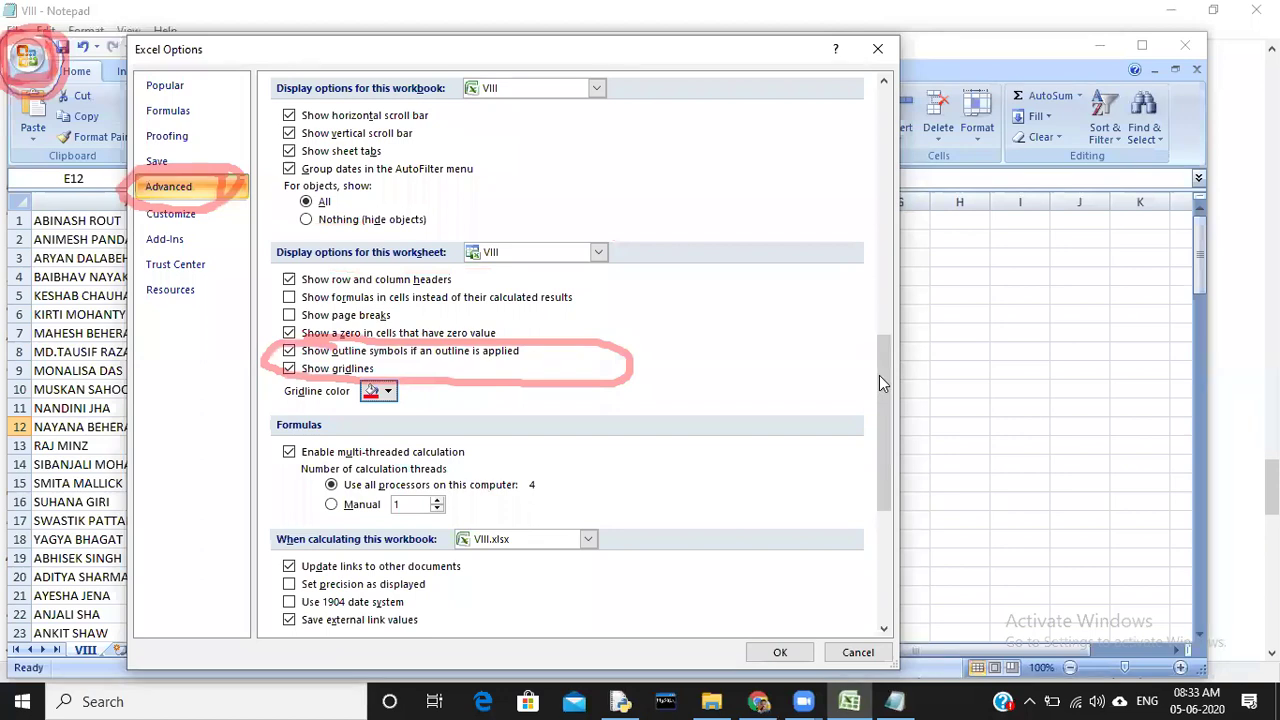
scroll(881, 383, "down", 5)
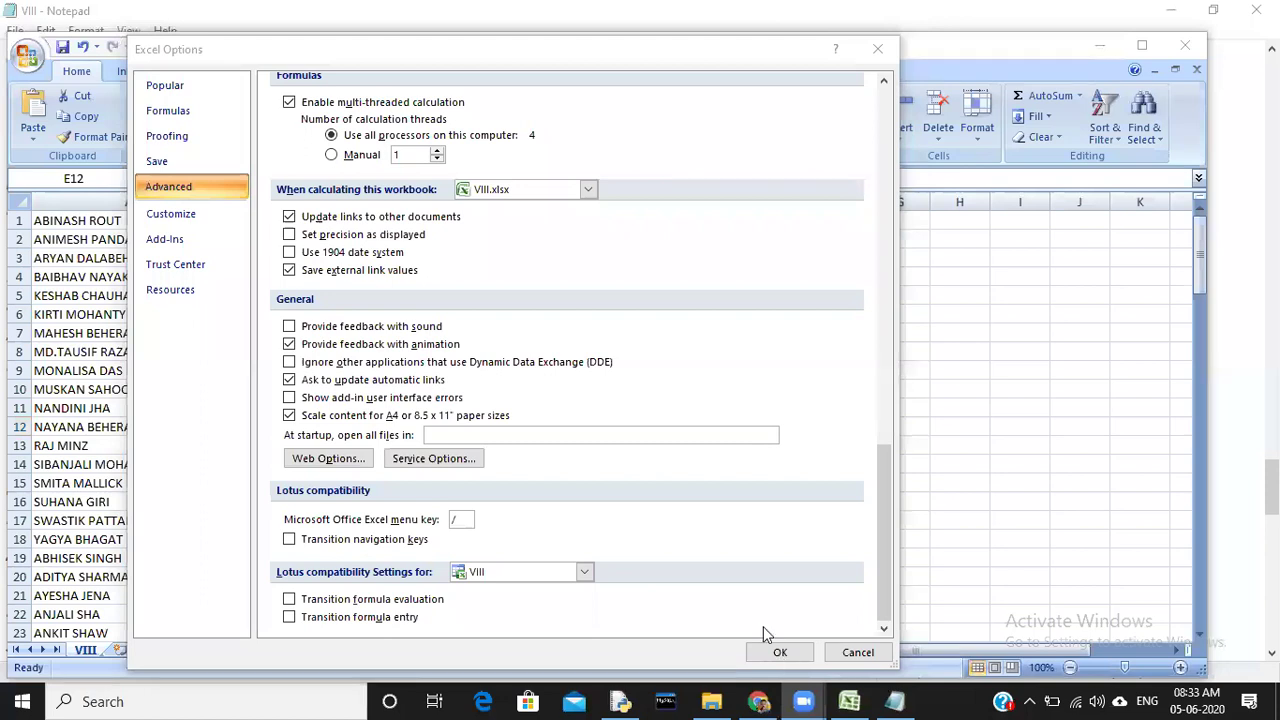
left_click_drag(800, 614, 768, 632)
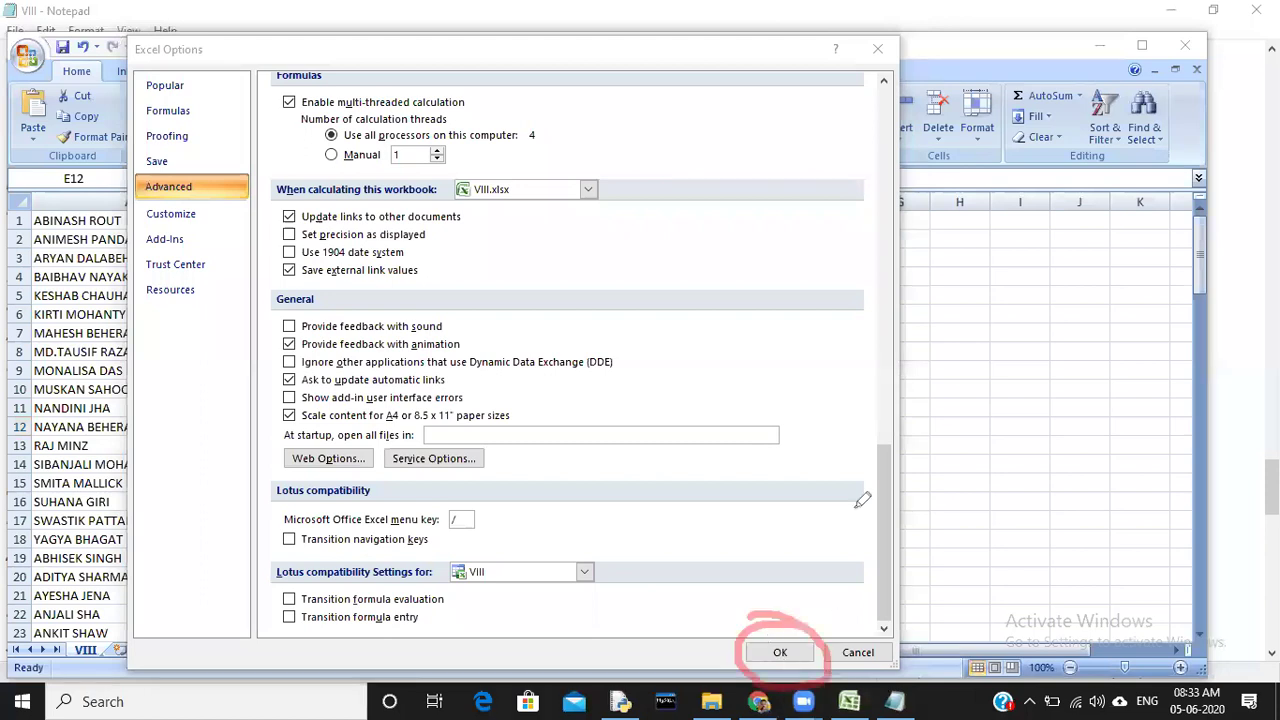
left_click_drag(857, 506, 780, 628)
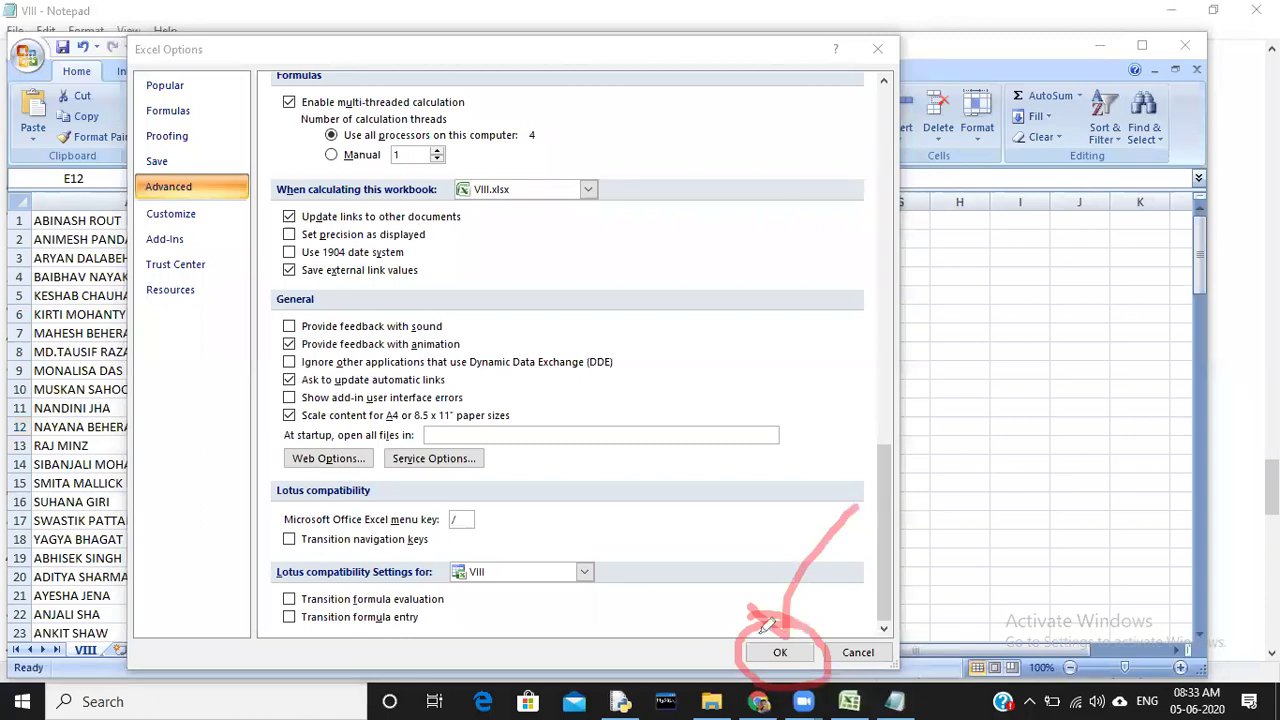
Step: Close Excel Options and scroll the sheet to check the red gridlines
key("Escape")
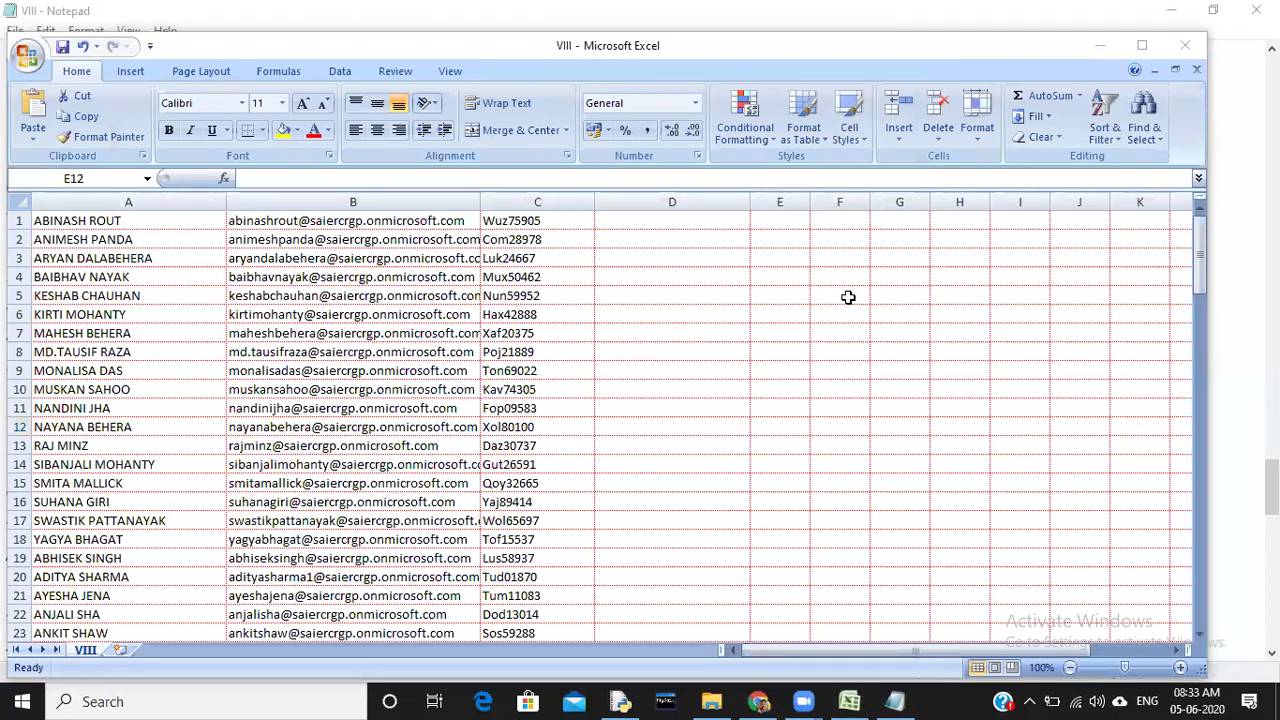
scroll(683, 430, "down", 3)
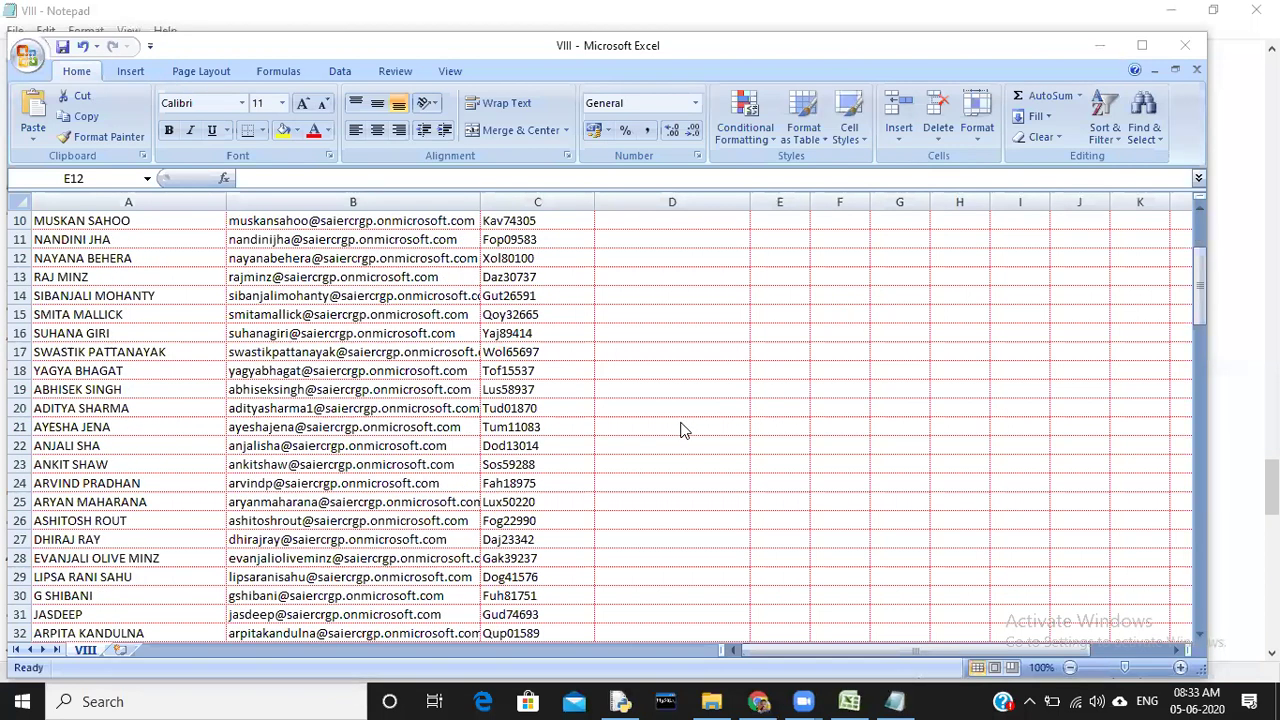
scroll(600, 530, "up", 3)
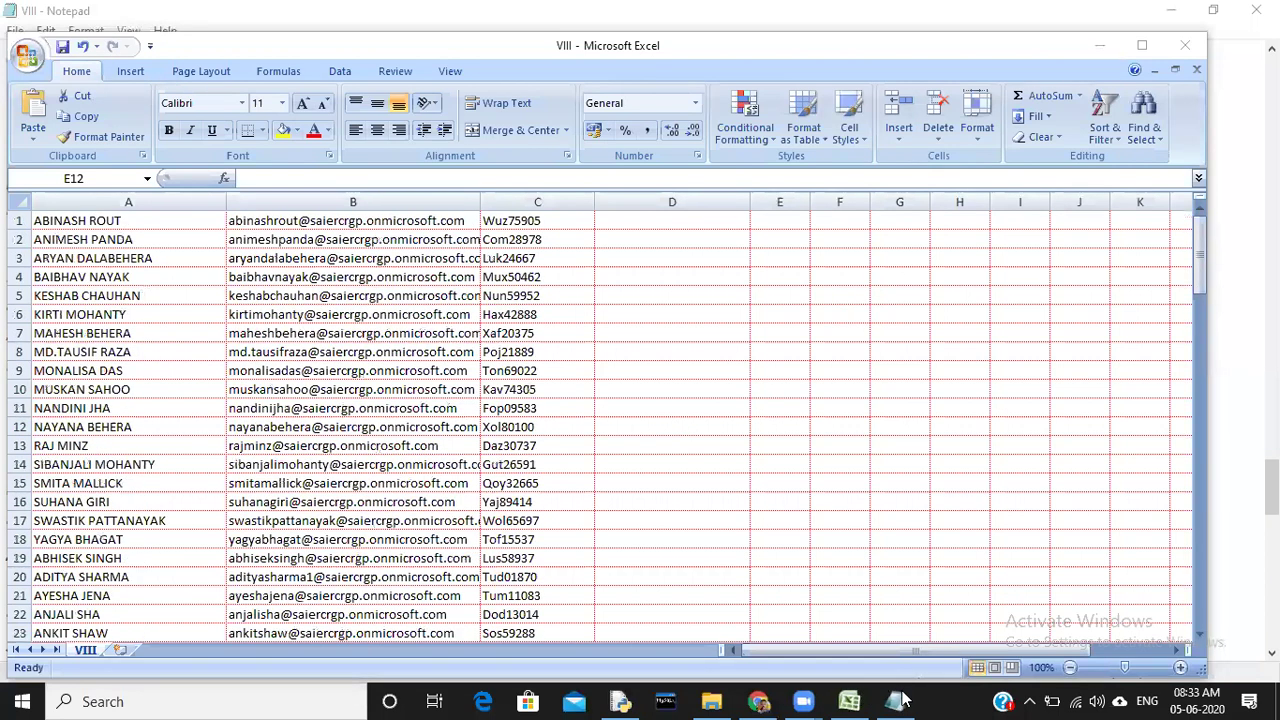
key("alt+Tab")
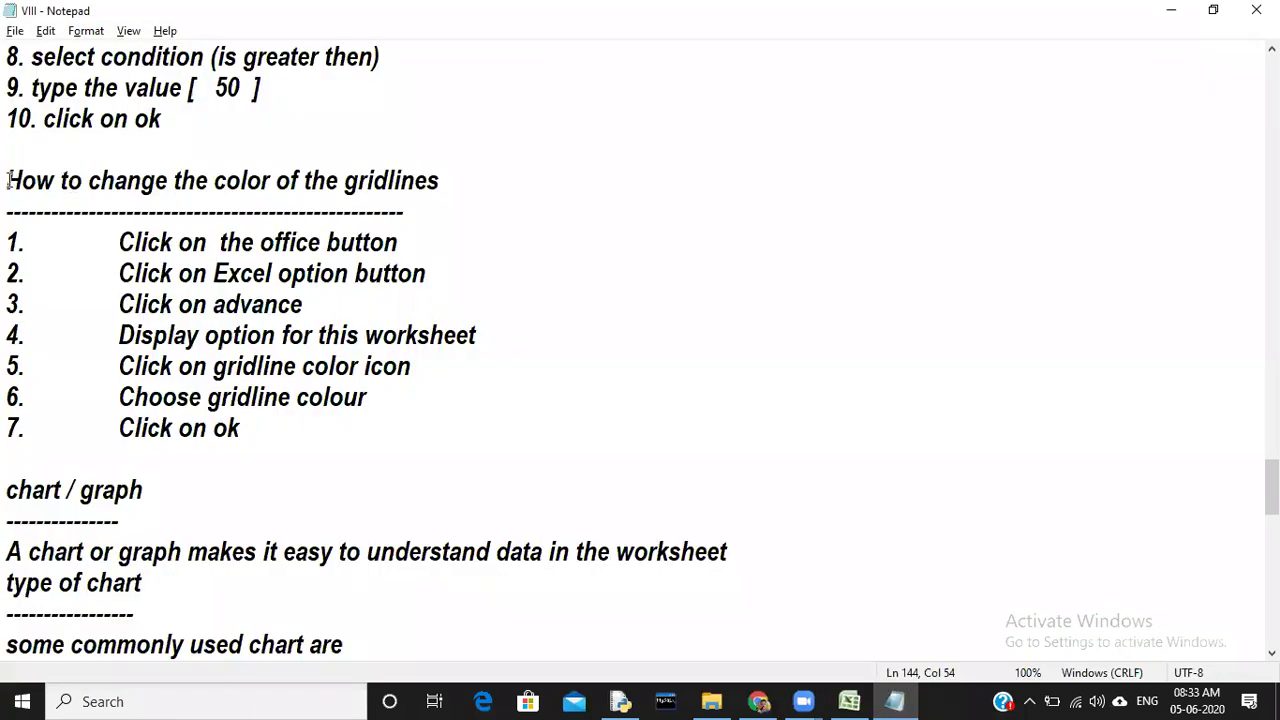
key("shift+Home")
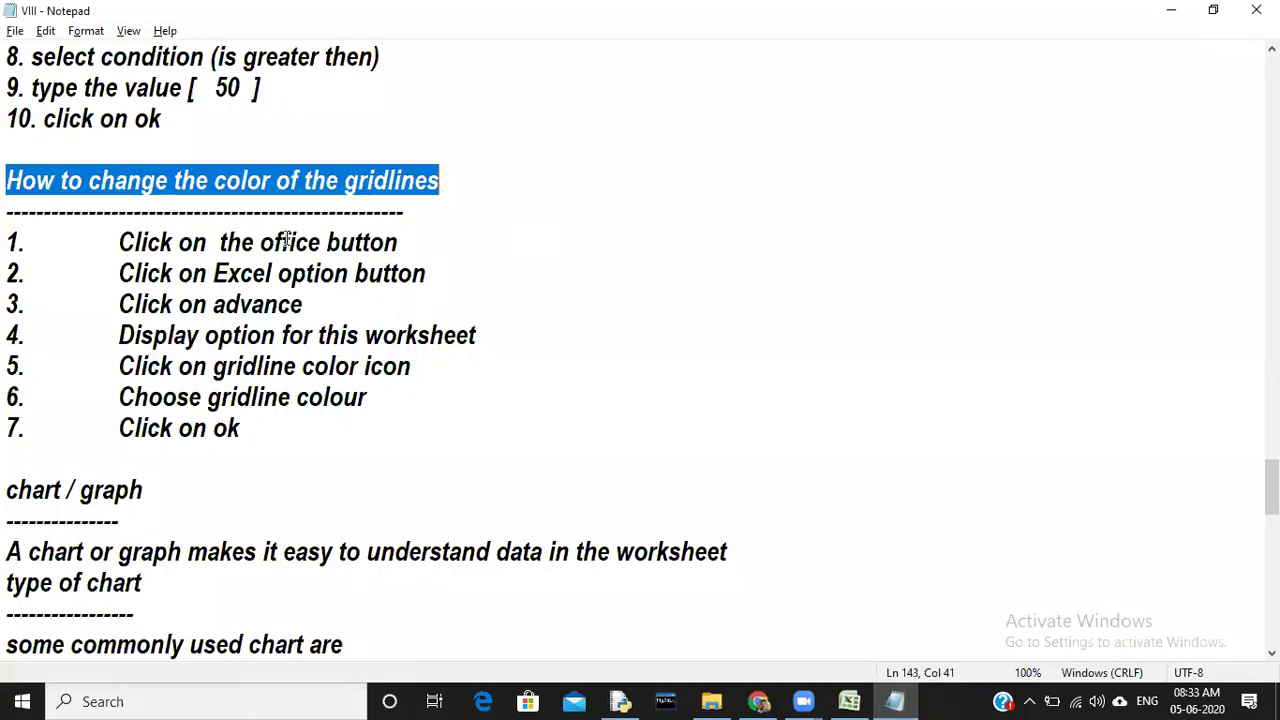
left_click(396, 247)
left_click_drag(396, 247, 280, 245)
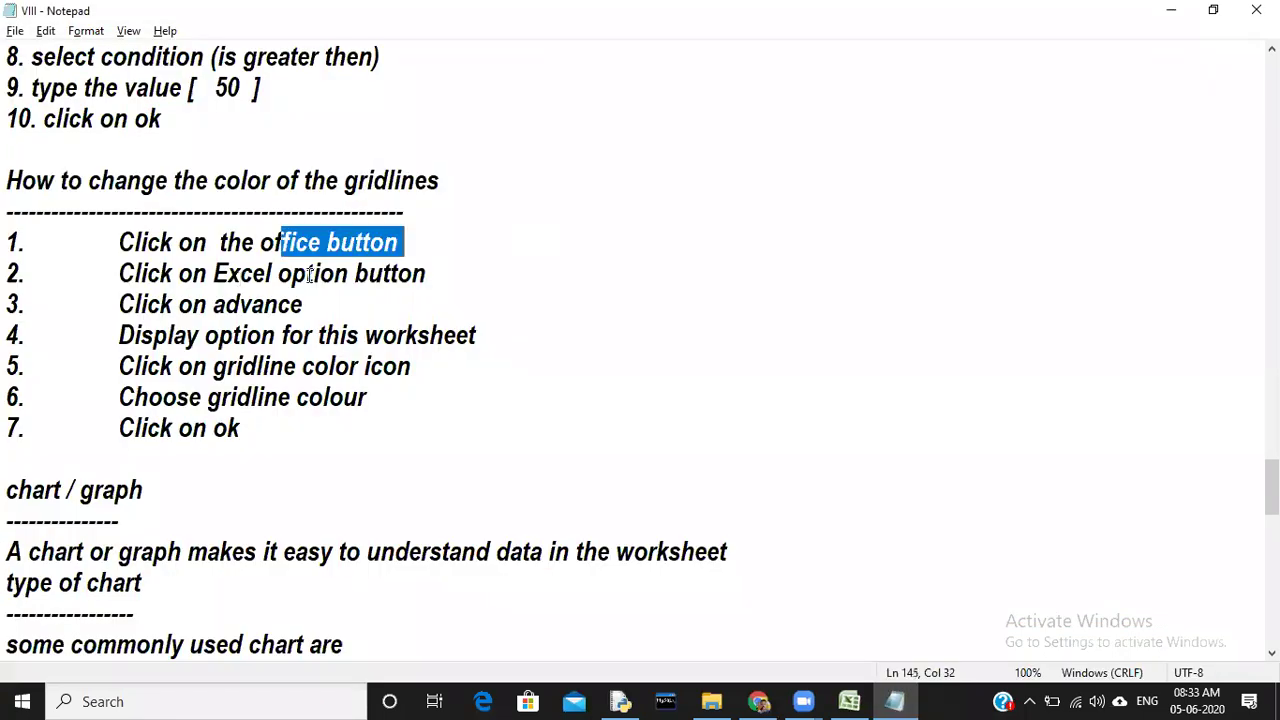
left_click_drag(213, 273, 424, 282)
left_click_drag(226, 305, 302, 305)
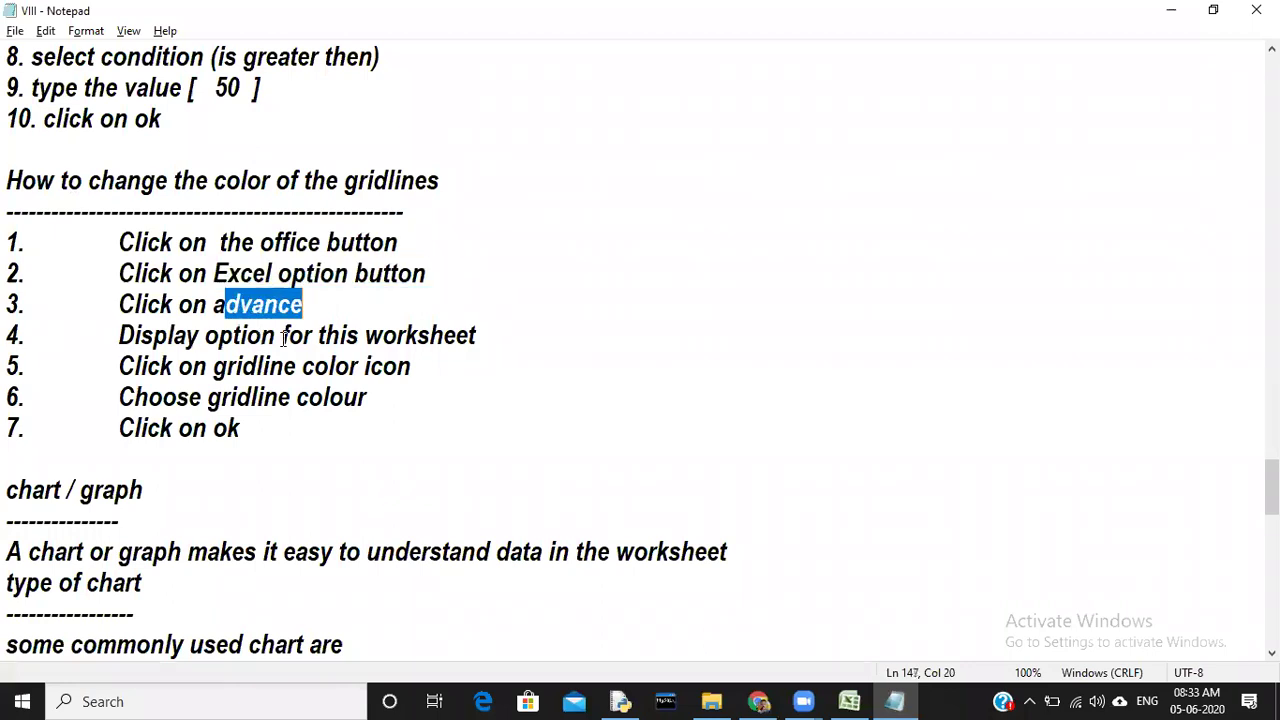
left_click_drag(324, 336, 484, 340)
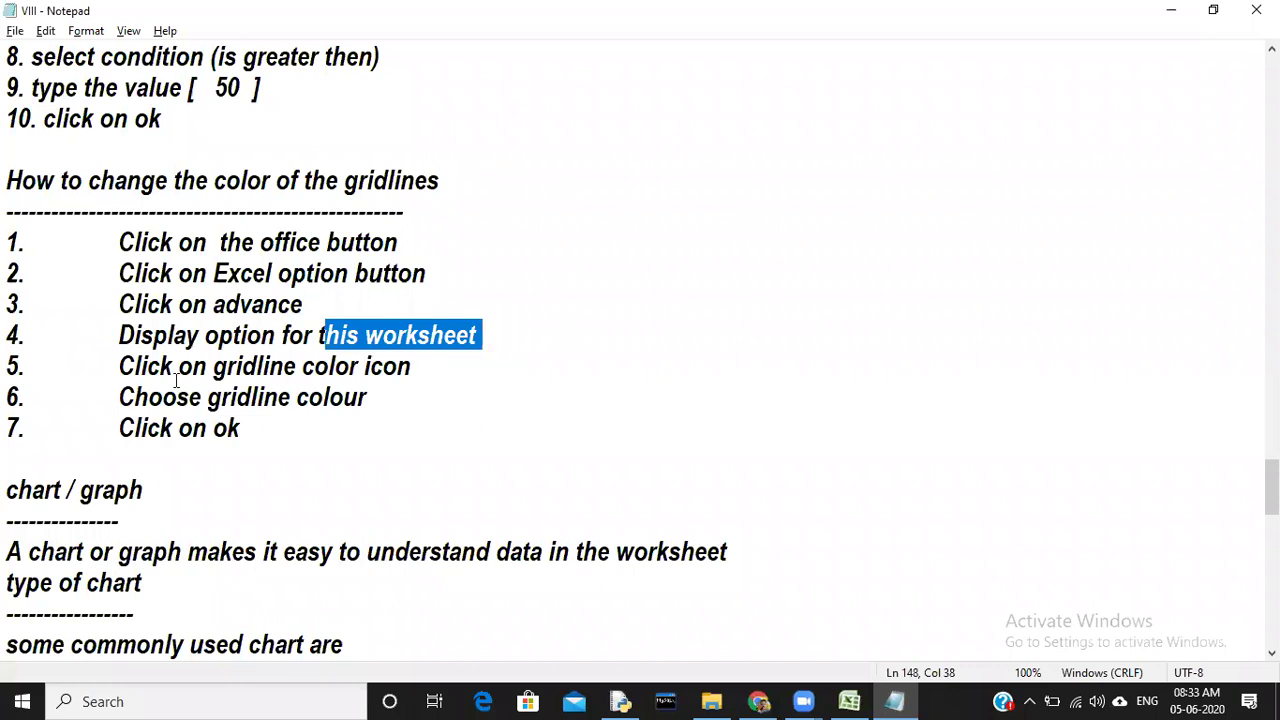
left_click(256, 366)
left_click_drag(314, 366, 370, 366)
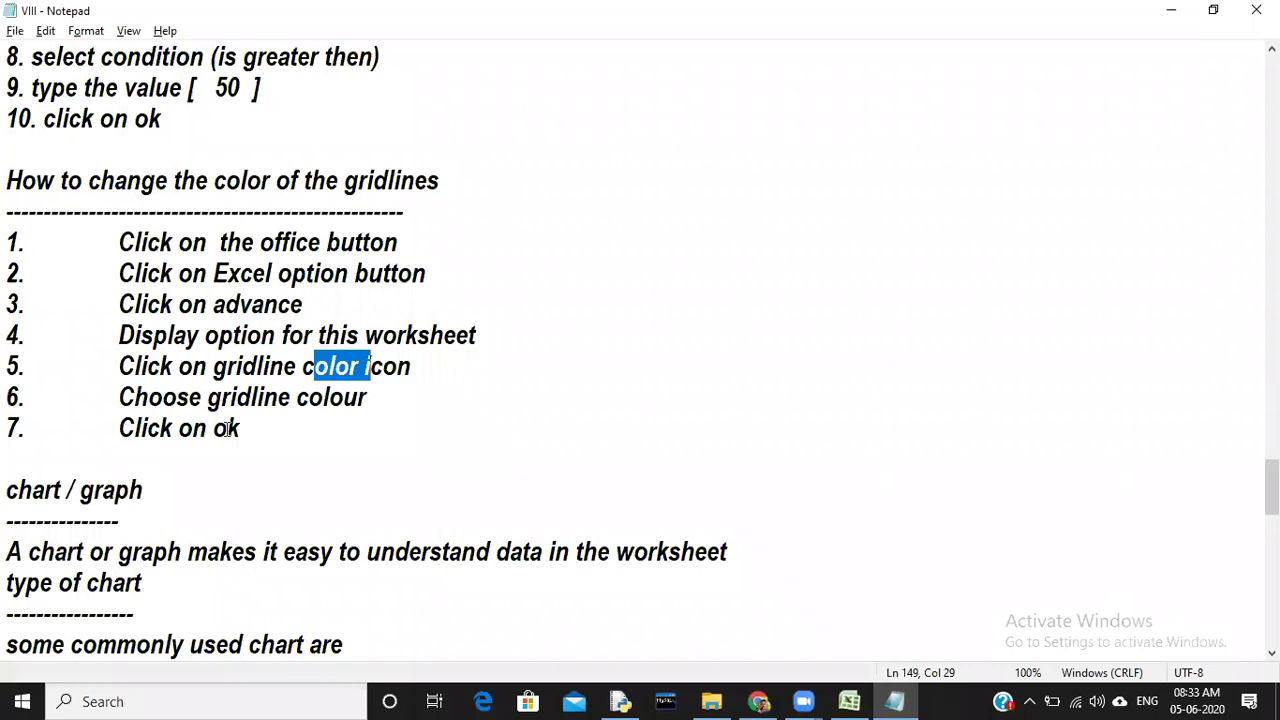
left_click_drag(119, 428, 228, 428)
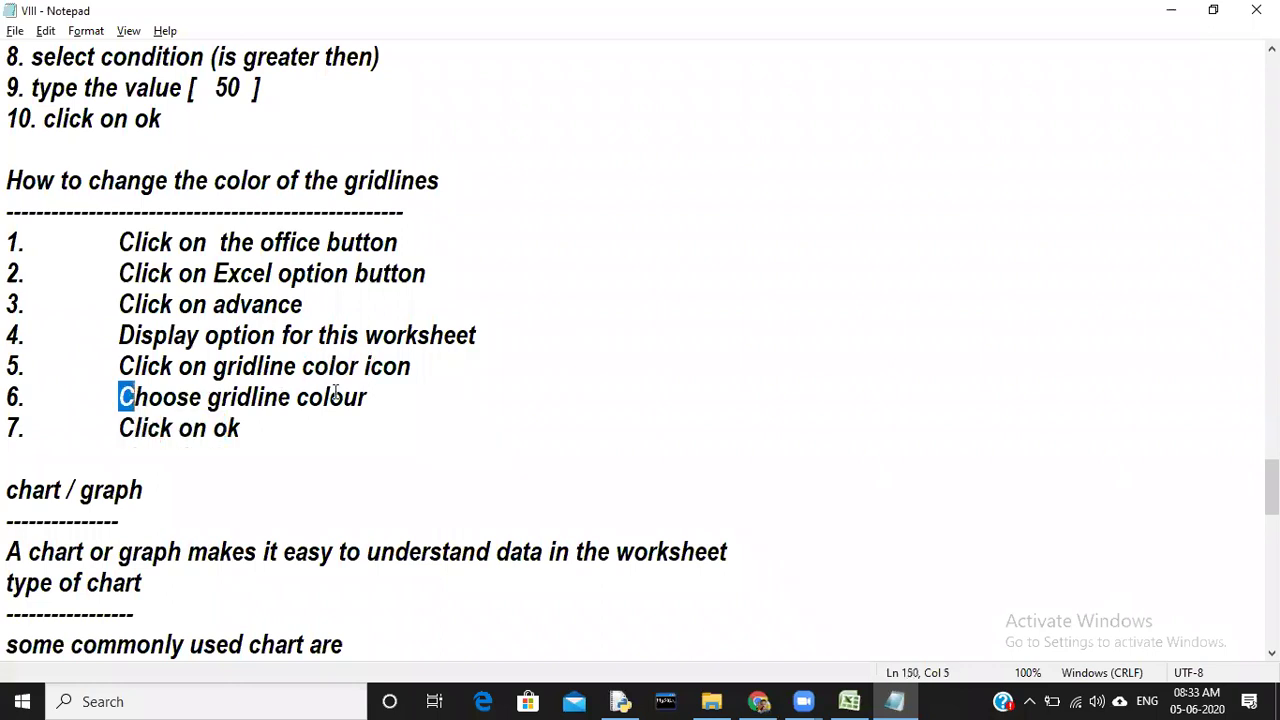
left_click_drag(120, 397, 330, 397)
left_click_drag(119, 428, 206, 428)
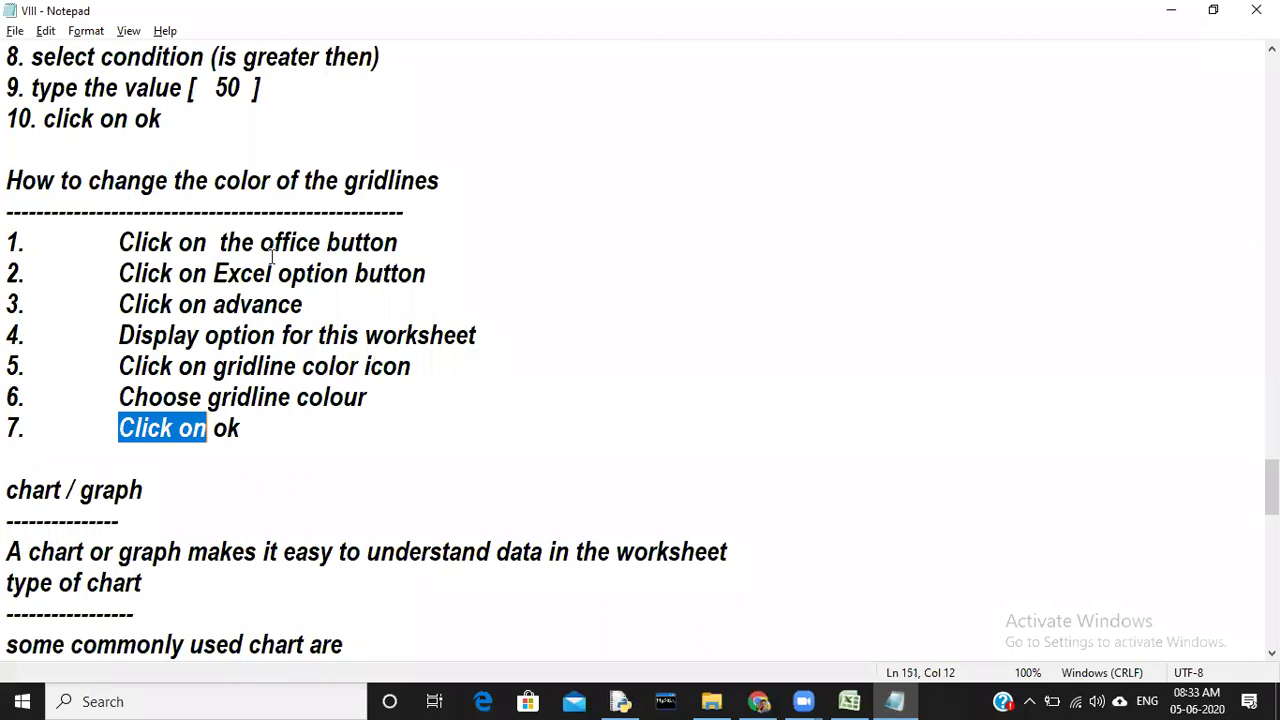
key("shift+End")
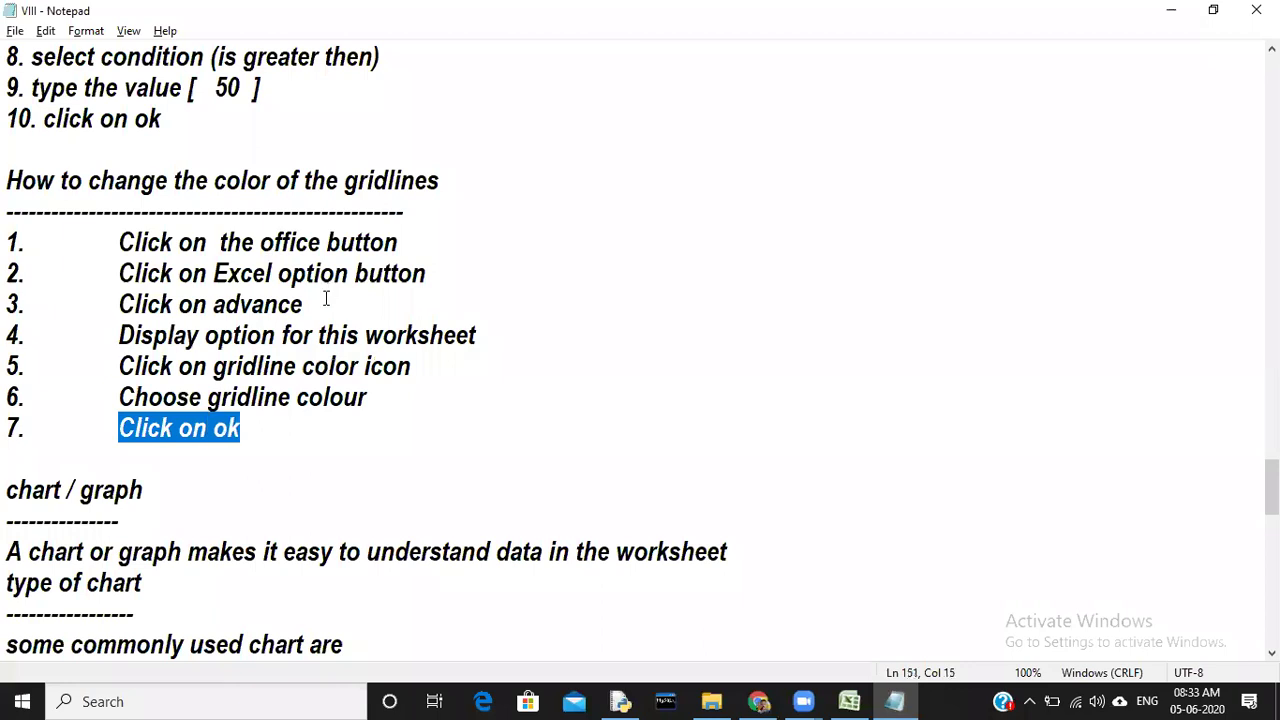
left_click(326, 298)
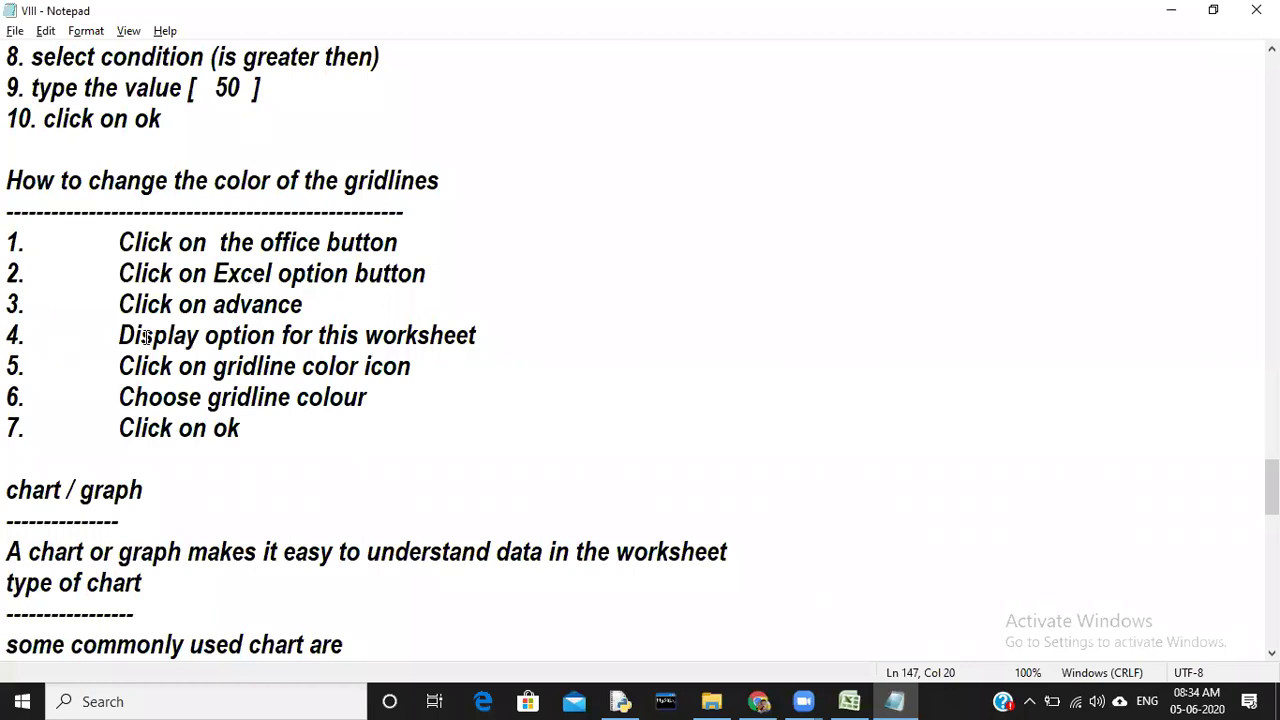
scroll(804, 654, "down", 2)
left_click(848, 700)
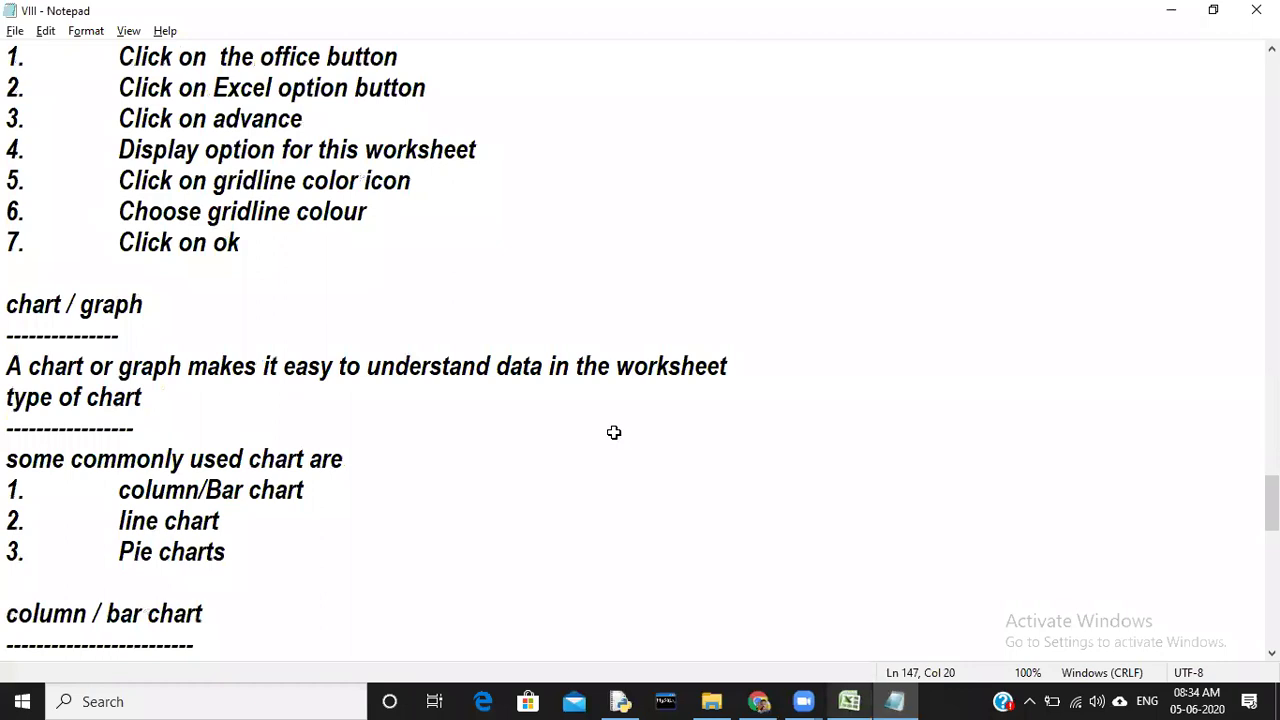
scroll(280, 525, "down", 4)
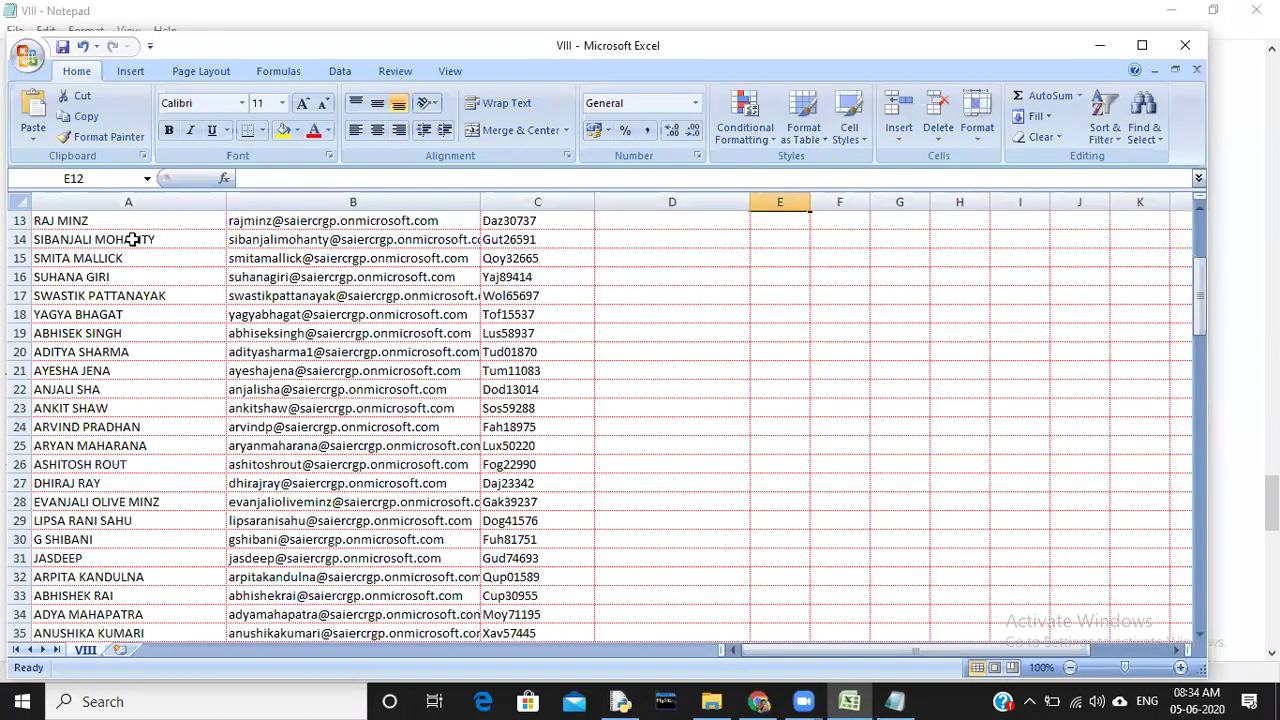
scroll(130, 240, "up", 4)
Step: Create a blank workbook, Book2, and select a cell on Sheet1
left_click(29, 60)
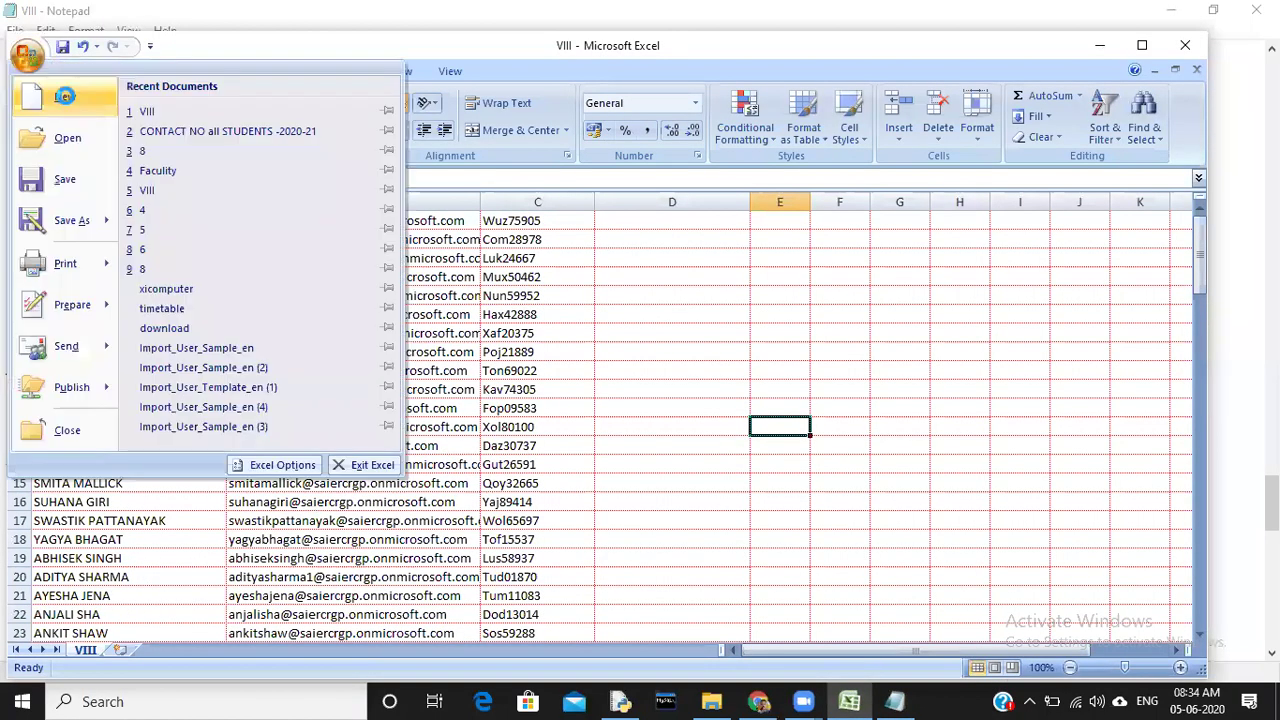
left_click(64, 102)
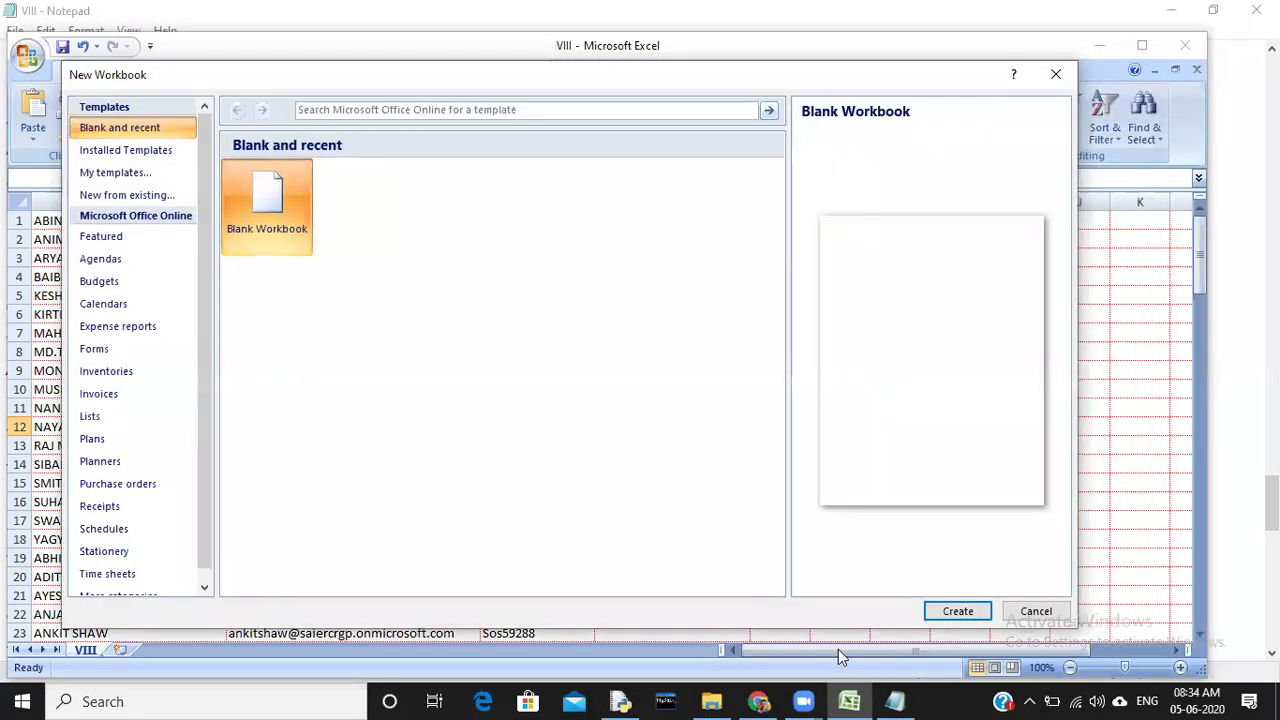
left_click(956, 612)
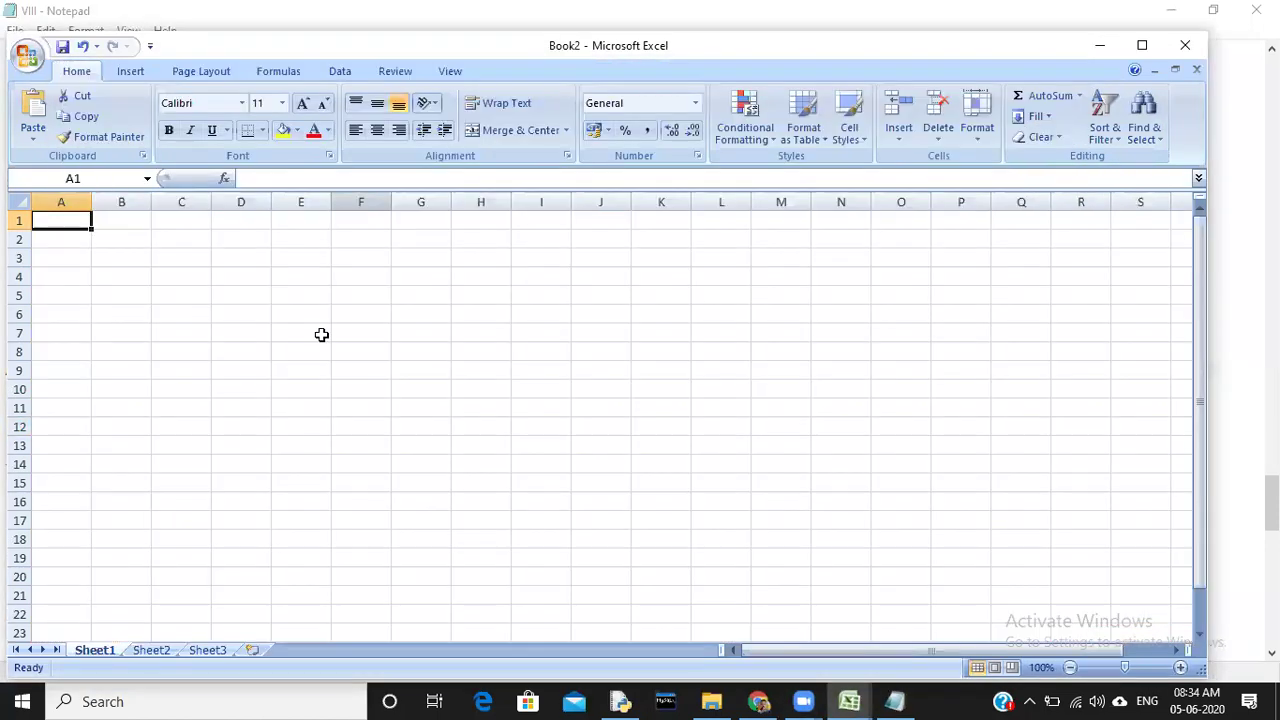
left_click(240, 287)
key("Down")
key("Down")
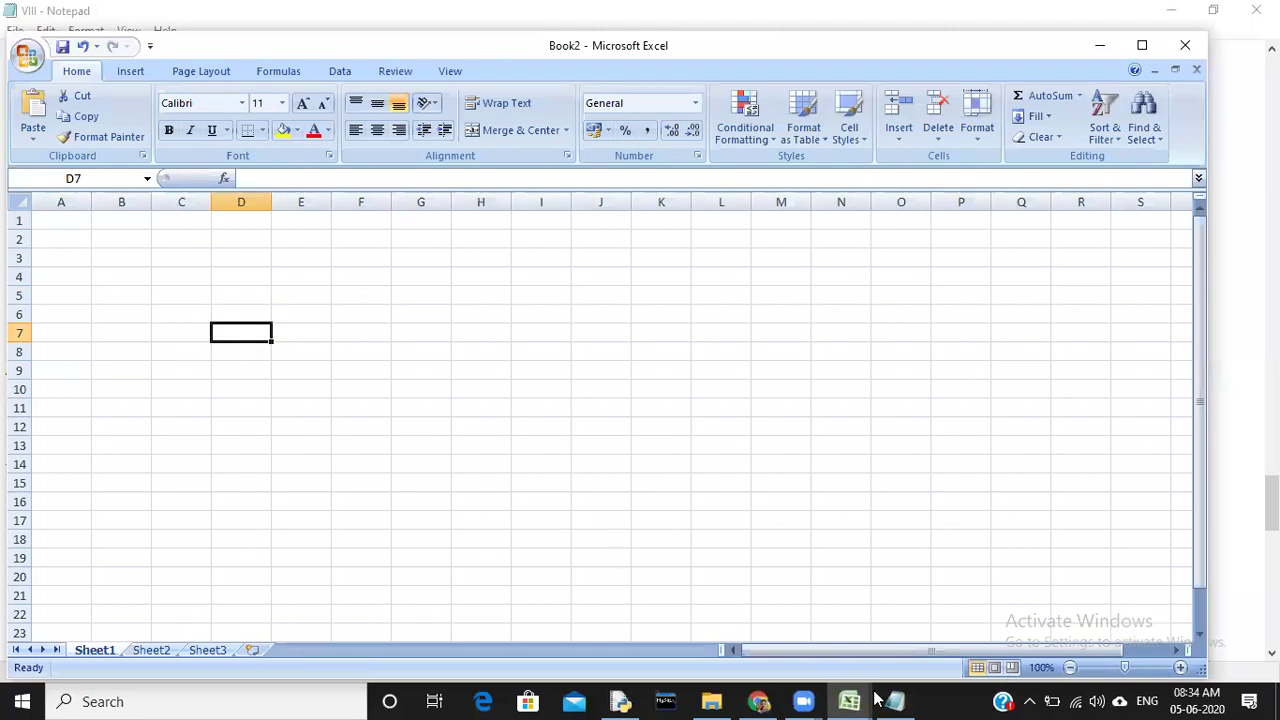
left_click(895, 701)
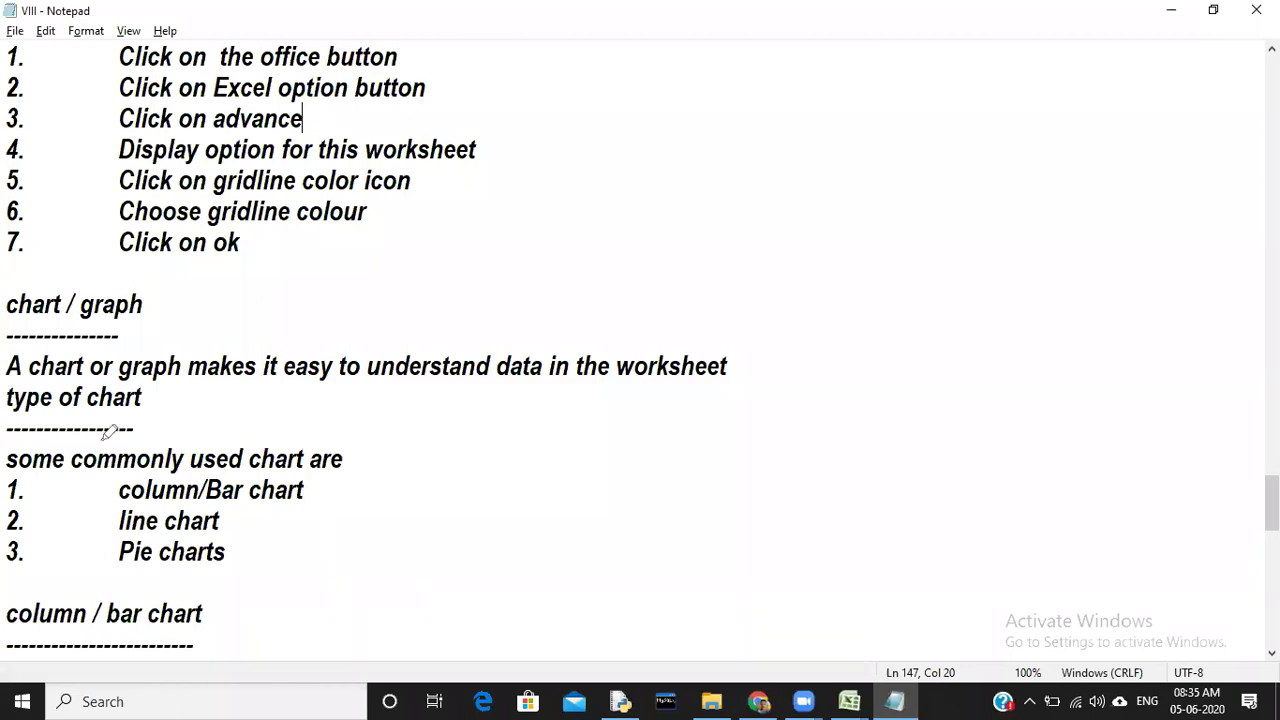
Step: Read the Notepad notes on column/bar, line and pie chart types
left_click_drag(273, 389, 542, 390)
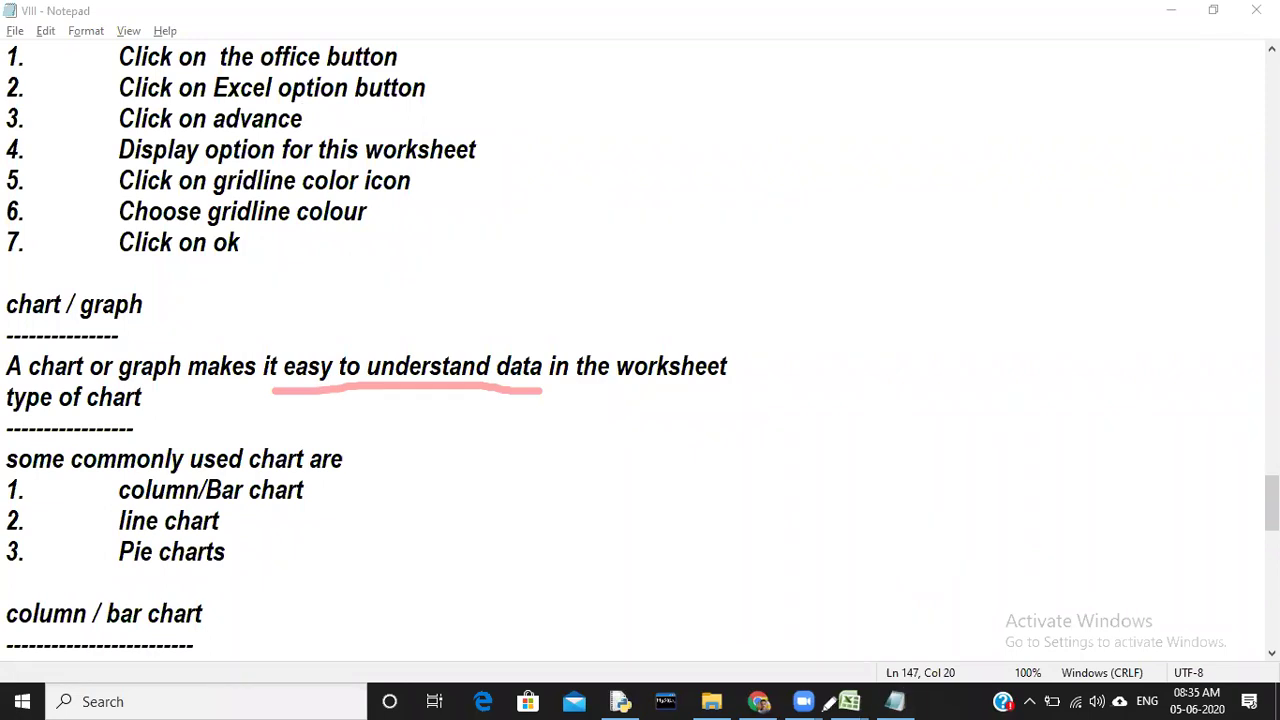
key("e")
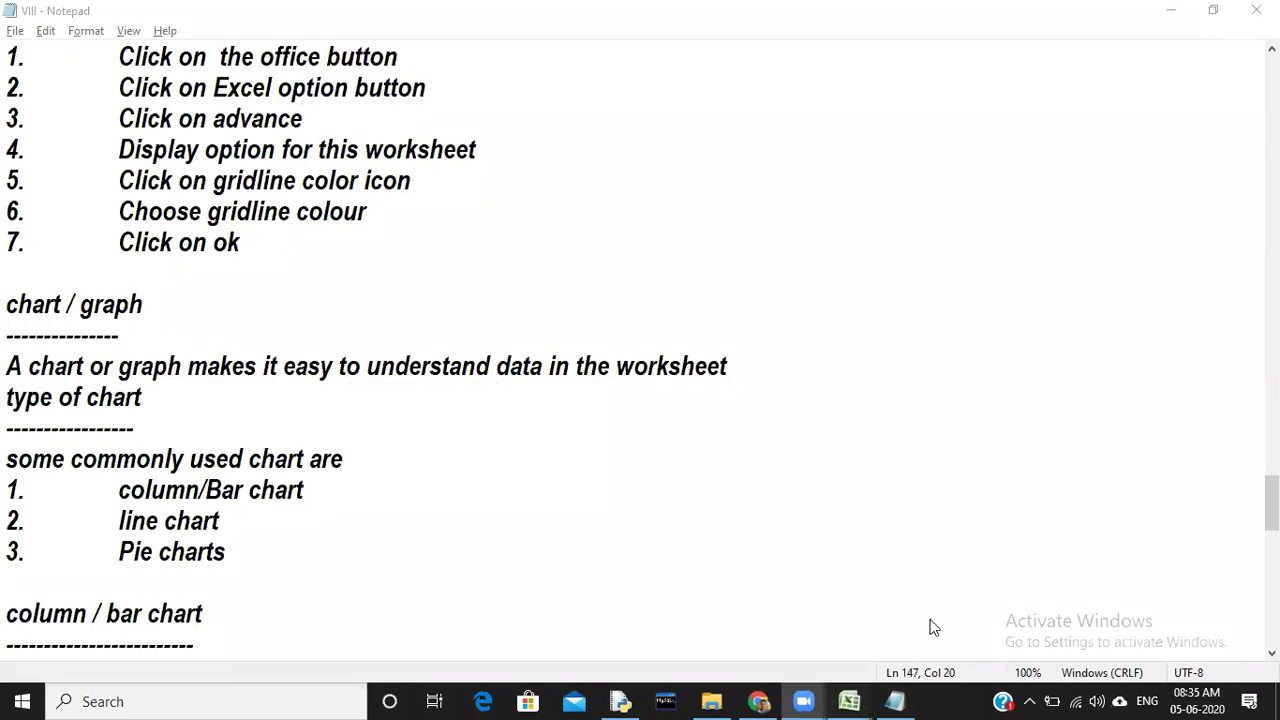
left_click(852, 700)
Step: Enter exam headings 1ut, pre mid, mid term, 2nd ut, pre annual, anua; in D3:I3
key("alt+Tab")
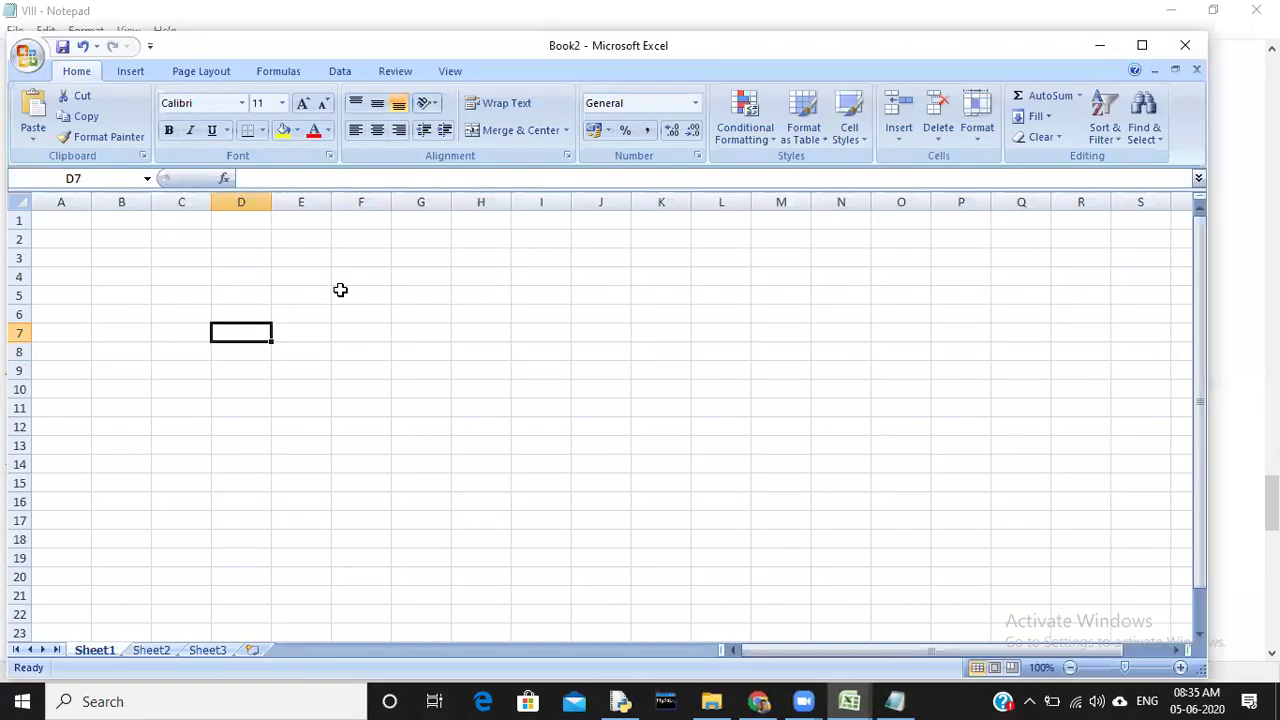
key("Up")
key("Up")
key("Up")
key("Down")
key("Down")
key("Up")
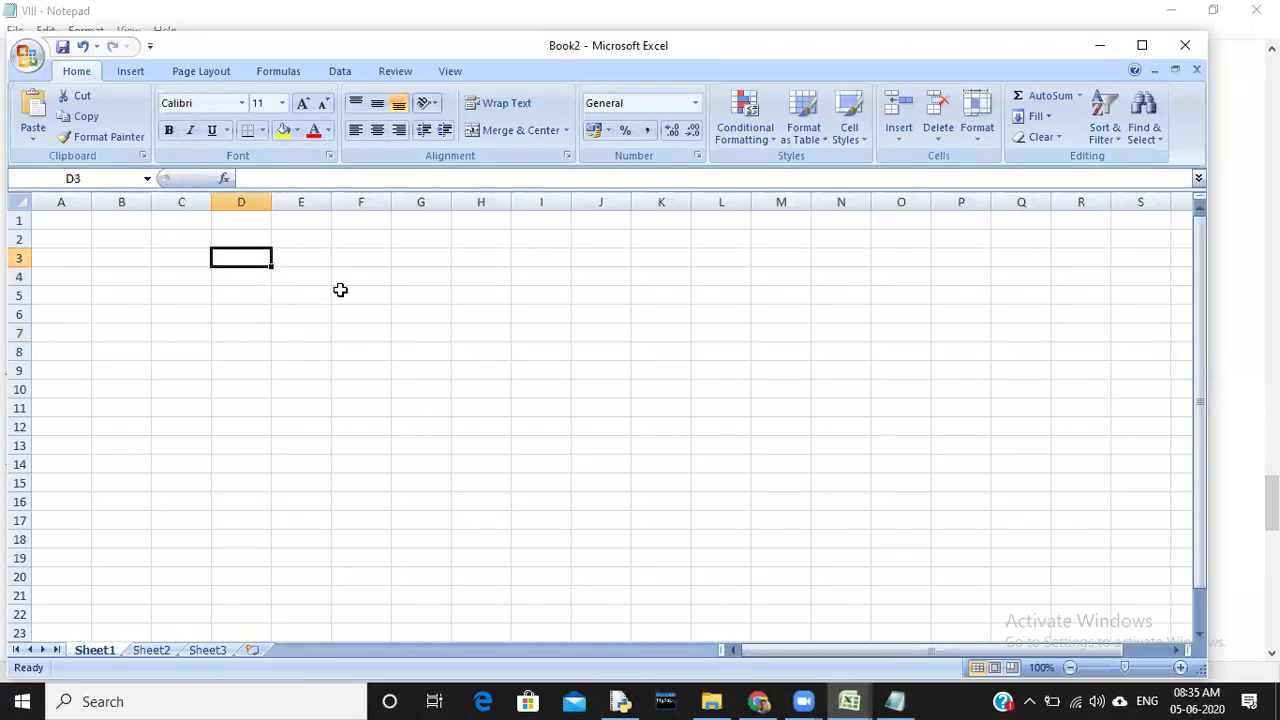
type("1ut")
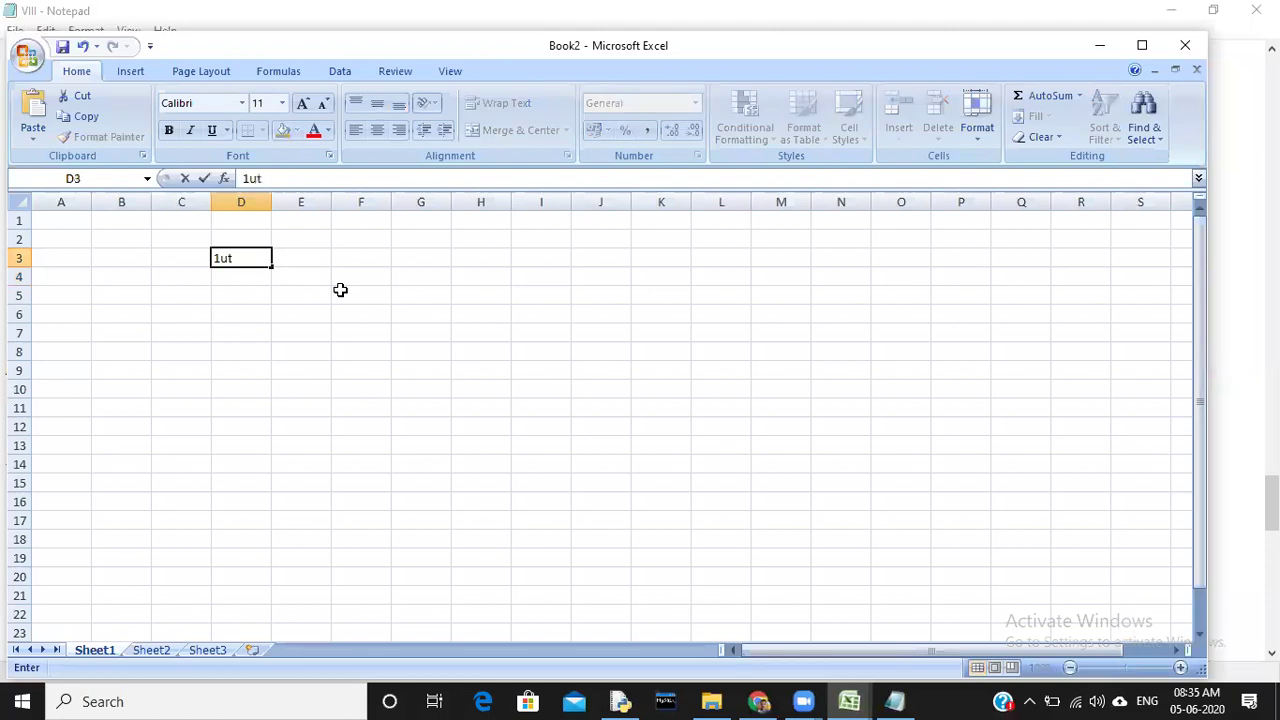
key("Tab")
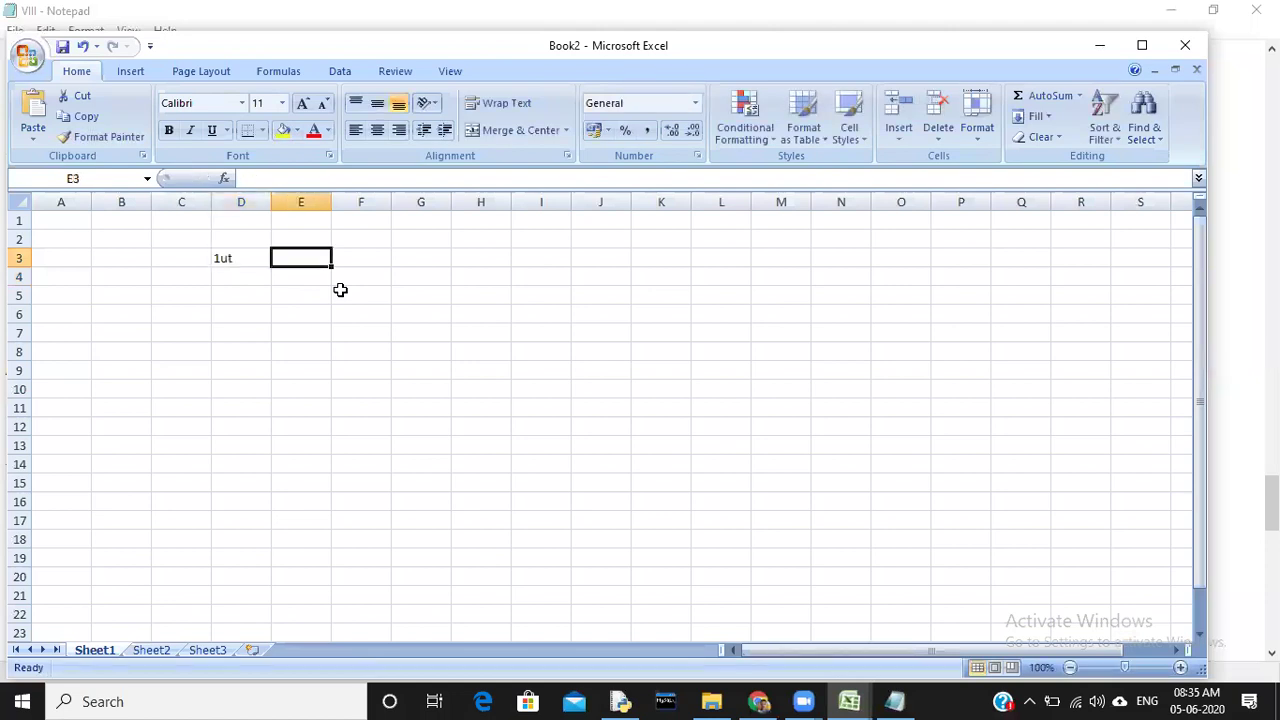
type("pre mid")
key("Tab")
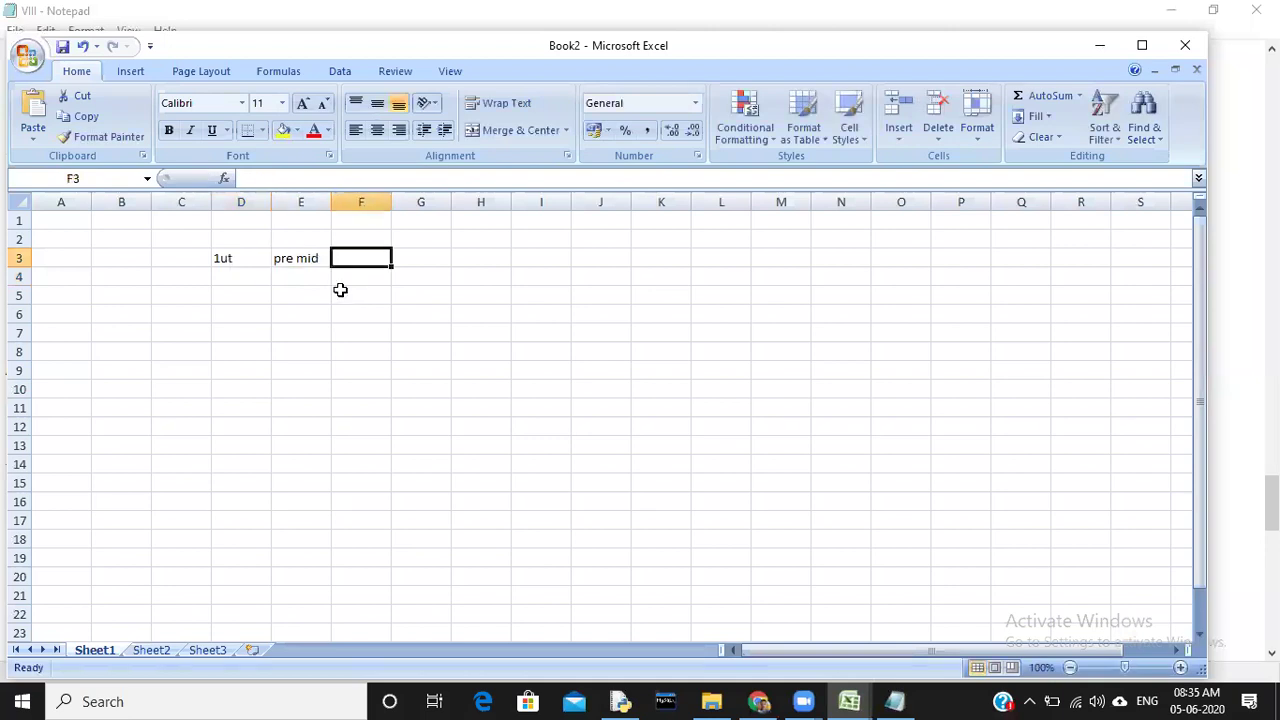
type("mid term")
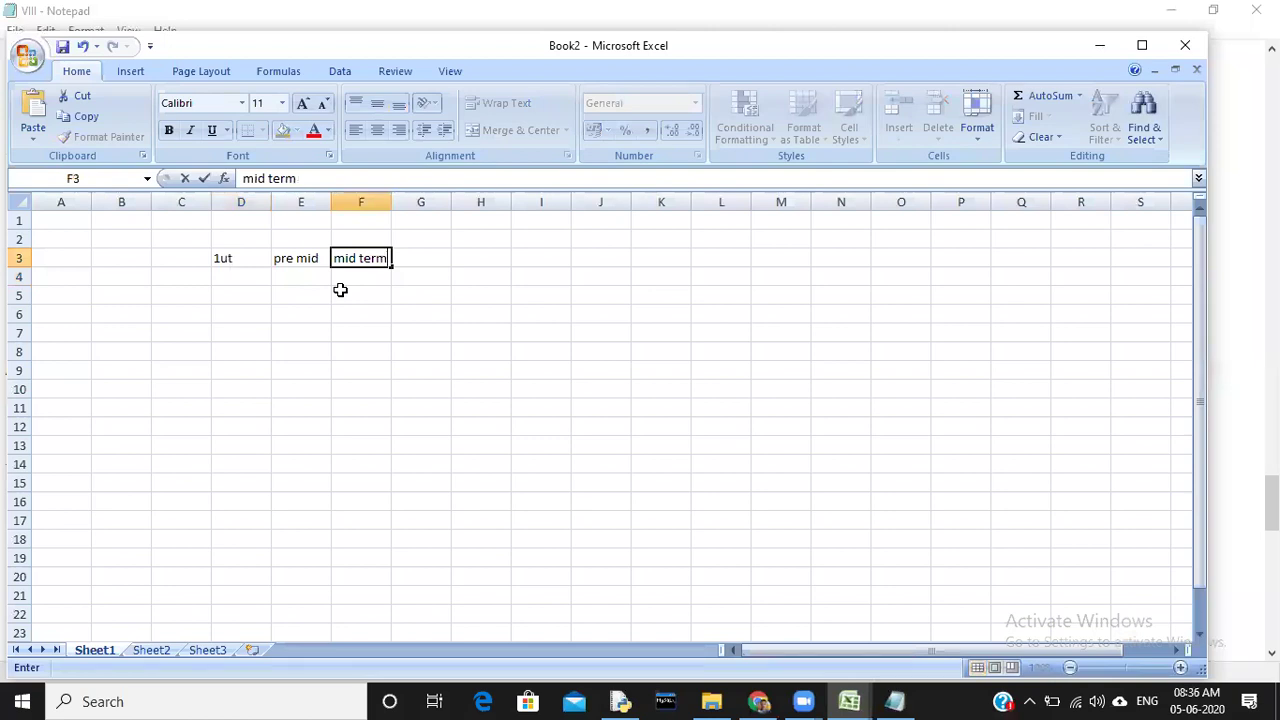
key("Tab")
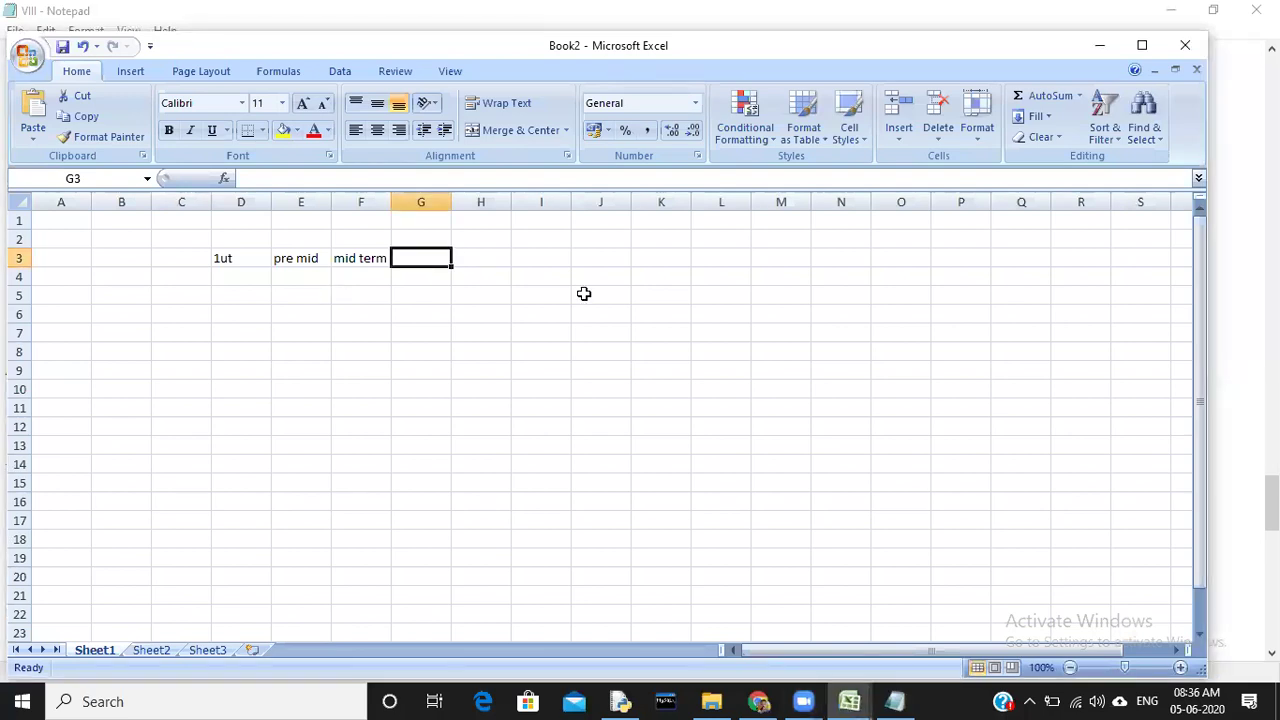
type("2n")
type("d ")
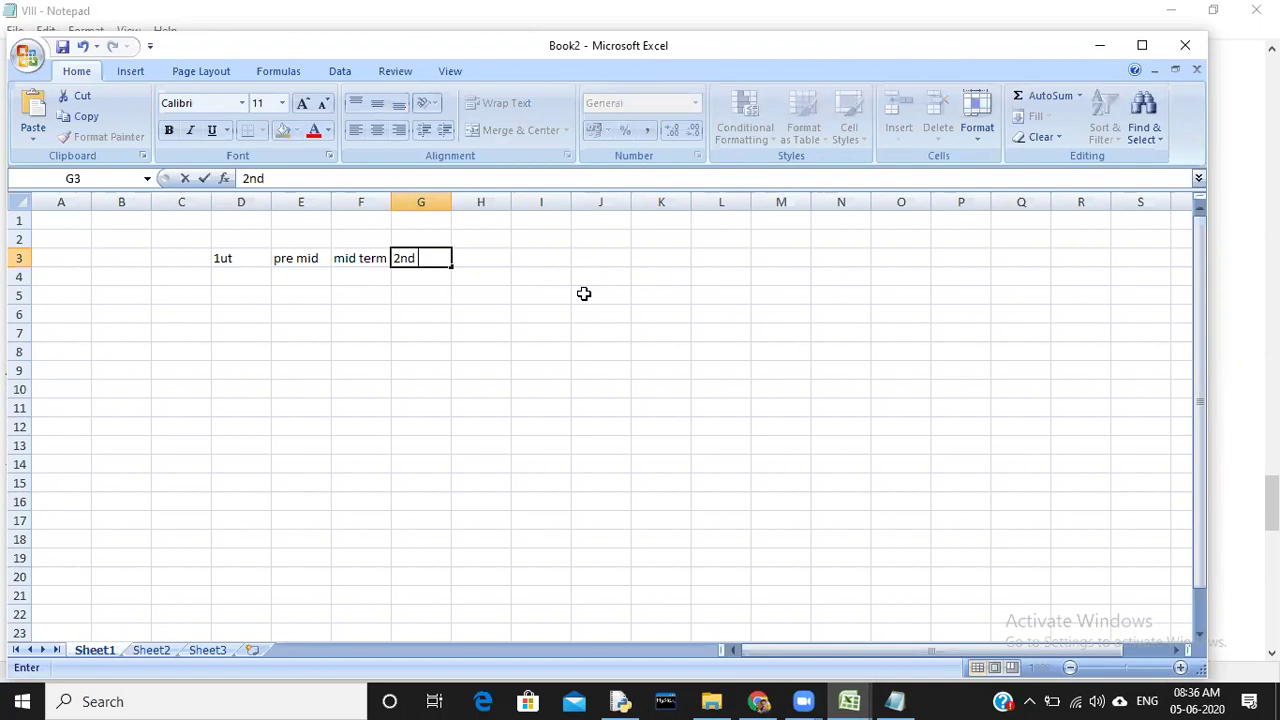
type("ut")
key("Tab")
type("pre")
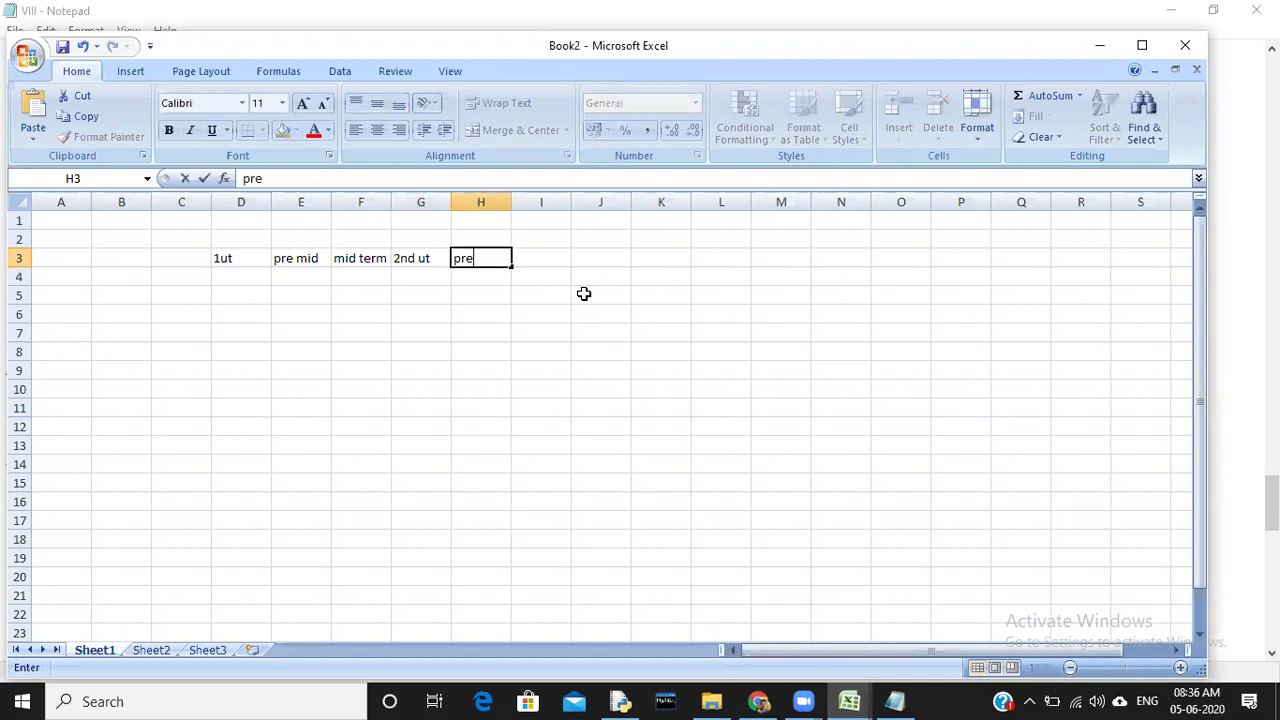
type(" annual")
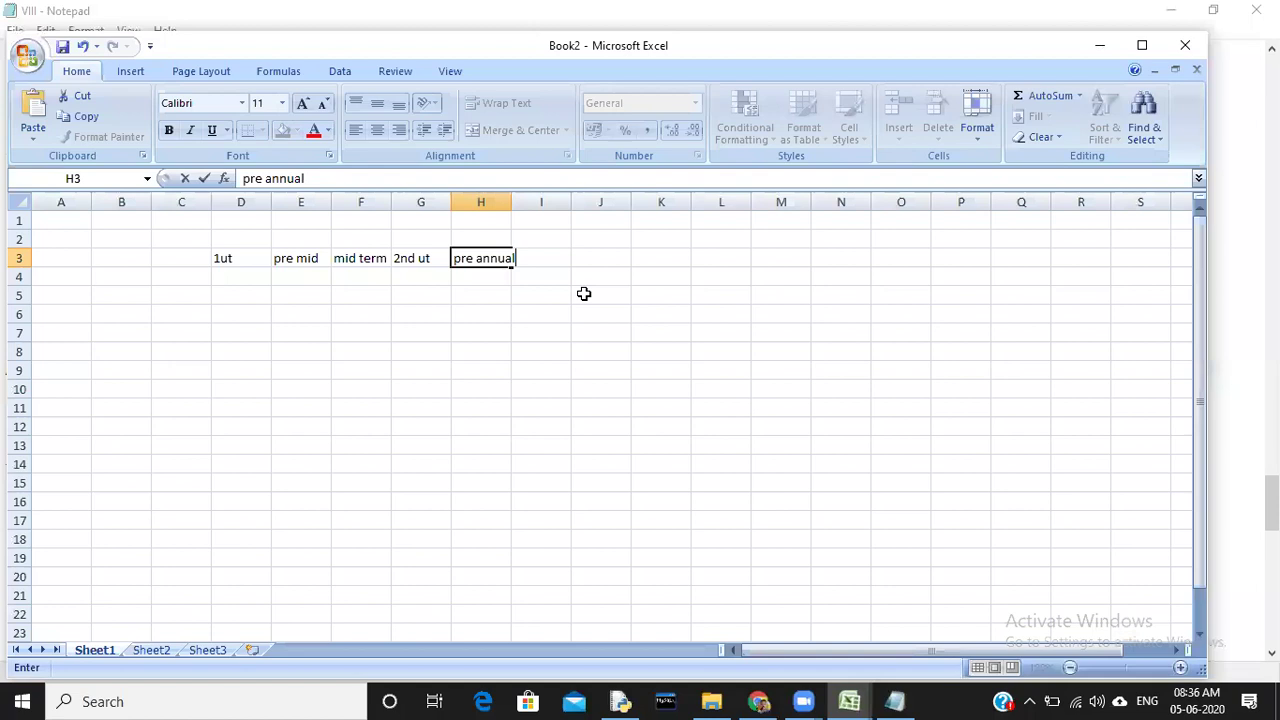
key("Tab")
type("anu")
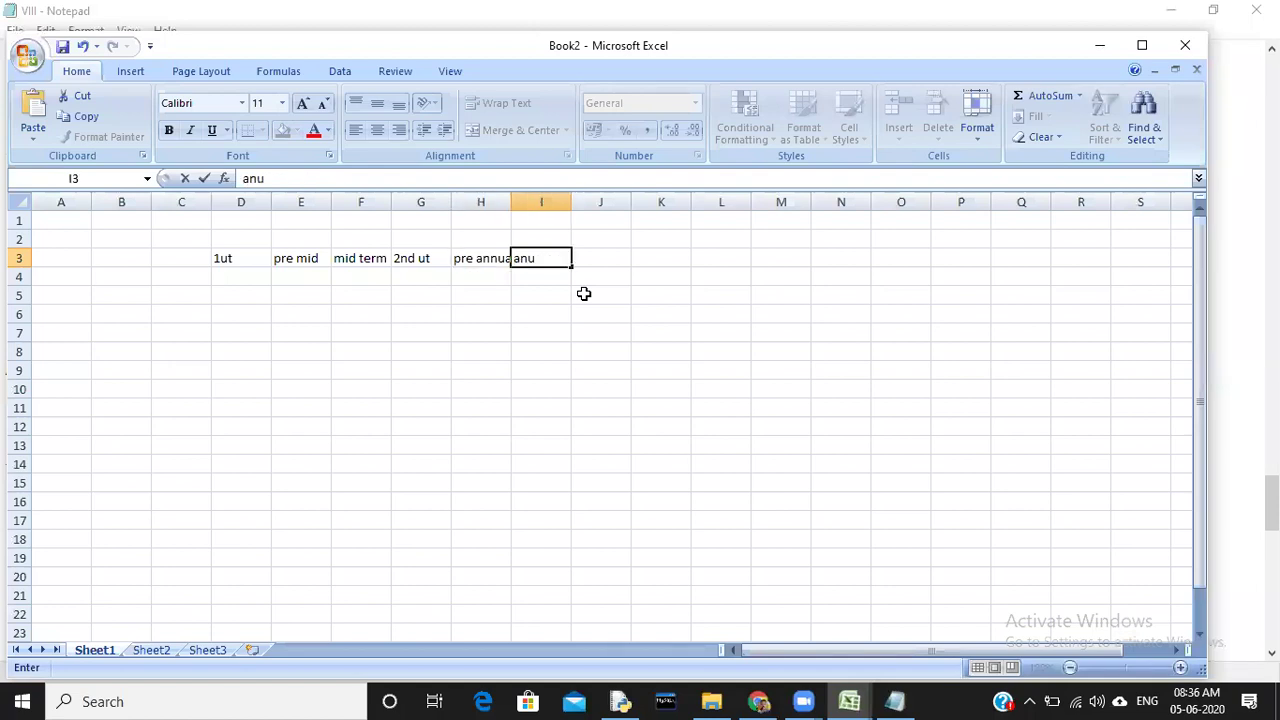
type("a;")
key("Return")
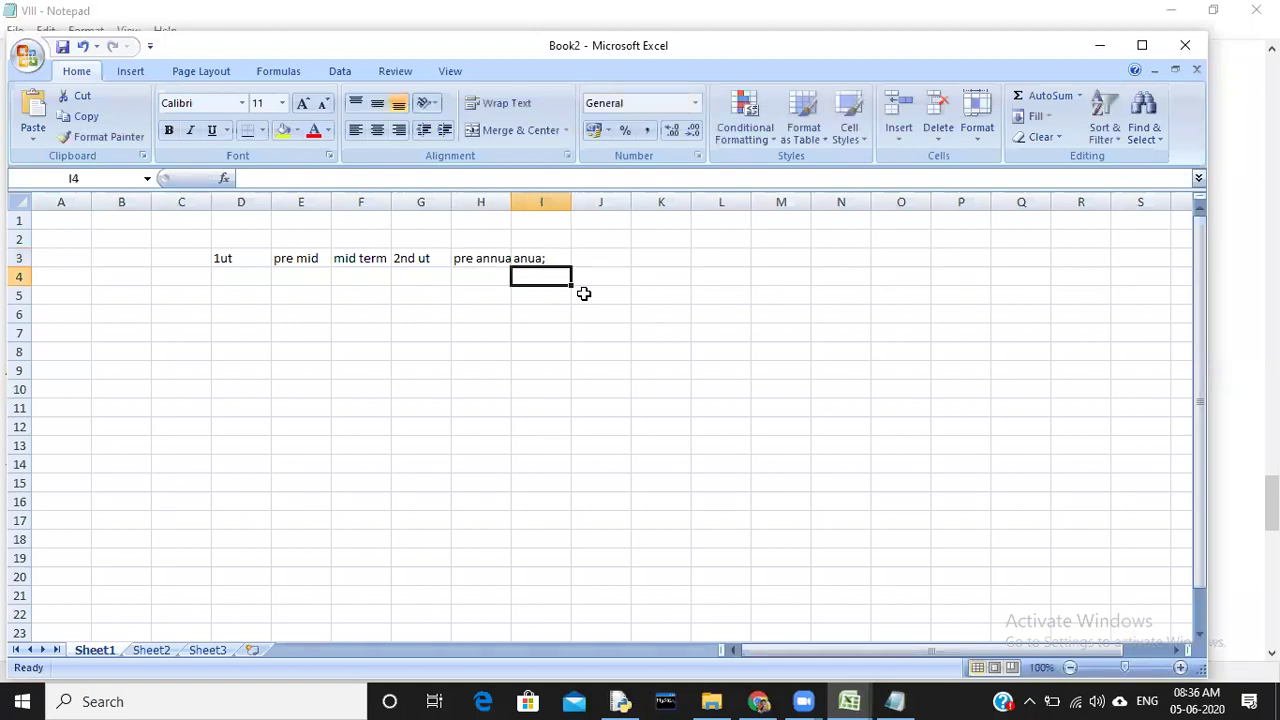
Step: Enter scores 45, 56, 41, 55, 60, 72 in D4:I4 beneath the headings
key("Left")
key("Left")
key("Left")
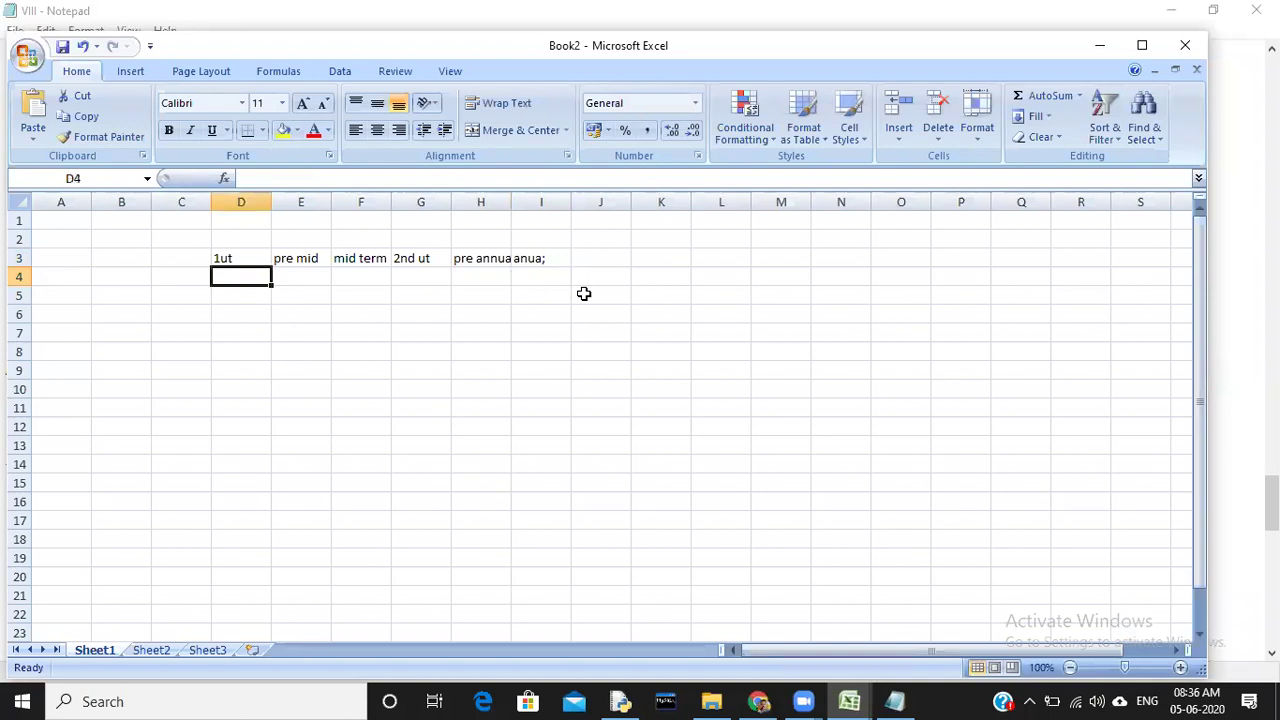
type("45")
key("Tab")
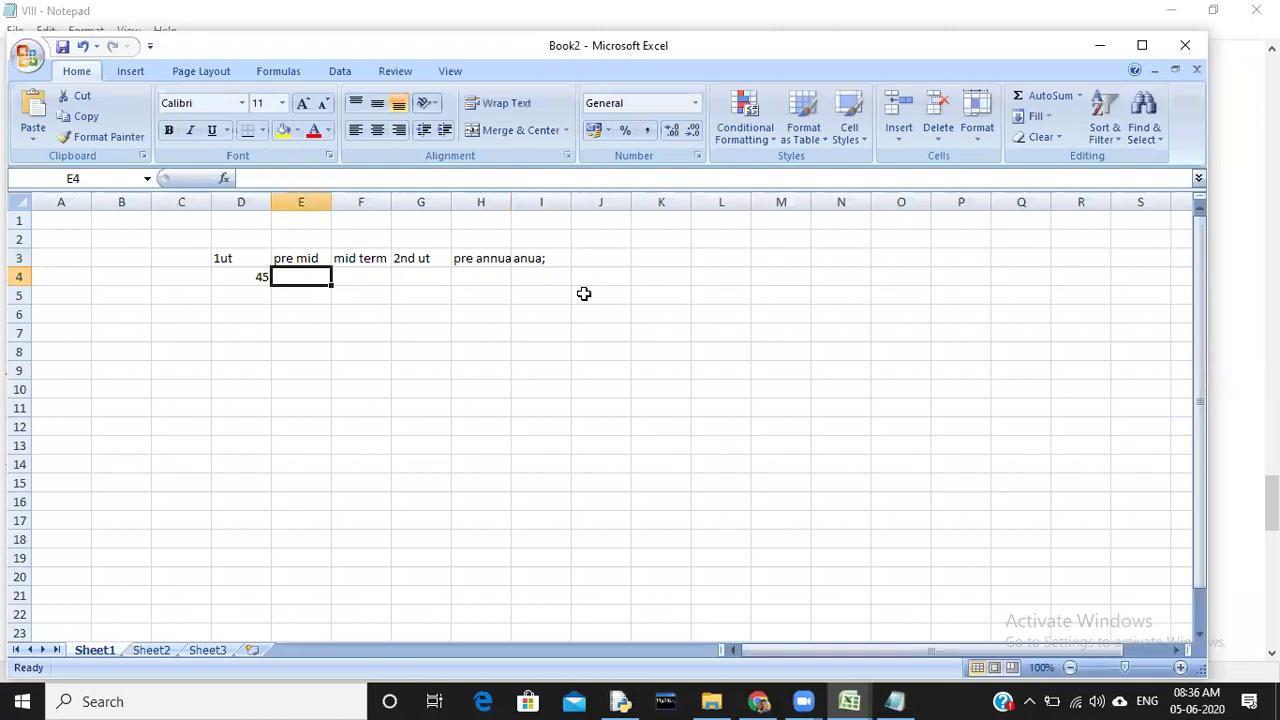
type("56")
key("Tab")
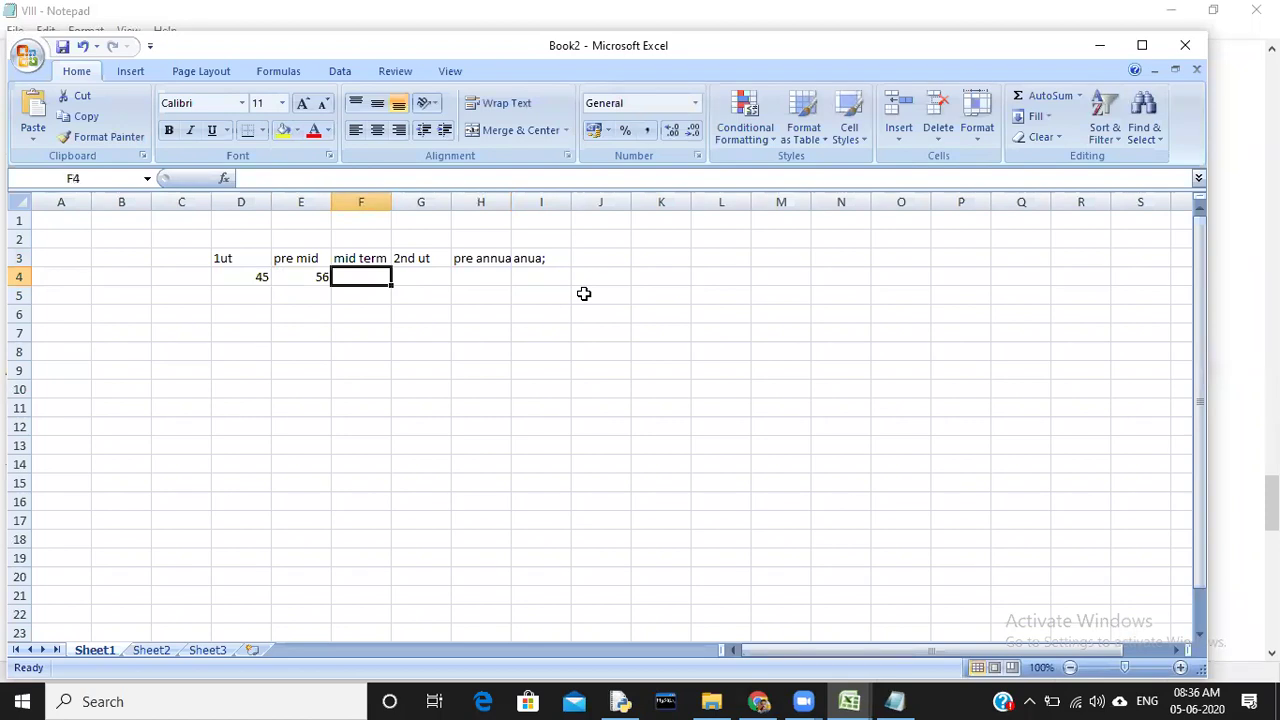
type("4")
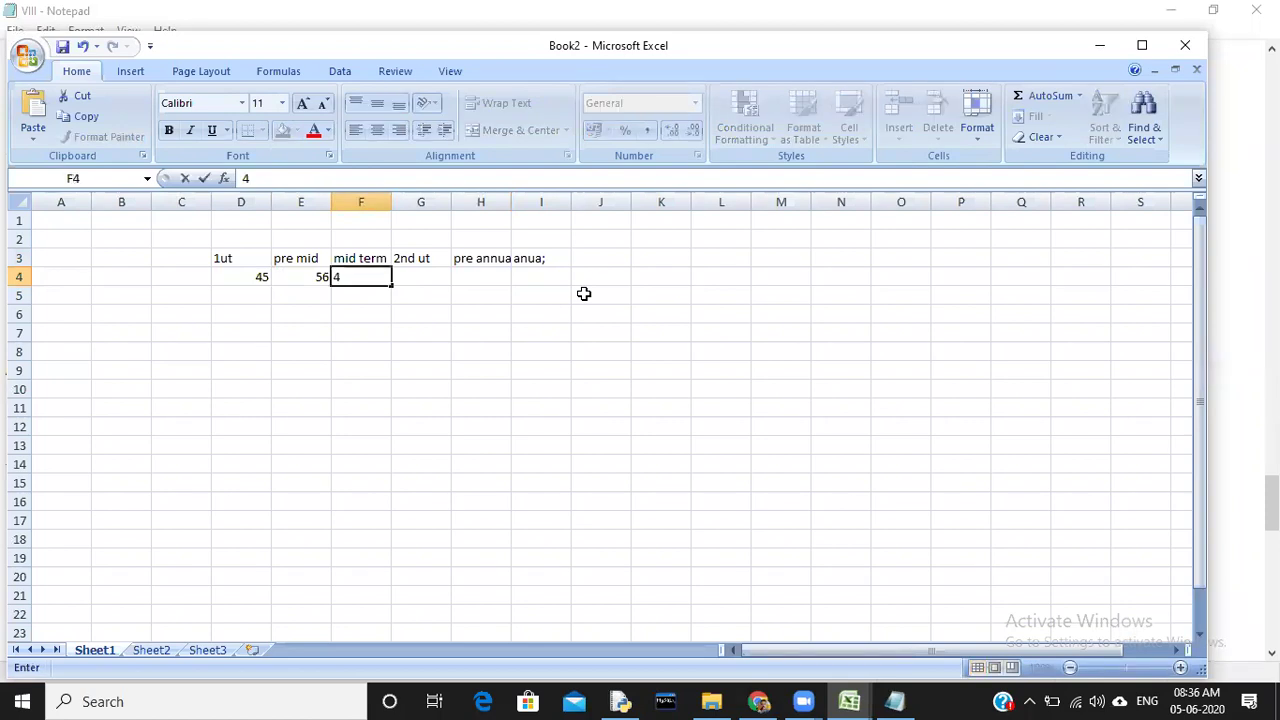
type("1")
key("Tab")
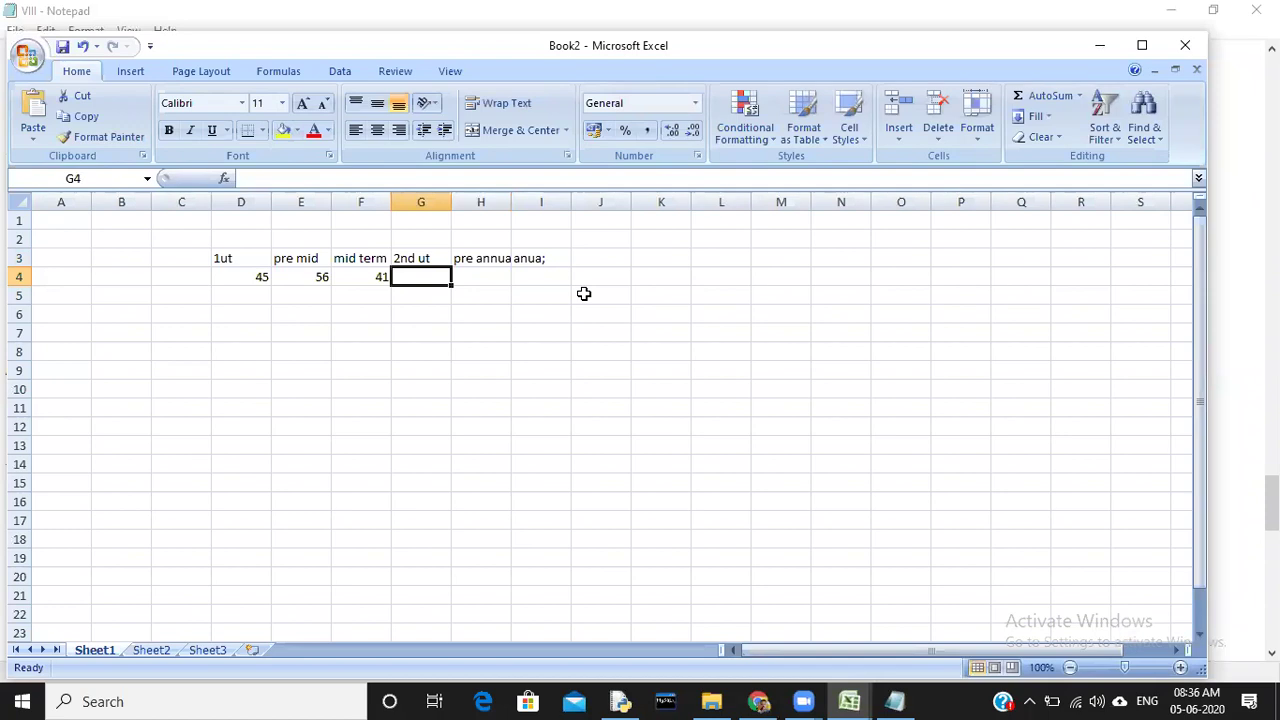
type("55")
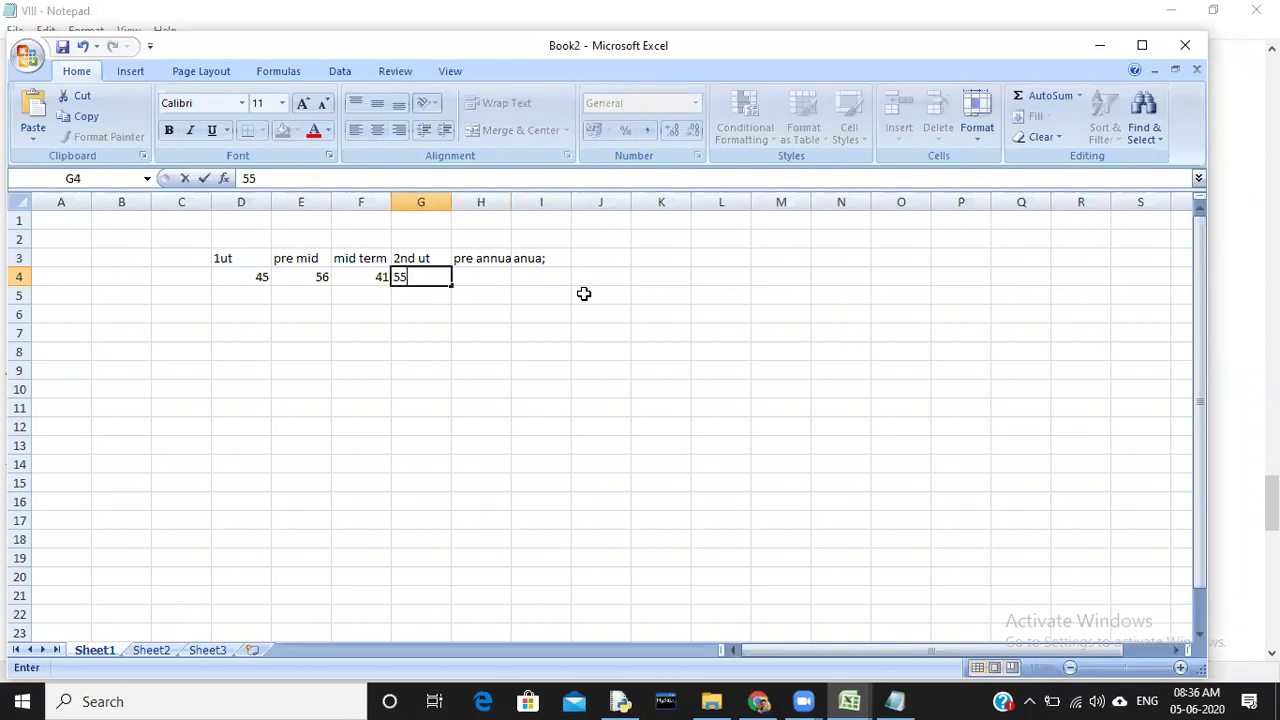
key("Tab")
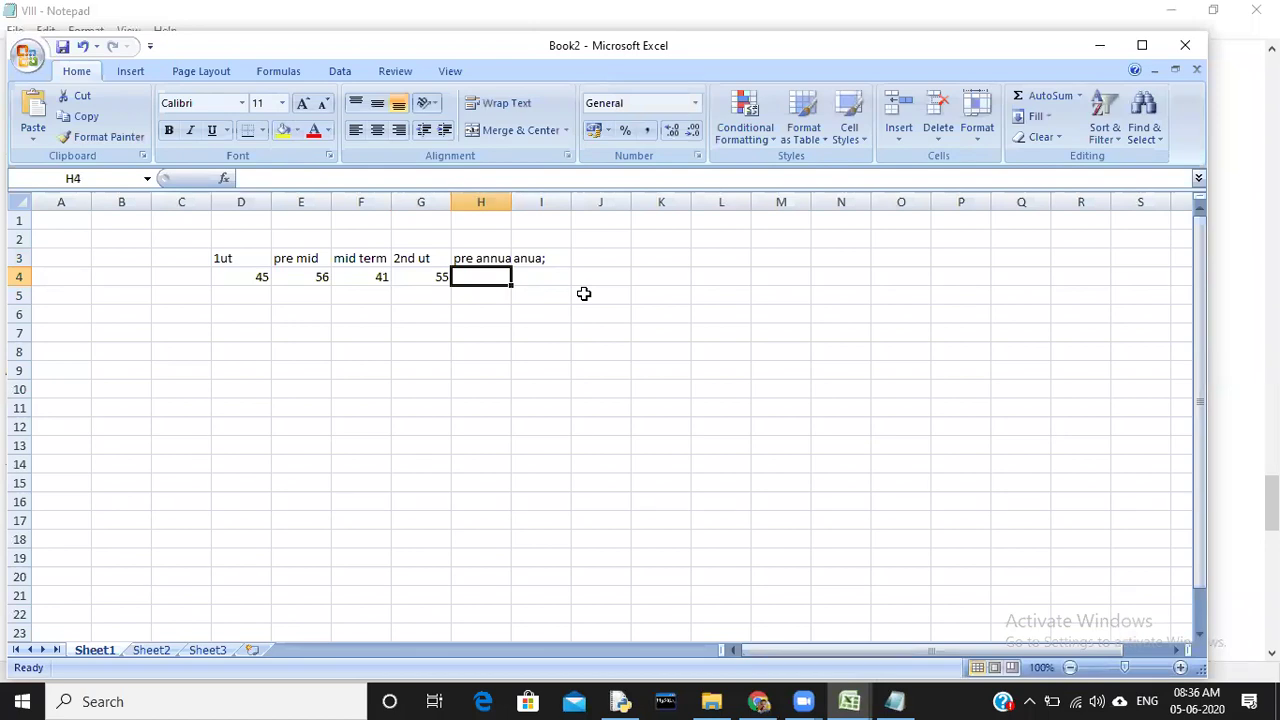
type("6")
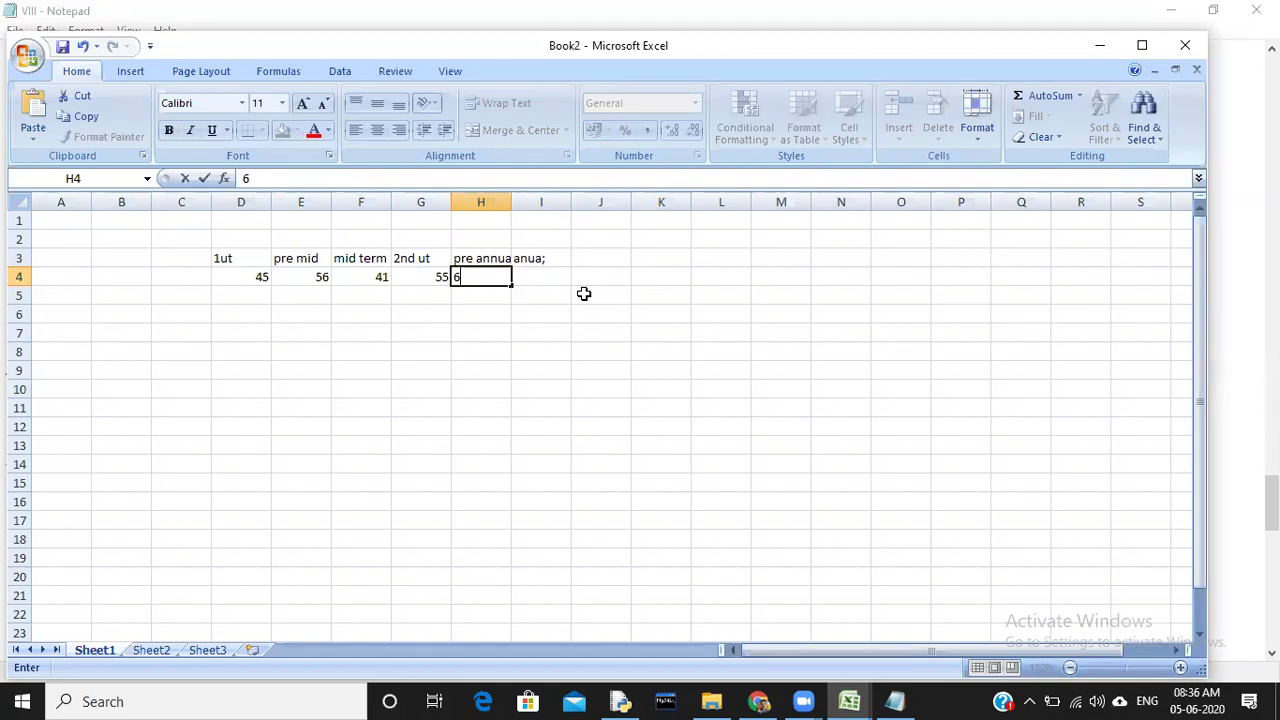
type("0")
key("Tab")
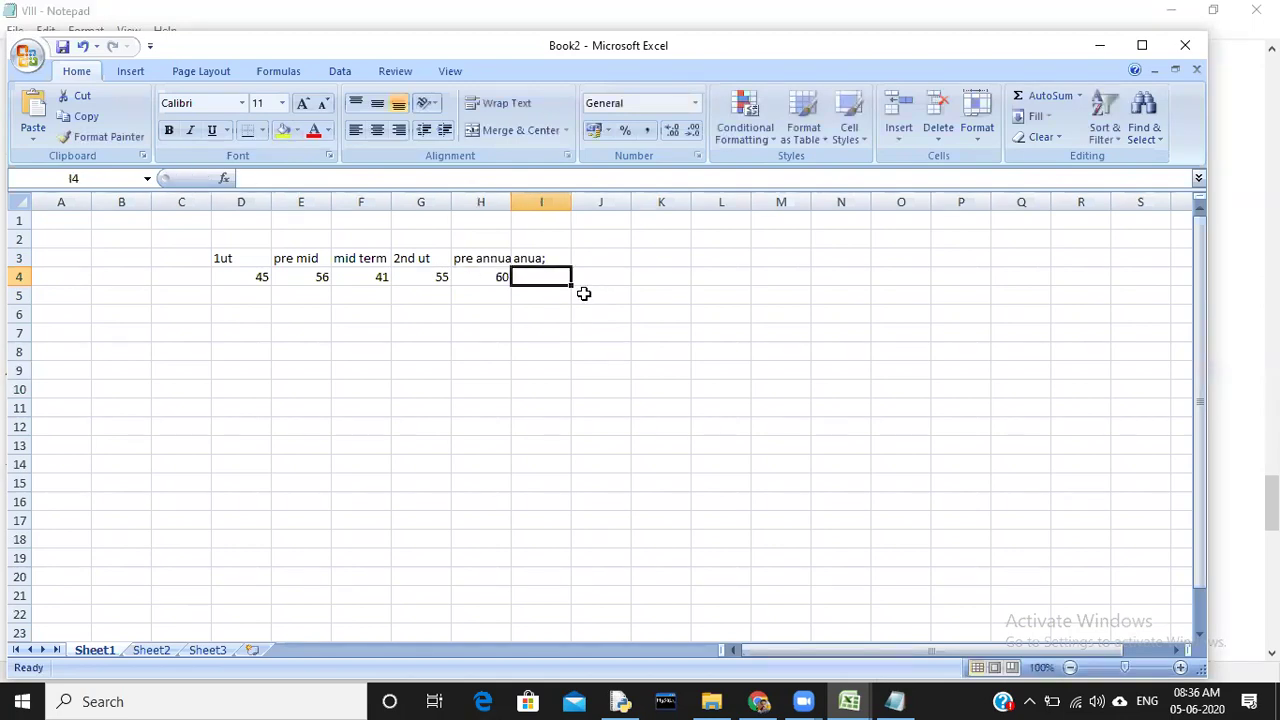
type("7")
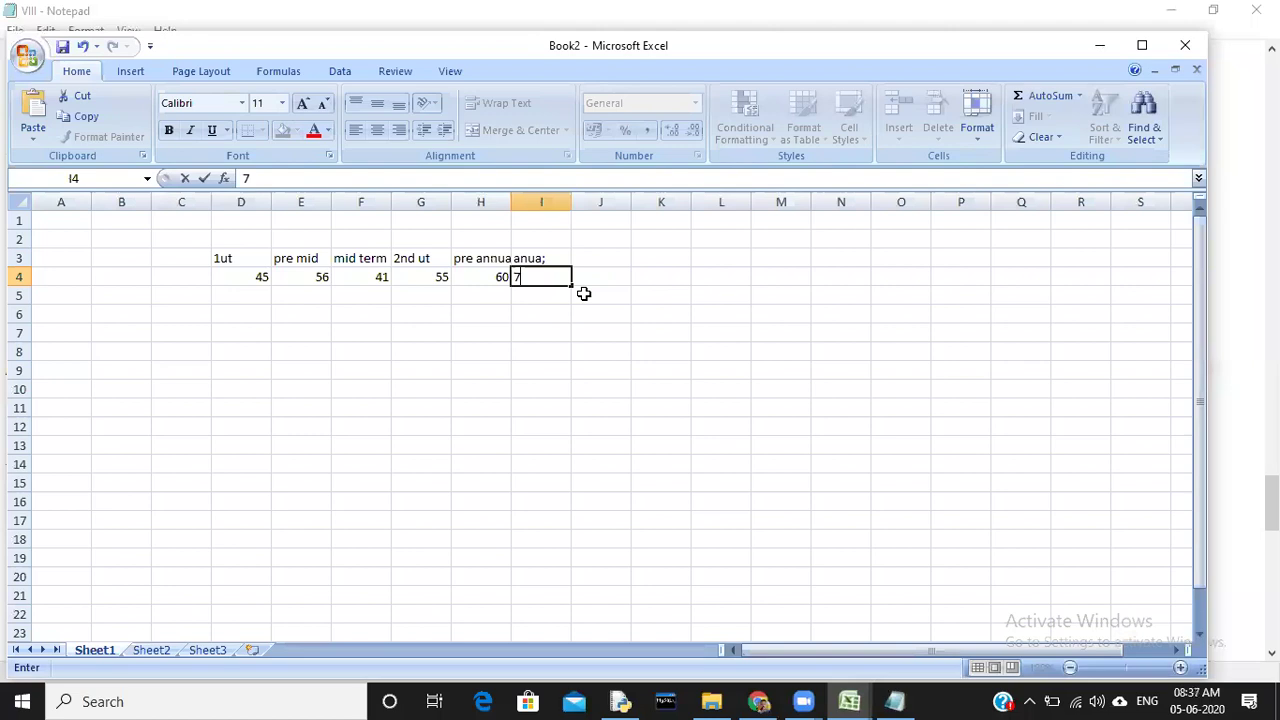
type("2")
key("Tab")
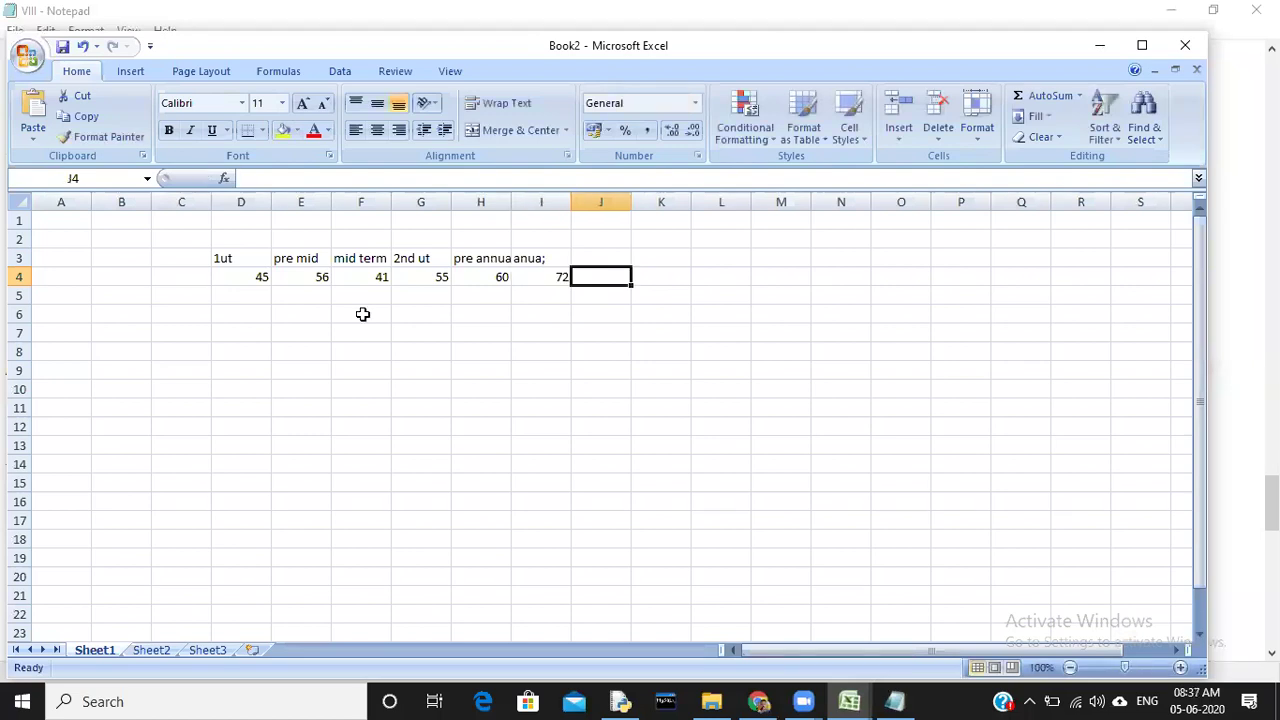
Step: Select part of the table, then highlight the notes' phrase on understanding worksheet data
left_click_drag(222, 259, 345, 277)
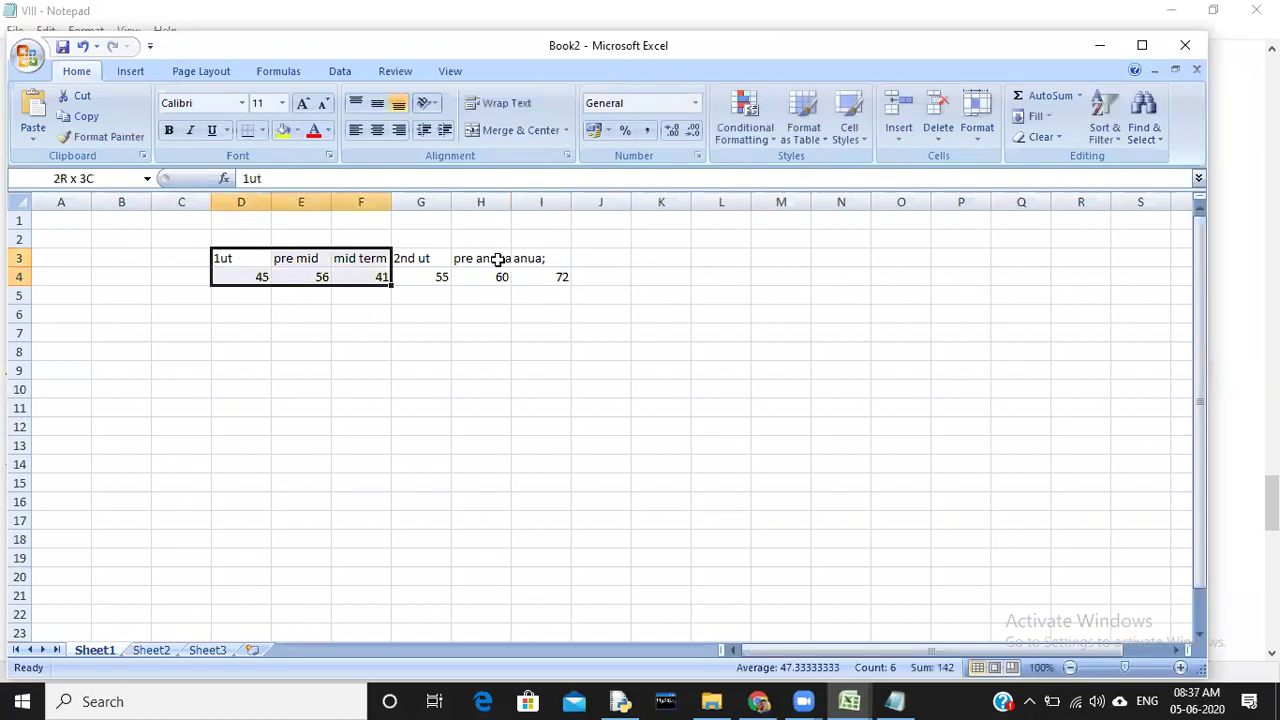
left_click(543, 277, "shift")
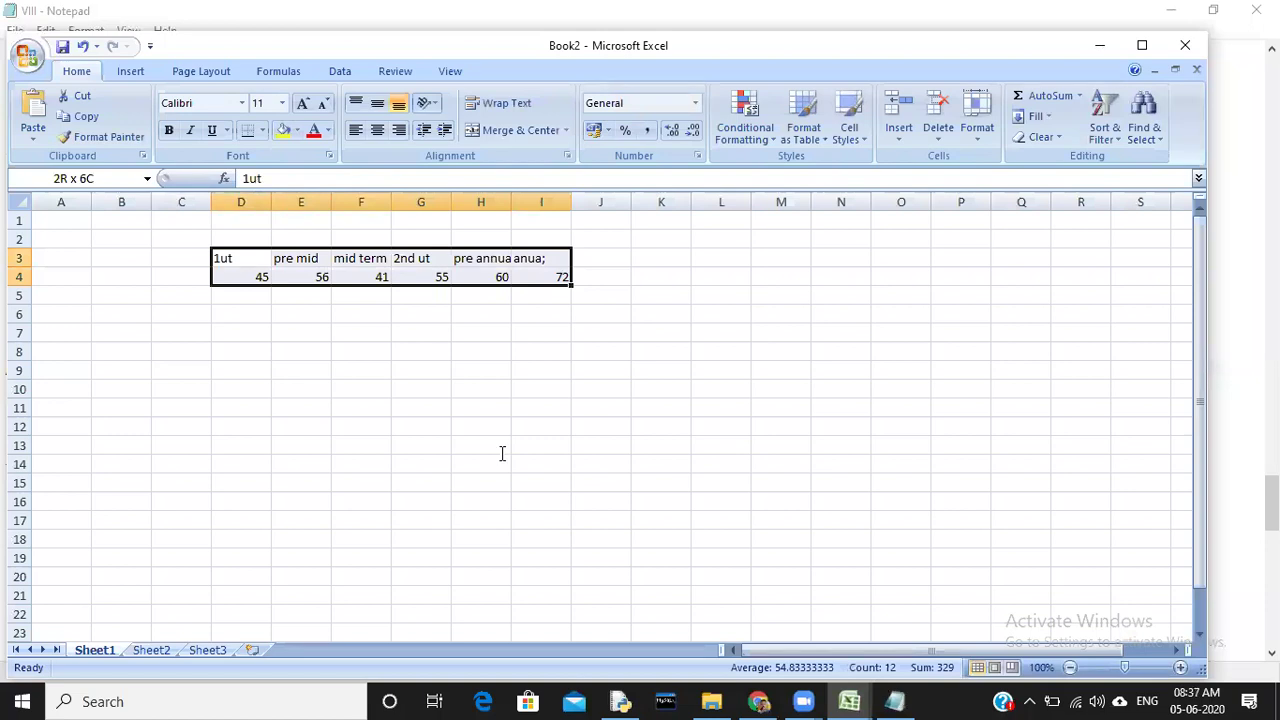
key("alt+Tab")
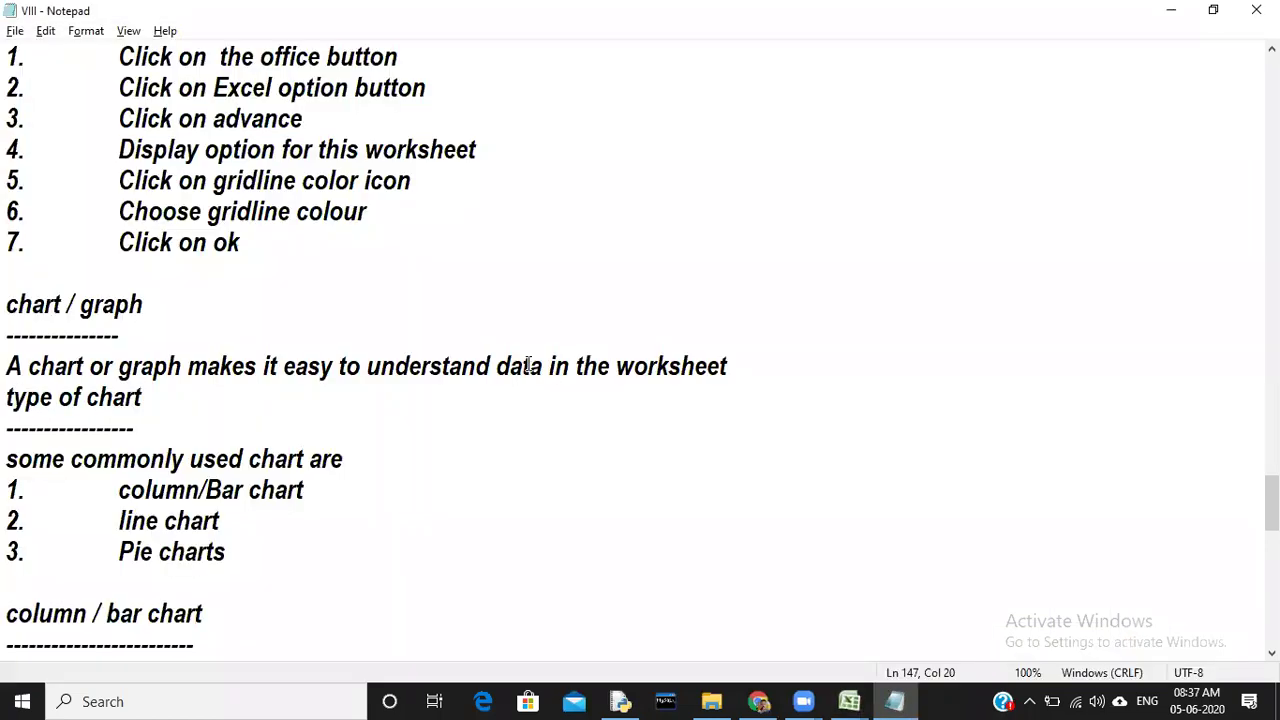
left_click(692, 366, "shift")
key("shift+Right")
key("shift+Right")
key("shift+Right")
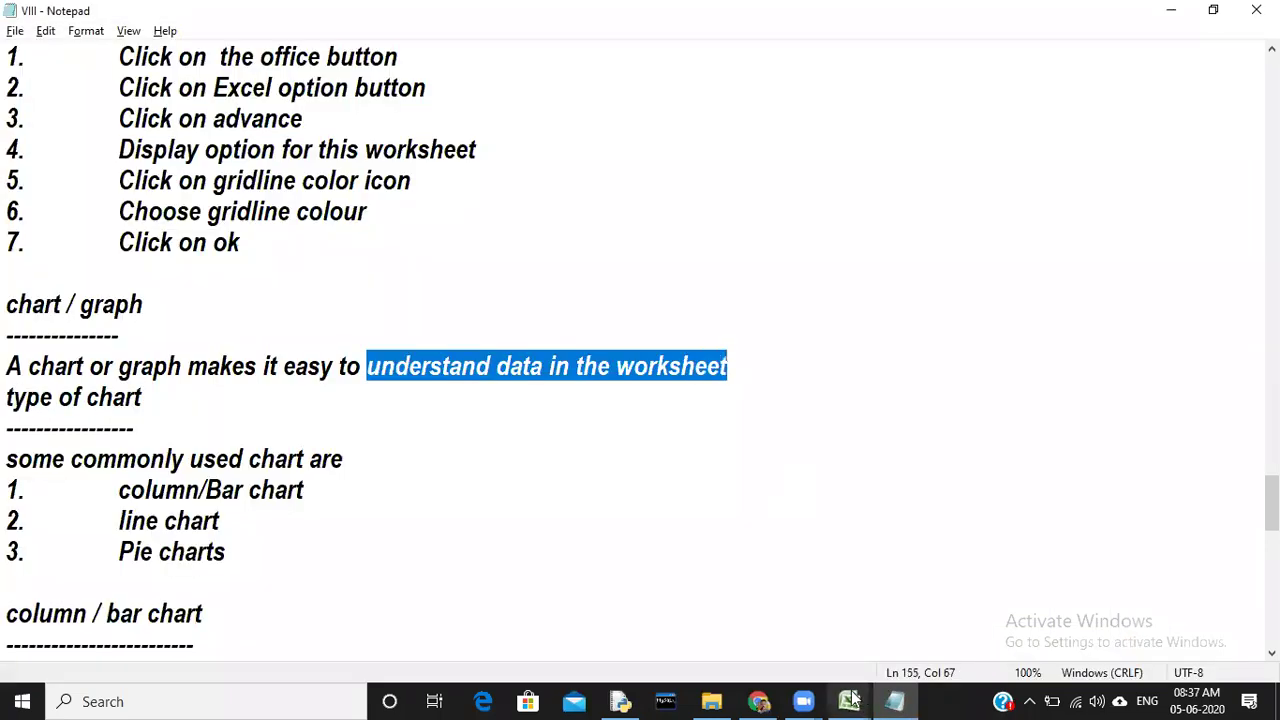
Step: Back in Book2, select the whole exam table D3:I4
left_click(853, 697)
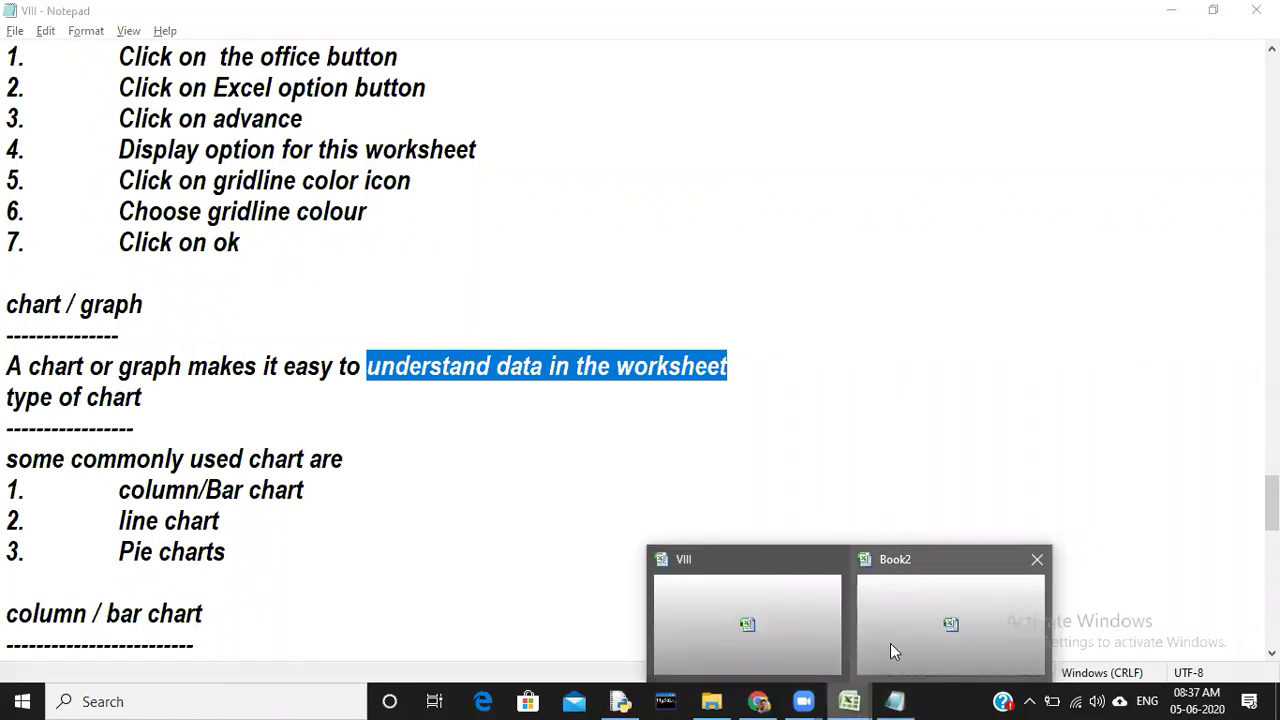
left_click(886, 646)
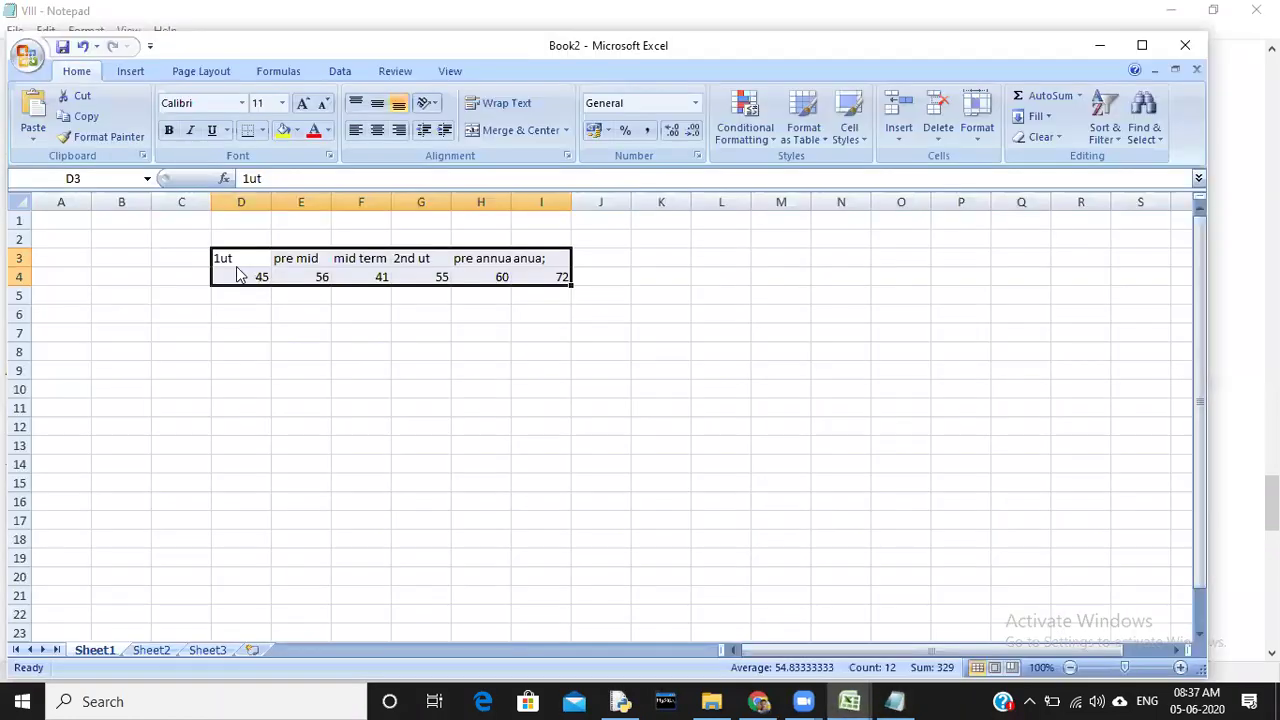
left_click_drag(243, 277, 301, 277)
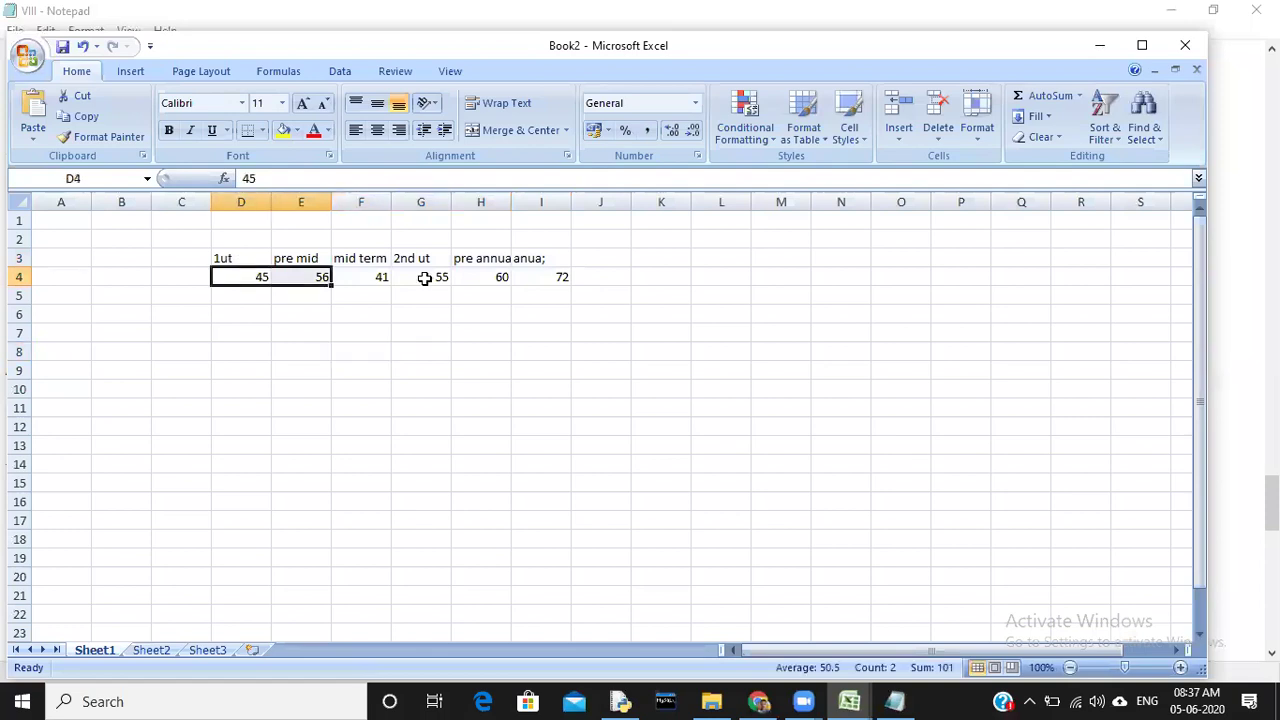
left_click_drag(222, 258, 561, 309)
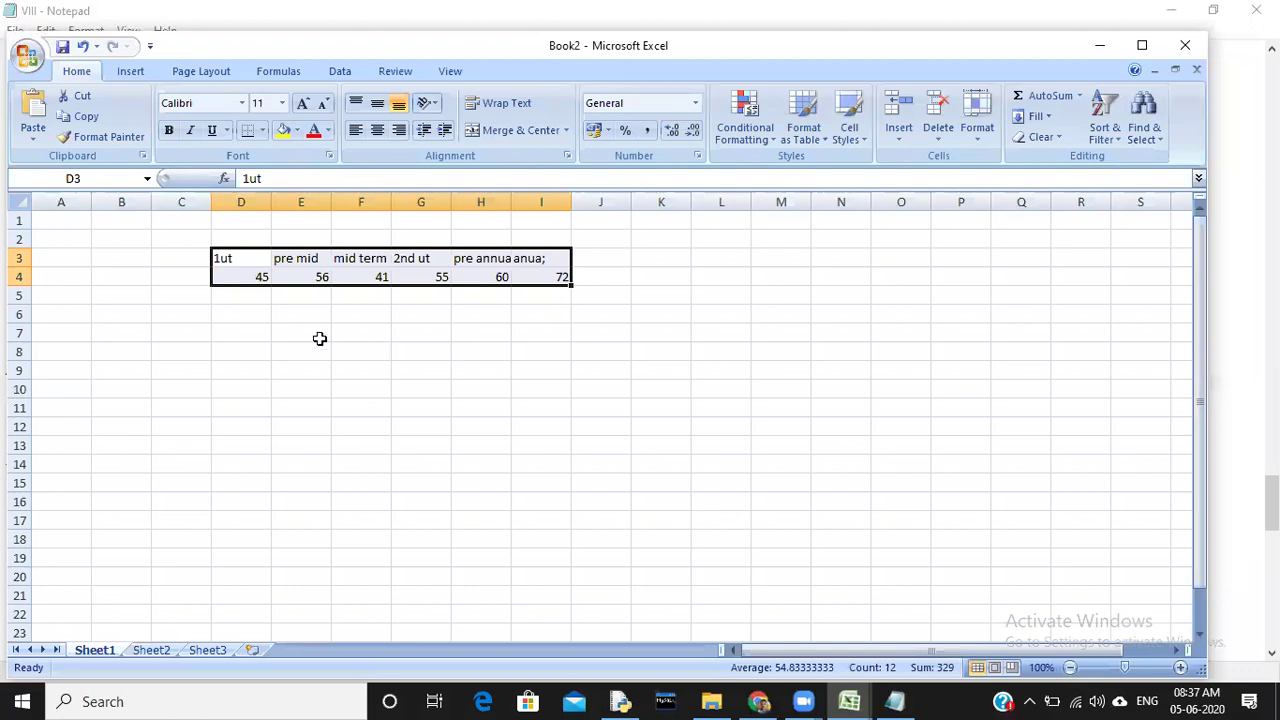
left_click(276, 330)
left_click_drag(230, 259, 360, 276)
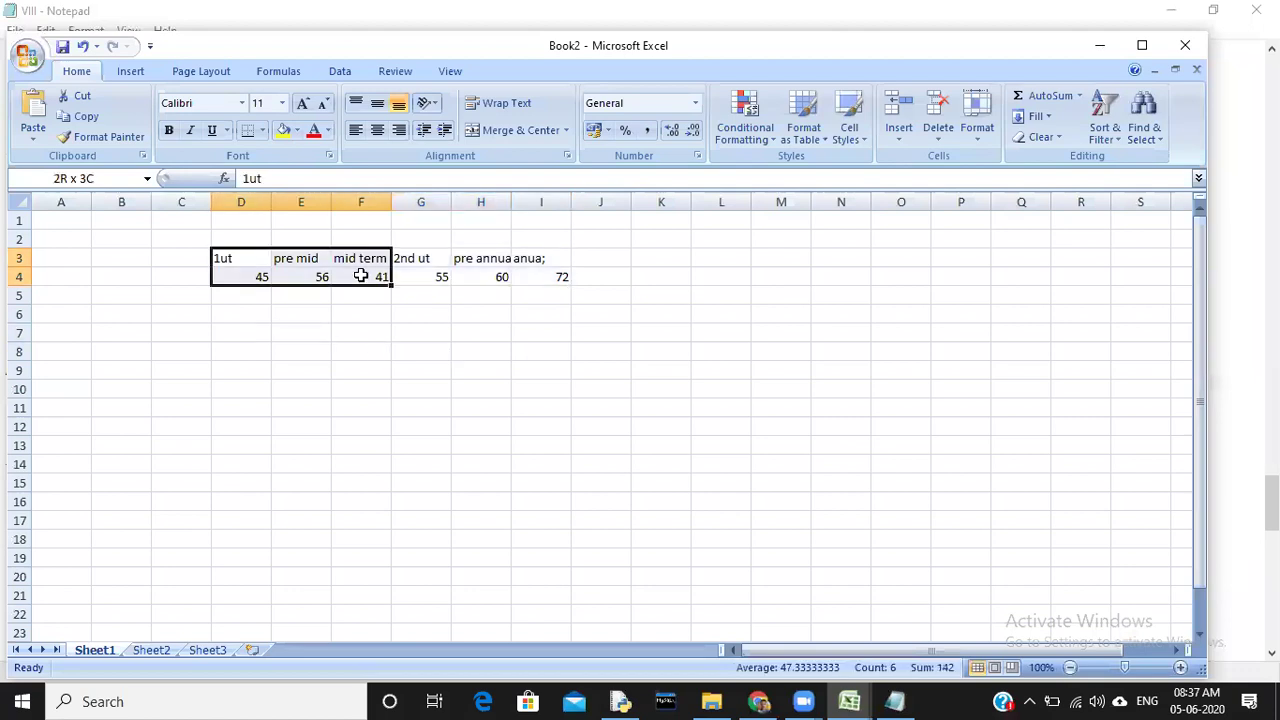
key("shift+Right")
key("shift+Right")
key("shift+Right")
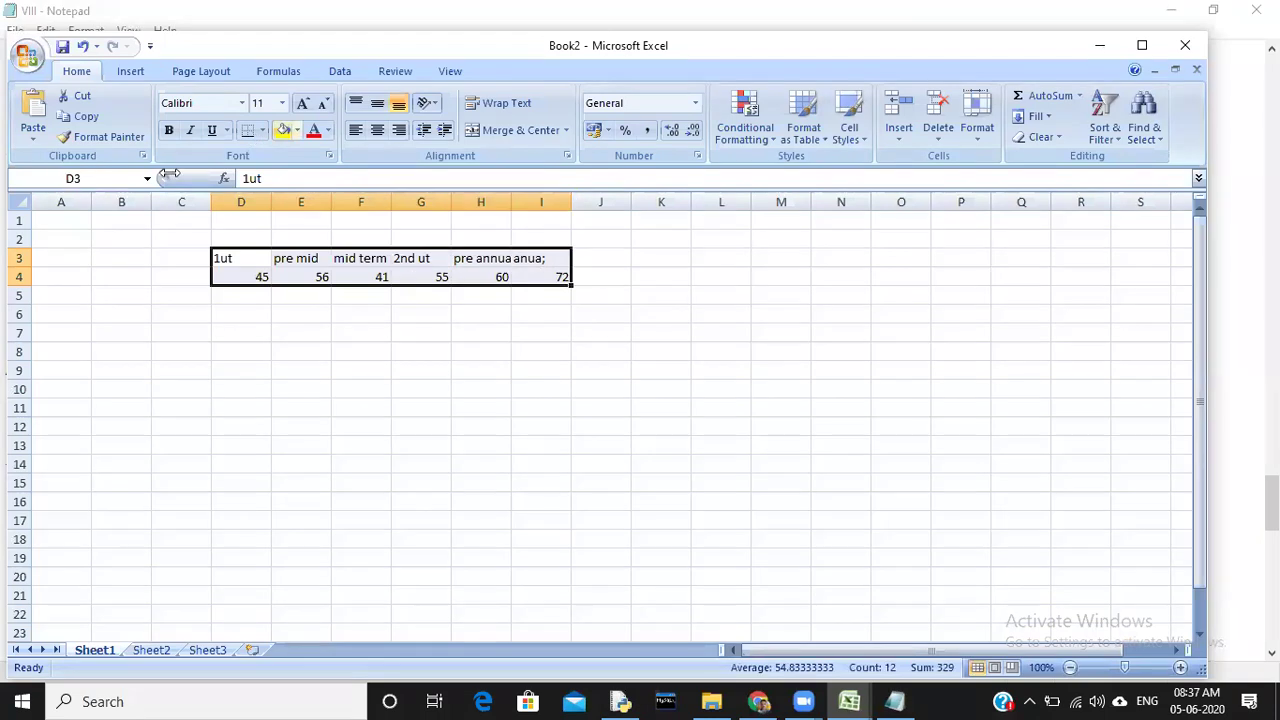
scroll(161, 124, "down", 1)
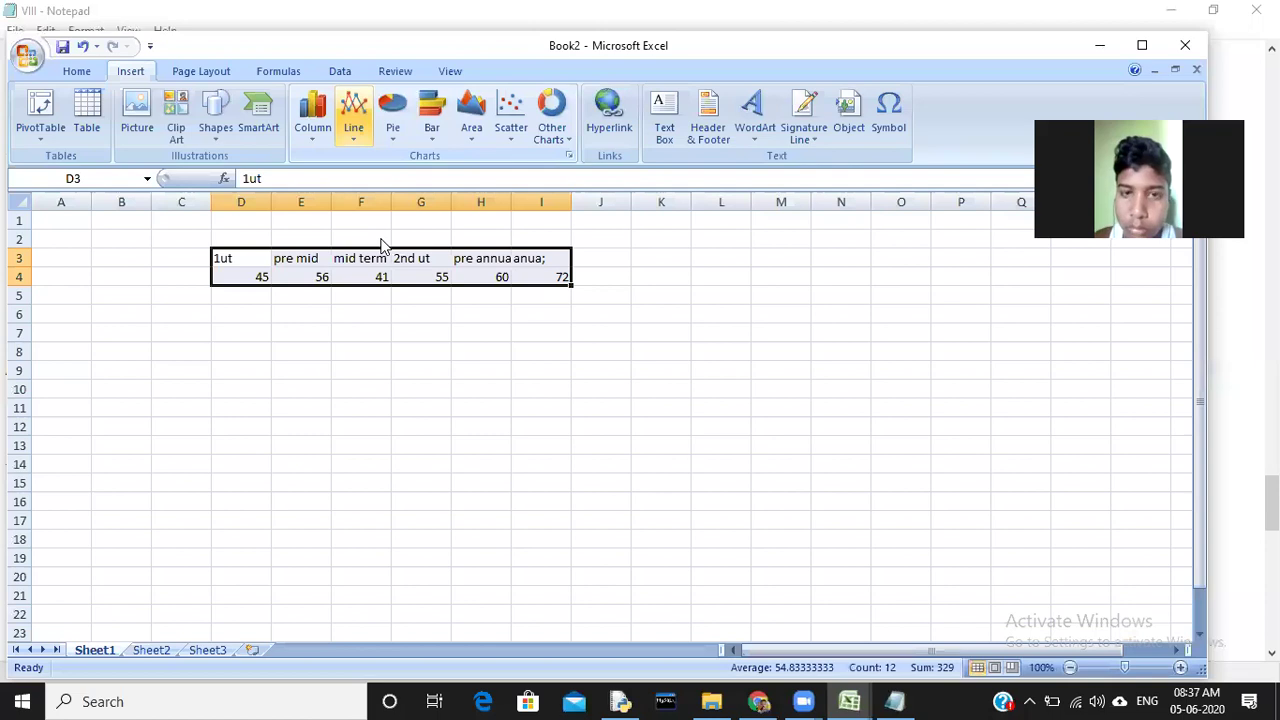
Step: Insert a 2-D line chart of the six exam scores and inspect its data points
left_click(353, 112)
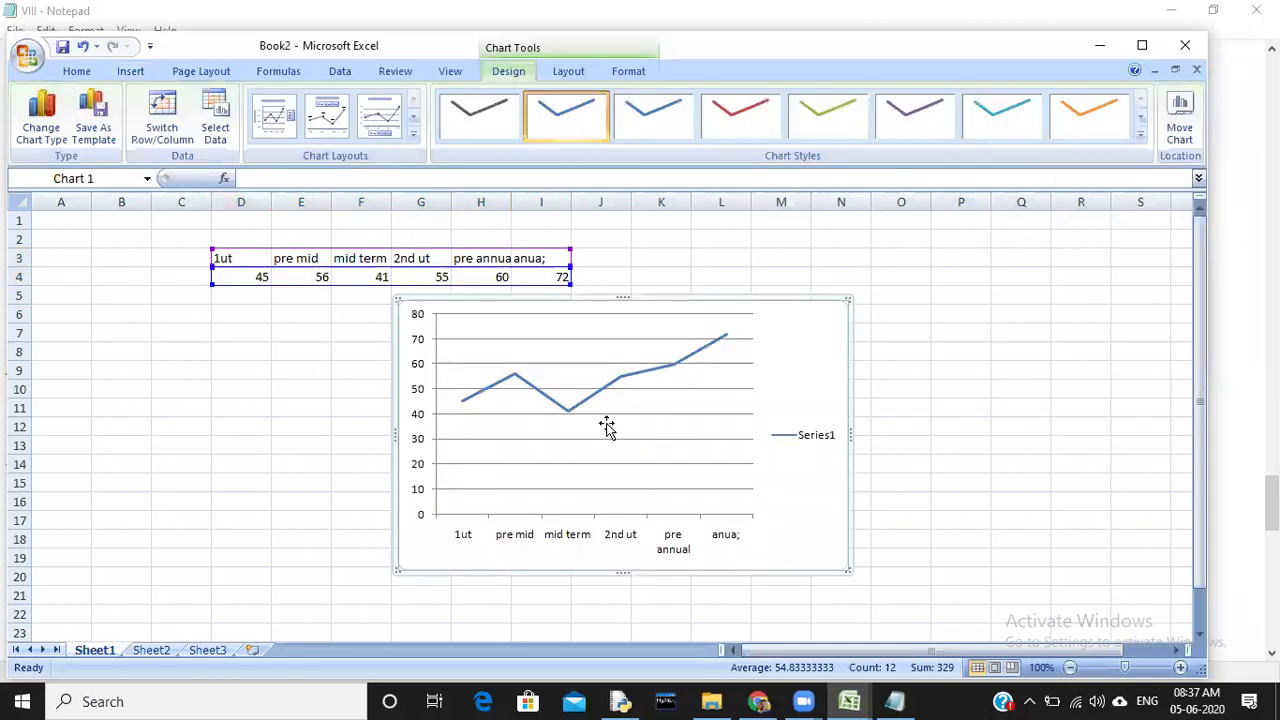
scroll(704, 432, "down", 1)
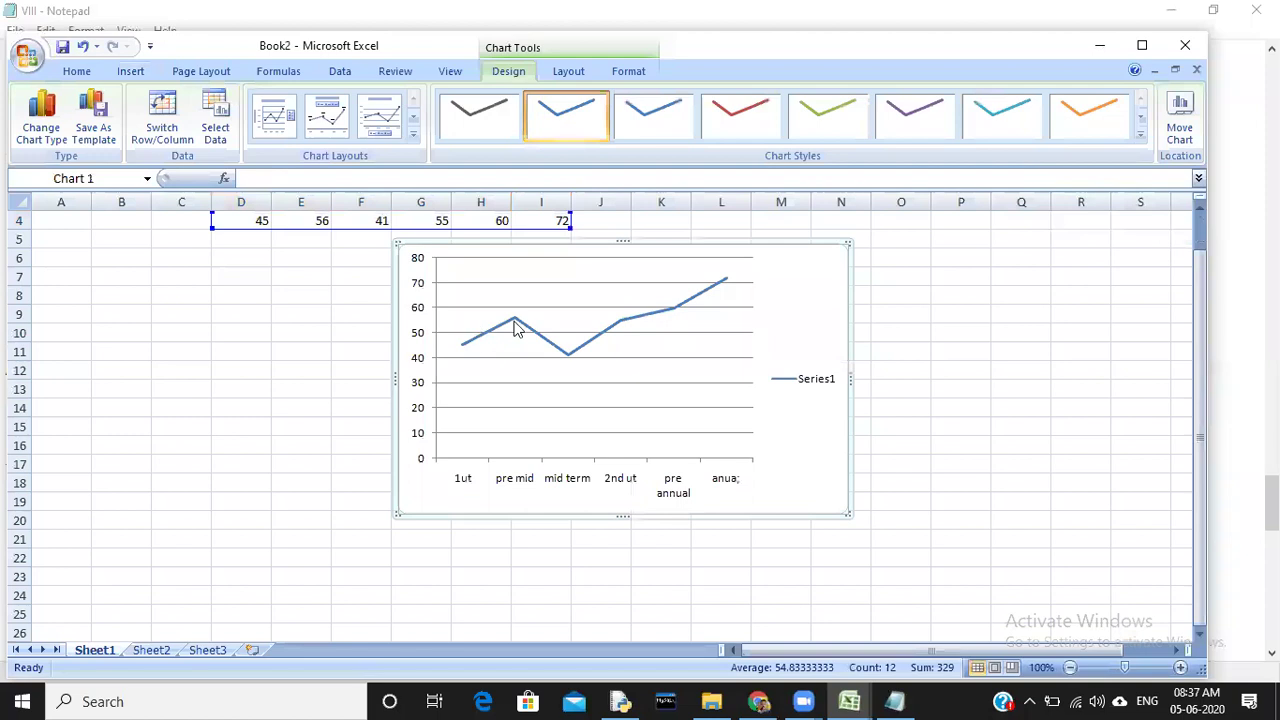
mouse_move(515, 330)
mouse_move(568, 358)
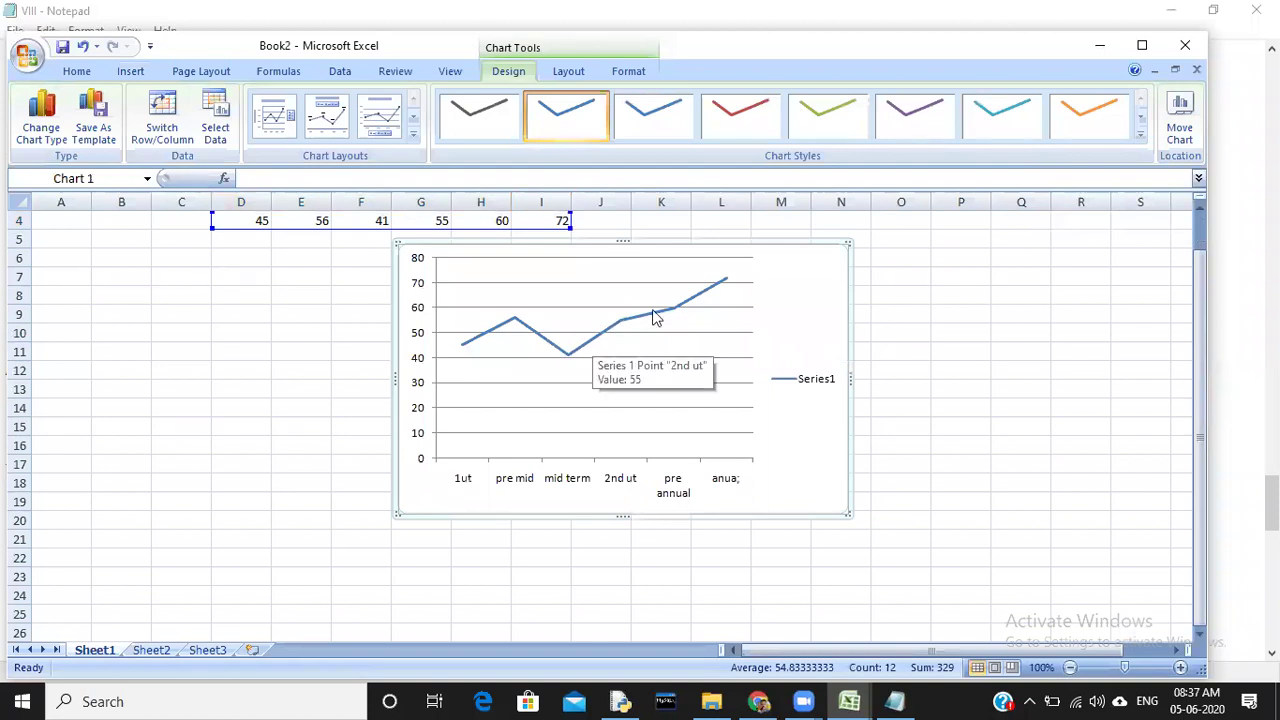
mouse_move(725, 279)
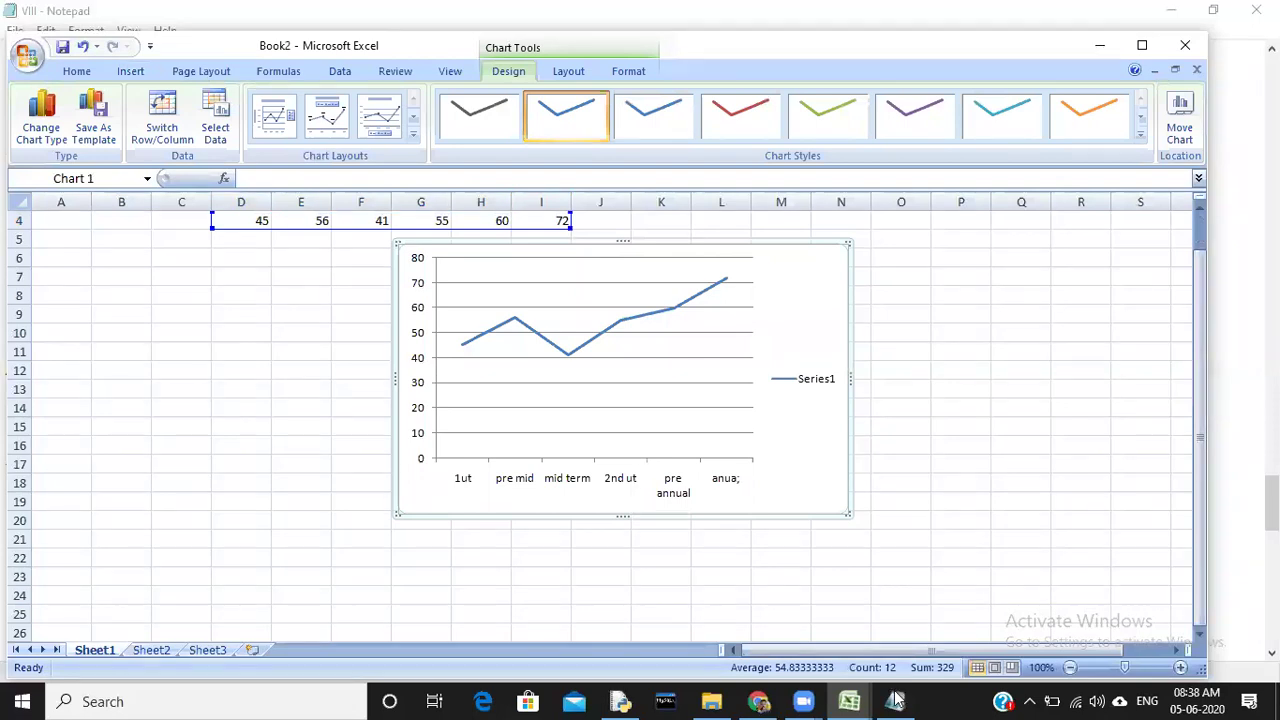
mouse_move(894, 701)
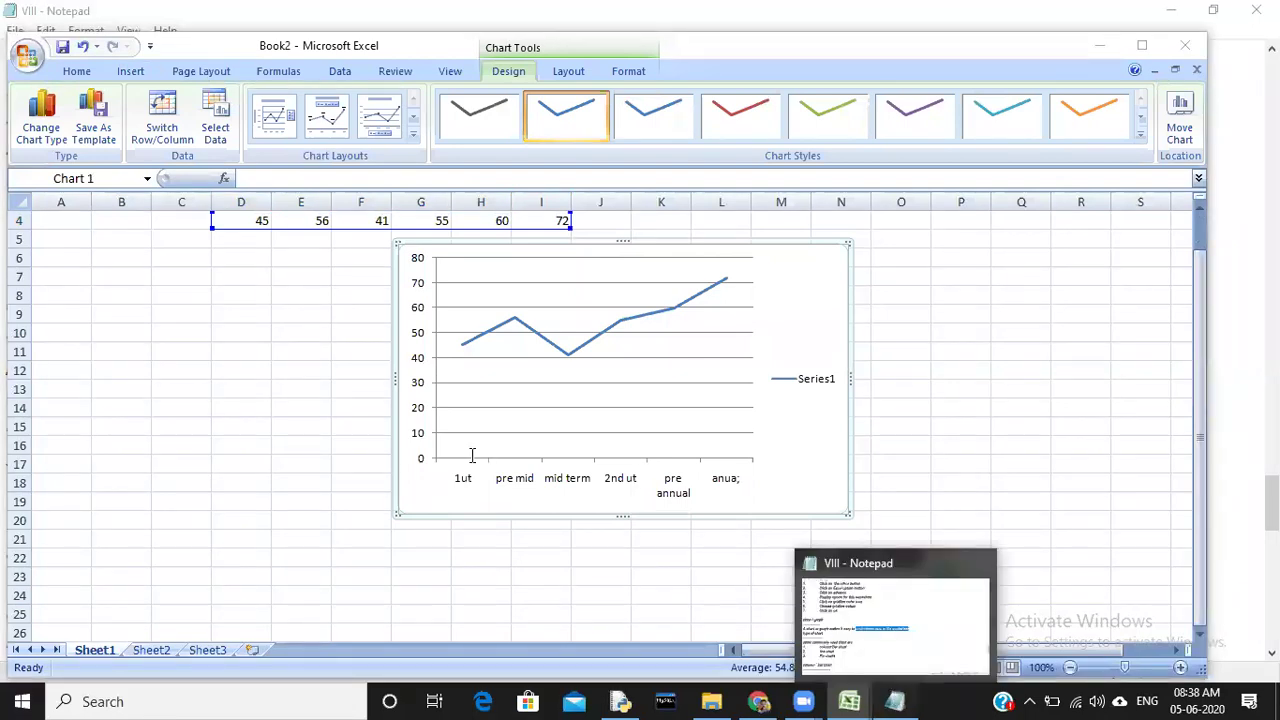
key("alt+Tab")
Step: Highlight the phrase about understanding worksheet data in Notepad, then bring the Book2 Excel window back
left_click(366, 366)
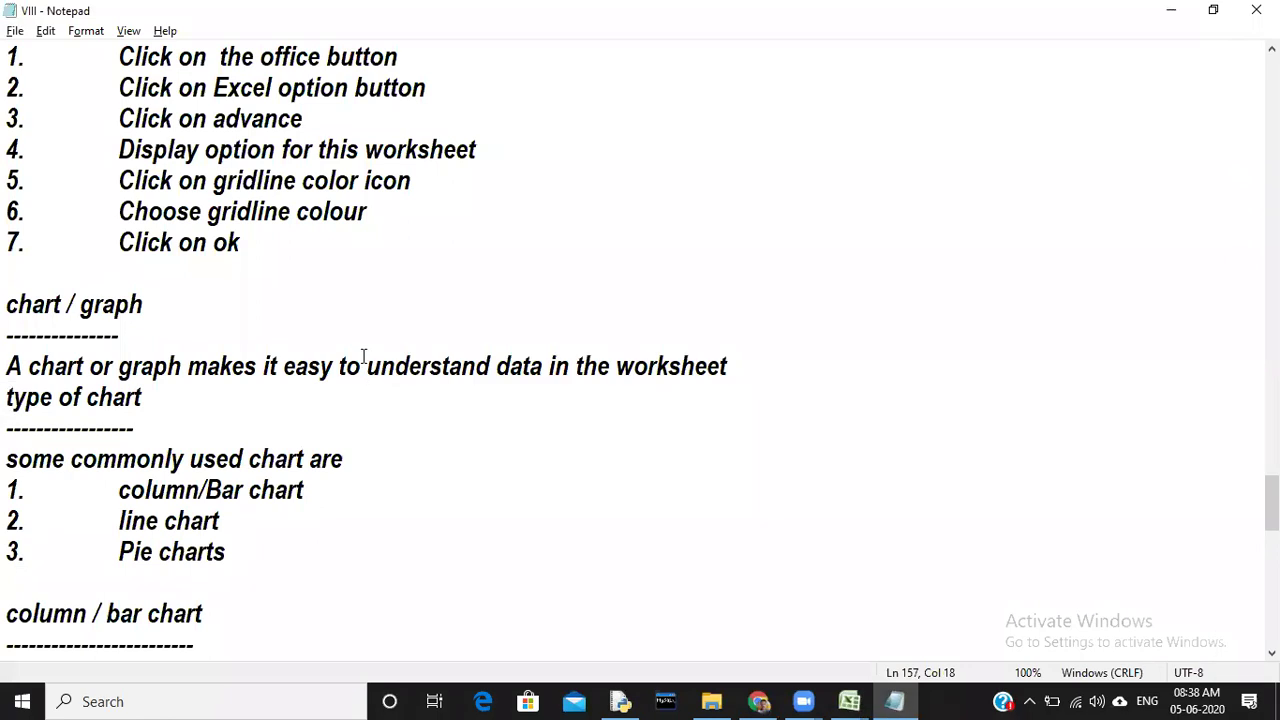
left_click(722, 370, "shift")
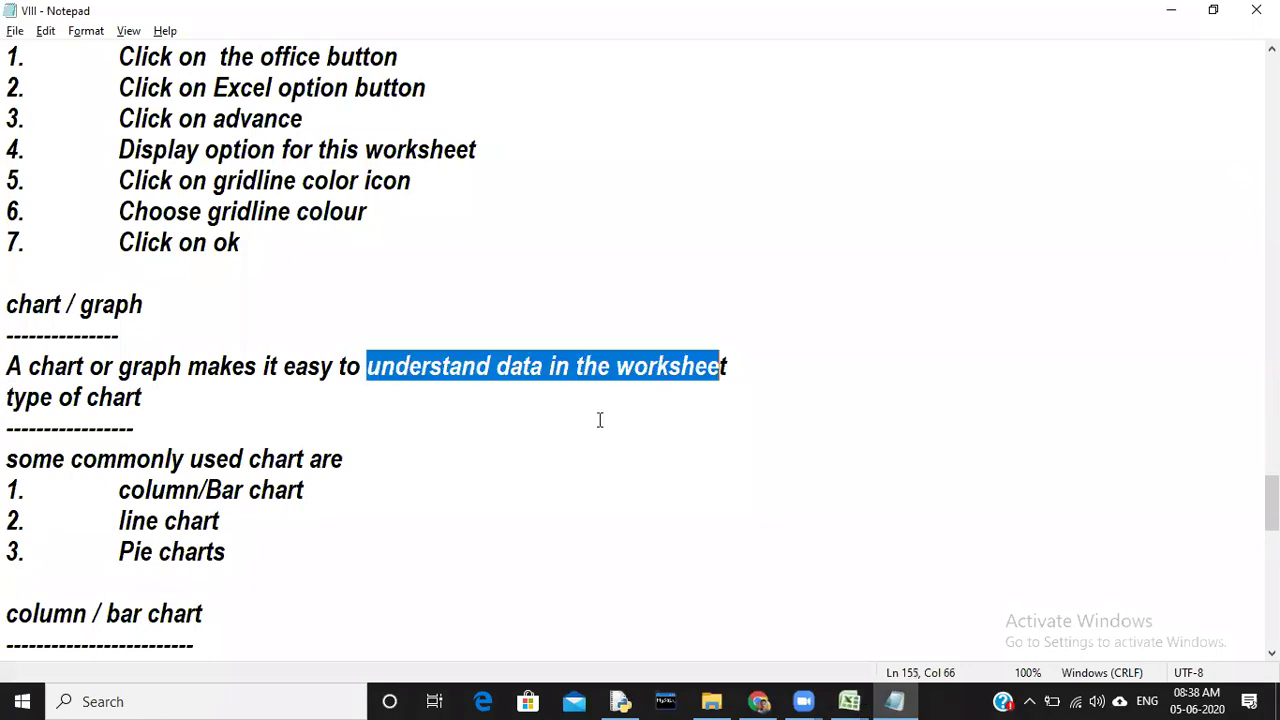
mouse_move(849, 701)
left_click(880, 595)
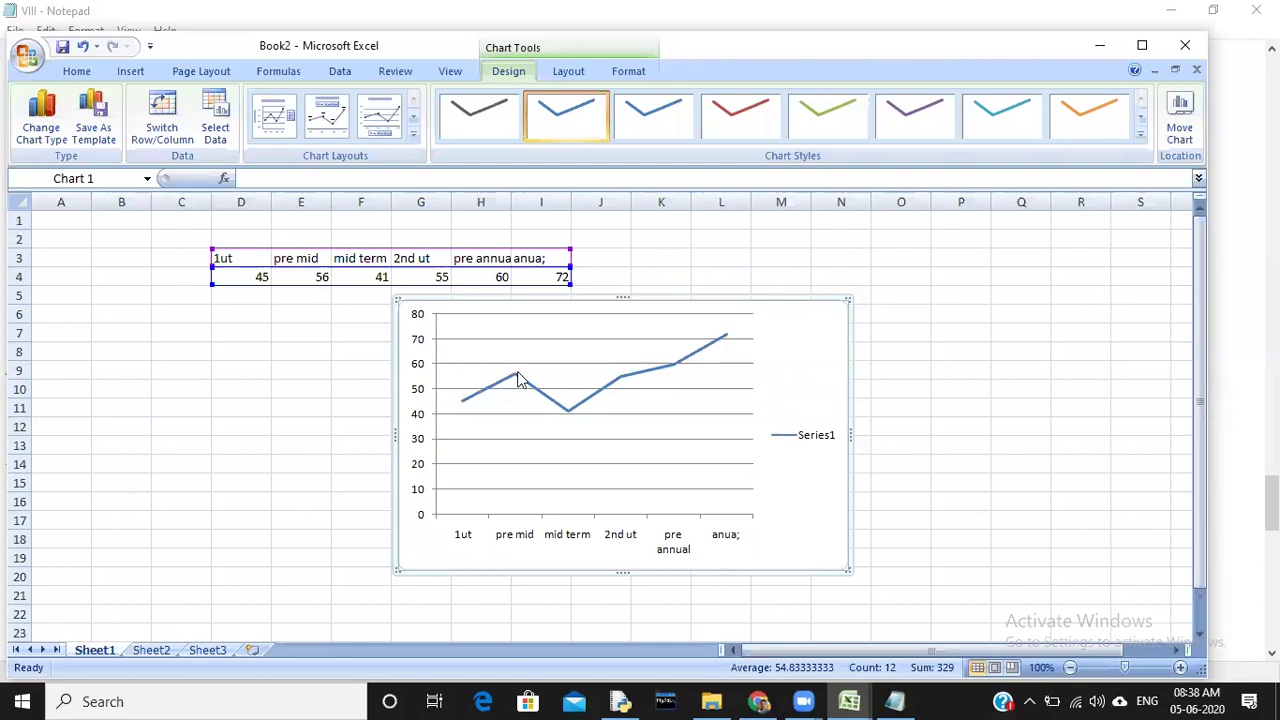
mouse_move(567, 408)
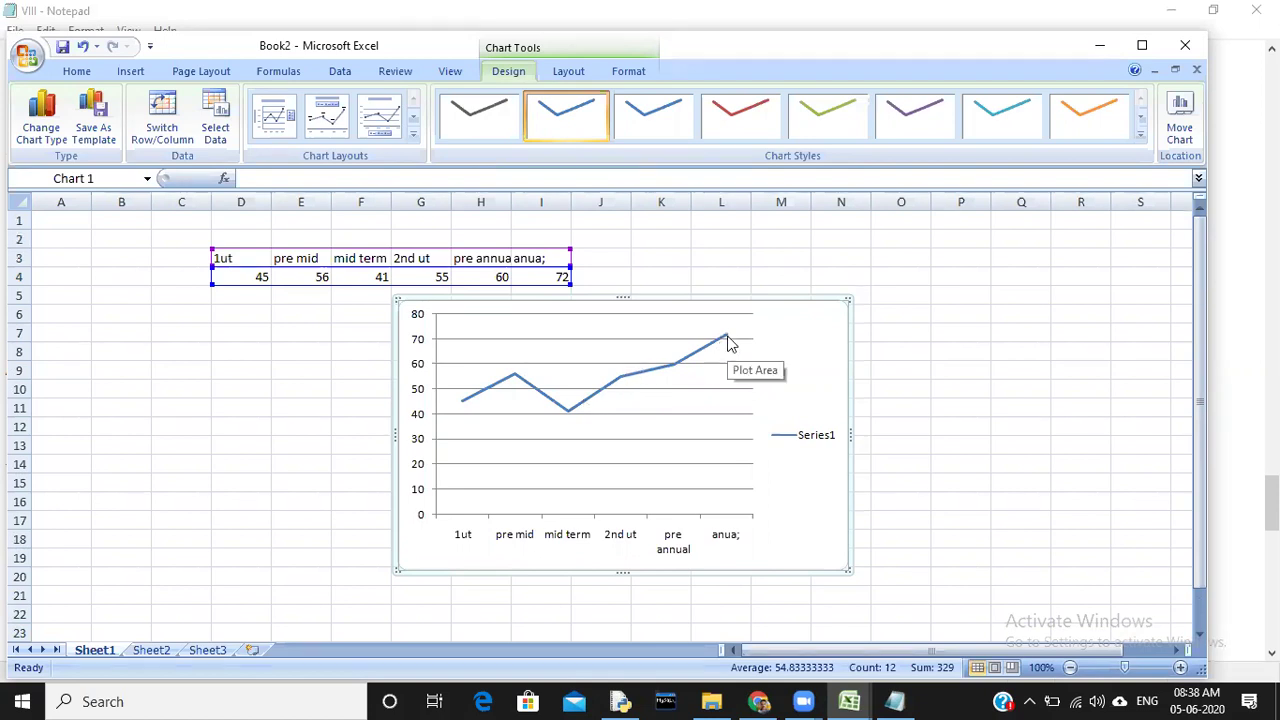
mouse_move(730, 341)
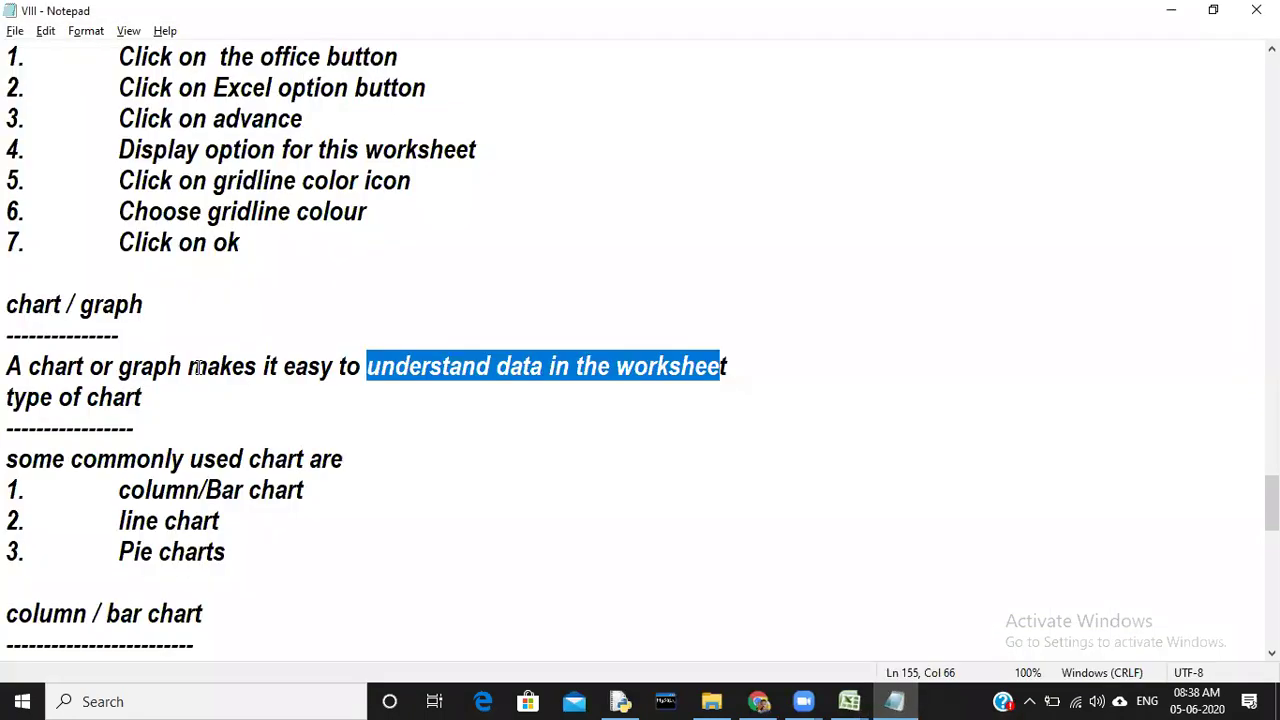
Step: Scroll the Notepad notes to the chart-type list and highlight the column/bar, line and pie entries
left_click(297, 371)
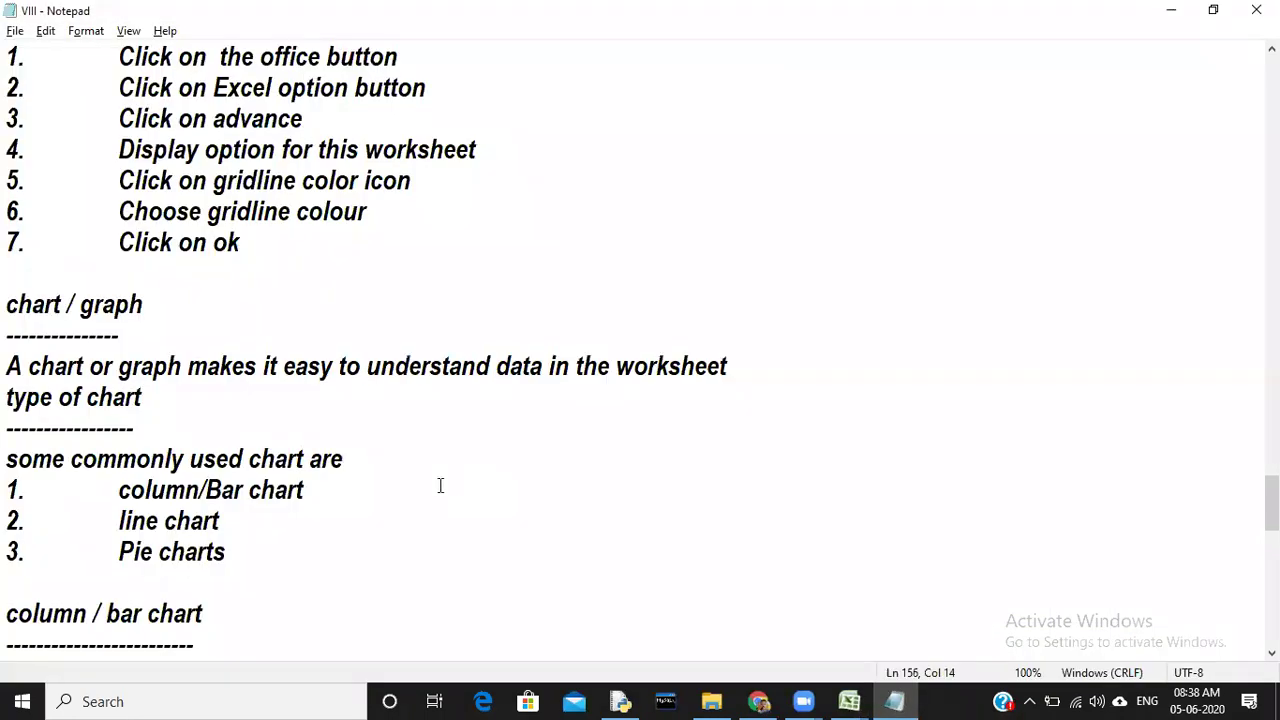
scroll(440, 485, "down", 2)
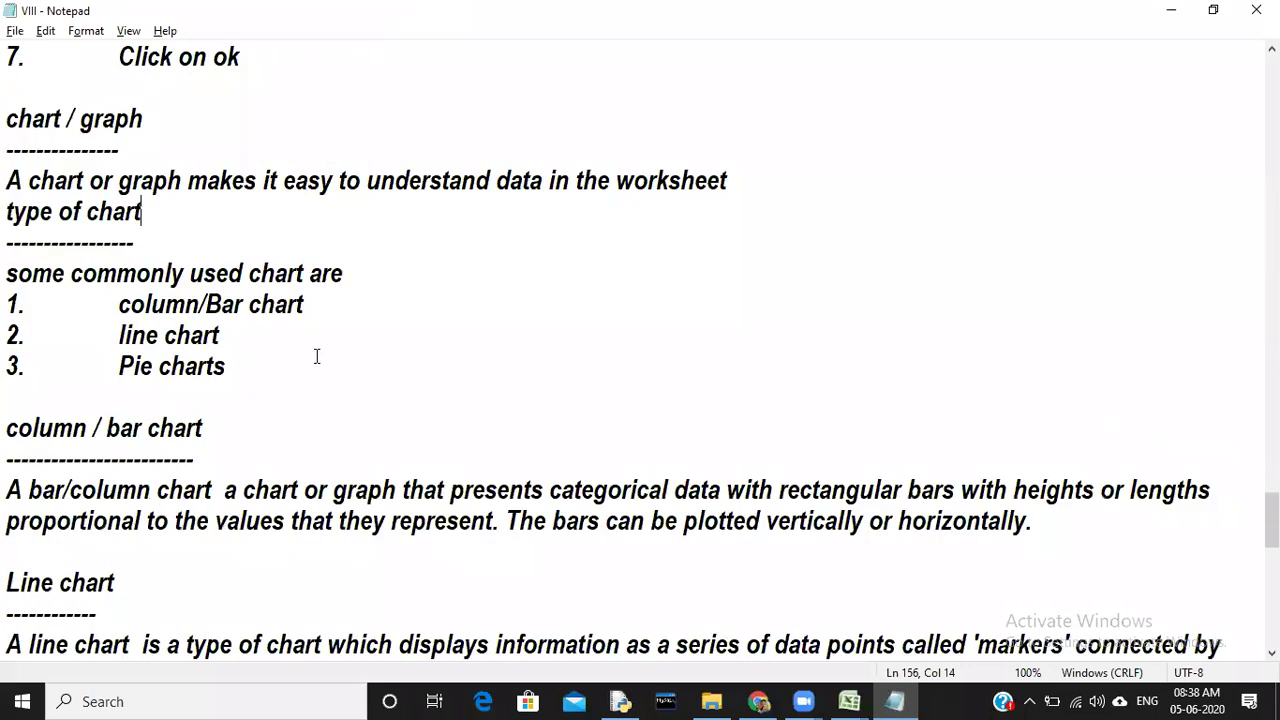
left_click(316, 356)
left_click_drag(118, 304, 299, 318)
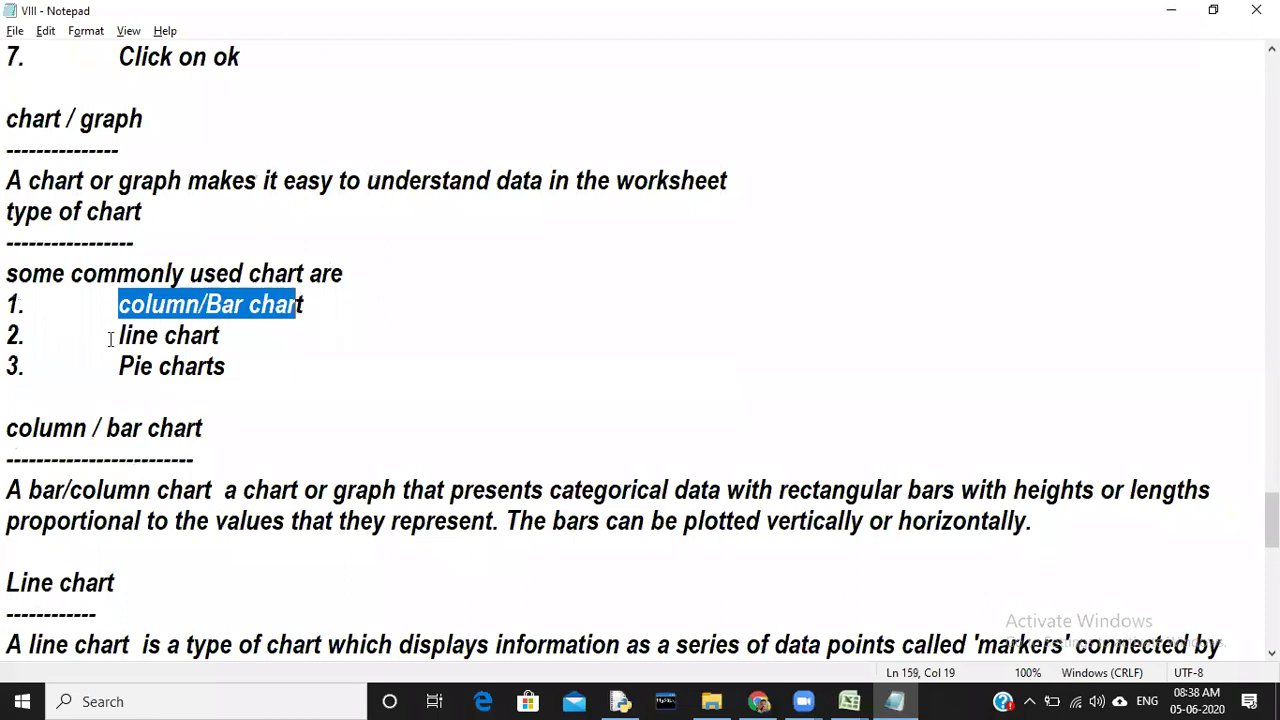
left_click_drag(118, 336, 219, 336)
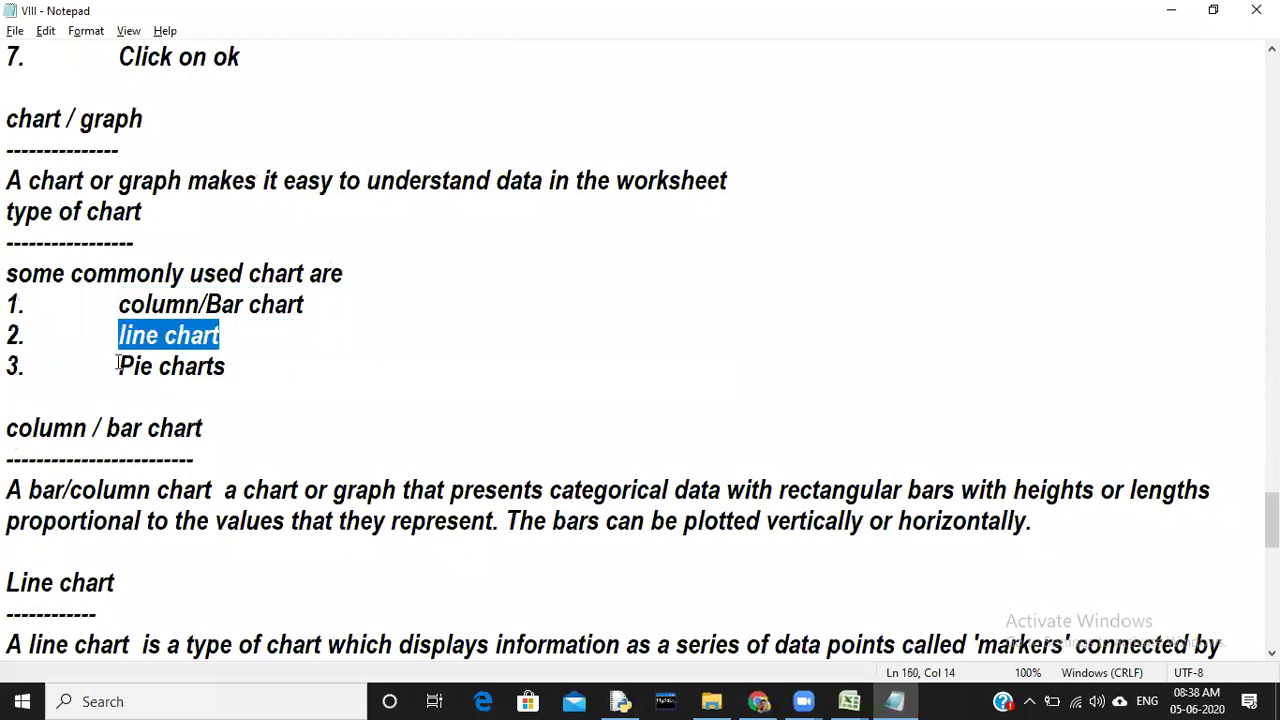
left_click_drag(118, 366, 214, 368)
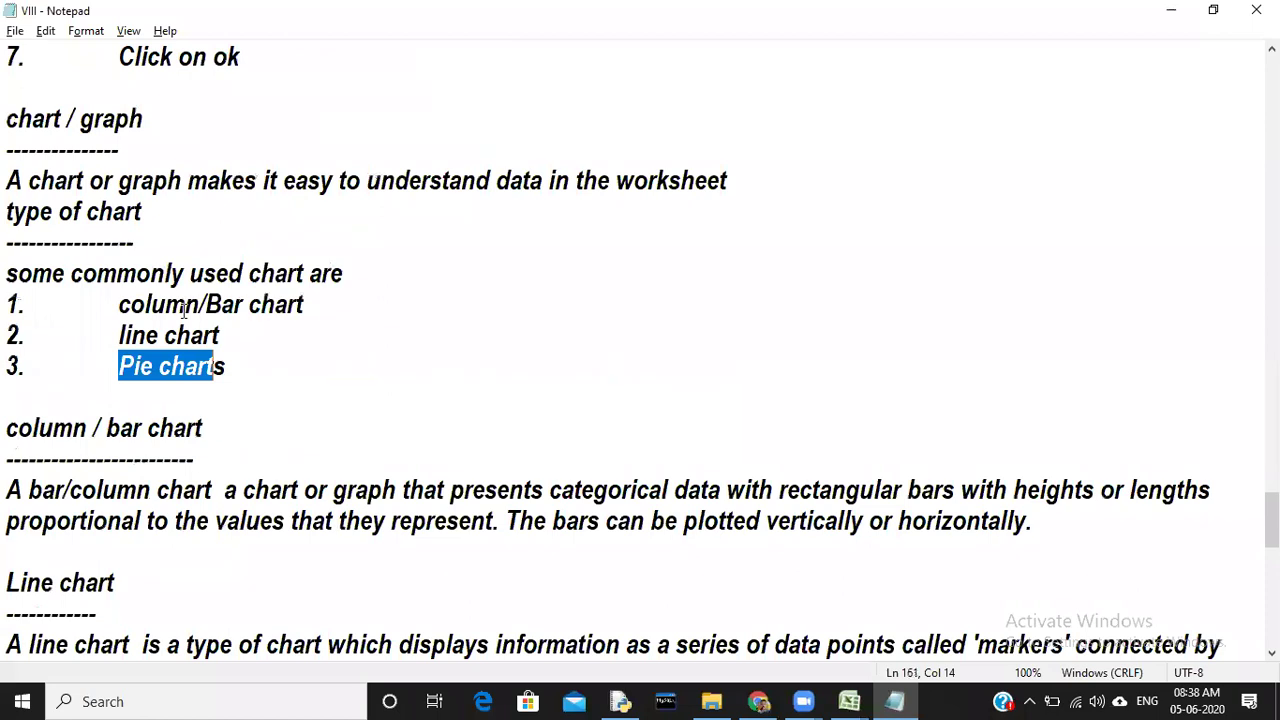
left_click_drag(130, 304, 263, 304)
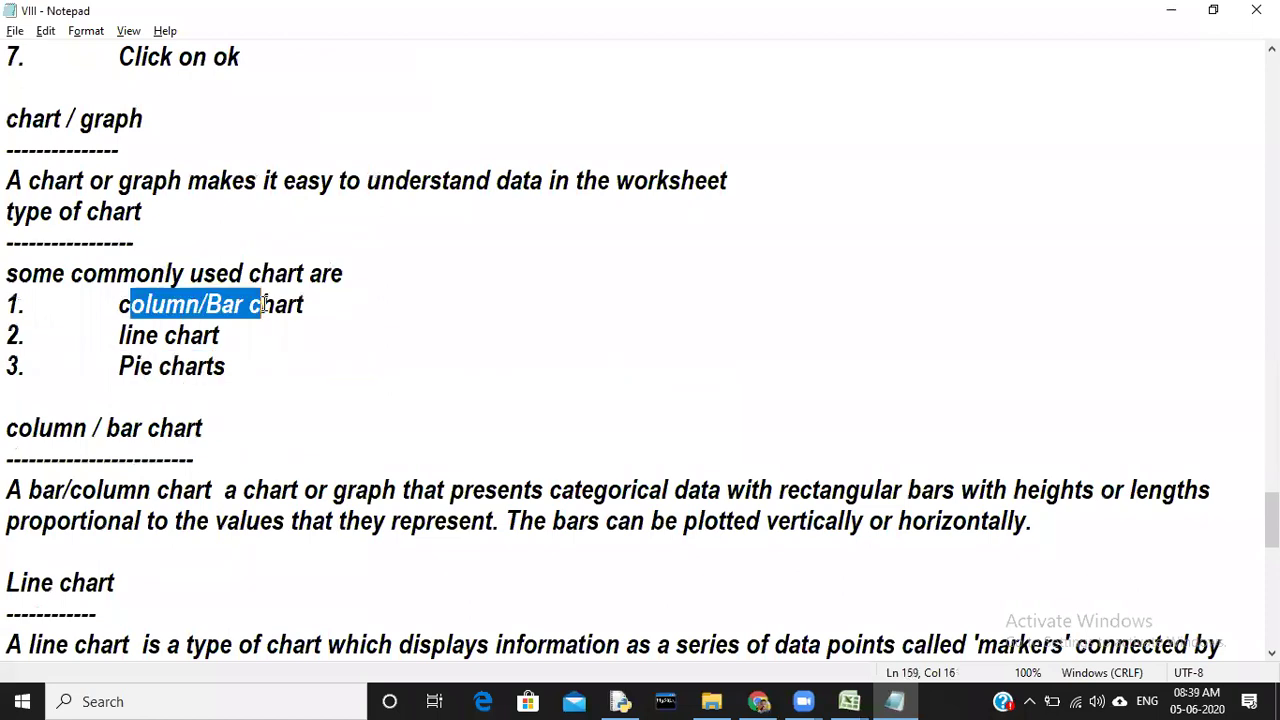
Step: Back in Book2, change the exam-score line chart to a column chart subtype via Change Chart Type
mouse_move(849, 701)
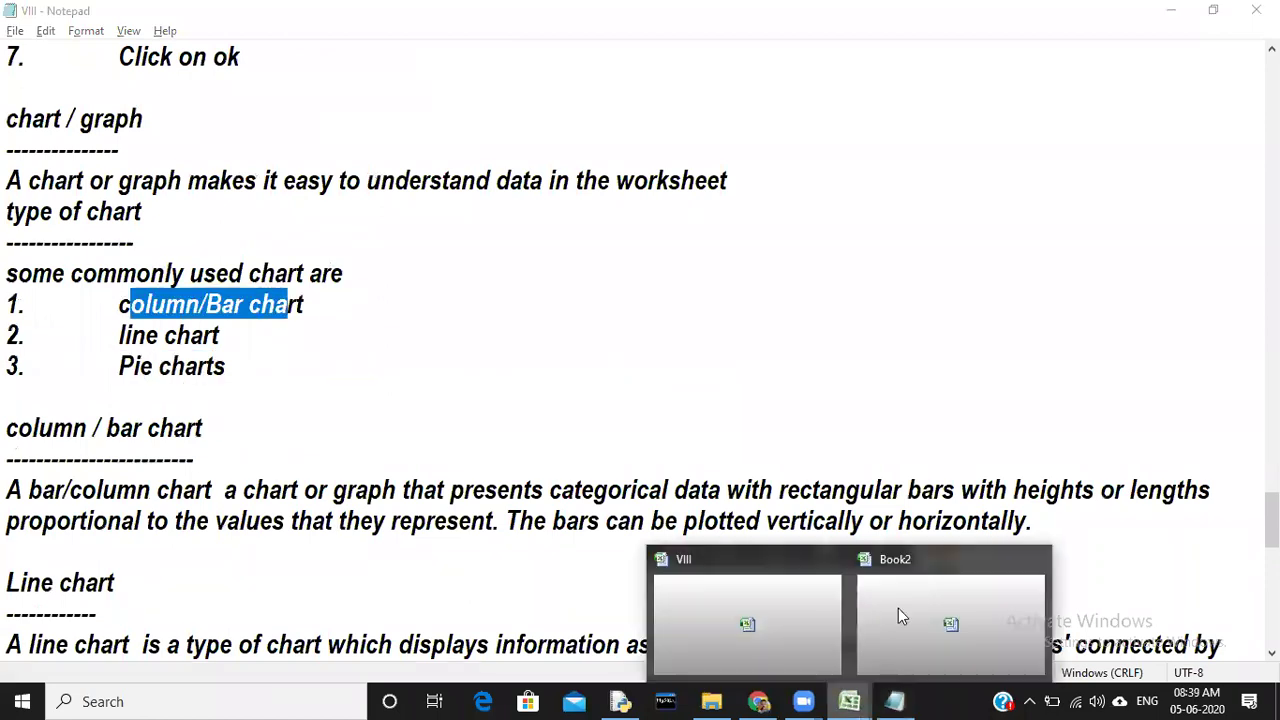
left_click(898, 608)
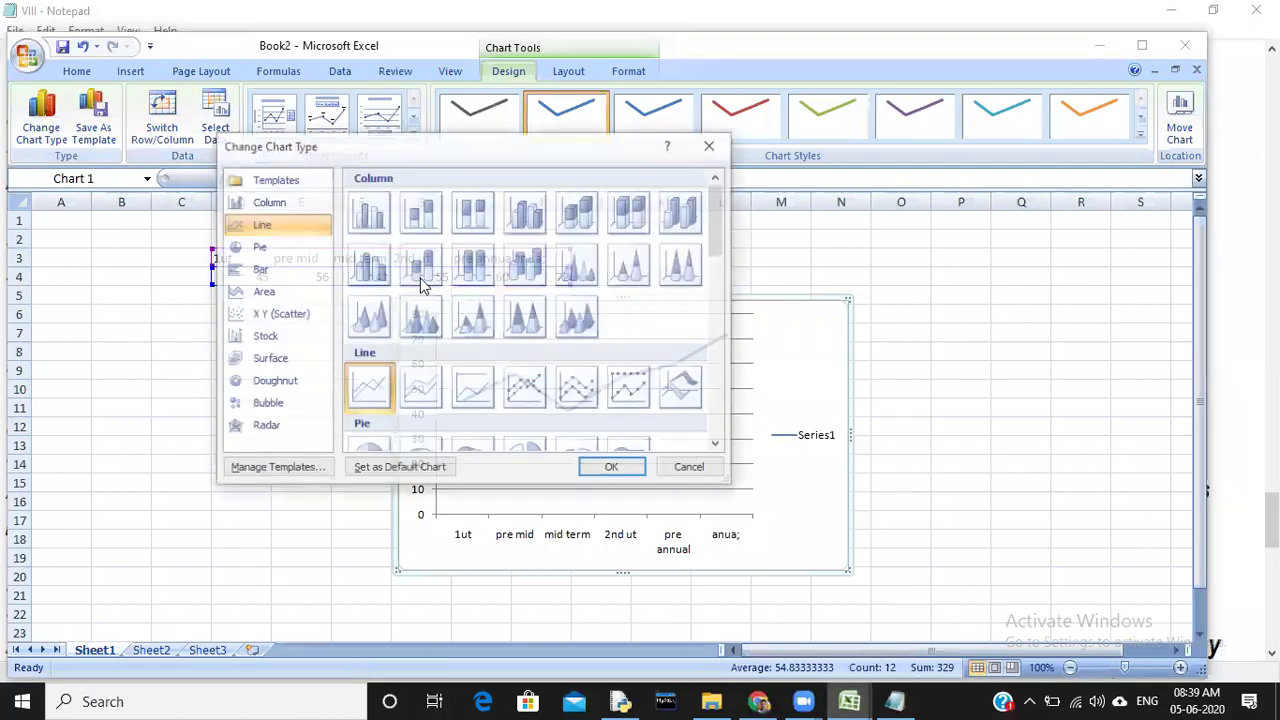
left_click(373, 230)
key("Right")
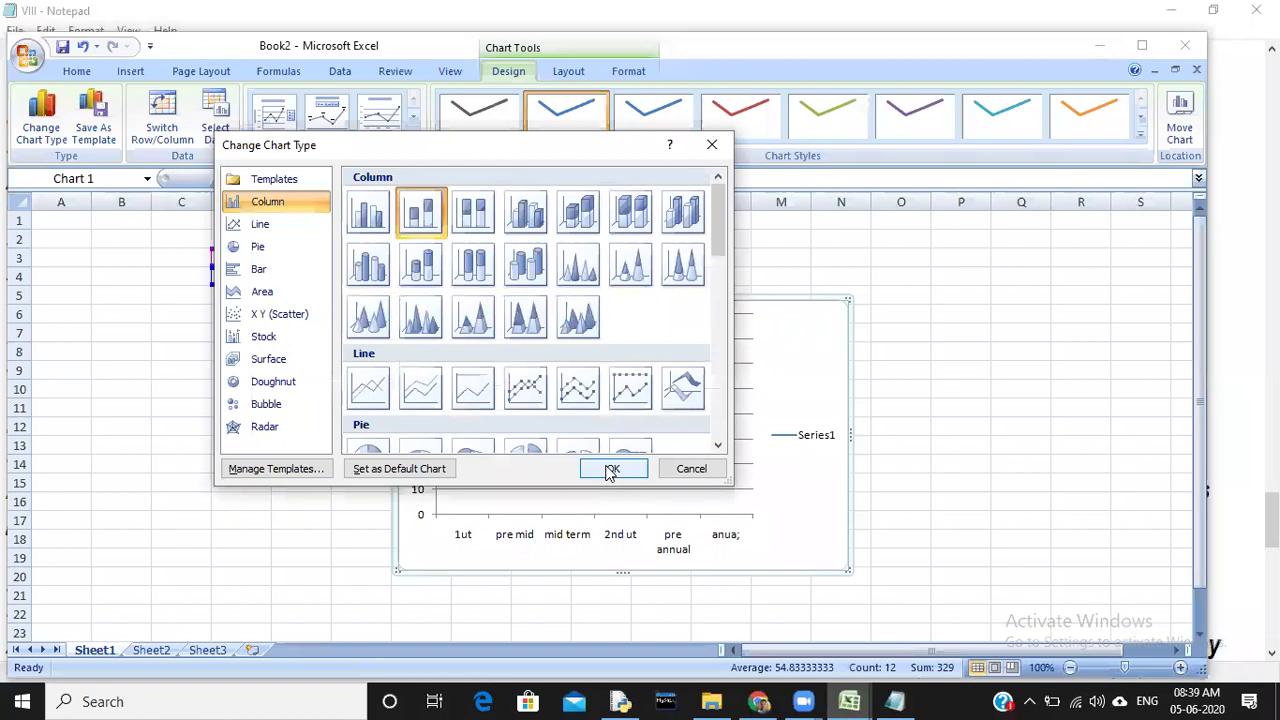
left_click(611, 469)
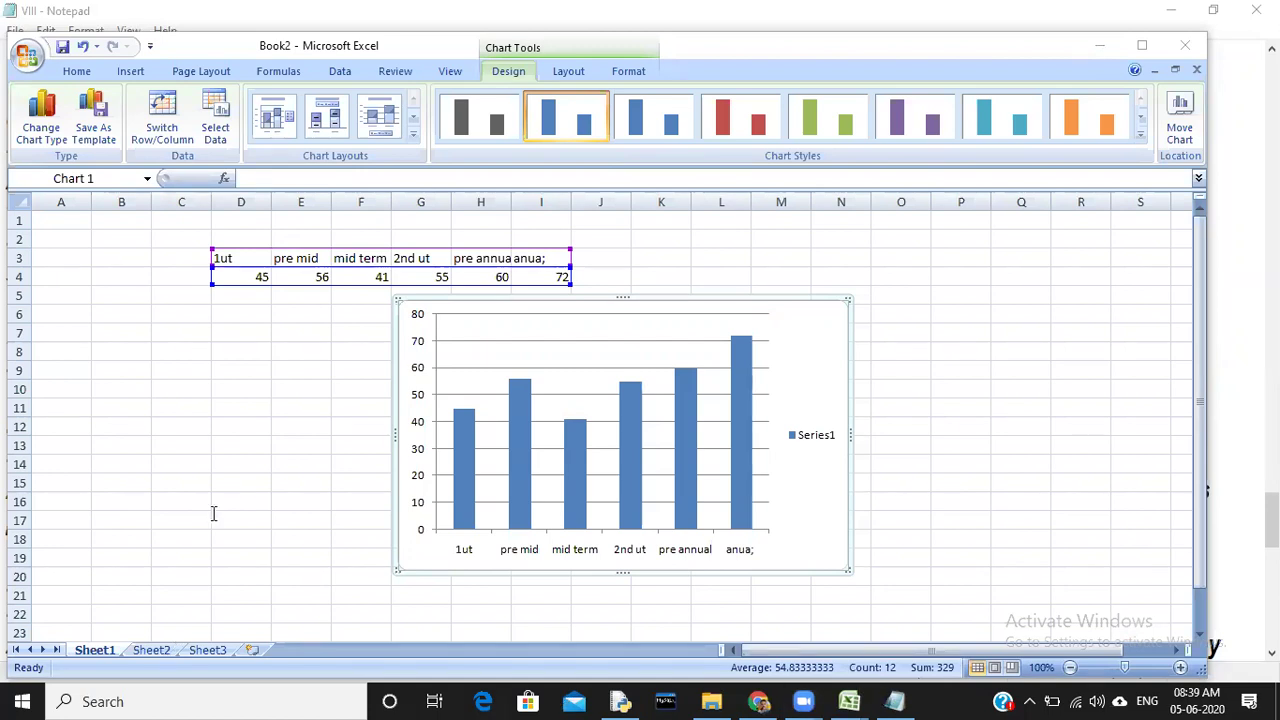
Step: In the Notepad notes, highlight the column / bar chart heading
key("alt+Tab")
scroll(110, 397, "down", 1)
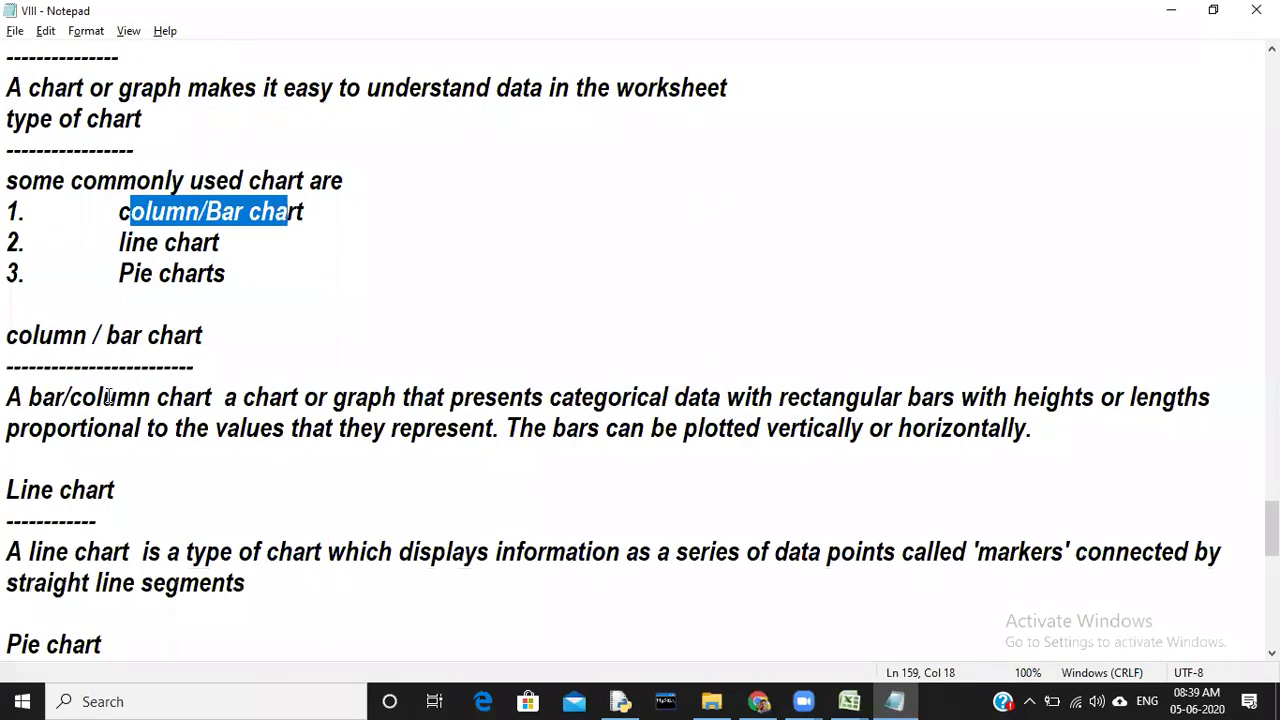
left_click_drag(42, 397, 111, 386)
left_click(9, 340)
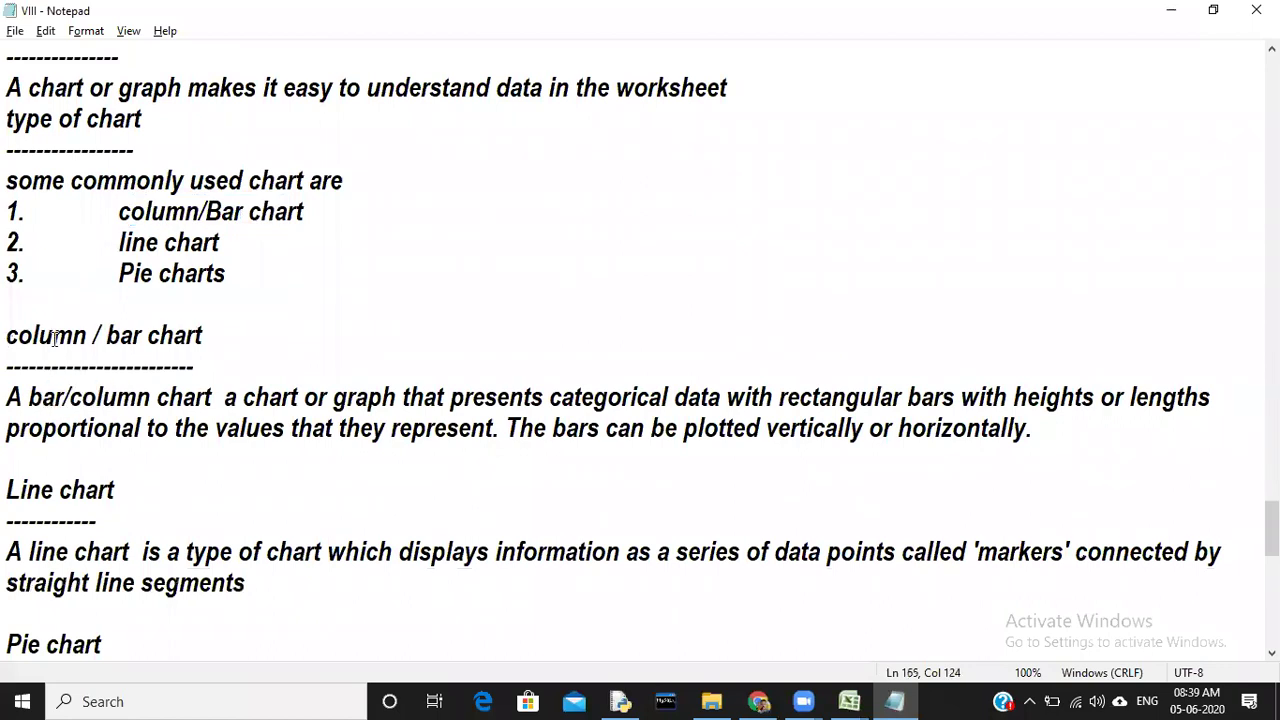
left_click(197, 335, "shift")
key("shift+Right")
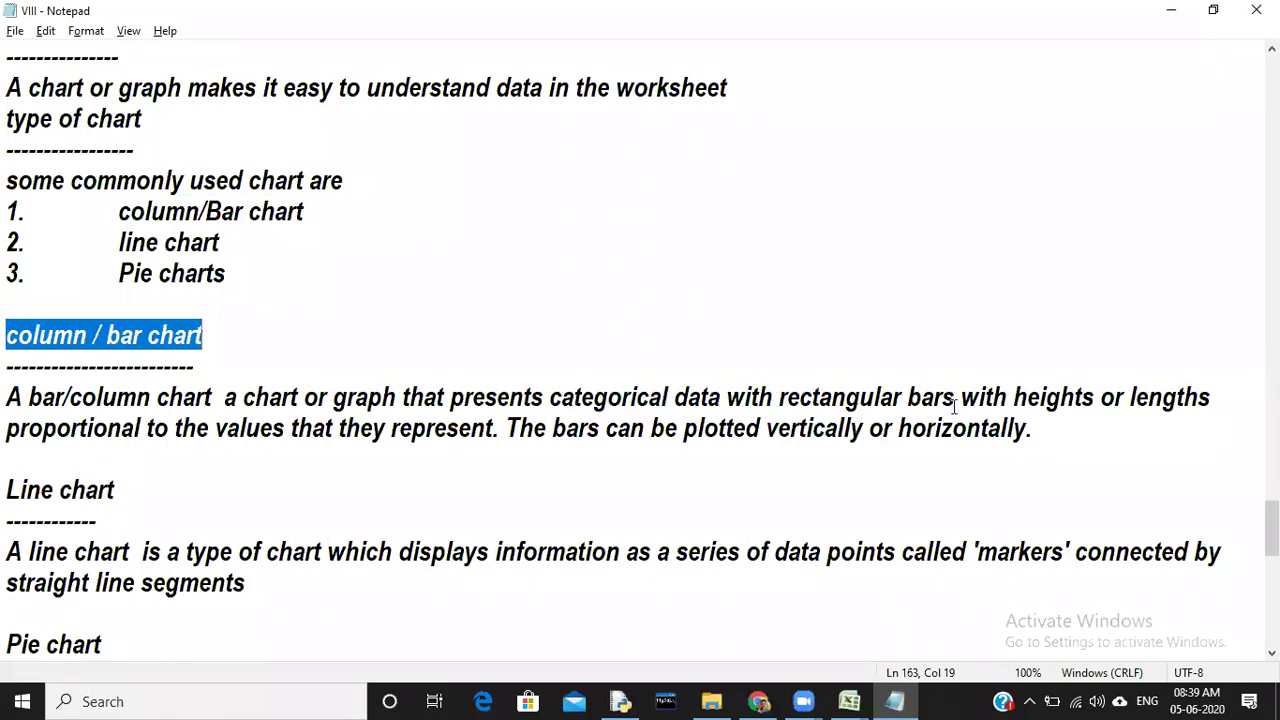
Step: Highlight the definition about rectangular bars with heights or lengths, then return to Book2
left_click_drag(775, 400, 958, 402)
key("shift+Right")
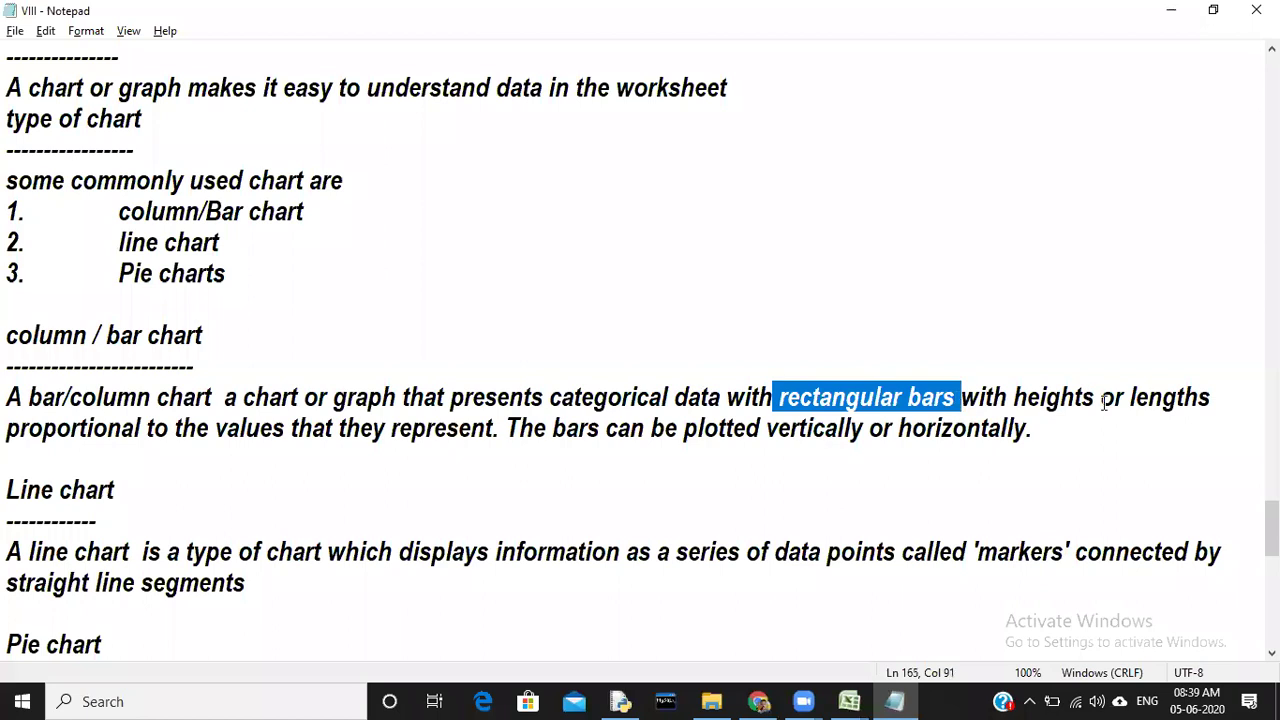
key("ctrl+shift+Right")
key("ctrl+shift+Right")
left_click(1183, 404, "shift")
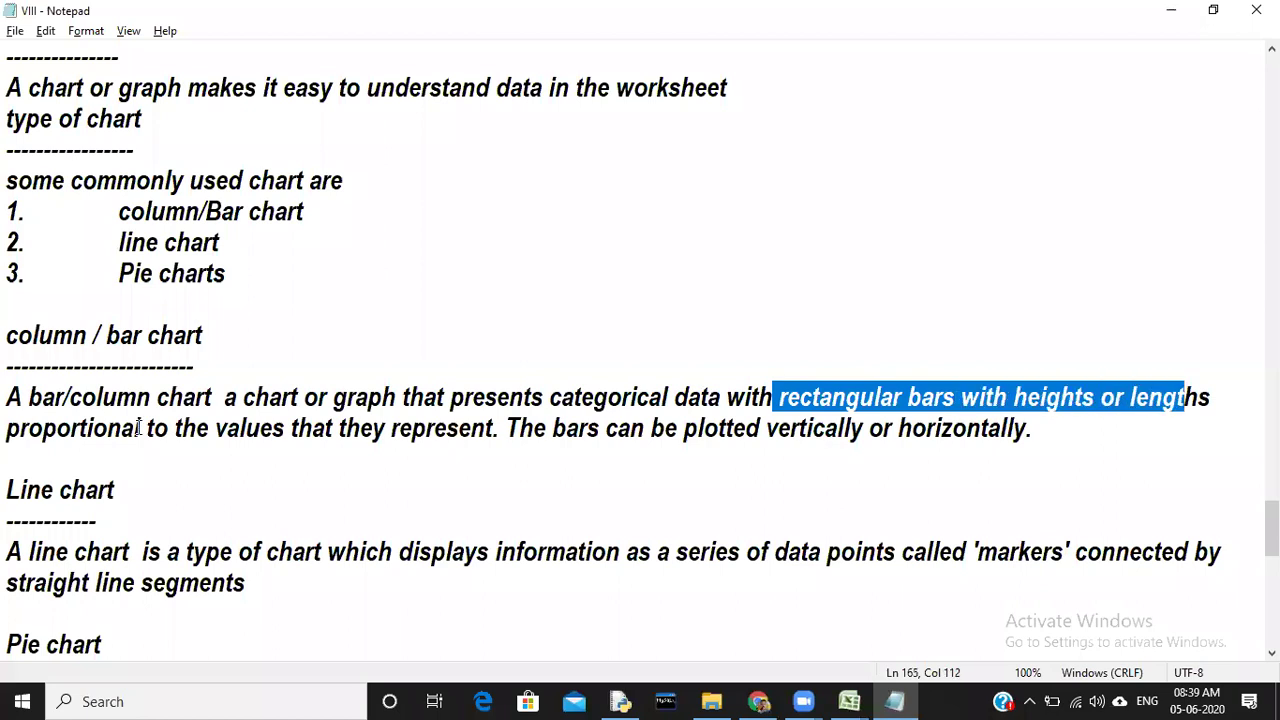
left_click_drag(6, 430, 185, 440)
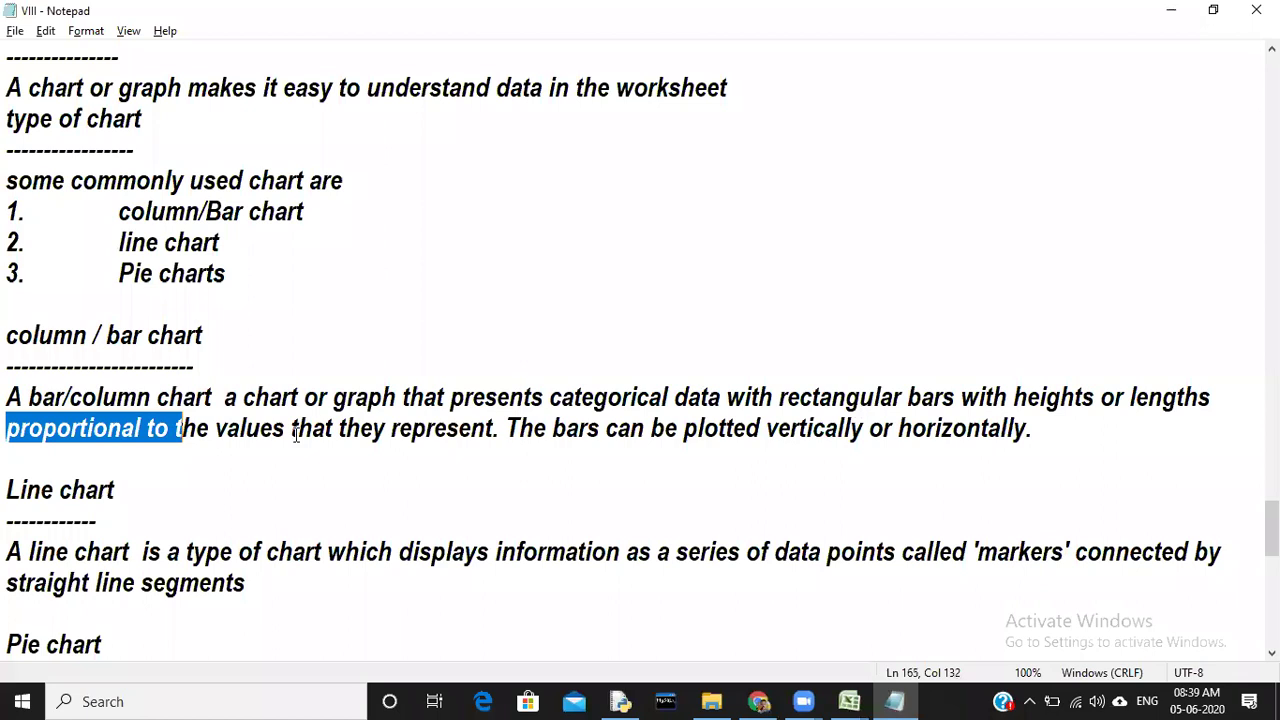
key("shift+Down")
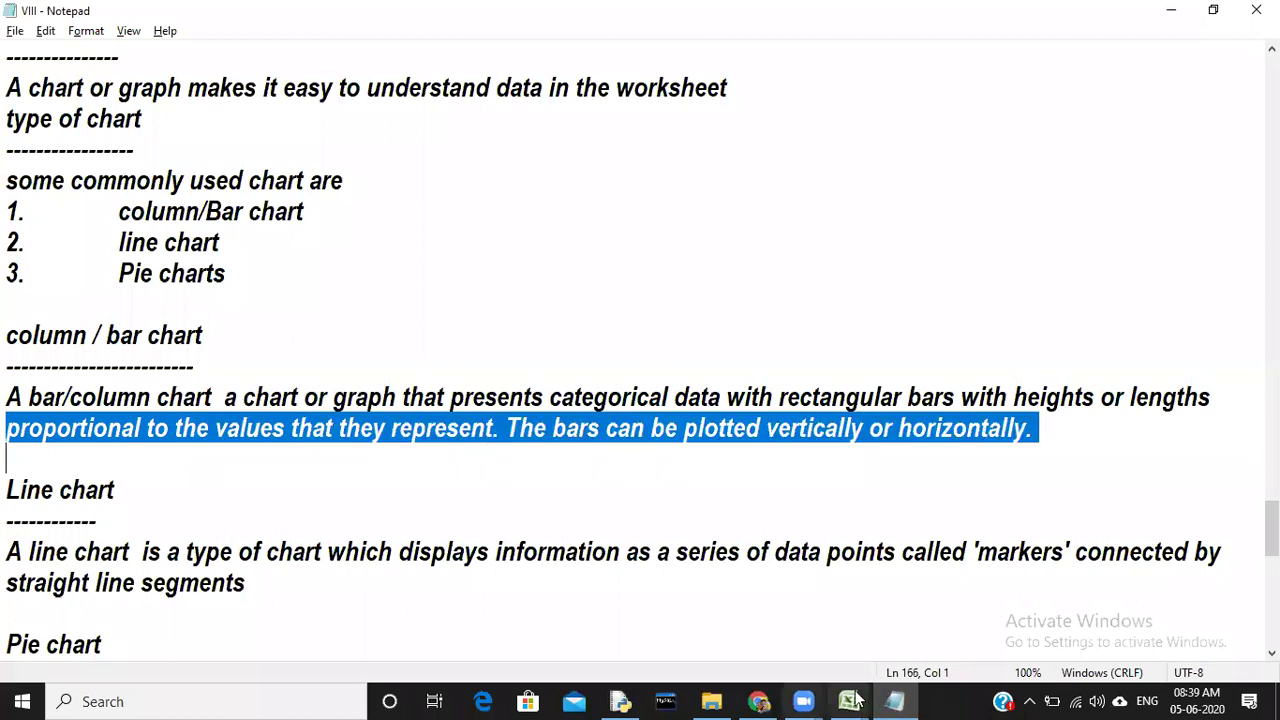
left_click(853, 700)
left_click(900, 606)
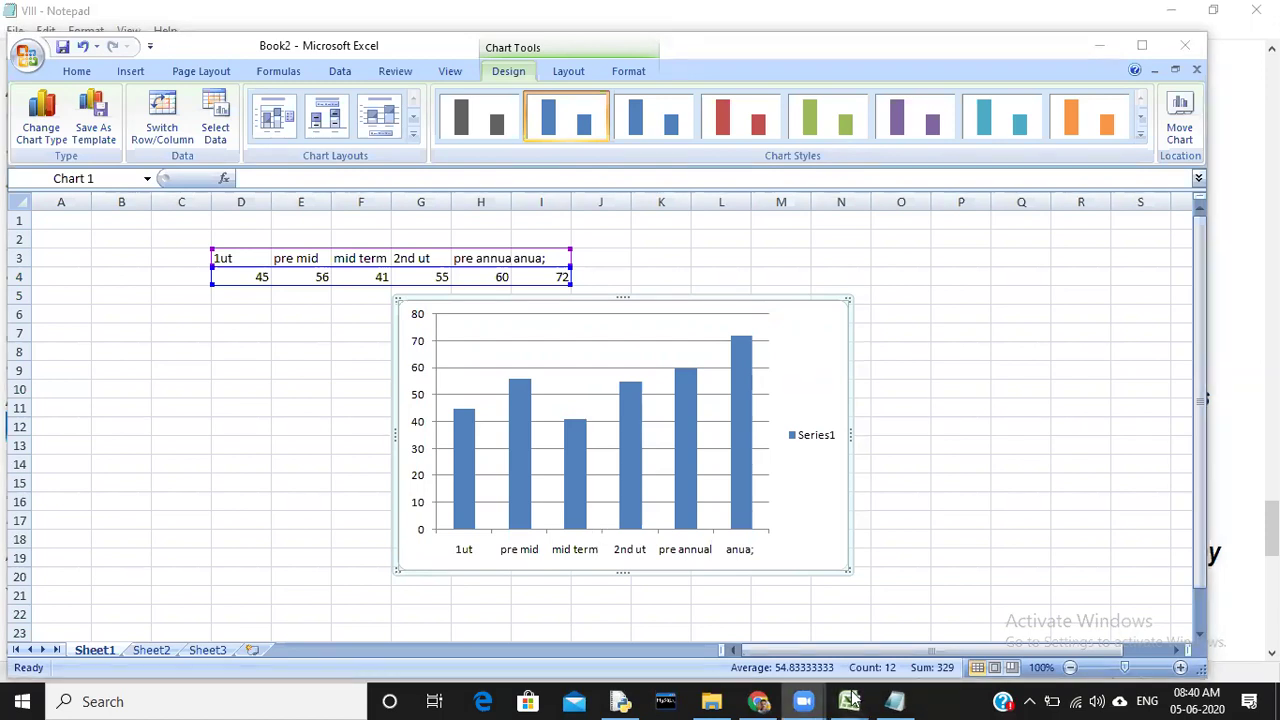
mouse_move(852, 698)
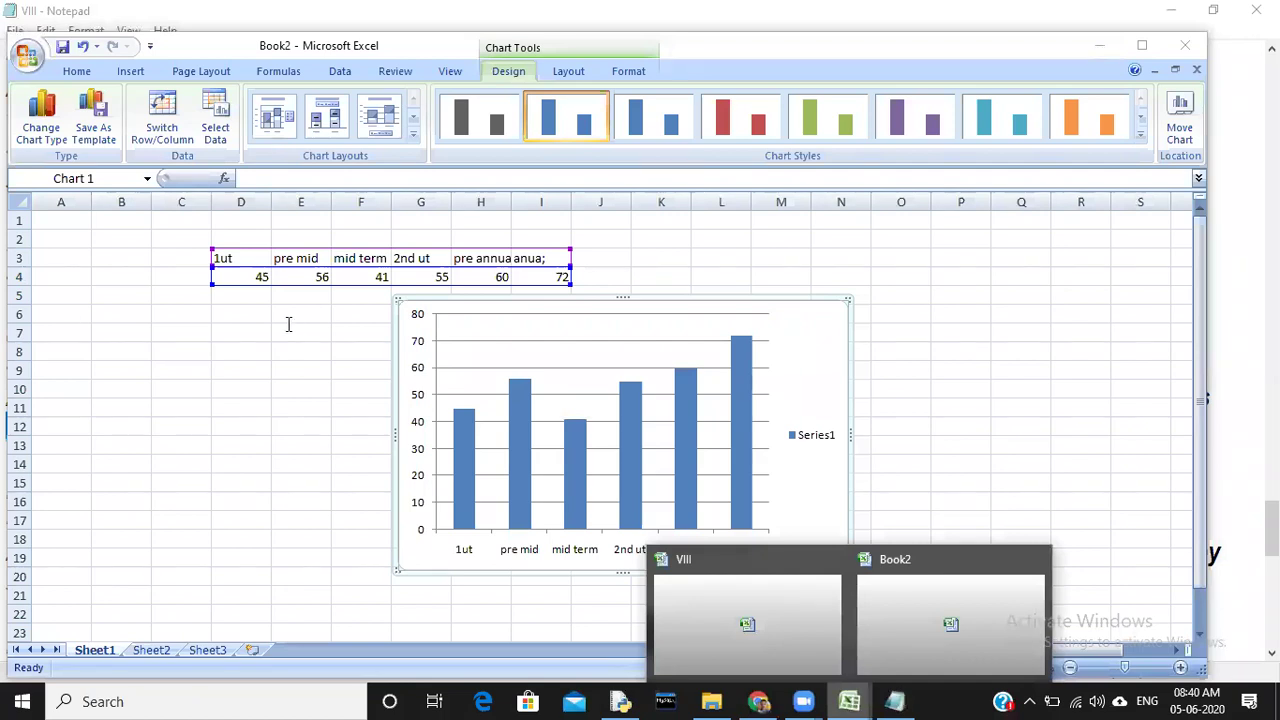
left_click(790, 630)
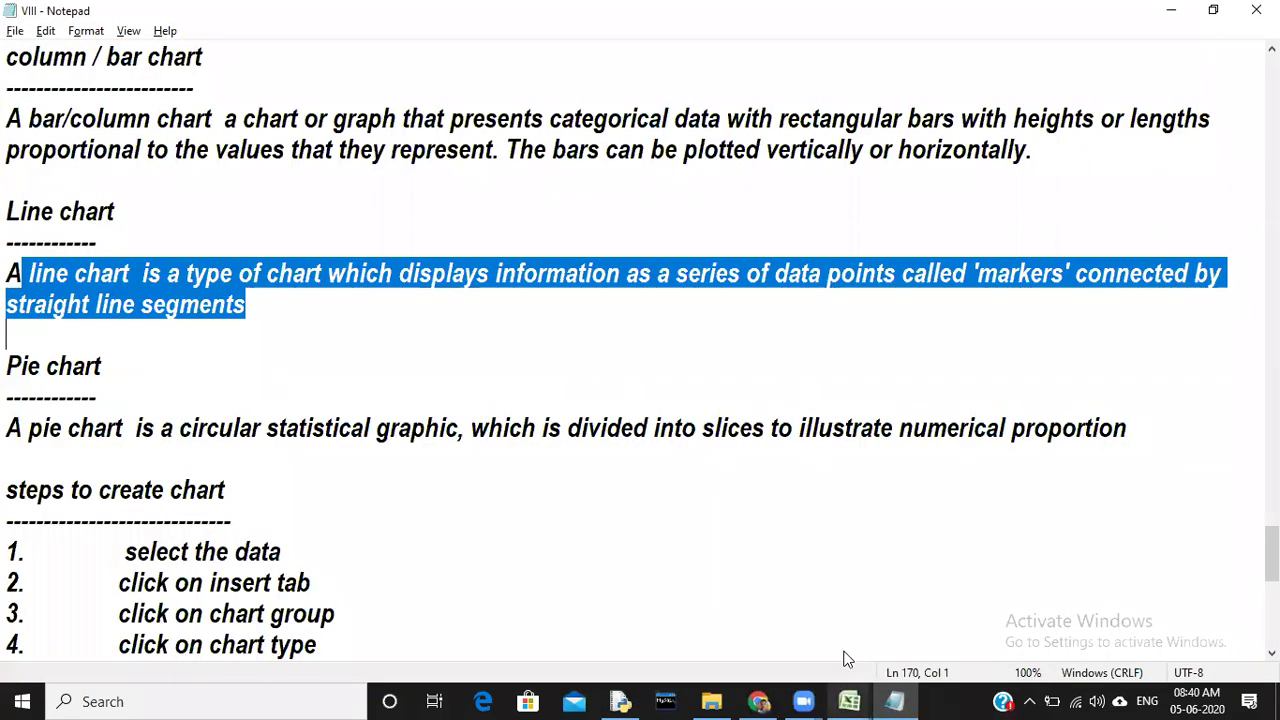
key("alt+Tab")
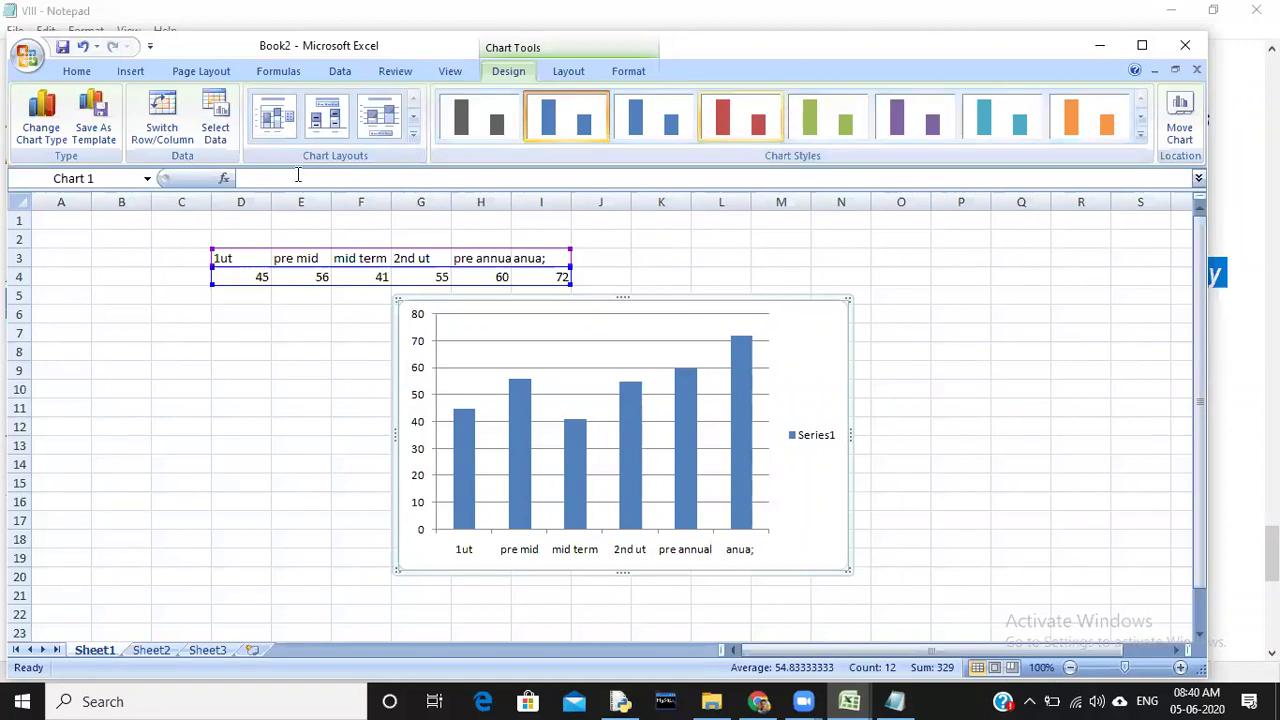
Step: Change the exam-score column chart to the basic line chart subtype
left_click(50, 140)
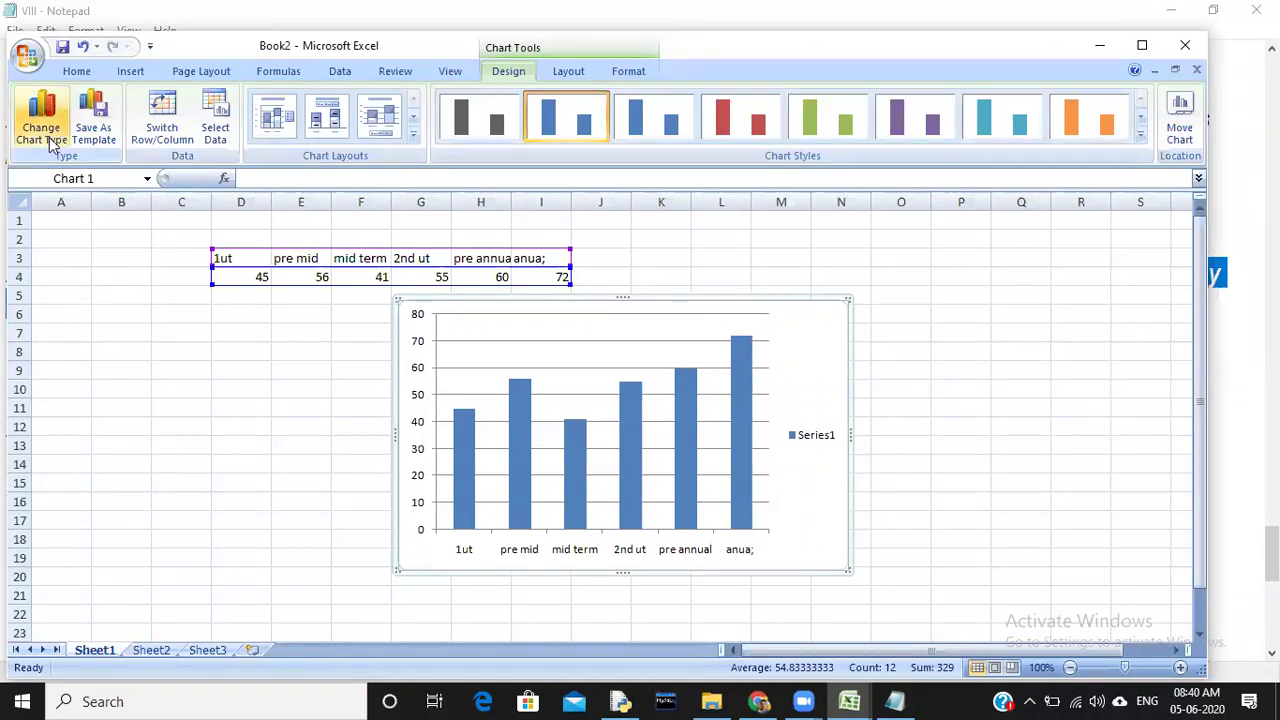
key("Down")
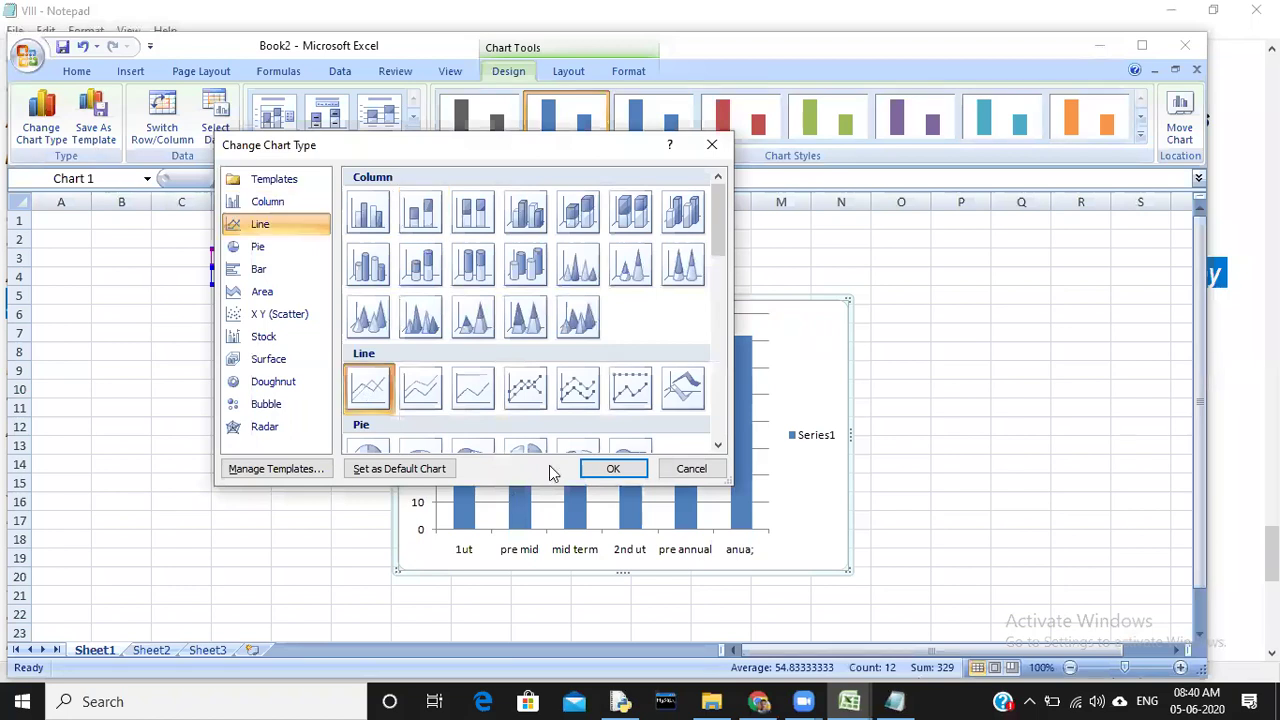
left_click(612, 468)
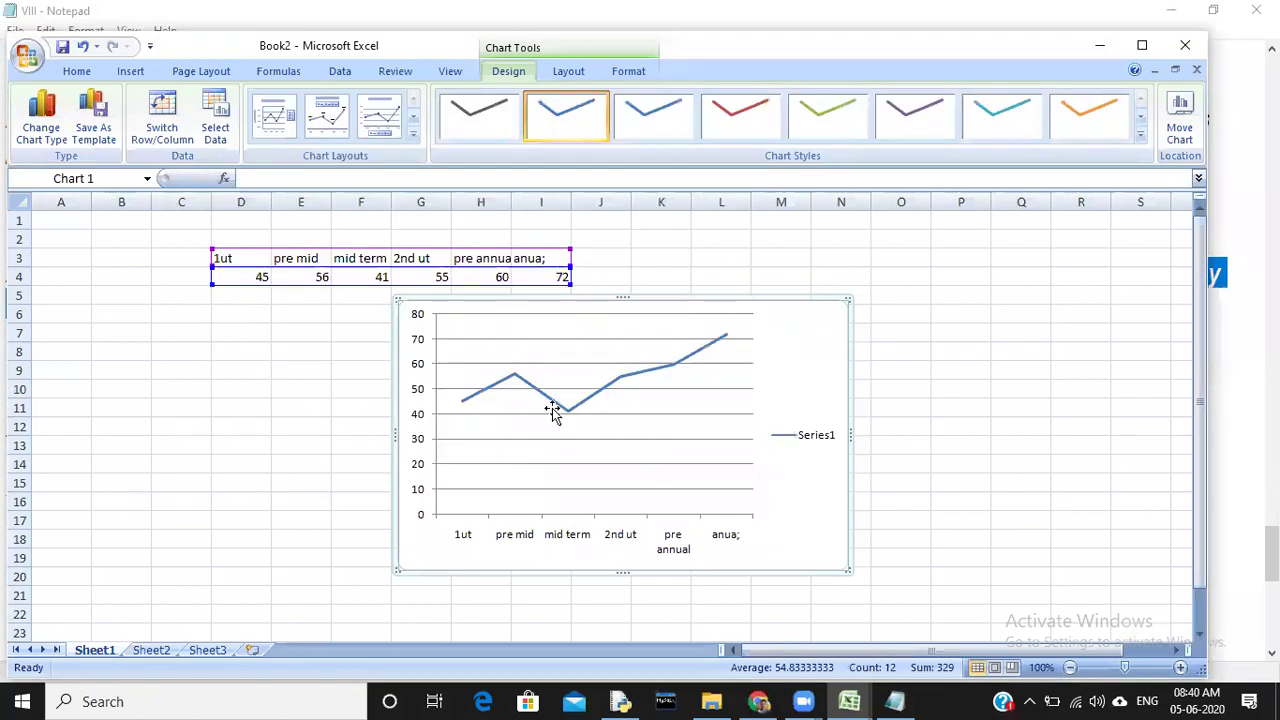
left_click(900, 700)
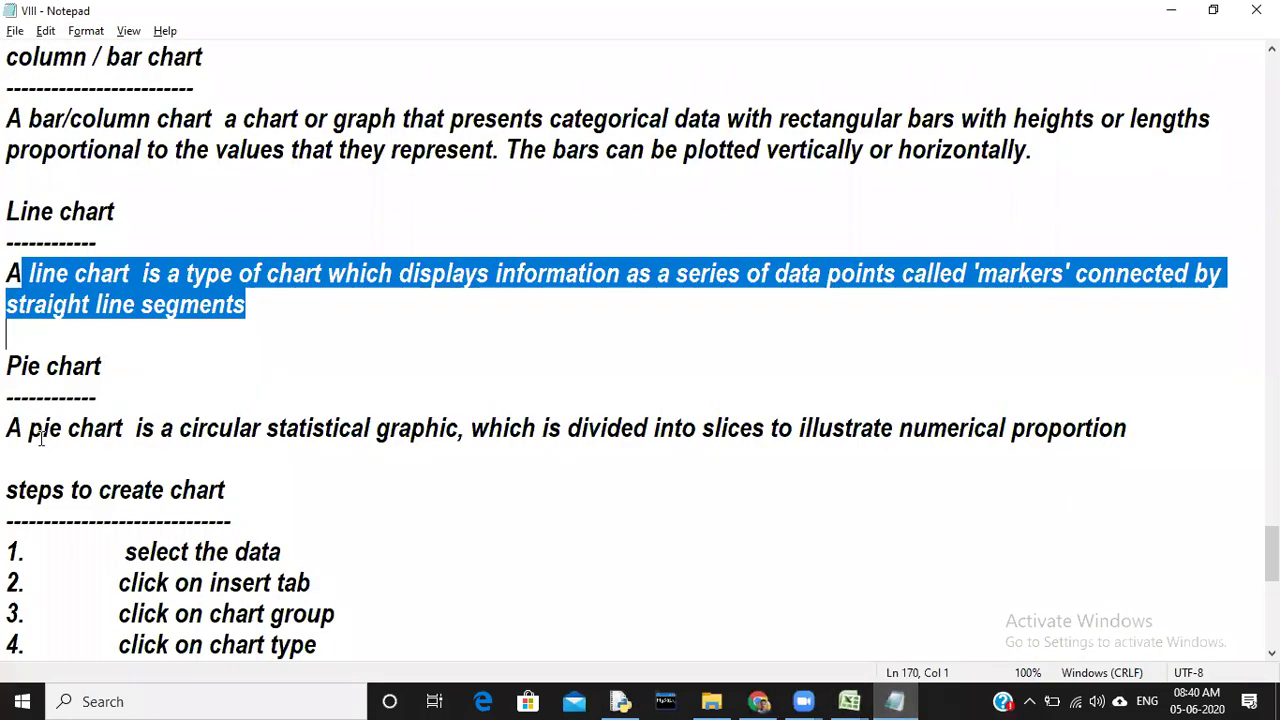
key("Right")
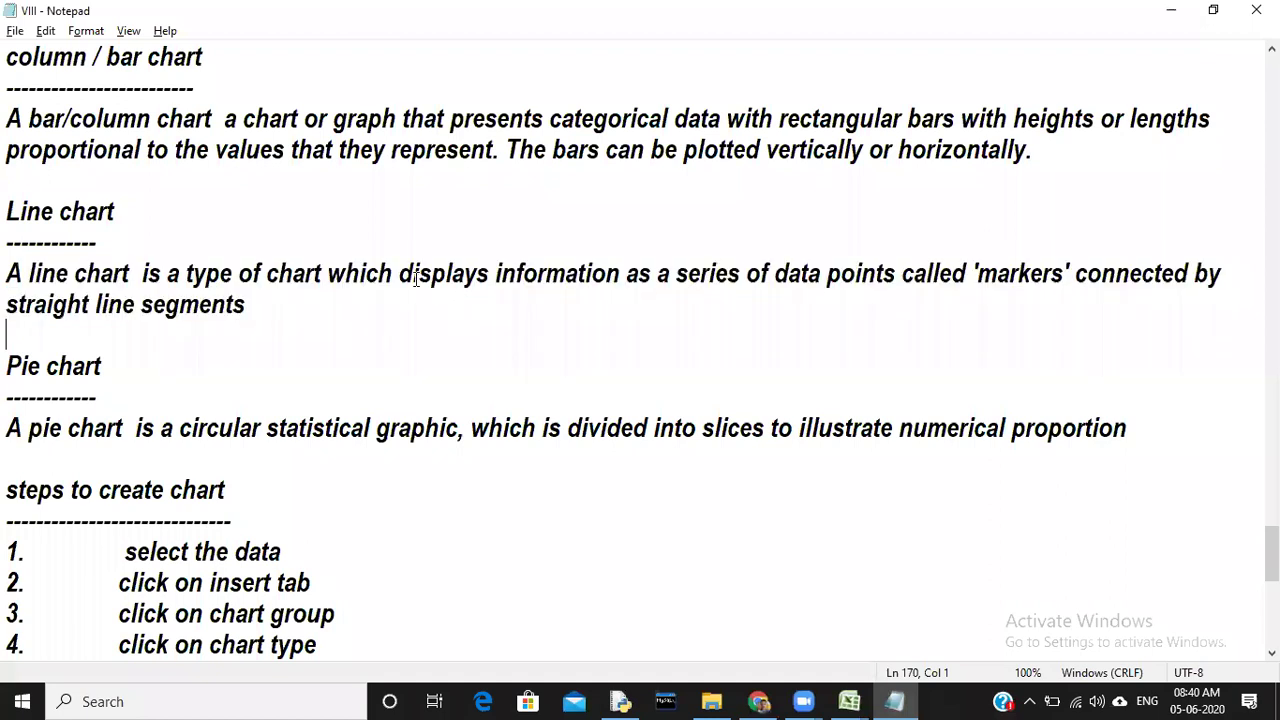
left_click_drag(569, 268, 398, 273)
left_click(651, 274)
left_click(829, 281, "shift")
left_click(951, 281, "shift")
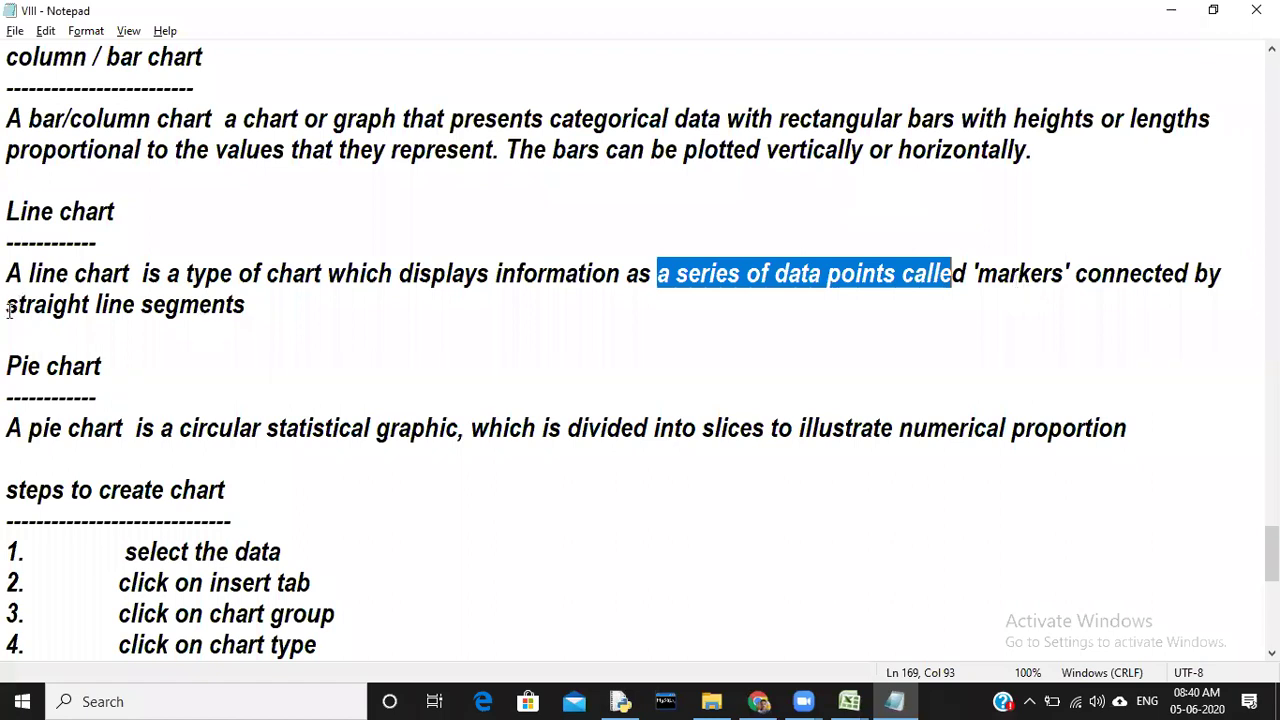
left_click_drag(188, 324, 6, 304)
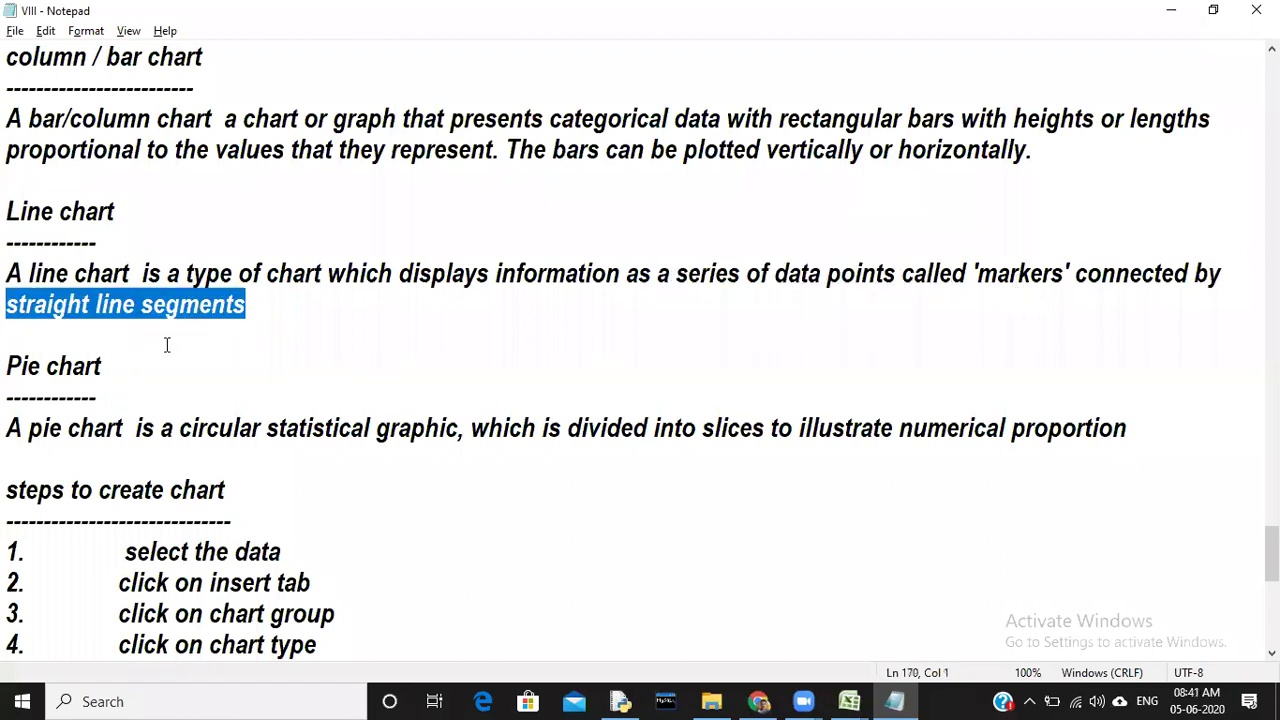
mouse_move(849, 701)
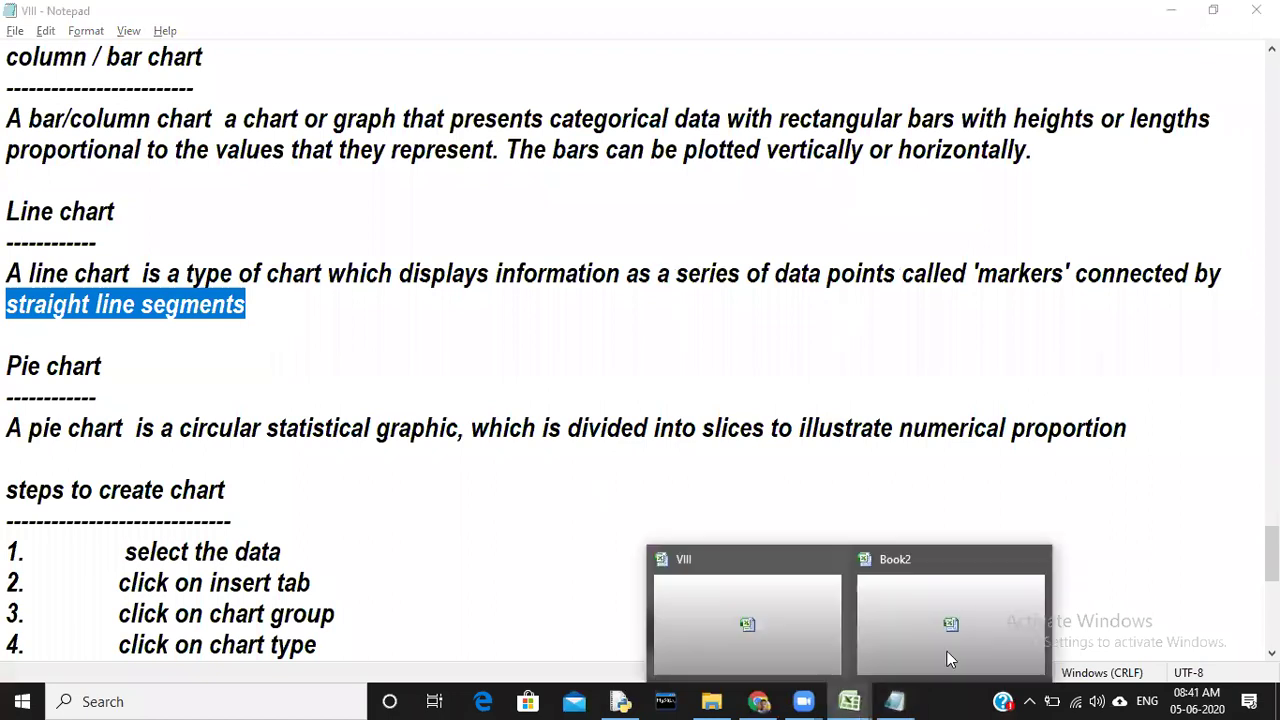
left_click(947, 651)
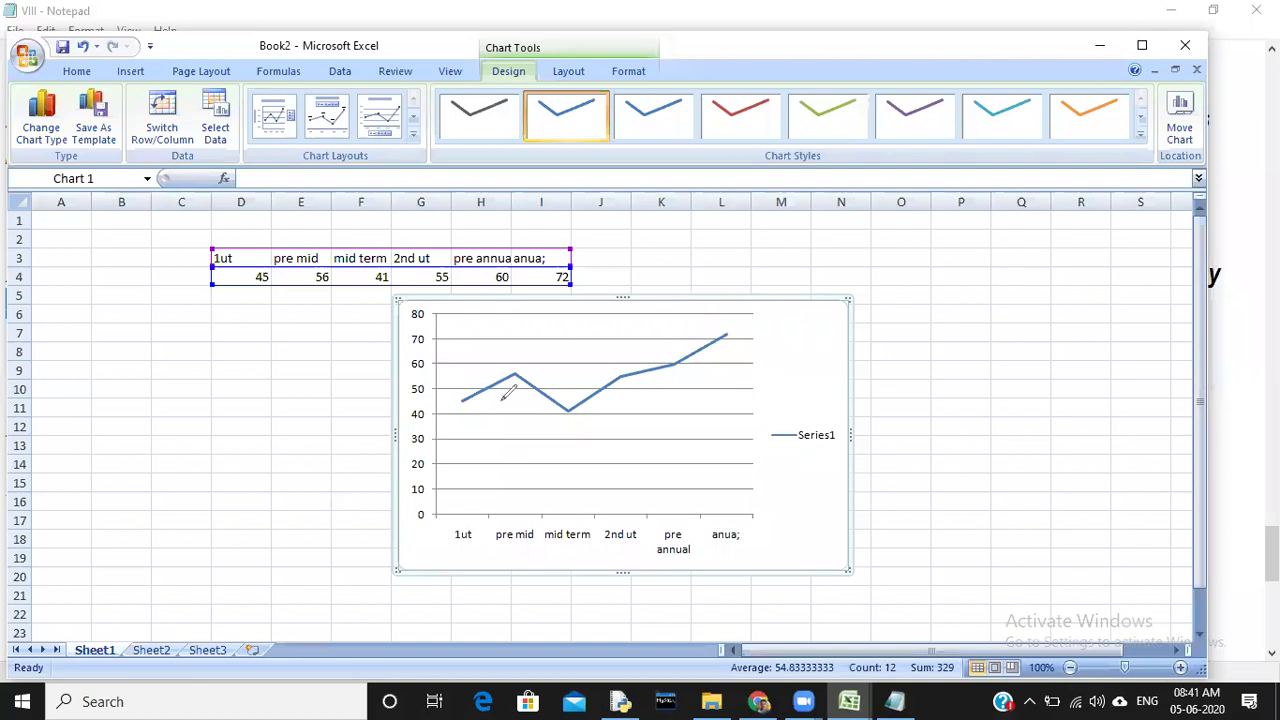
left_click_drag(459, 434, 557, 438)
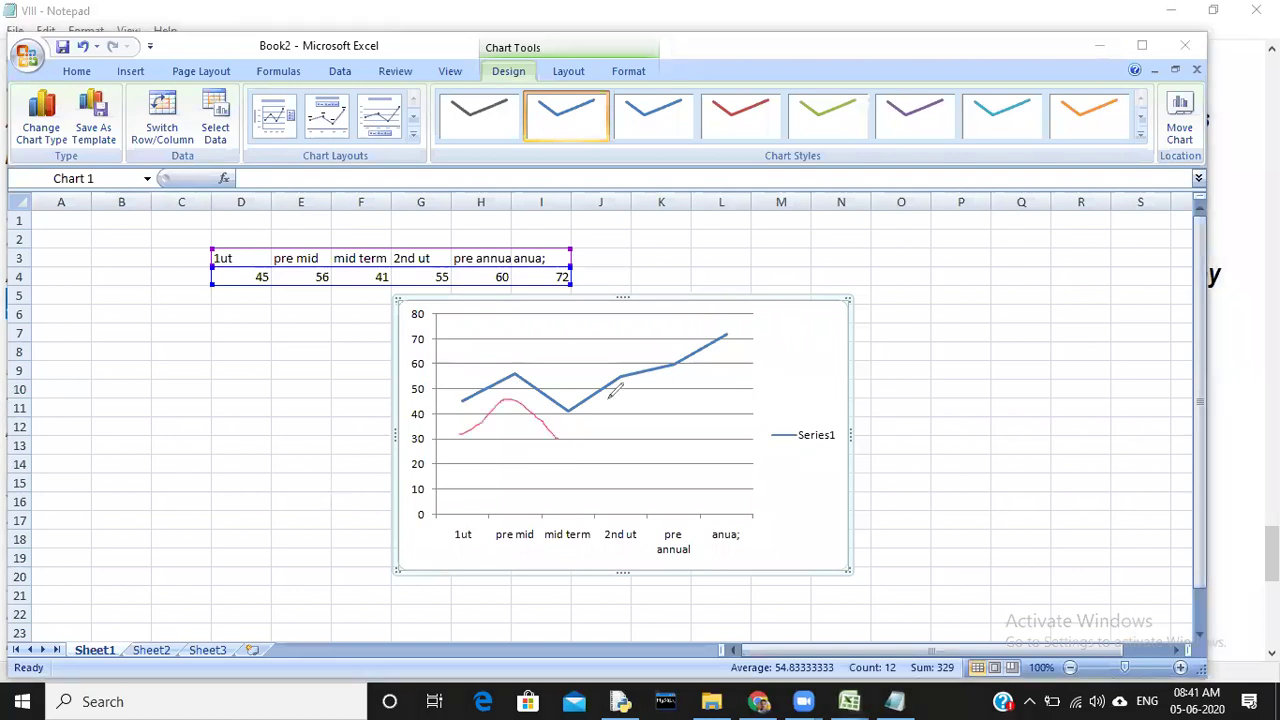
left_click_drag(674, 394, 786, 300)
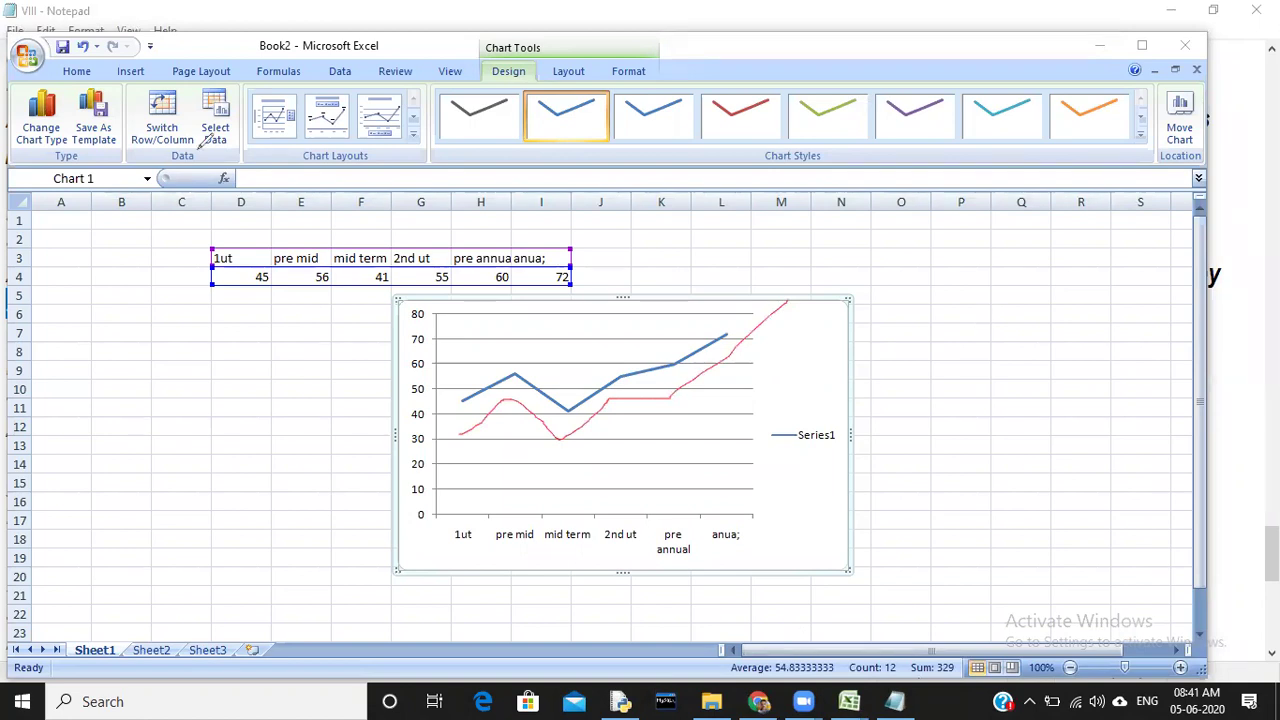
key("ctrl+z")
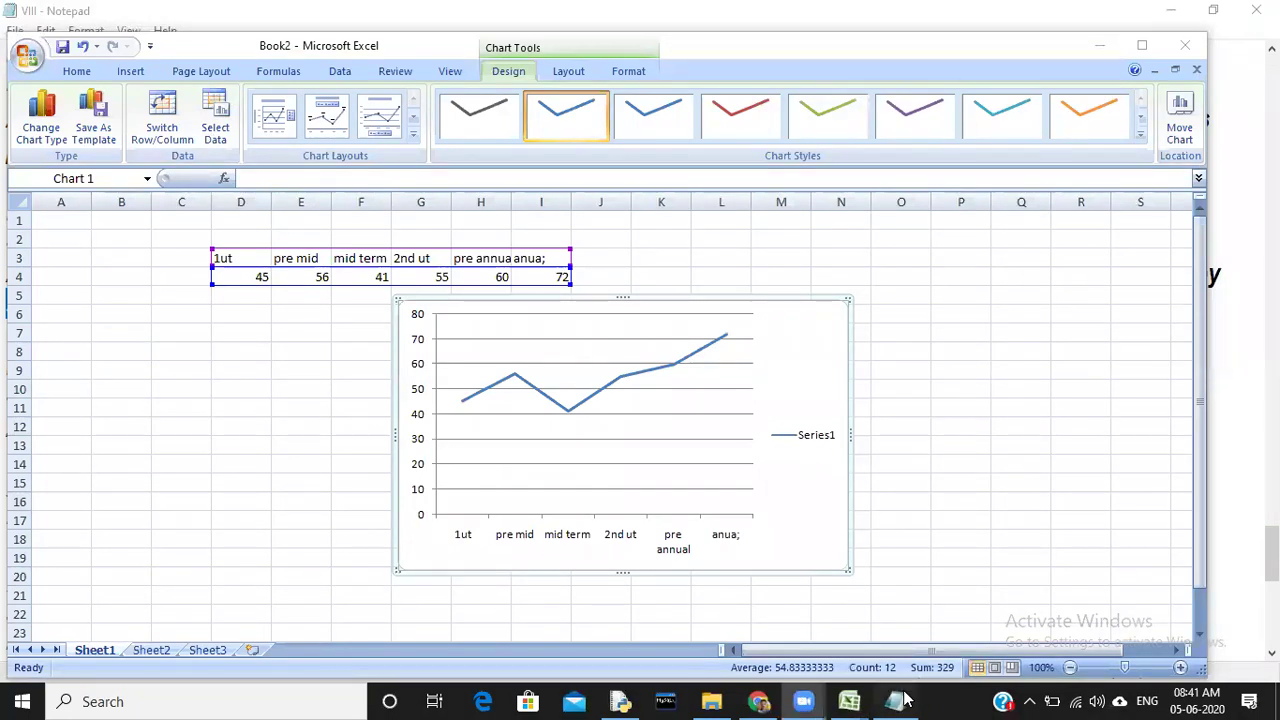
key("alt+Tab")
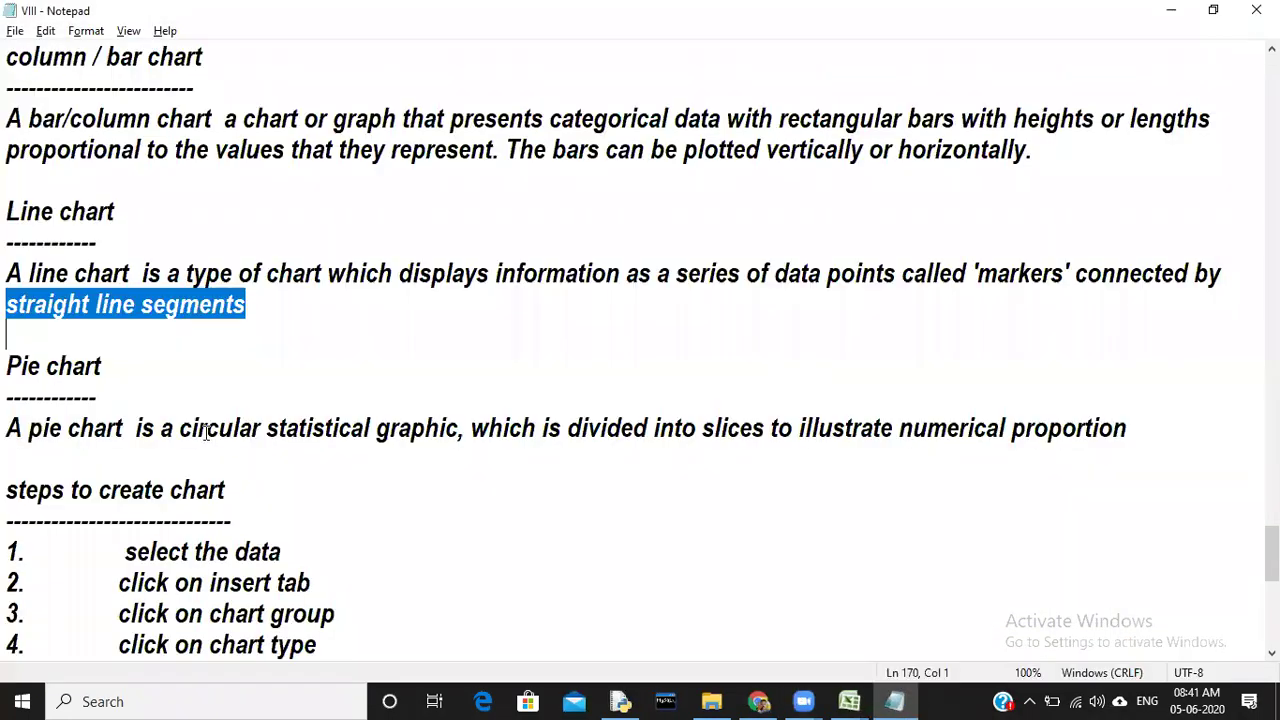
left_click_drag(197, 428, 365, 428)
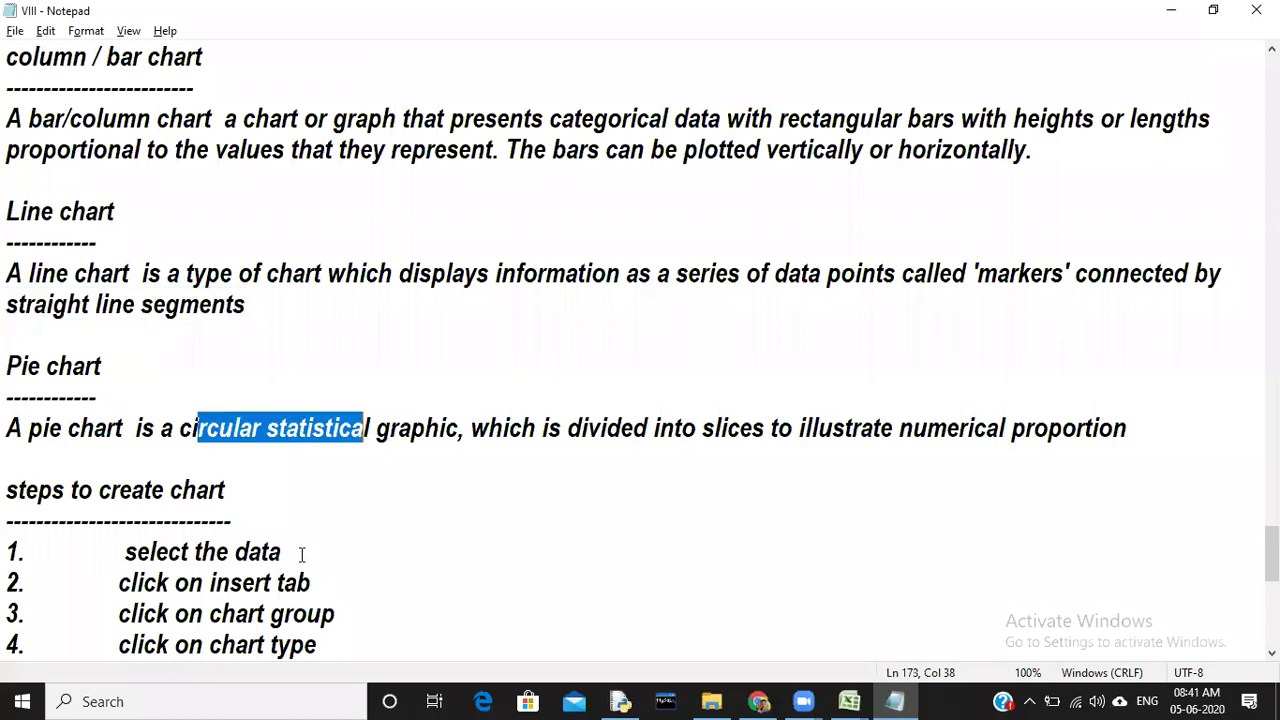
key("shift+Right")
left_click(263, 428)
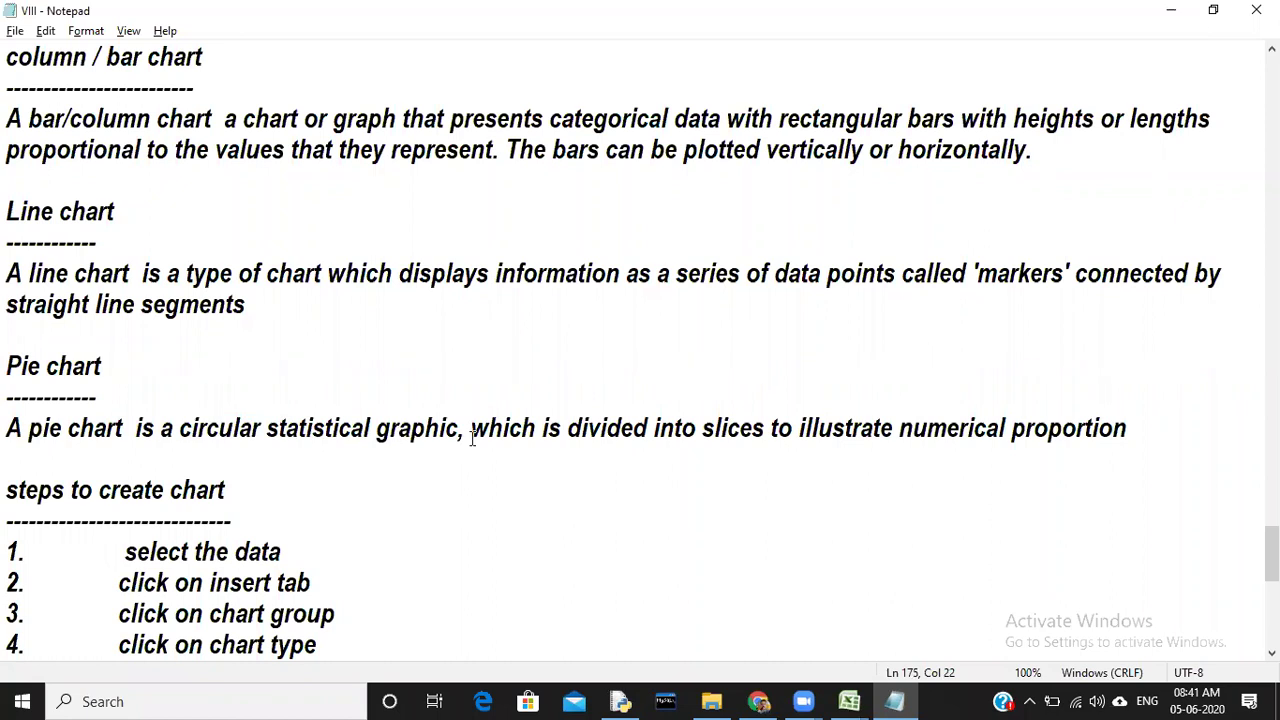
double_click(610, 428)
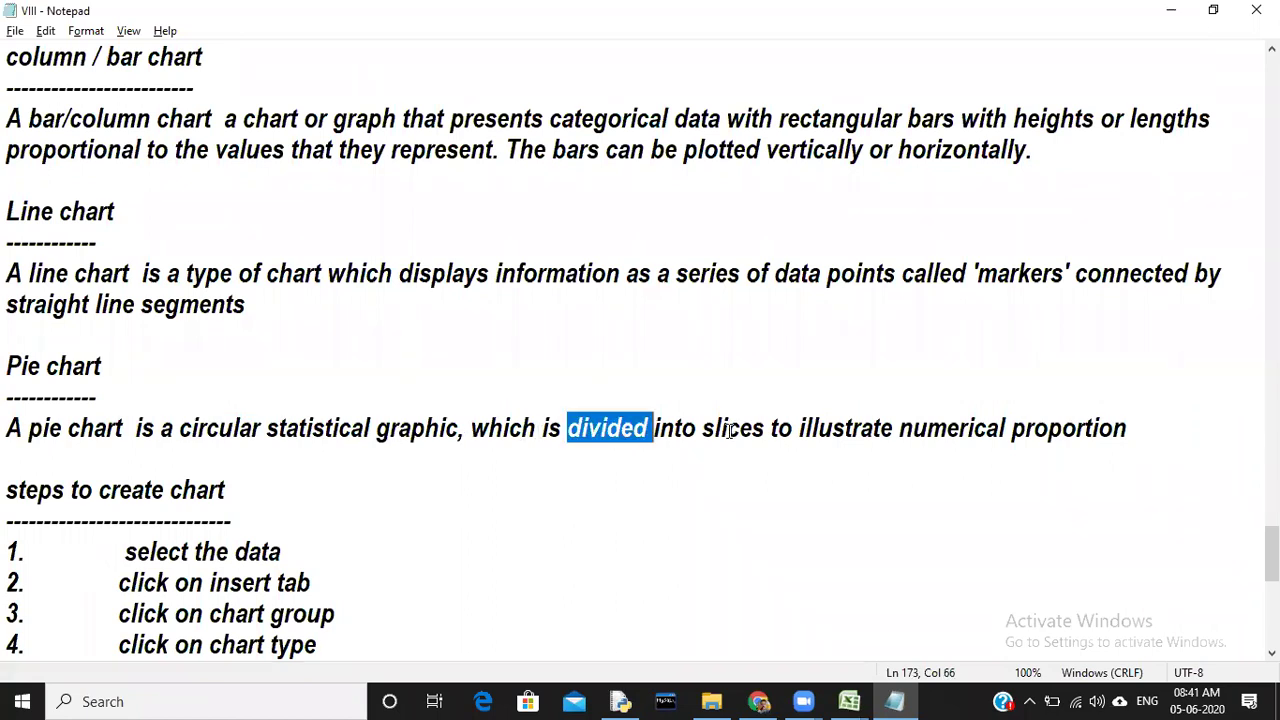
left_click_drag(701, 428, 722, 428)
left_click_drag(857, 430, 880, 430)
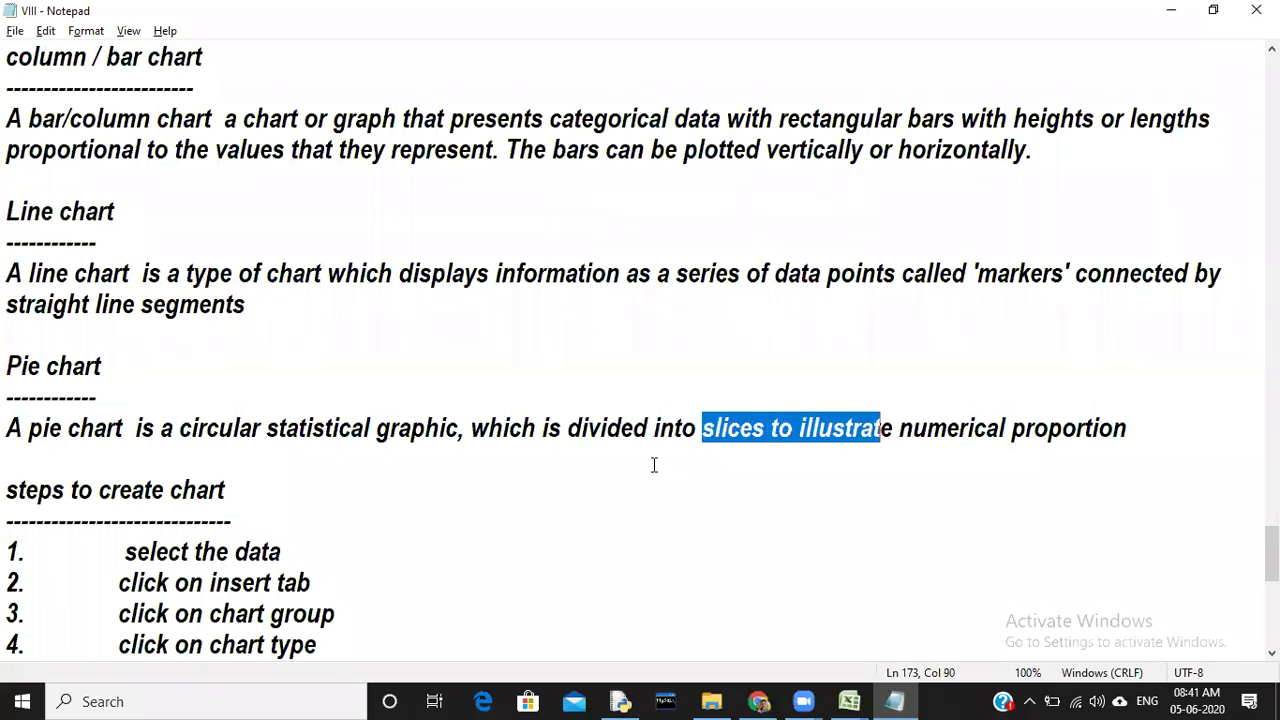
mouse_move(849, 701)
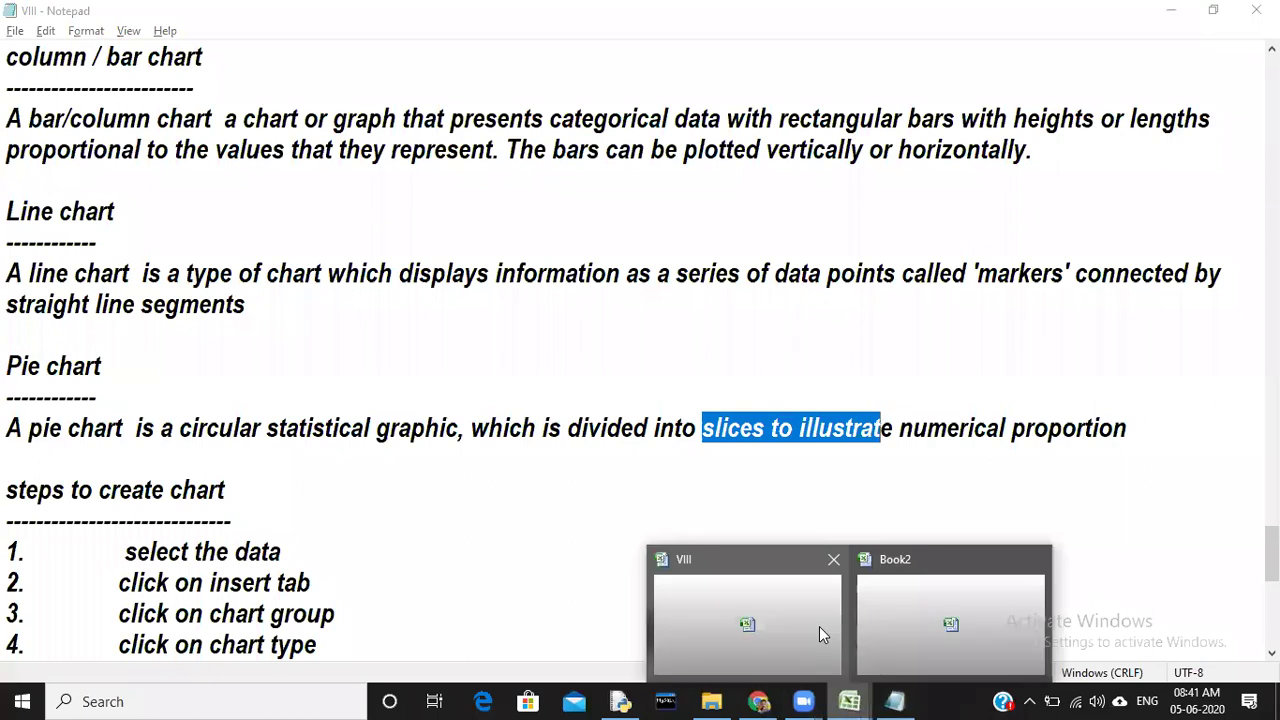
left_click(900, 614)
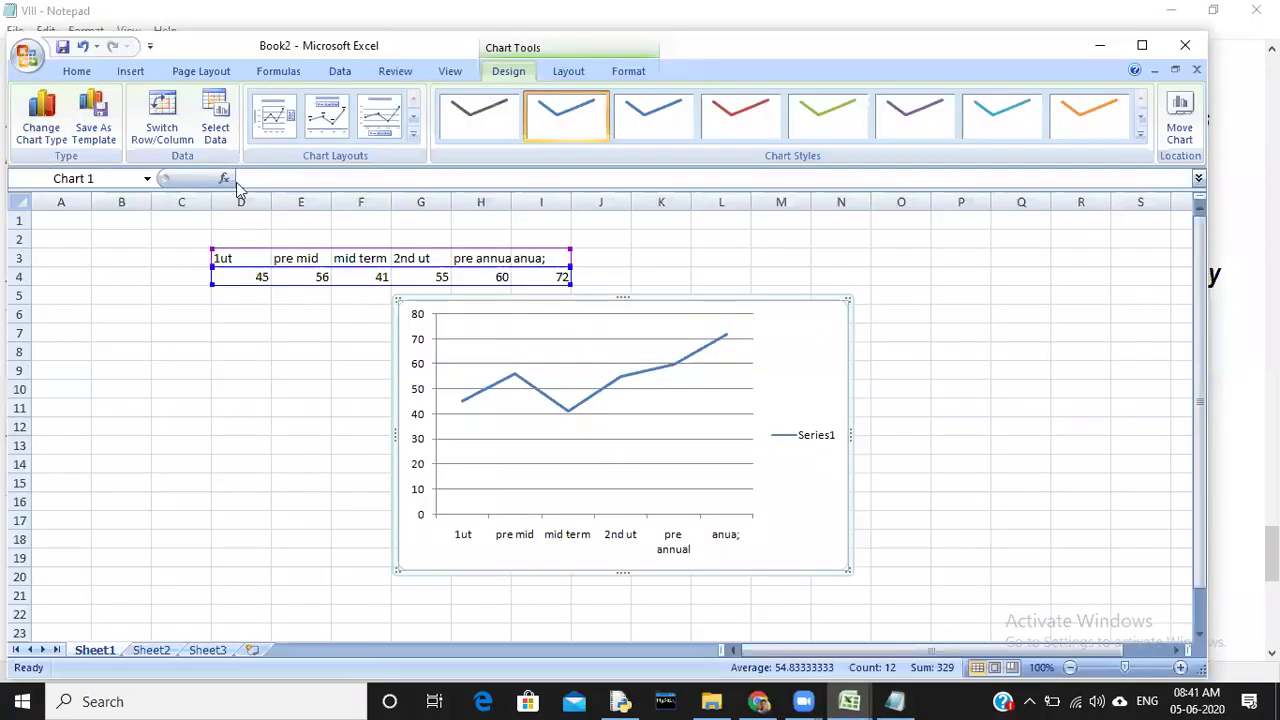
Step: Convert the line chart to a plain 2-D pie chart through Change Chart Type (Alt+J, C)
key("alt+j")
key("c")
key("c")
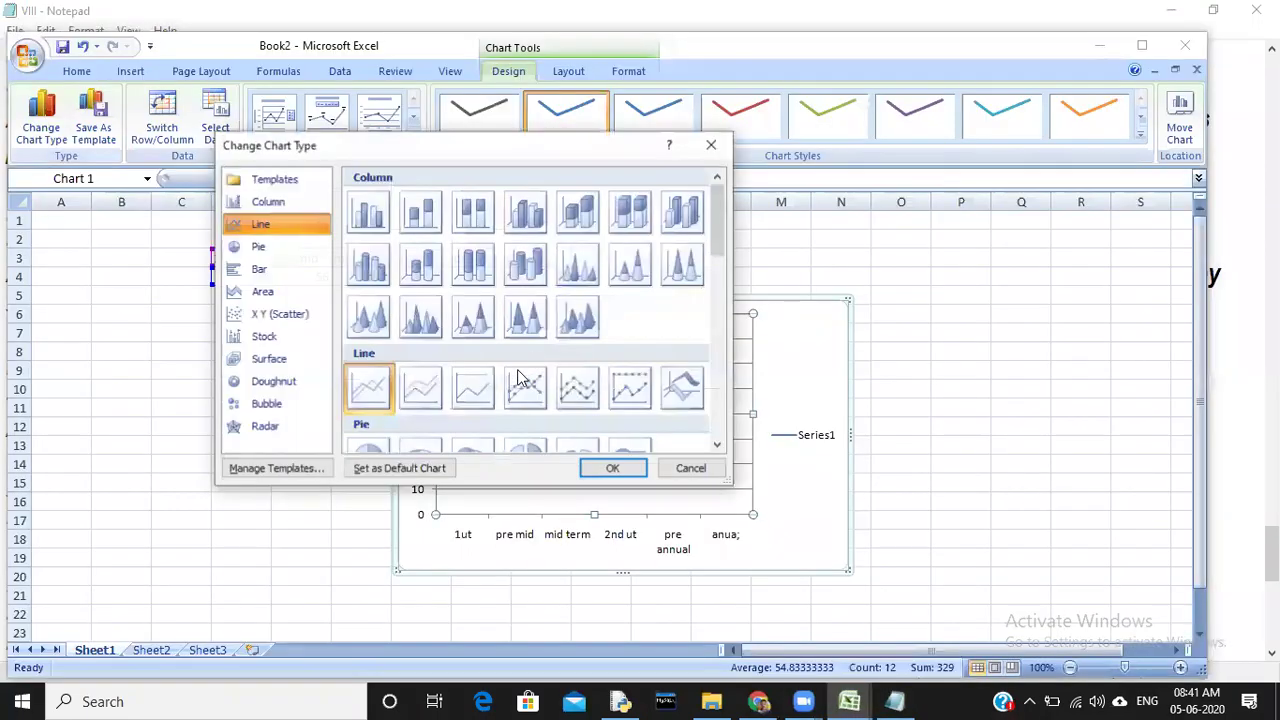
scroll(415, 338, "down", 10)
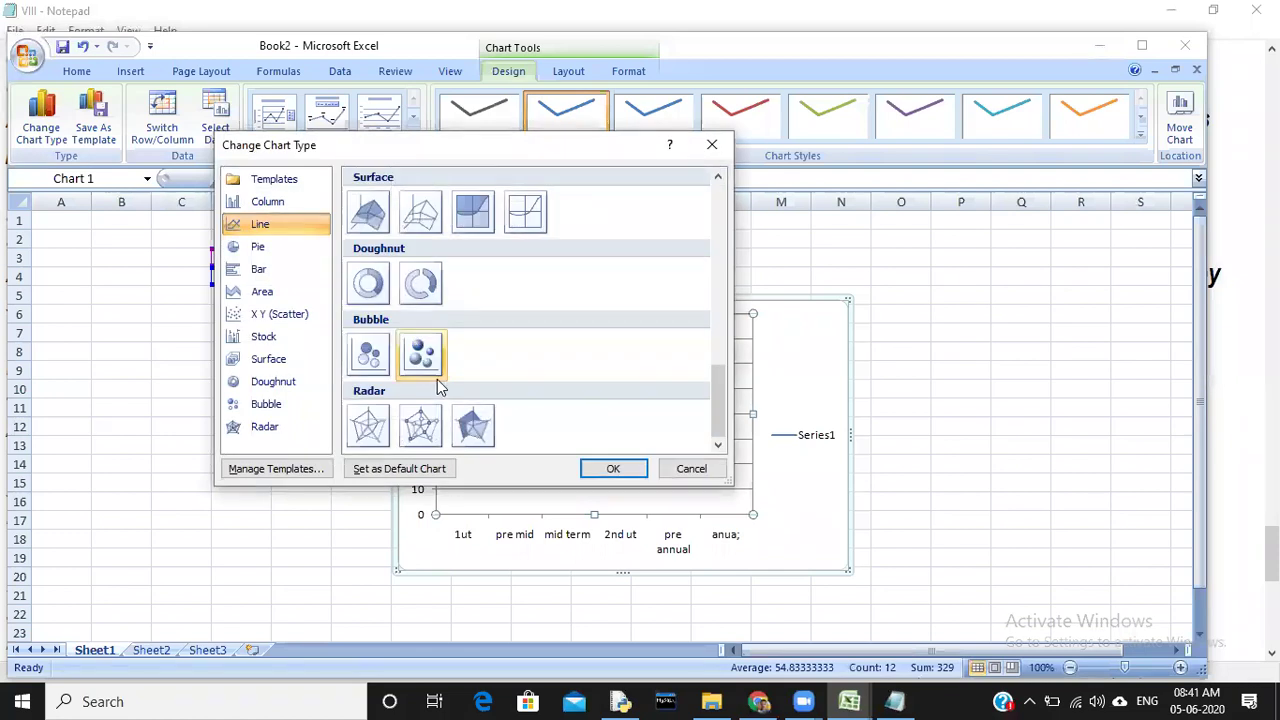
scroll(430, 330, "up", 6)
left_click(368, 222)
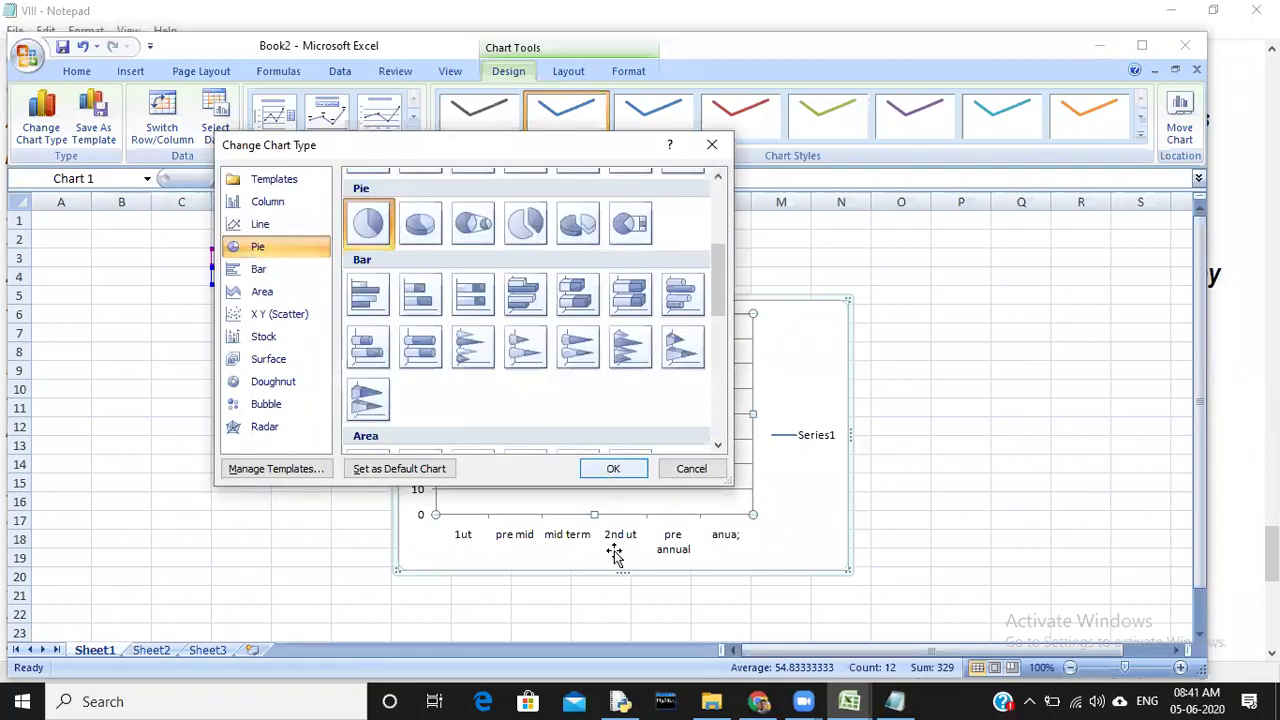
key("Return")
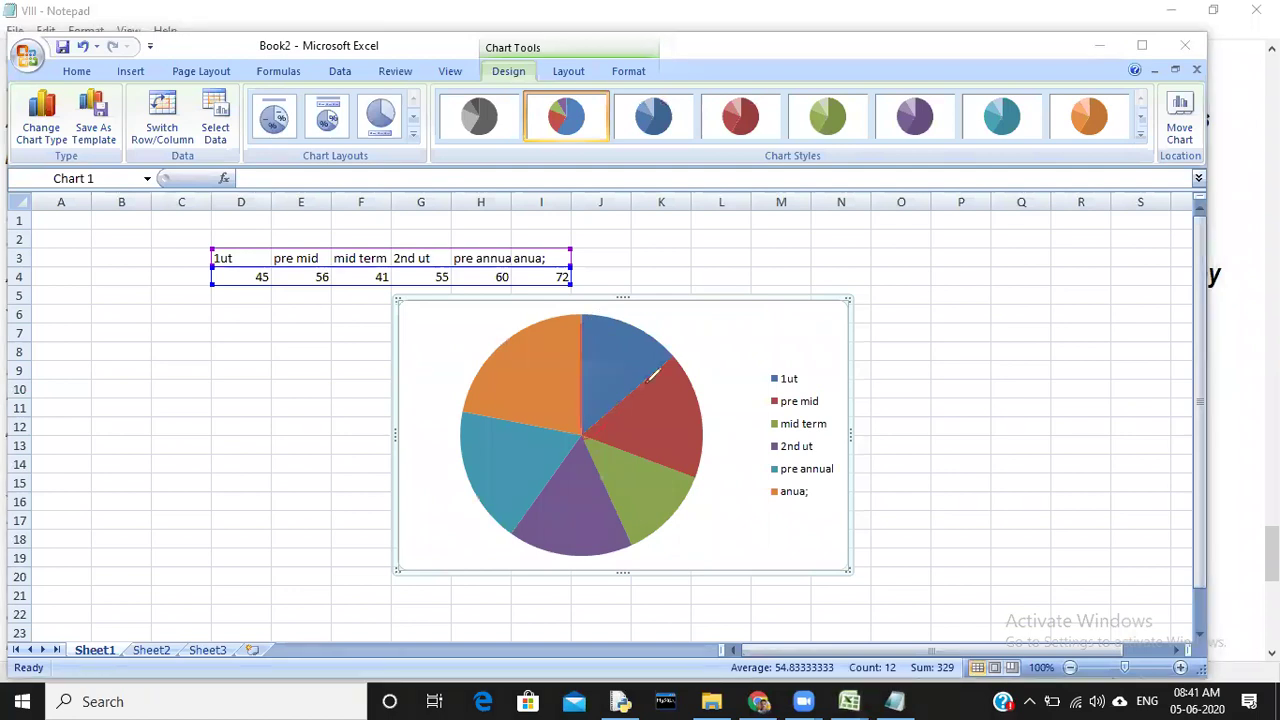
Step: Mark the 1ut, pre annual, anua;, mid term, 2nd ut and pre mid pie slices with red ink
left_click_drag(655, 368, 590, 326)
left_click_drag(547, 436, 524, 466)
left_click_drag(512, 363, 515, 401)
left_click_drag(620, 483, 625, 488)
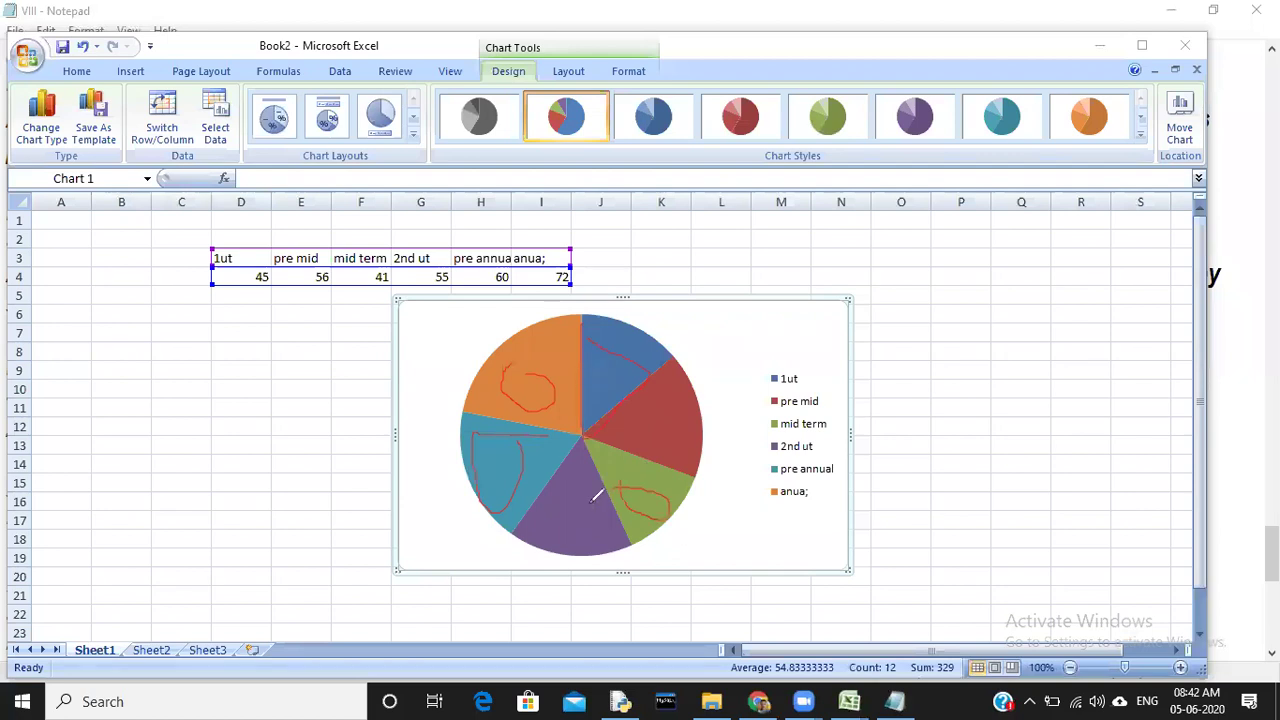
left_click_drag(586, 537, 571, 537)
left_click_drag(592, 348, 611, 329)
left_click_drag(659, 398, 600, 420)
mouse_move(566, 322)
left_mouse_down()
mouse_move(540, 410)
mouse_move(520, 360)
left_mouse_up()
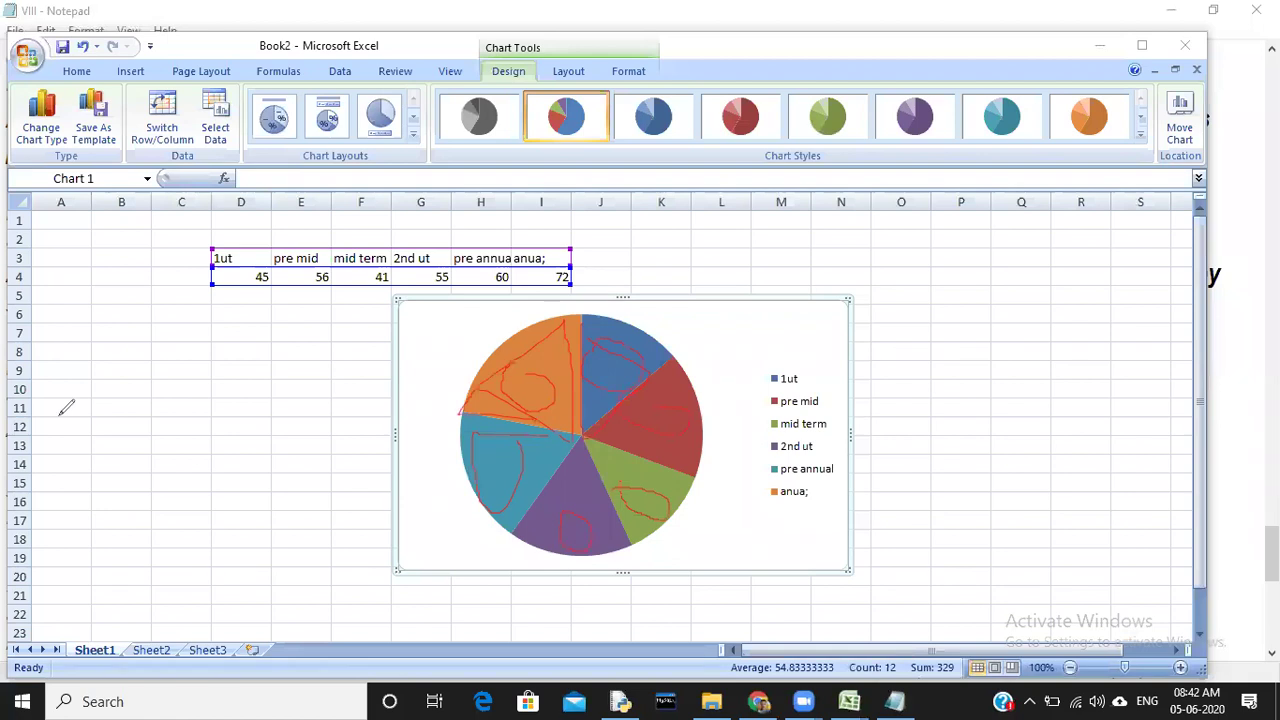
Step: Draw red annotation strokes over the score table in columns B–D
left_click_drag(57, 385, 222, 430)
left_click_drag(240, 342, 228, 482)
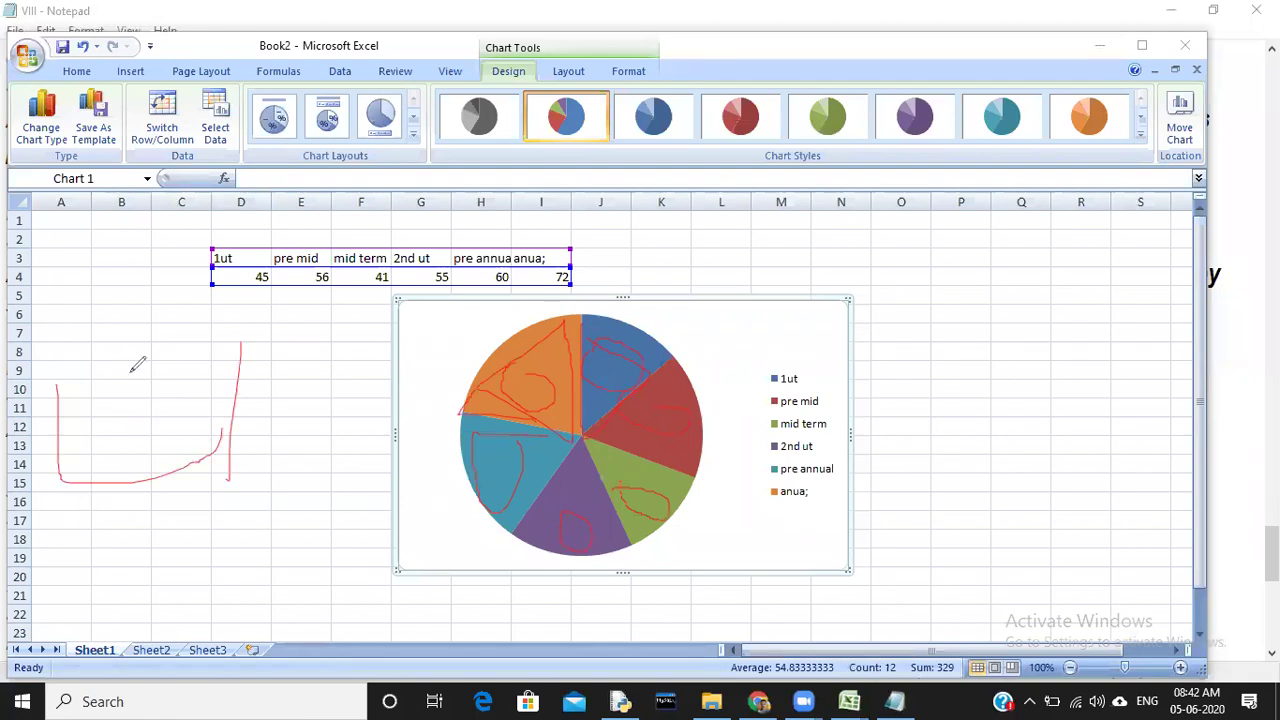
left_click_drag(83, 346, 70, 517)
left_click_drag(110, 358, 97, 510)
left_click_drag(134, 362, 148, 490)
left_click_drag(178, 326, 172, 492)
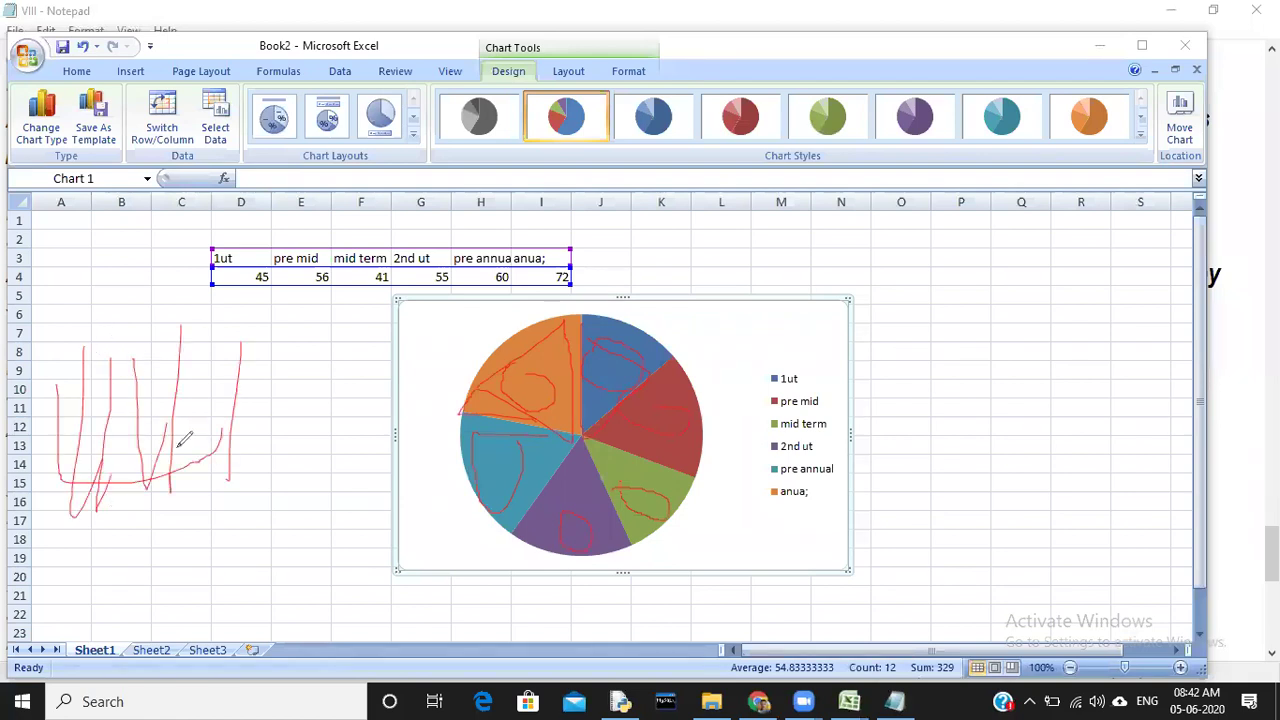
left_click_drag(134, 374, 106, 508)
left_click_drag(157, 330, 165, 446)
left_click_drag(205, 327, 220, 495)
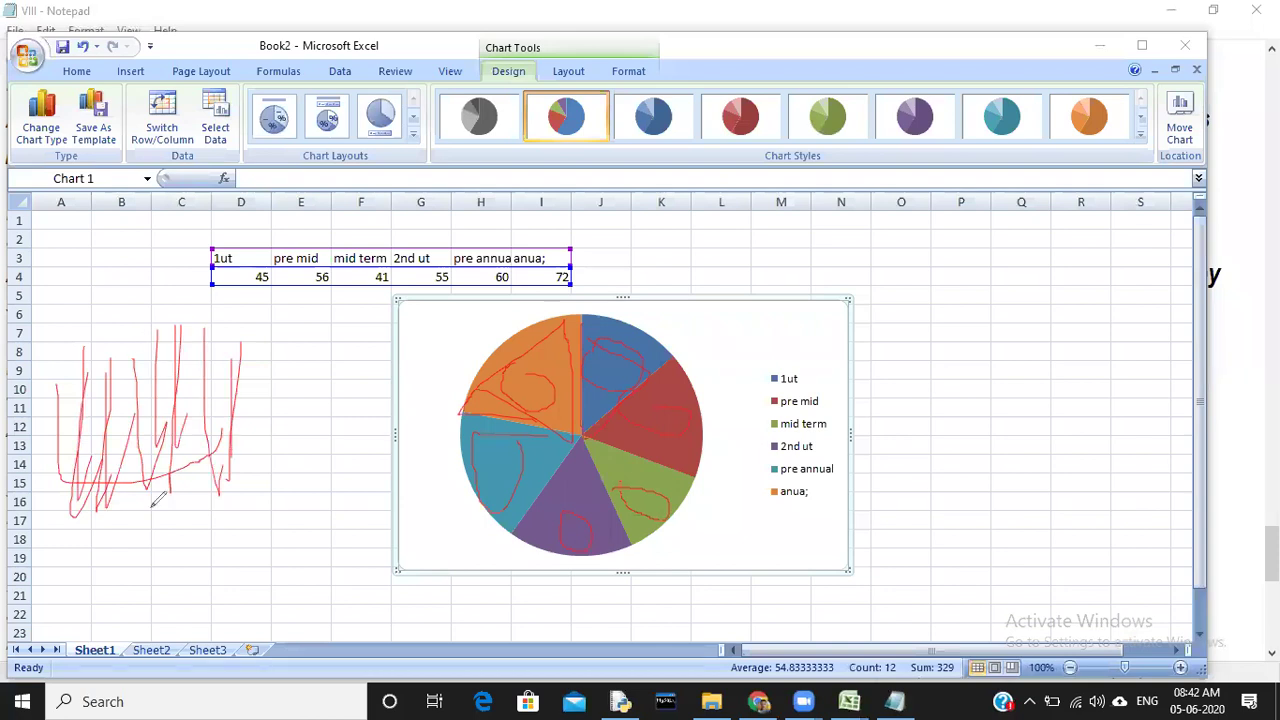
left_click_drag(160, 326, 128, 350)
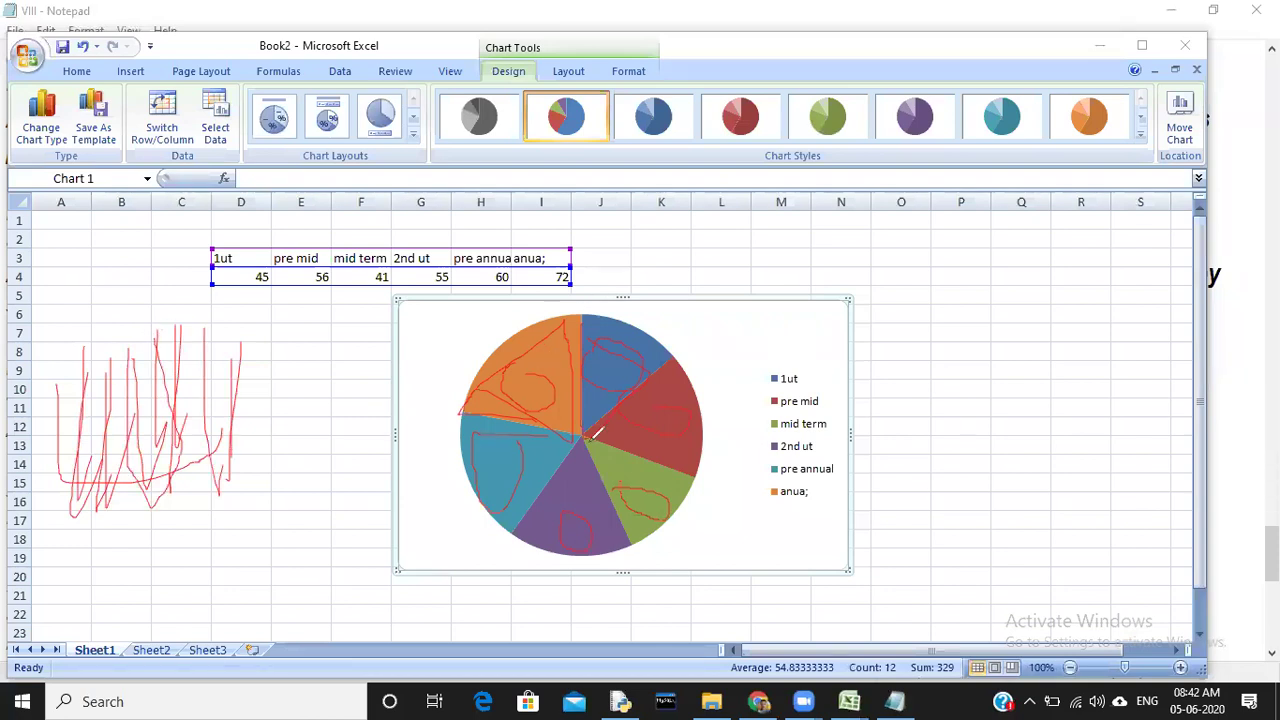
Step: Circle the blue and teal pie slices, then erase all the red ink
left_click_drag(600, 343, 584, 312)
mouse_move(458, 428)
left_mouse_down()
mouse_move(573, 443)
mouse_move(624, 550)
left_mouse_up()
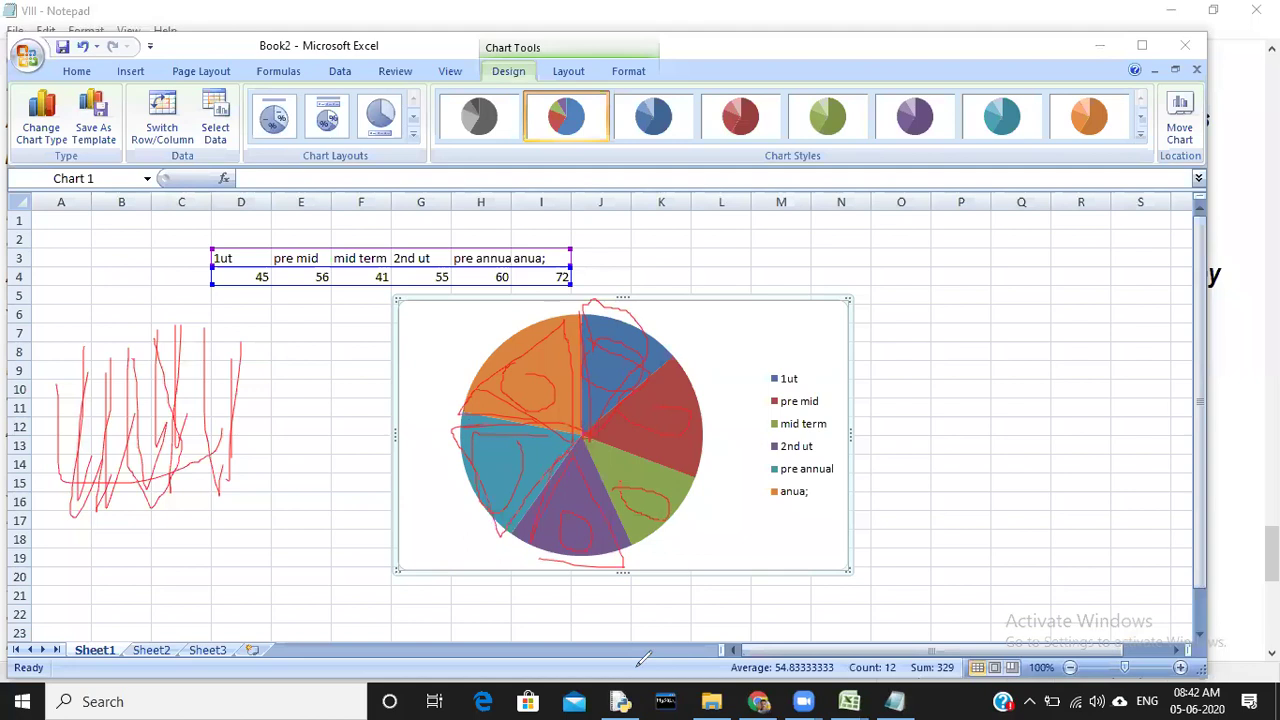
key("e")
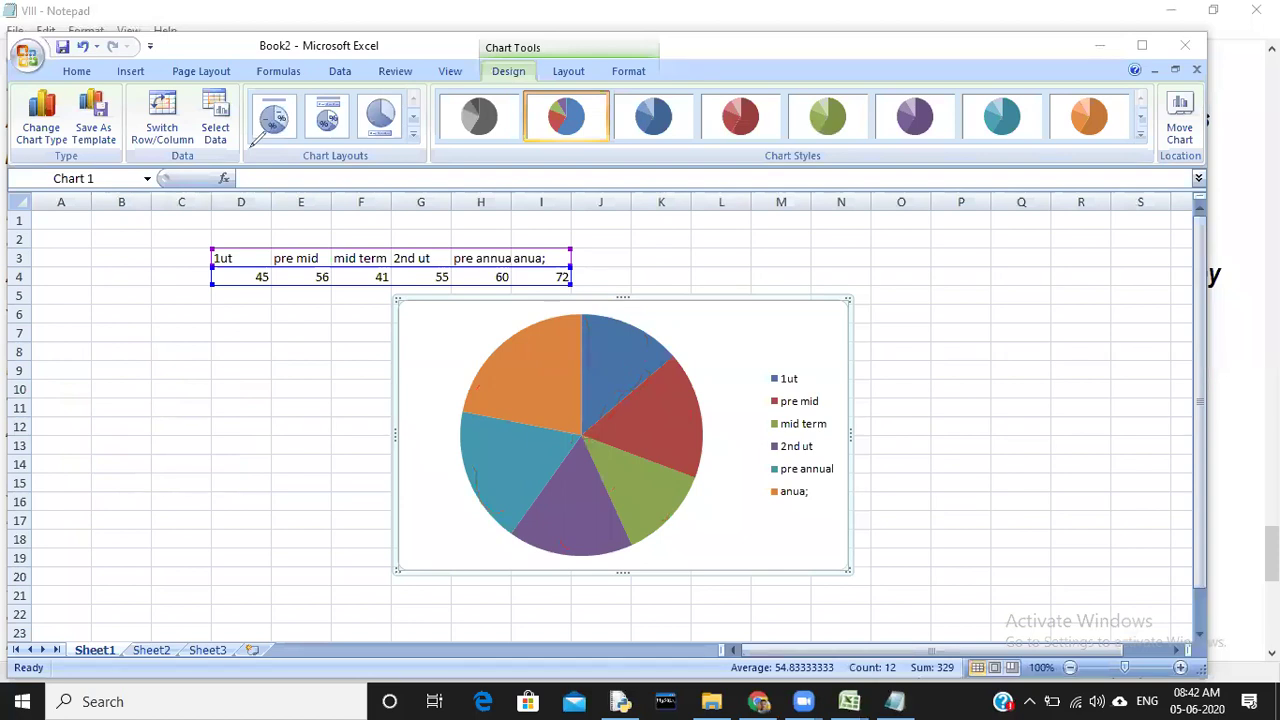
Step: In Notepad, highlight the 'steps to create chart' heading in the notes
key("alt+Tab")
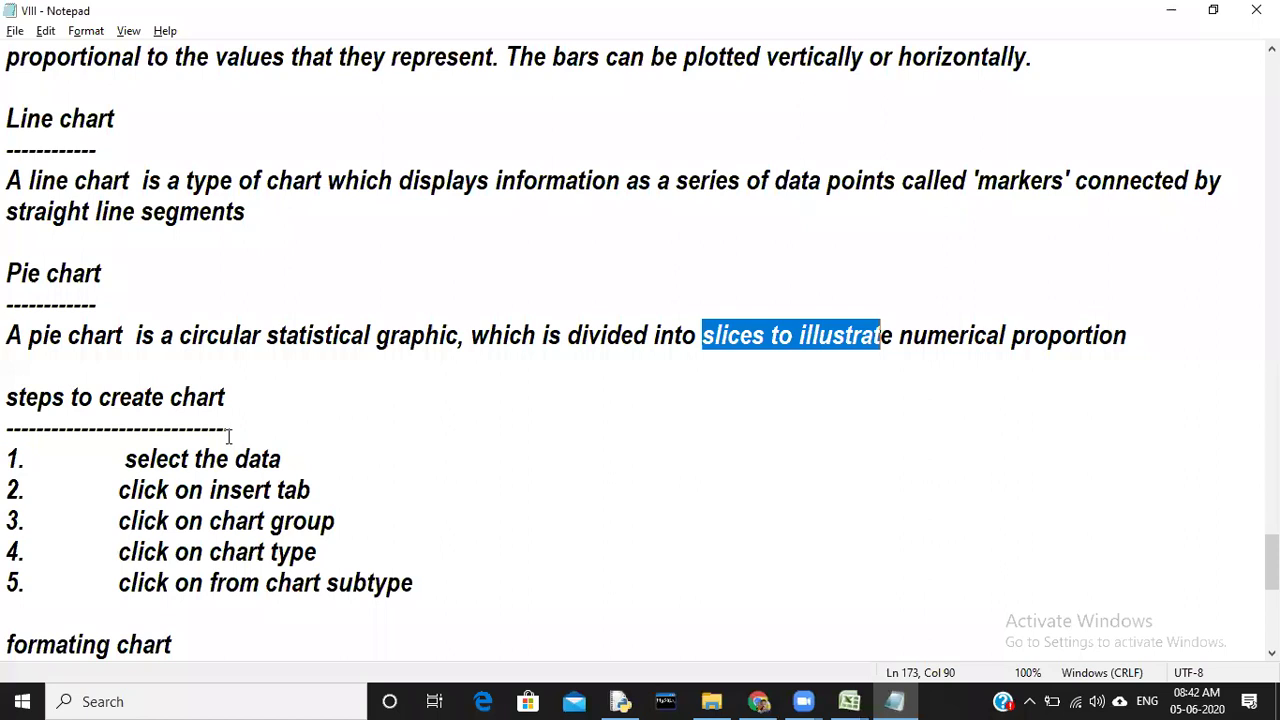
scroll(643, 434, "down", 2)
left_click(228, 243)
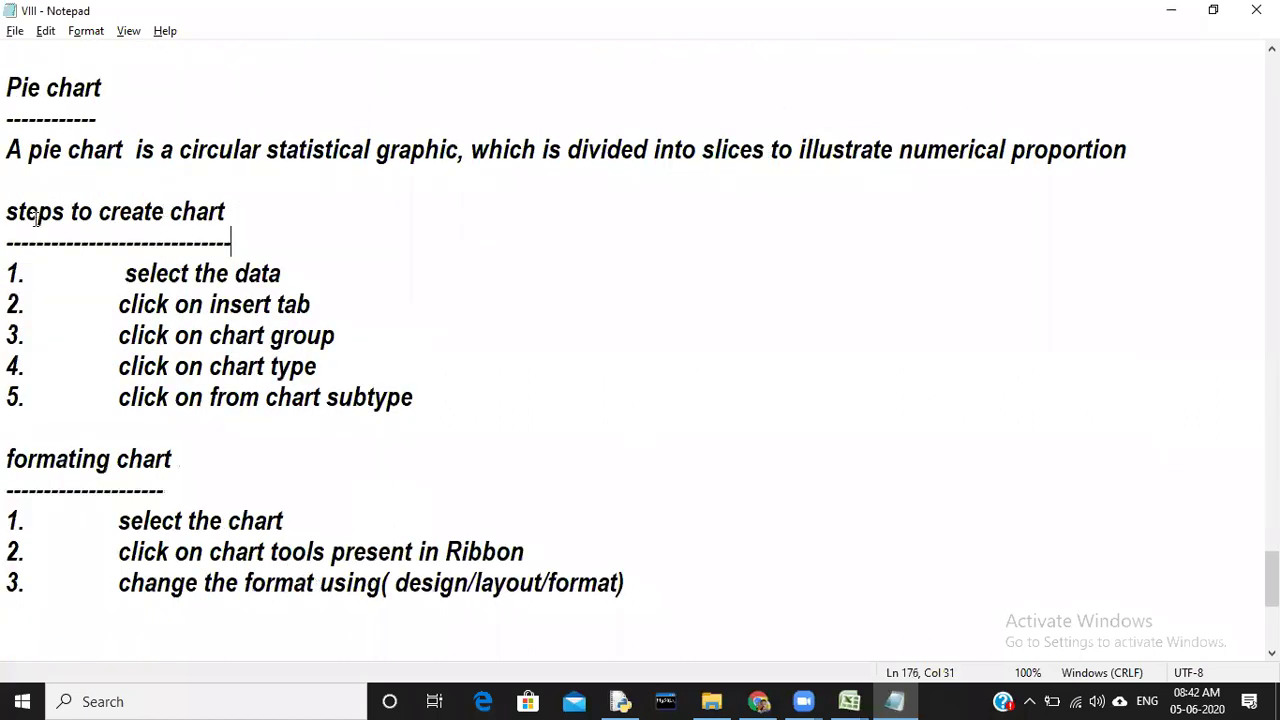
left_click_drag(98, 212, 213, 213)
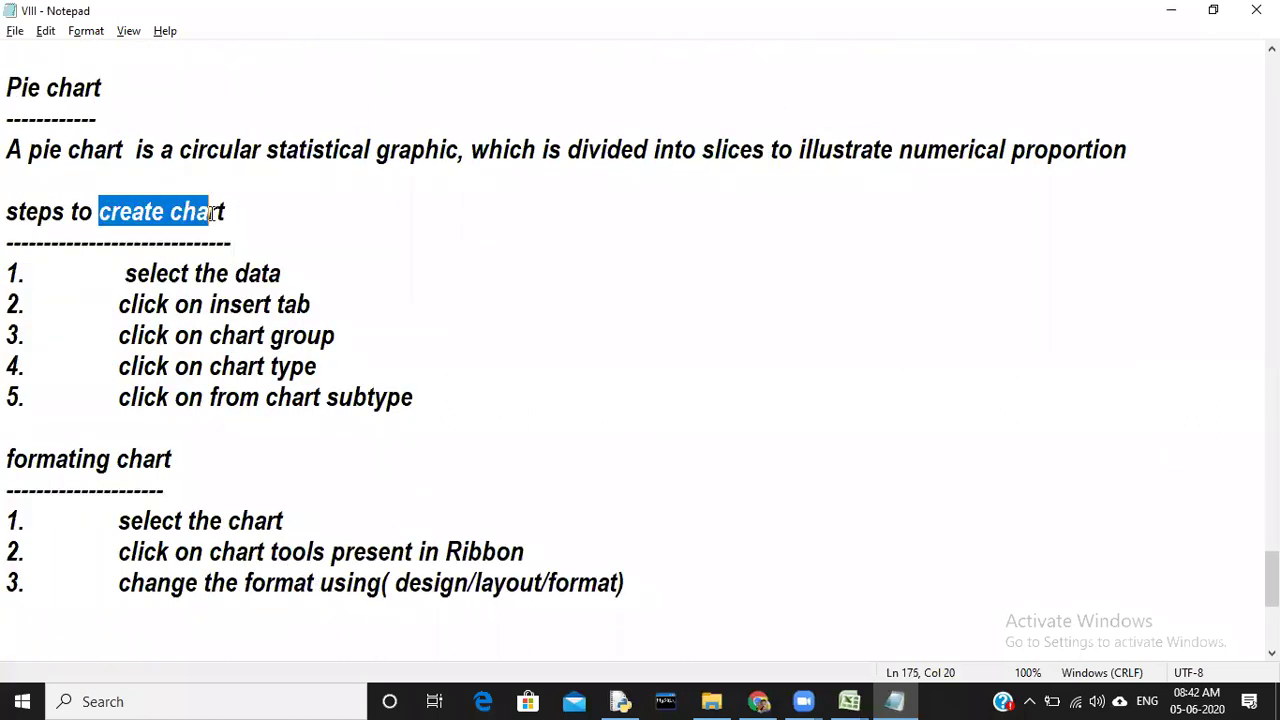
left_click(345, 304)
Step: Back in Excel, delete the pie chart and deselect the table
left_click(857, 700)
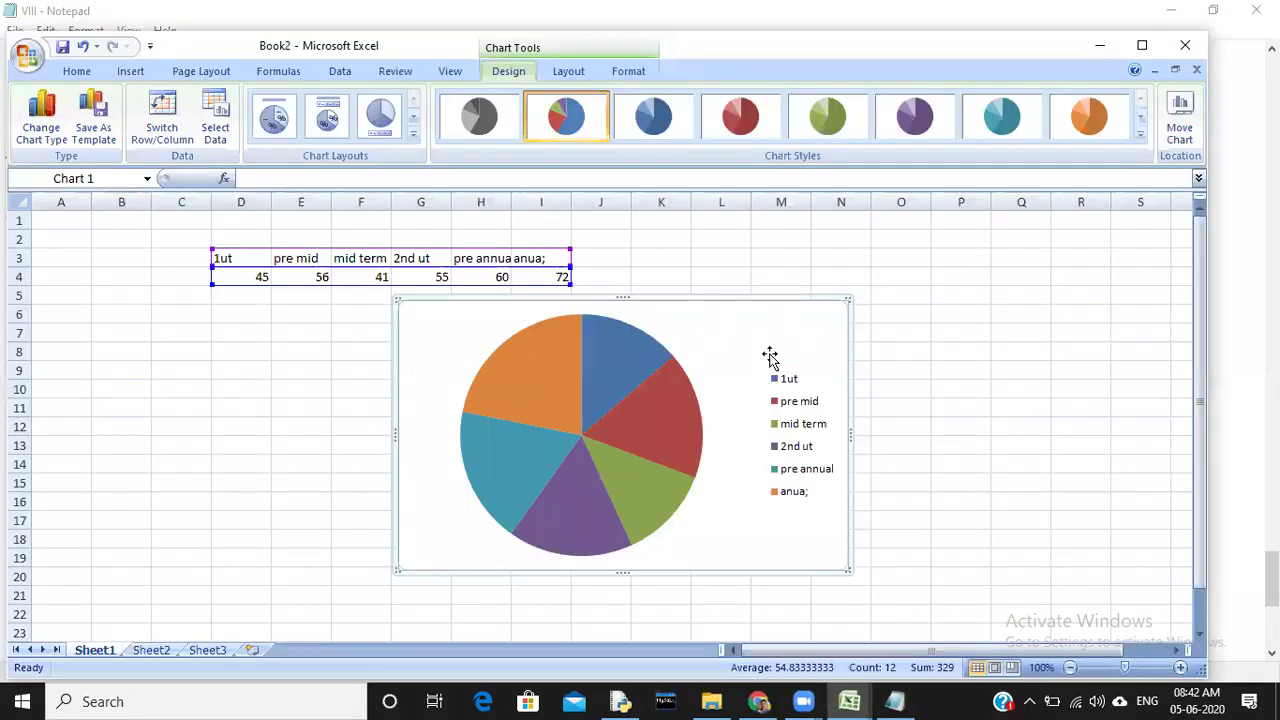
key("Delete")
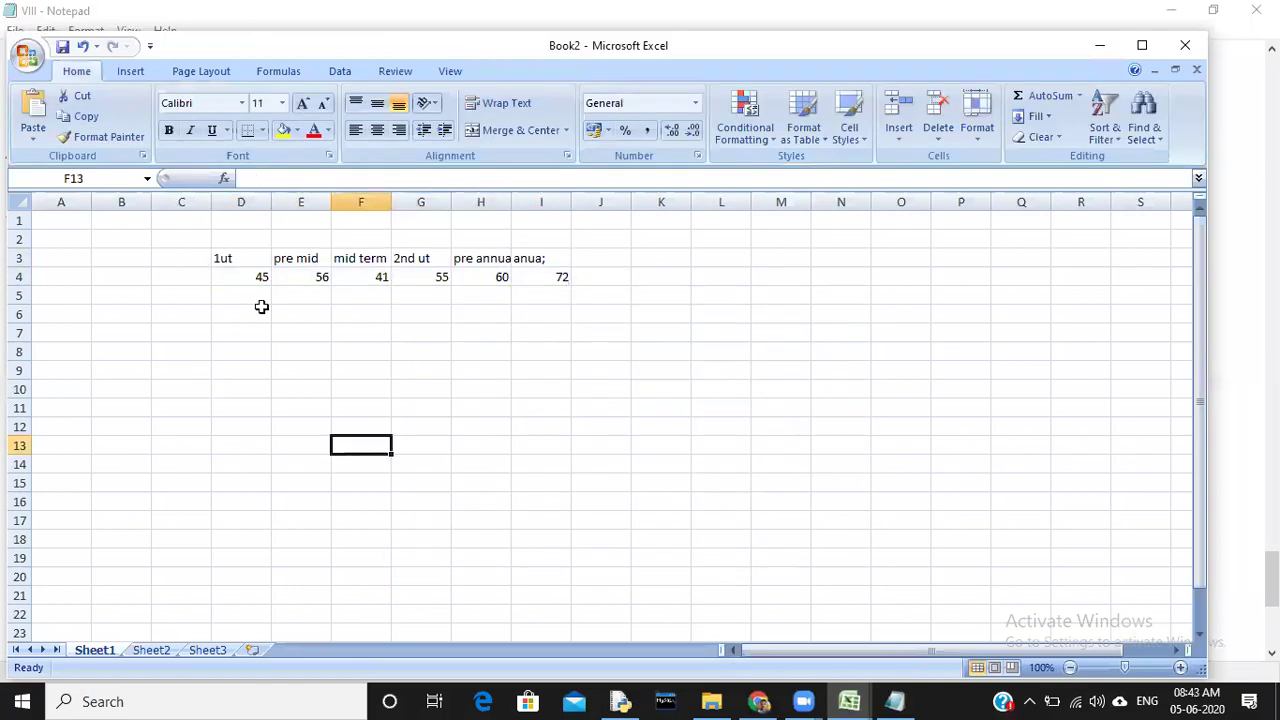
left_click(237, 297)
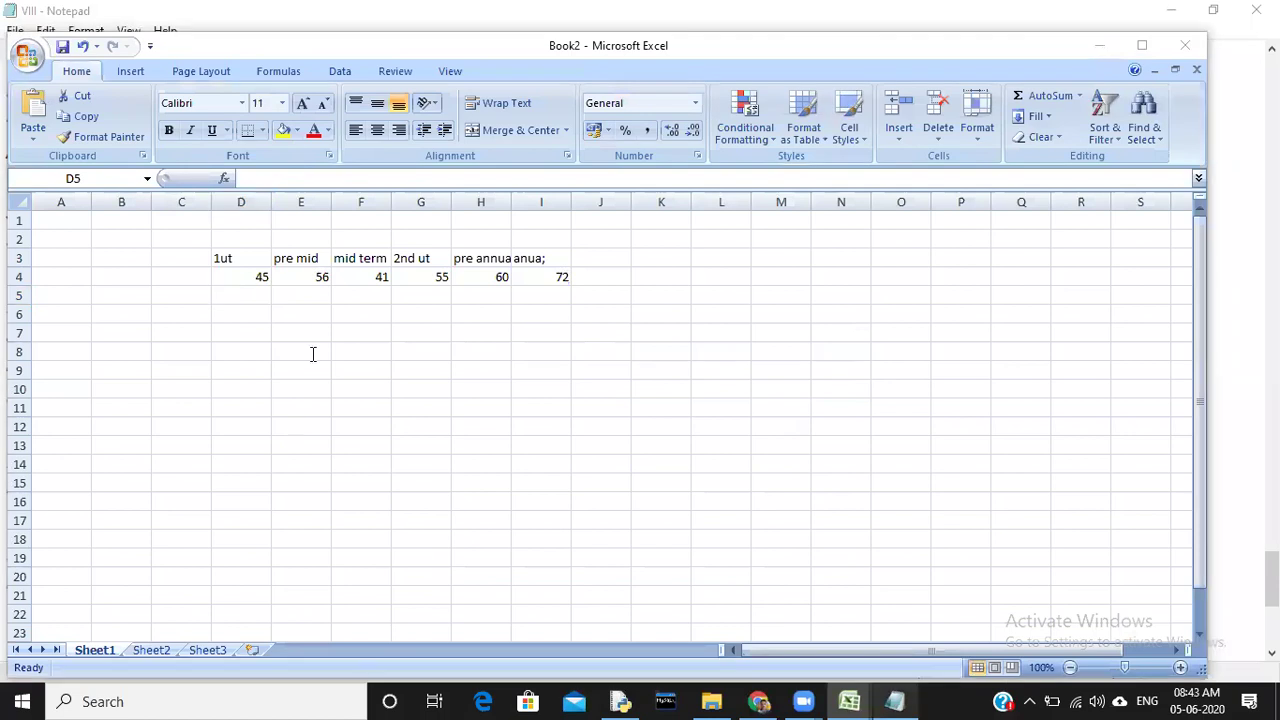
Step: Highlight the 'select the data' step in Notepad, then return to Excel
key("alt+Tab")
left_click_drag(127, 274, 270, 274)
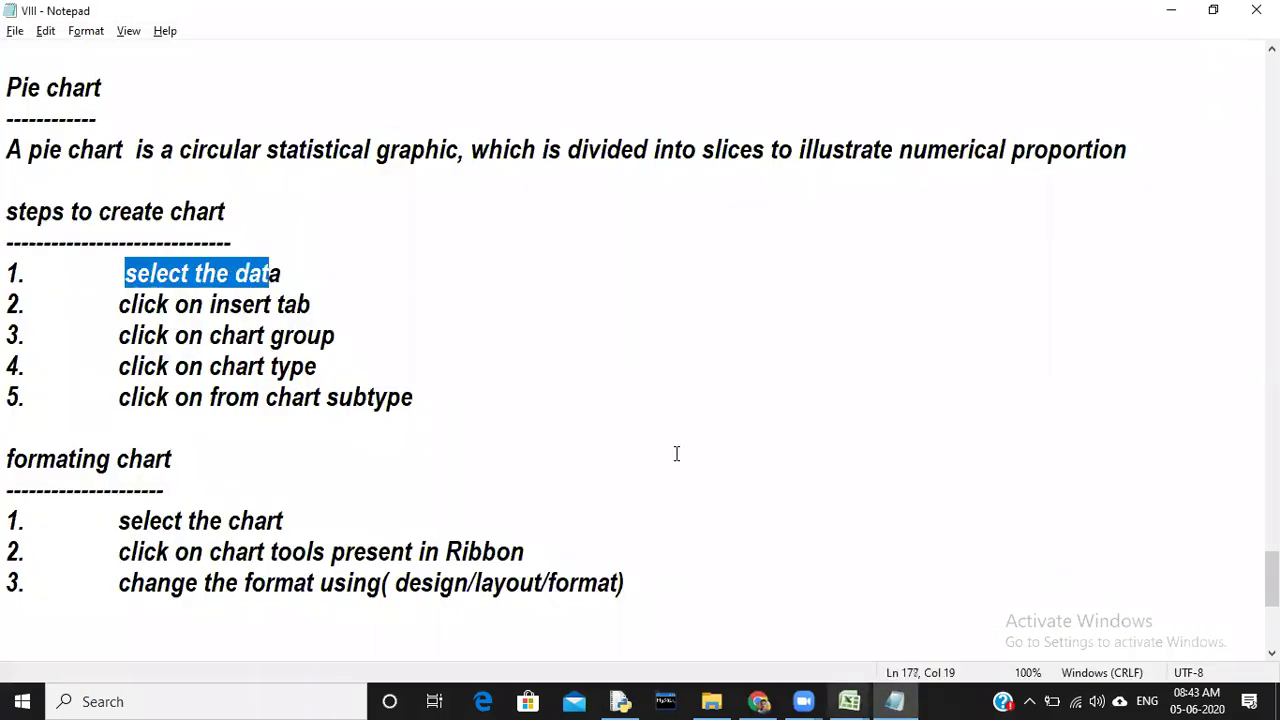
mouse_move(849, 701)
key("alt+Tab")
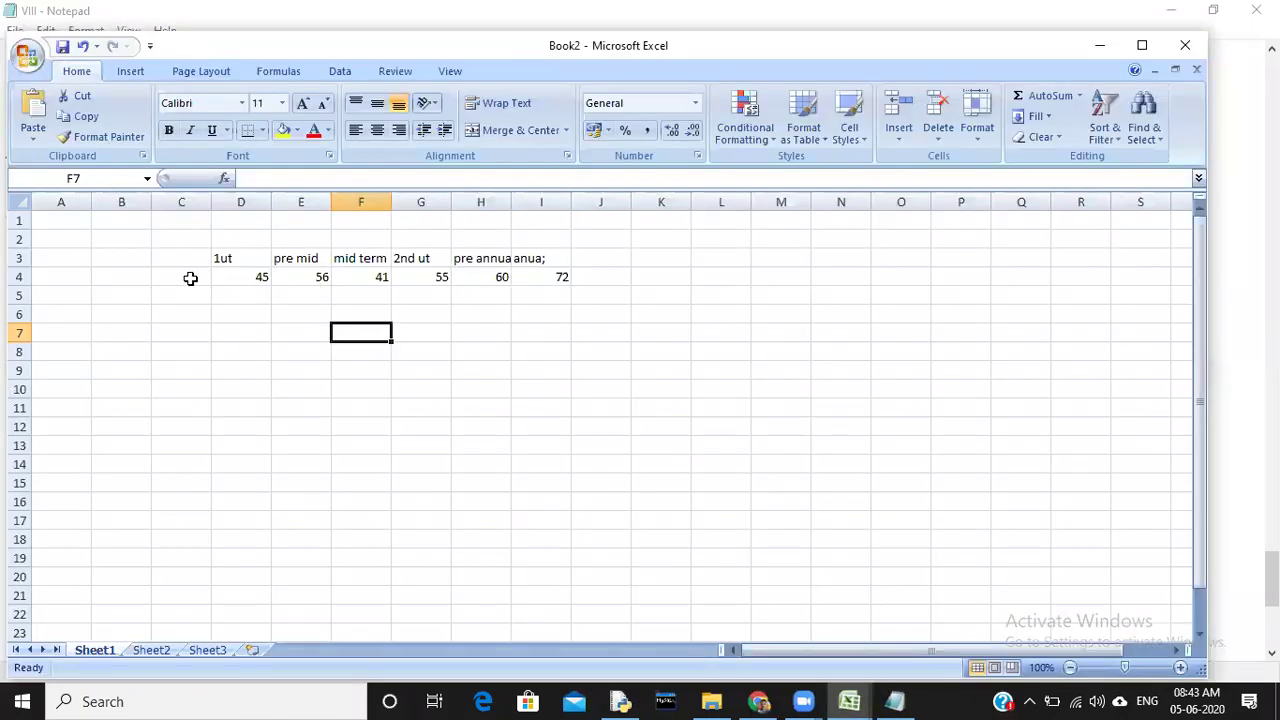
Step: Enter the two students' names in cells C4 and C5
left_click(220, 292)
key("Up")
key("Left")
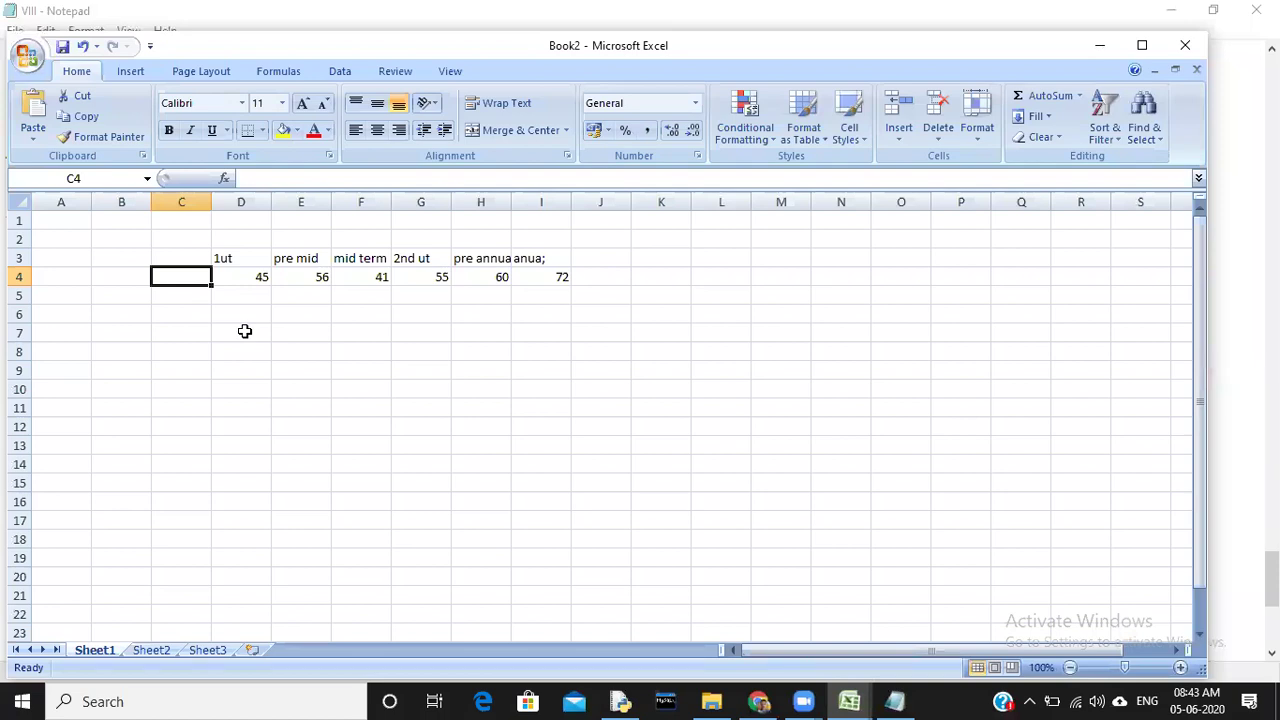
type("a")
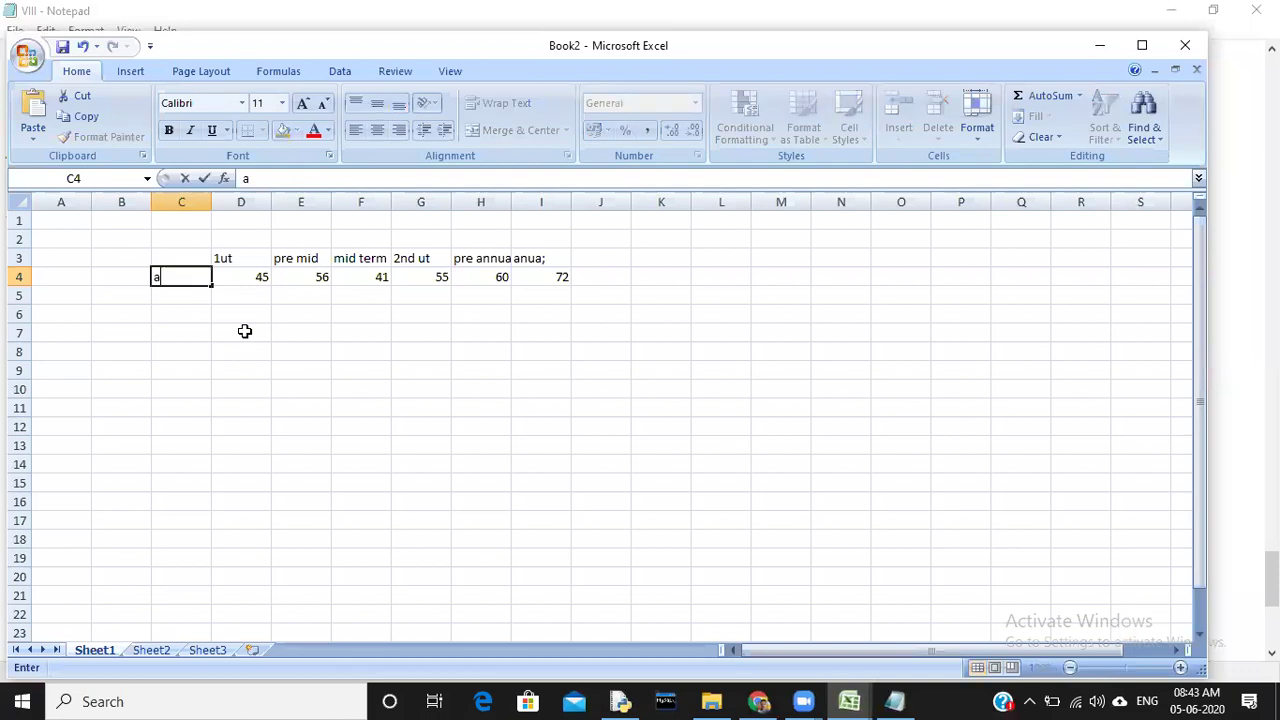
key("BackSpace")
type("Man")
type("gu")
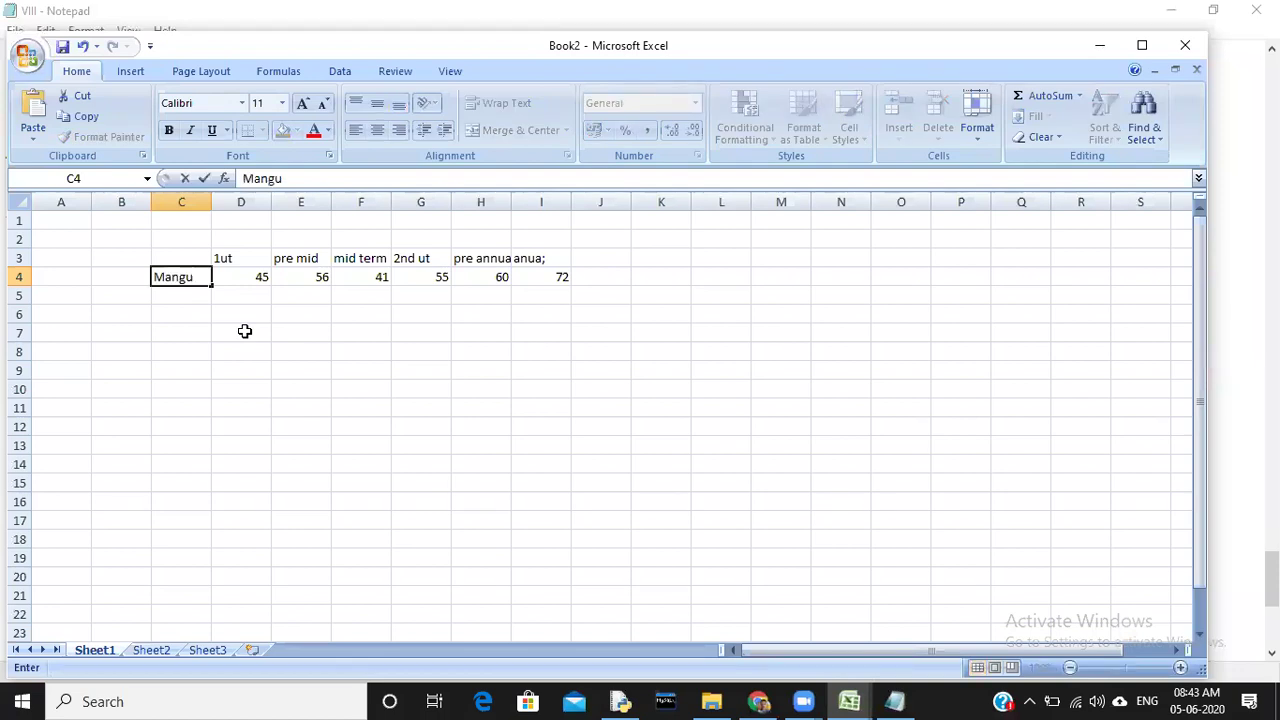
key("Return")
type("s")
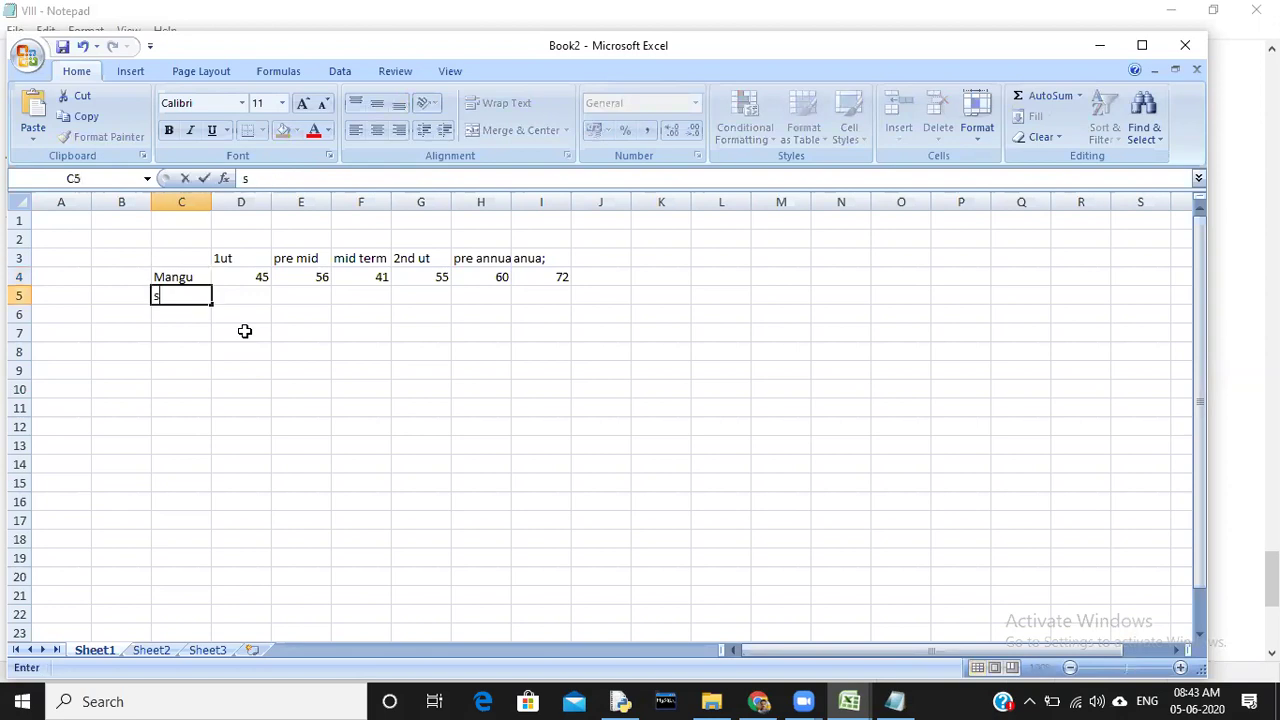
type("unki")
key("Tab")
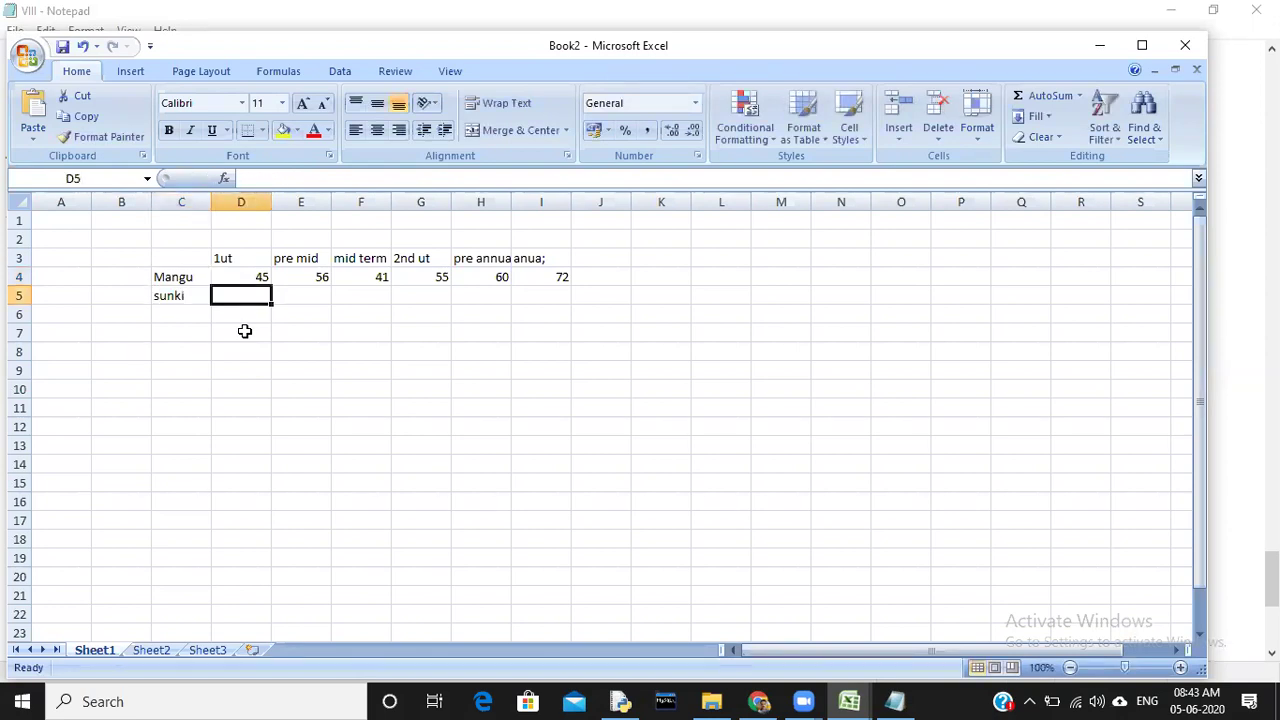
Step: Fill D5:I5 with the second student's scores 25, 32, 45, 50, 55 and 80
key("Up")
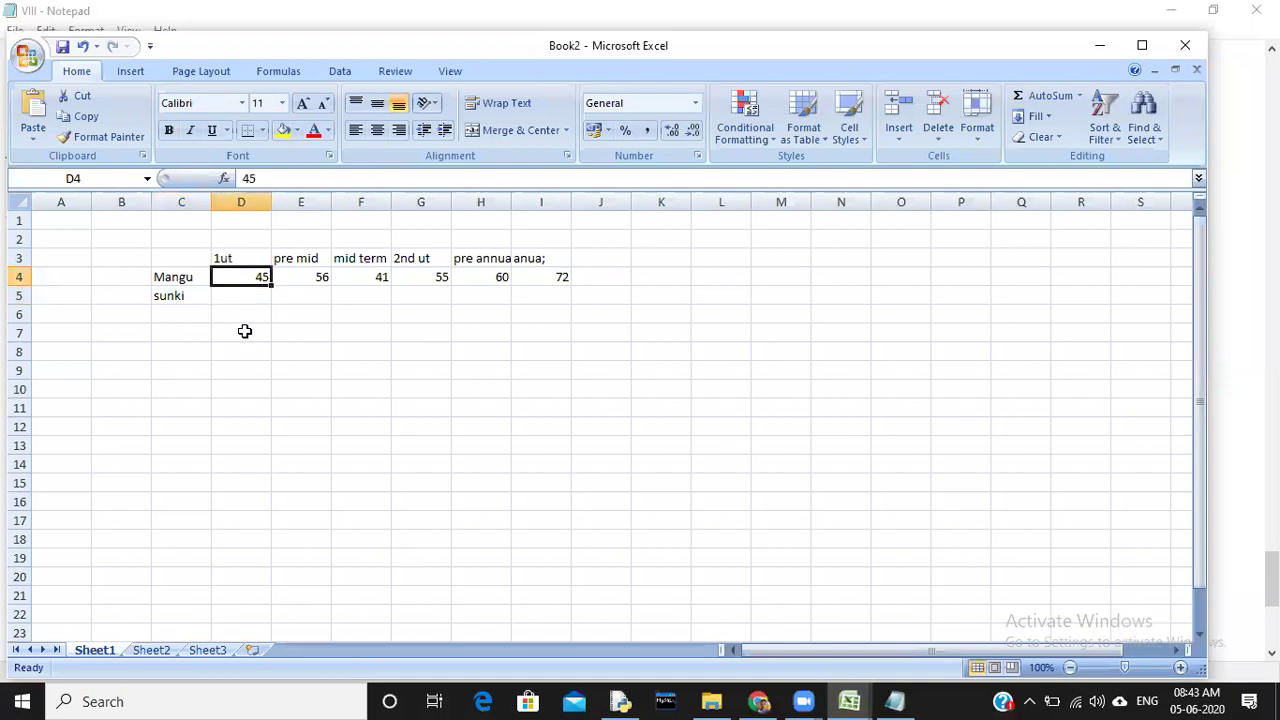
key("Right")
key("Right")
key("Right")
key("Down")
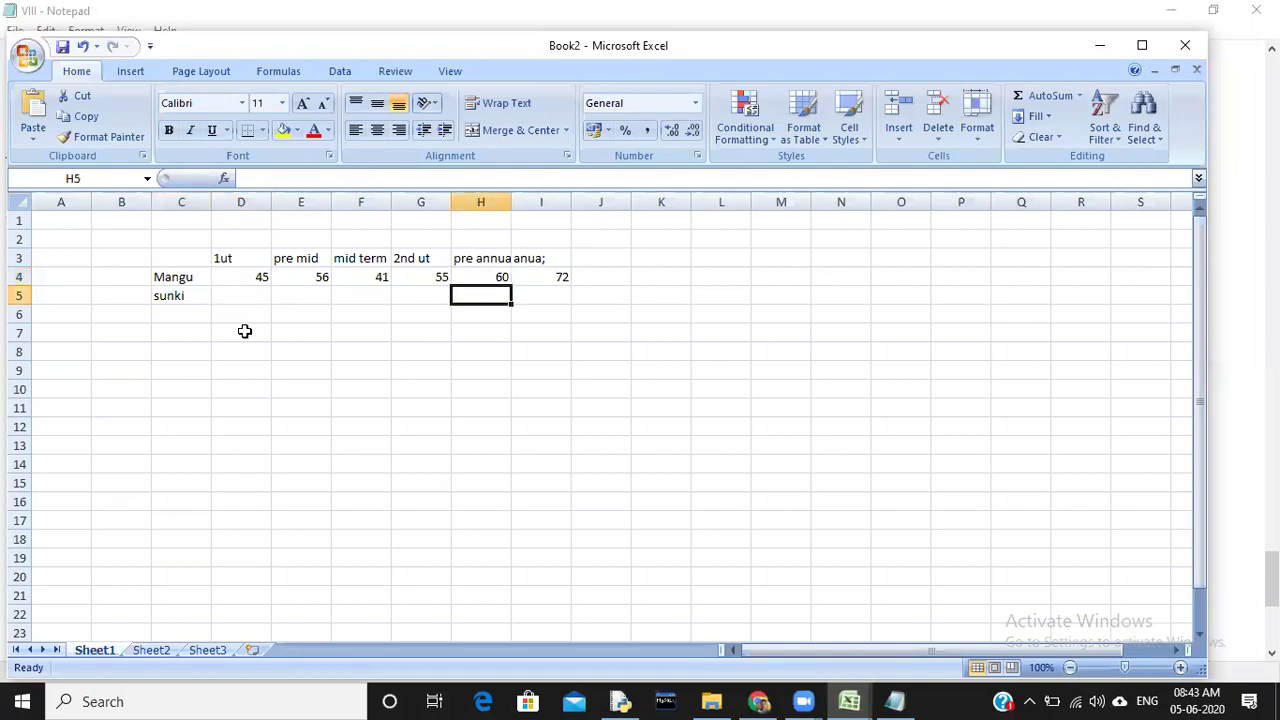
key("Left")
key("Left")
key("Left")
key("Left")
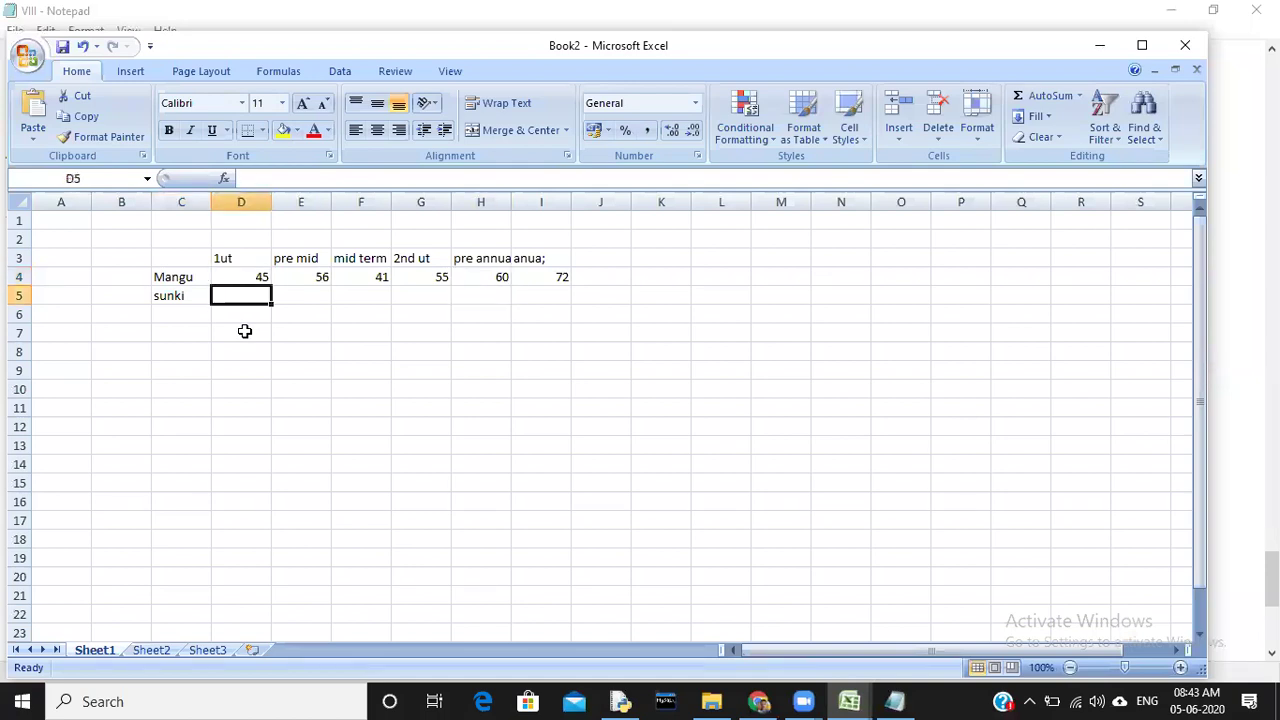
type("25")
key("Tab")
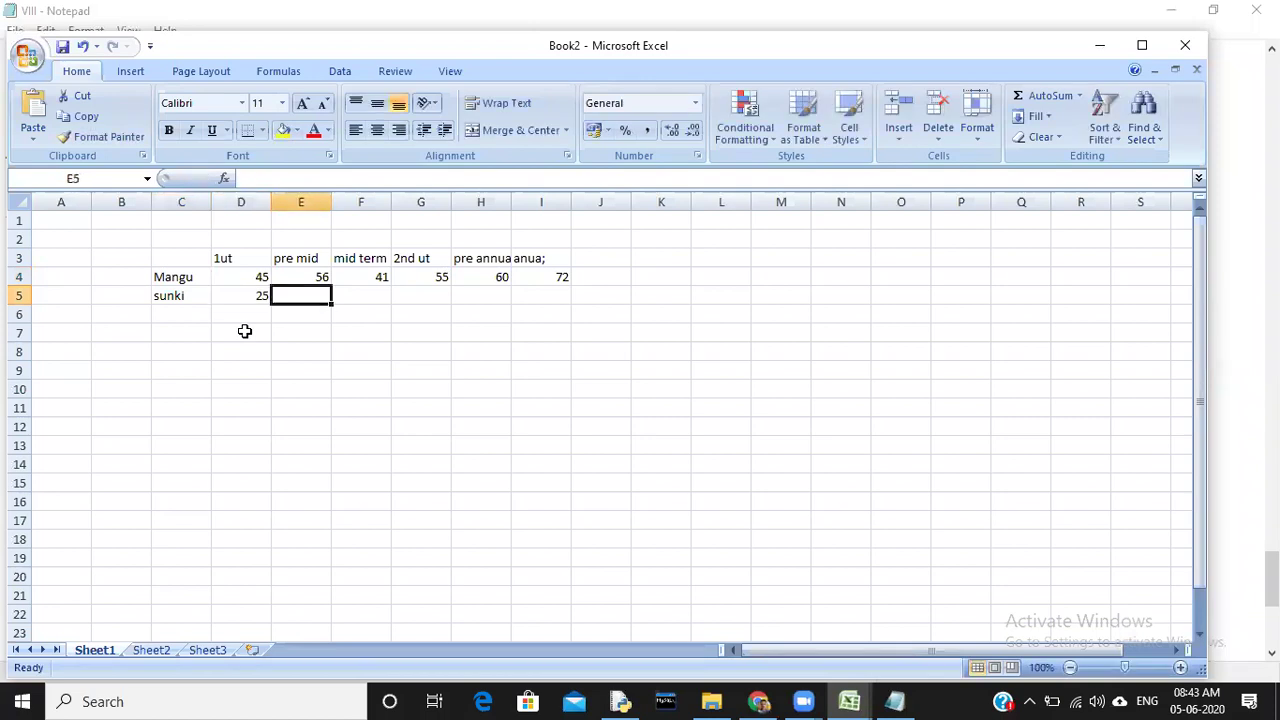
type("3")
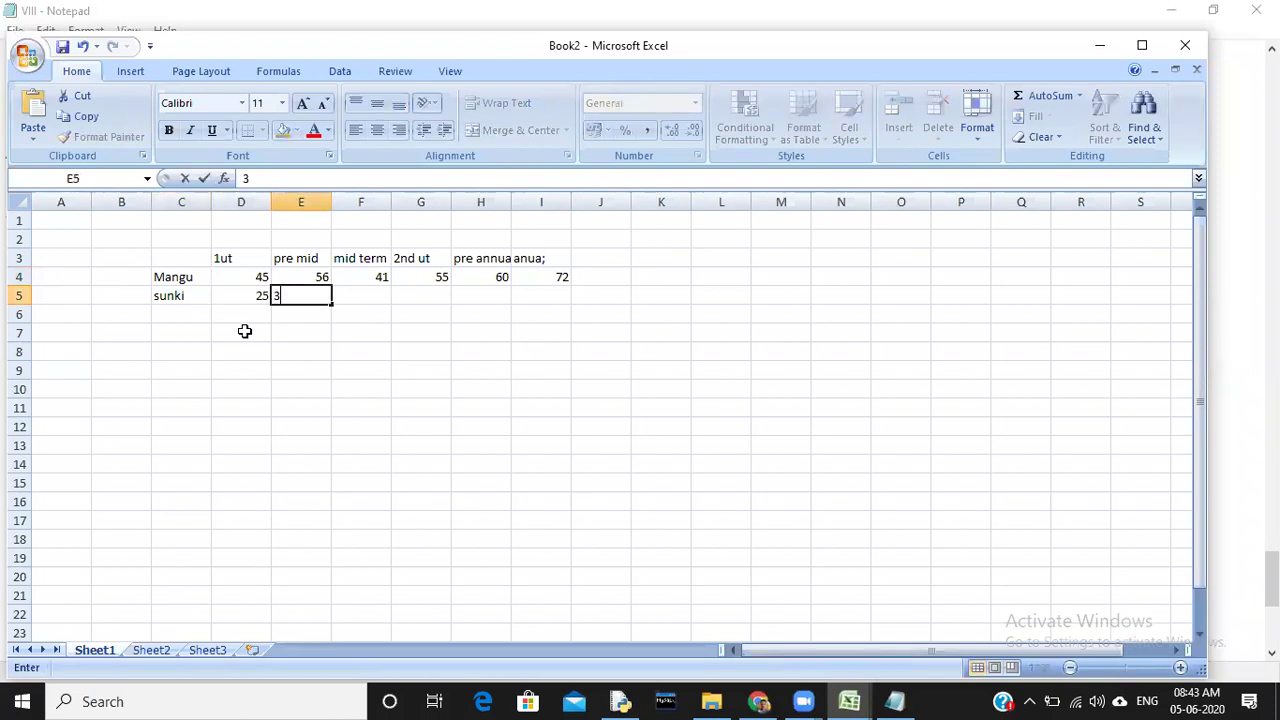
type("2")
key("Tab")
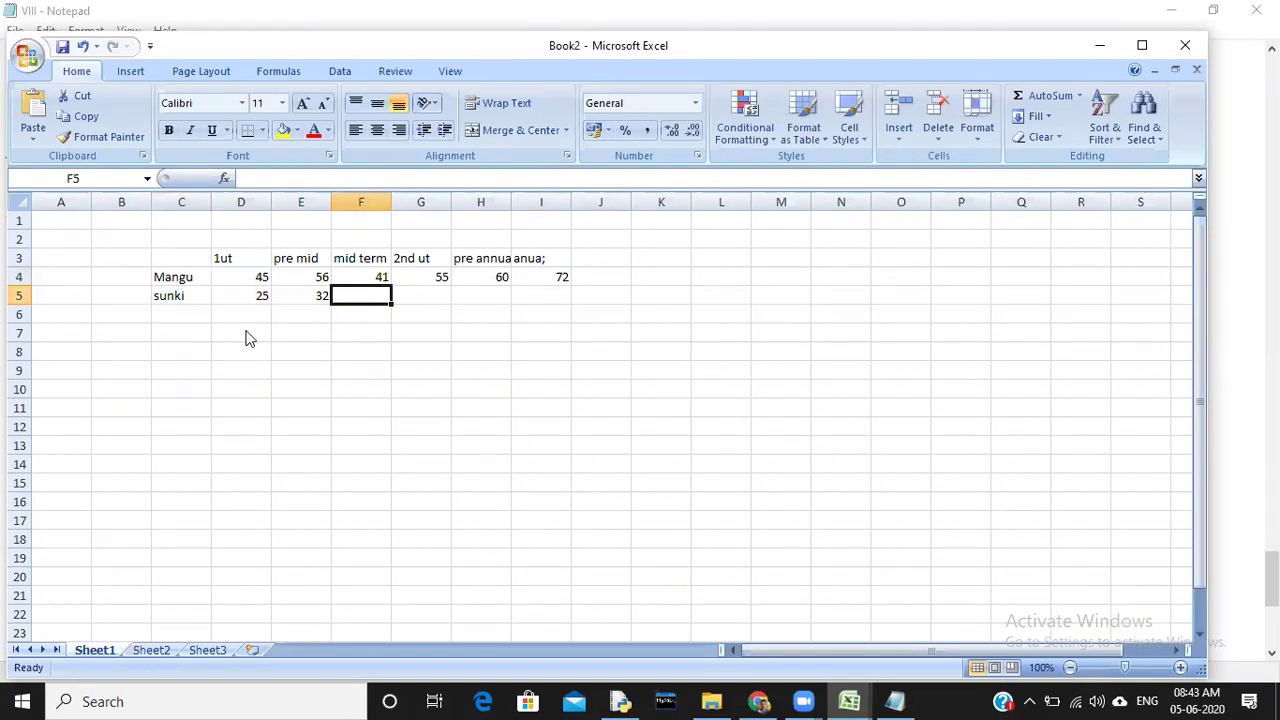
type("45")
key("Tab")
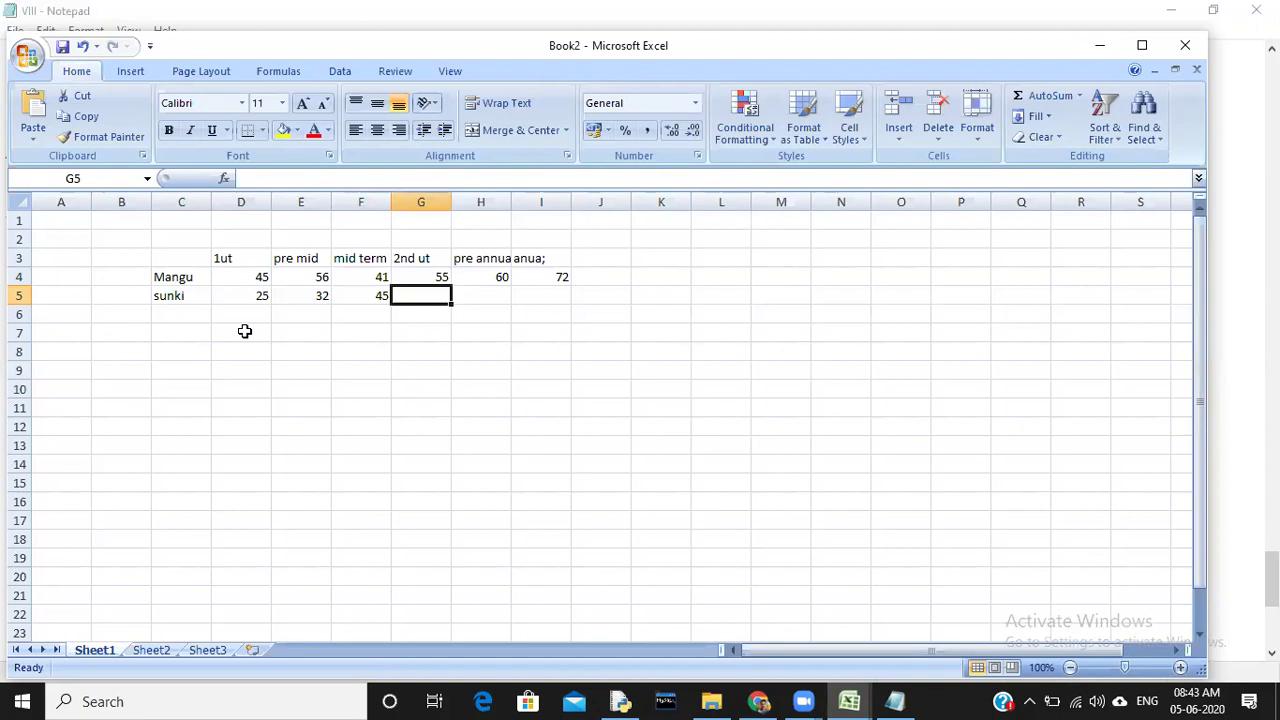
type("50")
key("Tab")
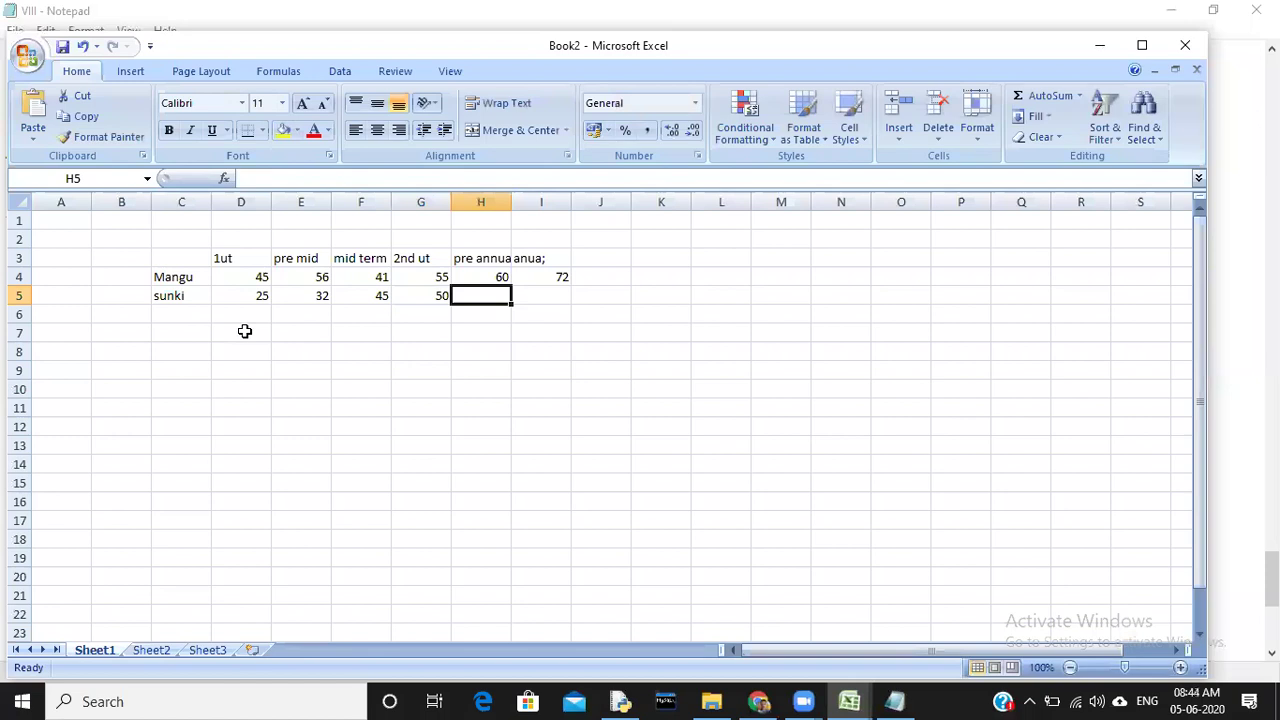
type("55")
key("Tab")
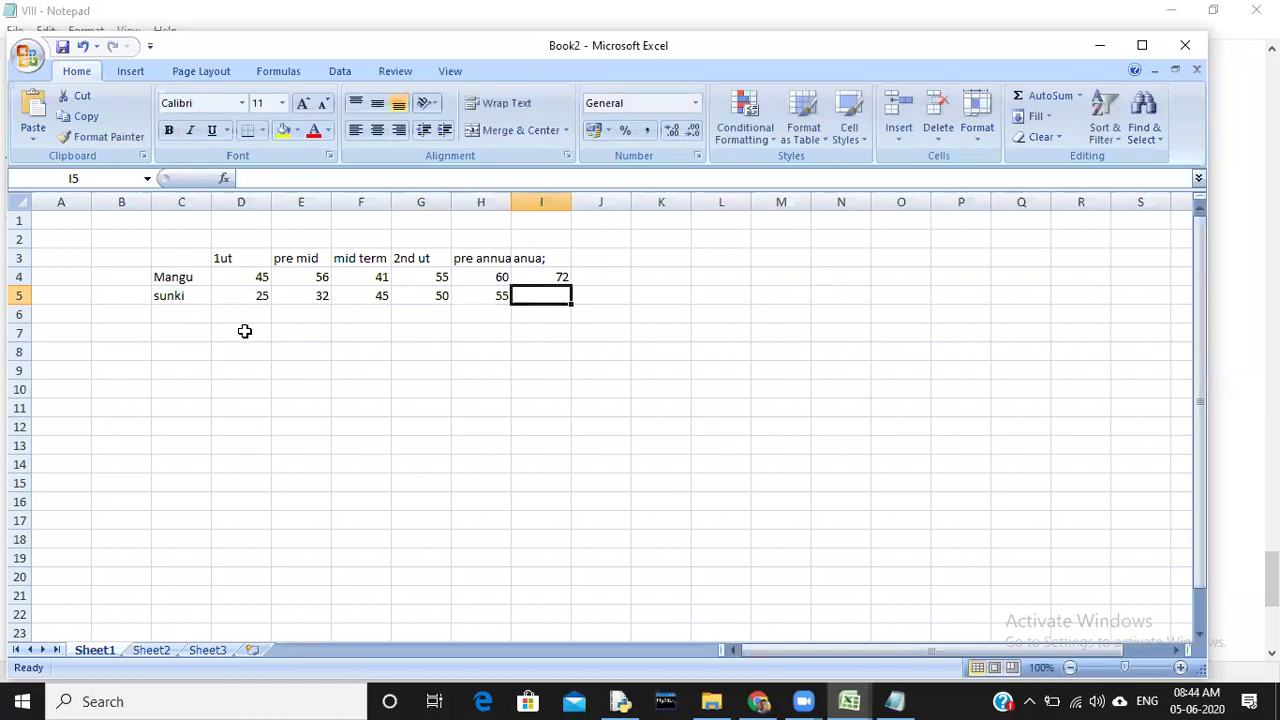
type("80")
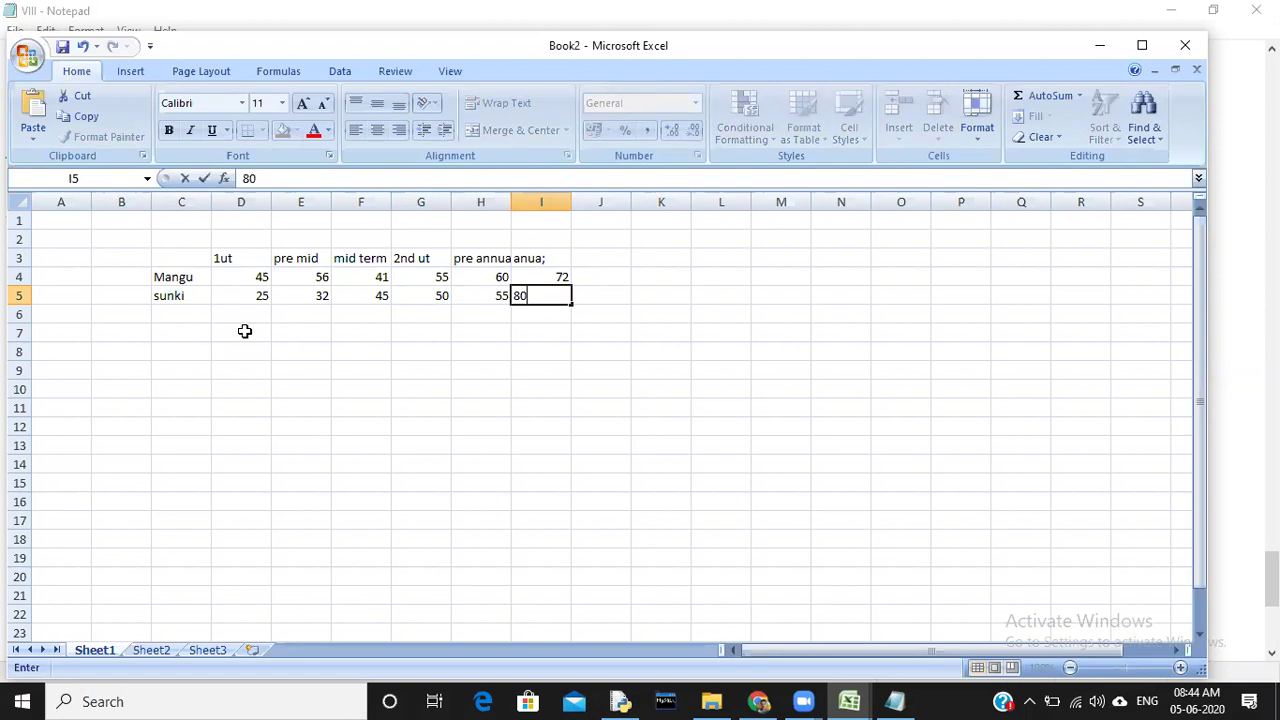
key("Tab")
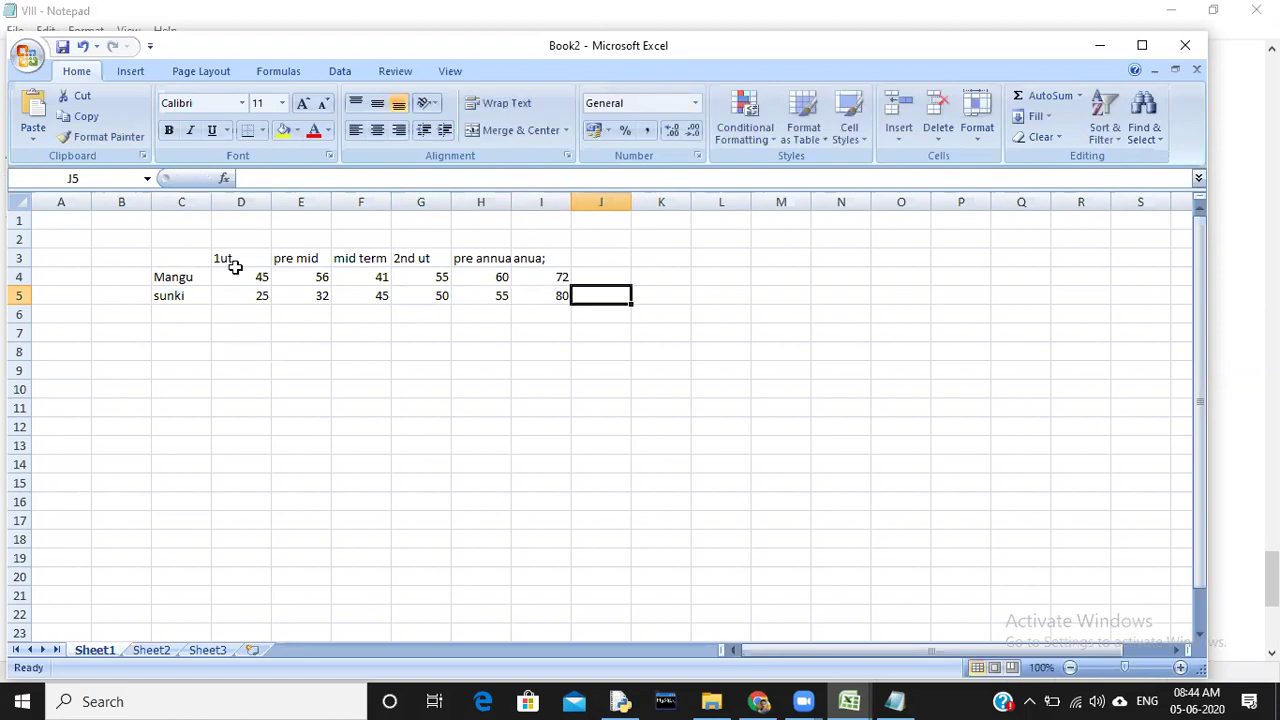
key("Return")
key("Return")
key("Return")
Step: Select the table B3:I5 and raise its font size to 16
key("Up")
key("Up")
key("Up")
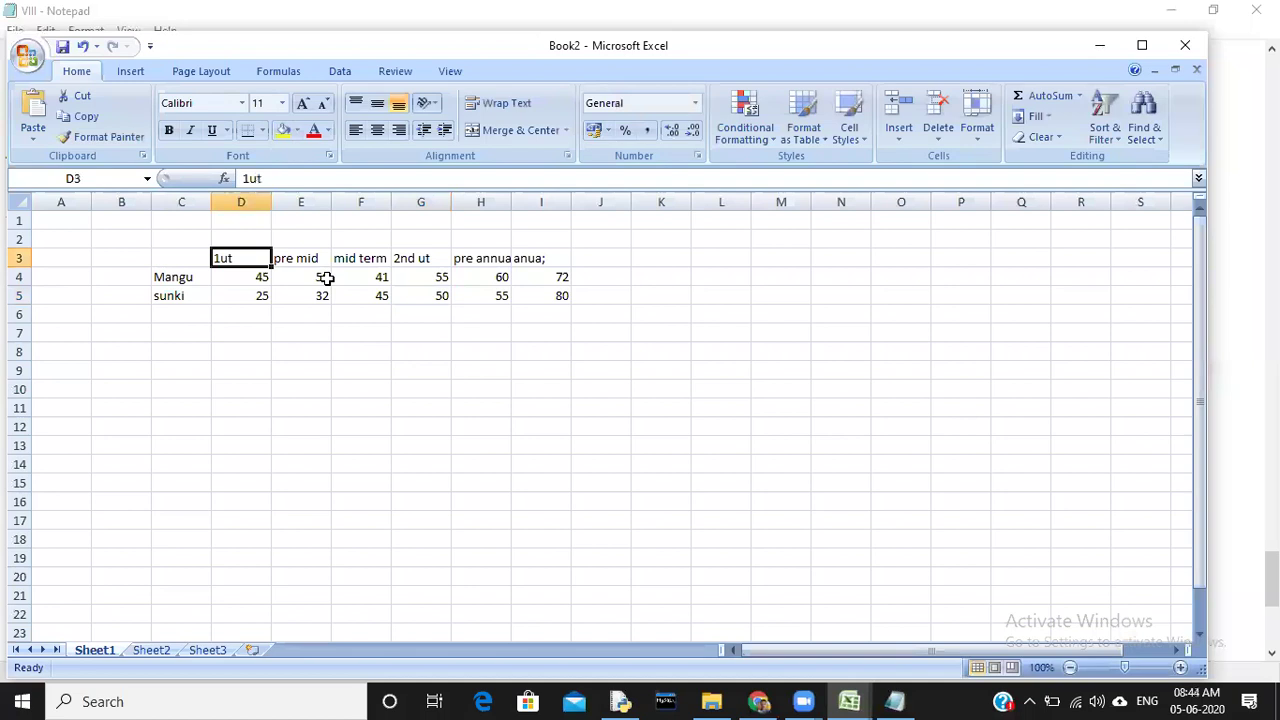
left_click_drag(100, 258, 560, 300)
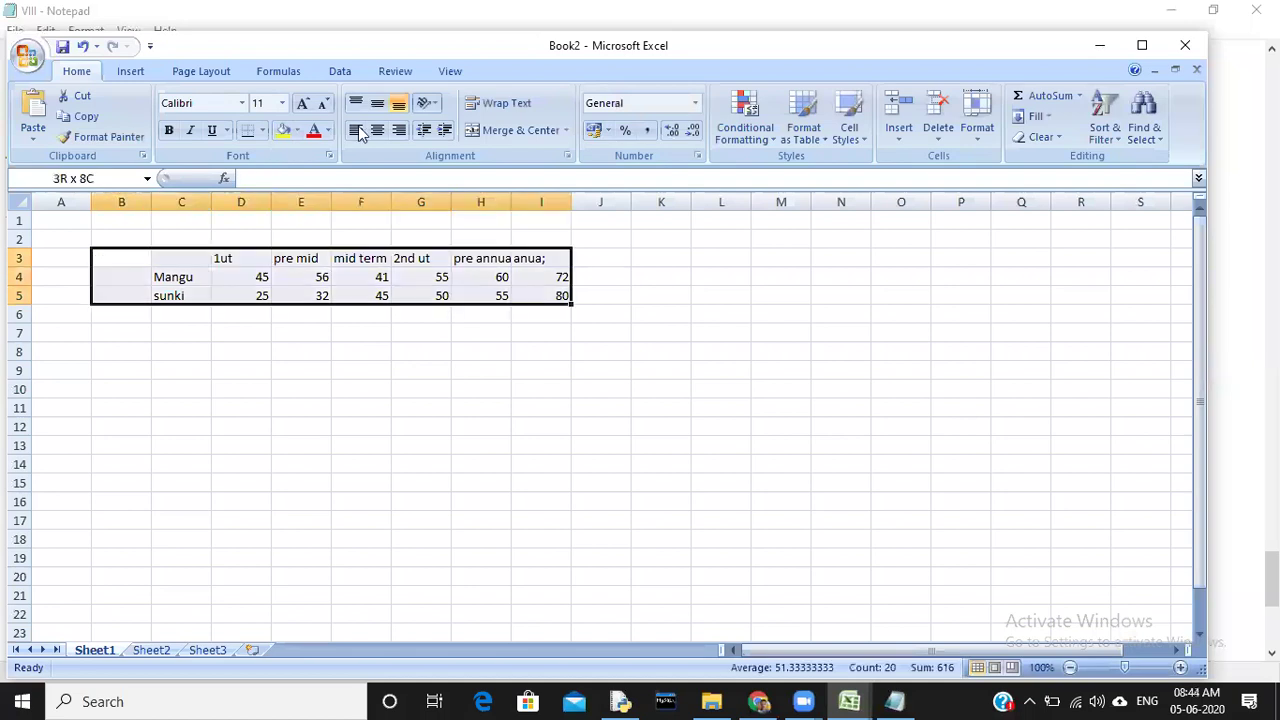
left_click(305, 106)
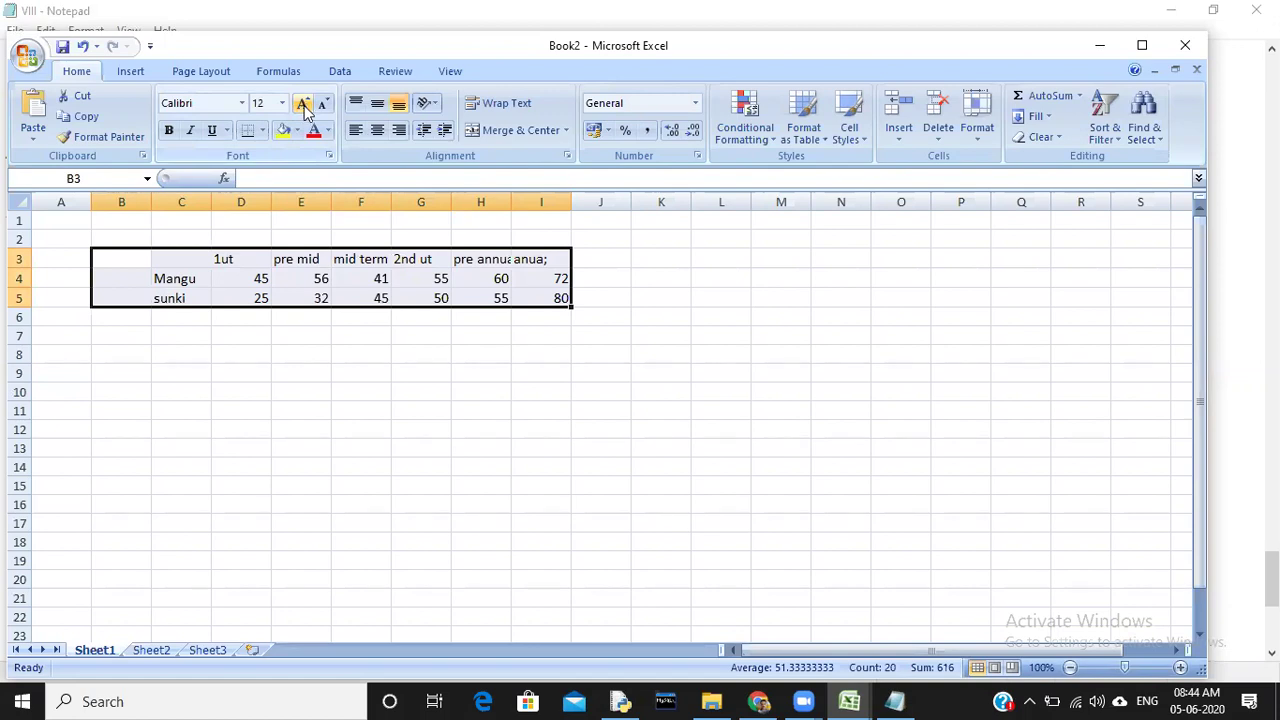
left_click(305, 106)
left_click(305, 106)
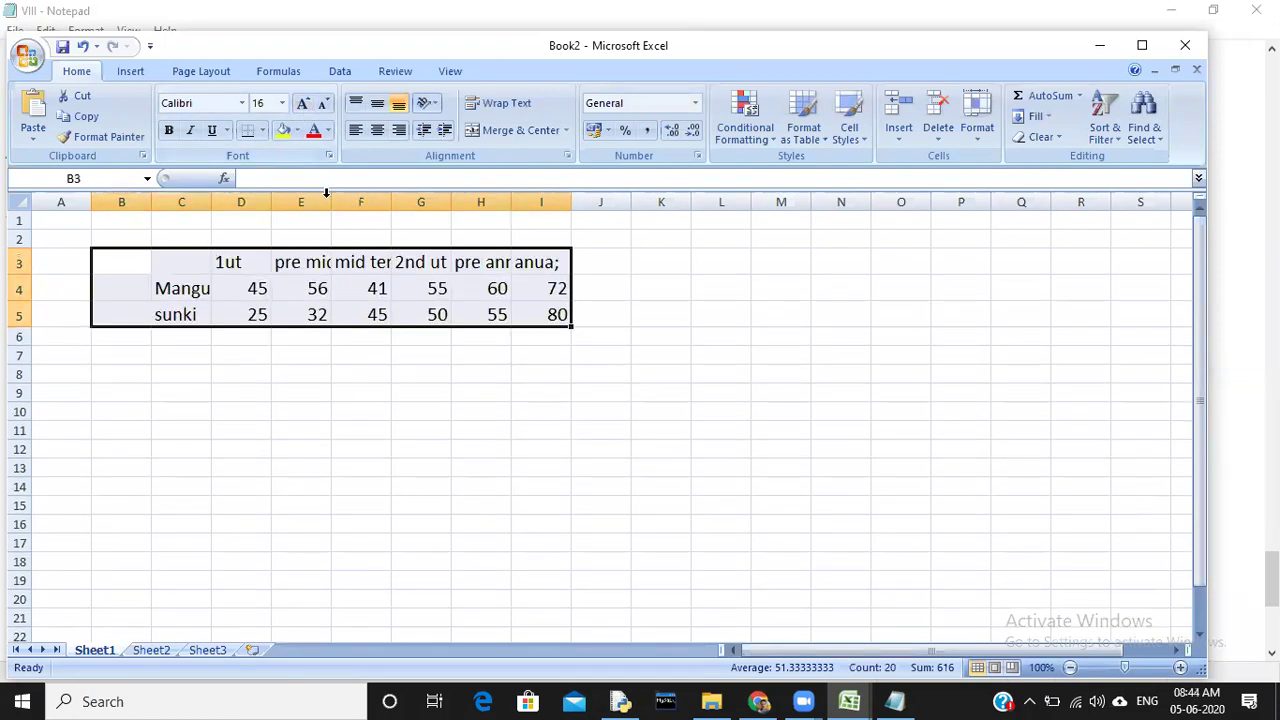
left_click_drag(271, 202, 247, 202)
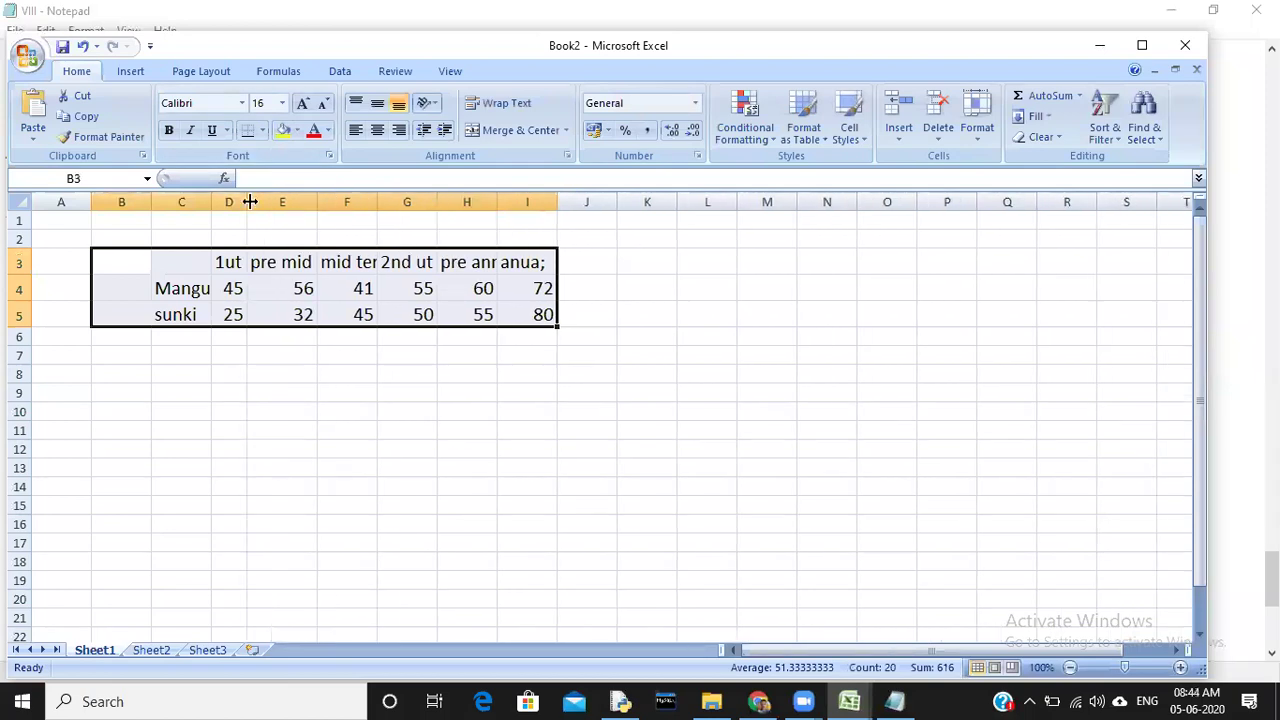
Step: Apply All Borders to every cell of the table
left_click(262, 131)
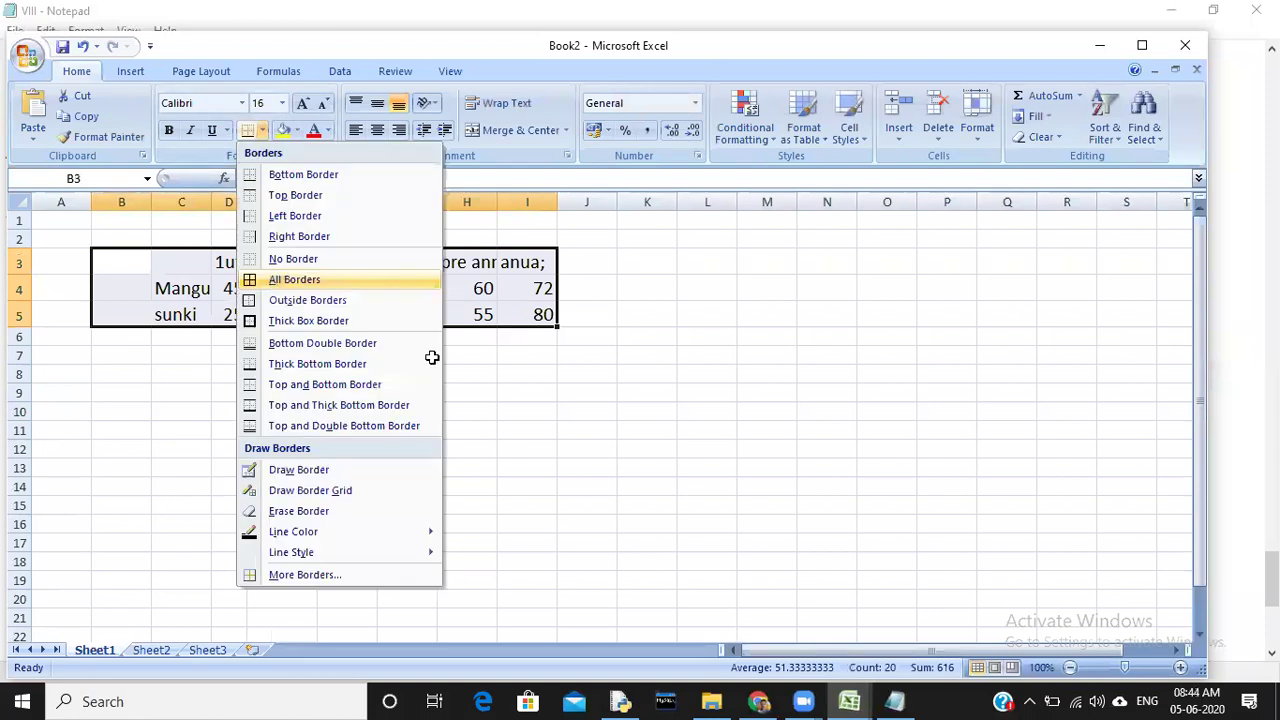
left_click(270, 279)
left_click_drag(480, 302, 532, 308)
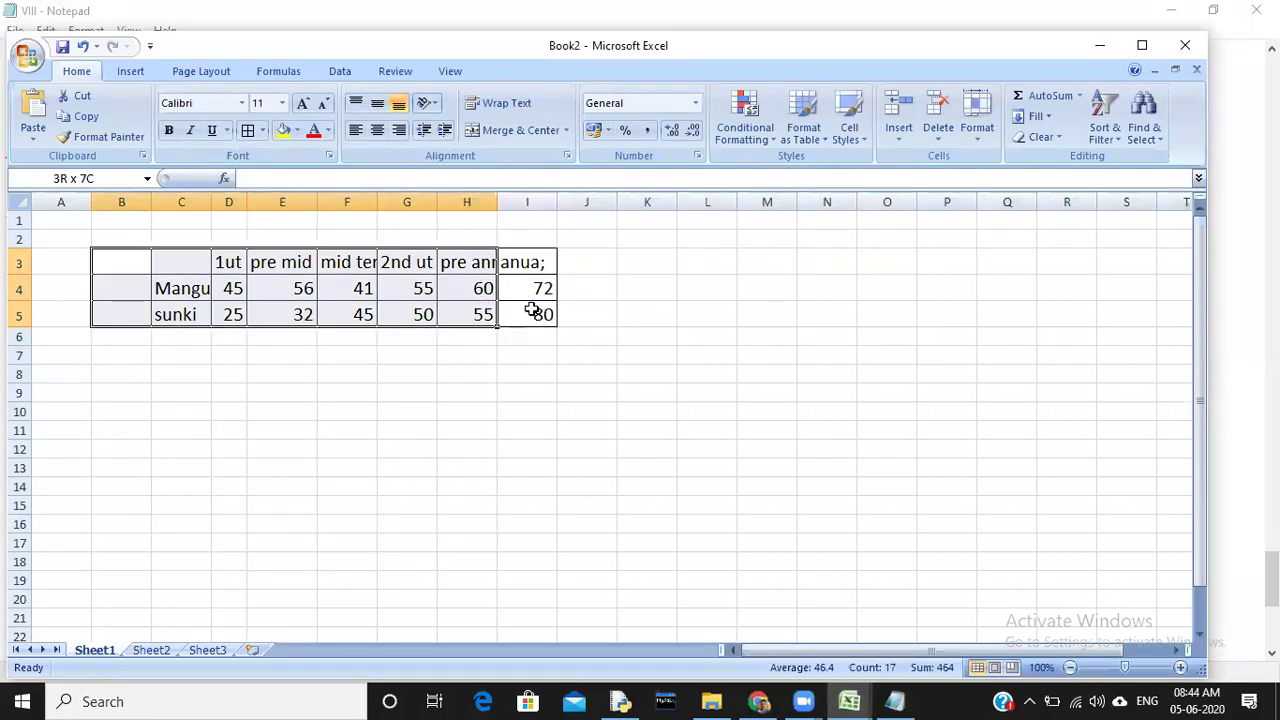
Step: Widen column C for the student names and columns D and E for the headings
left_click_drag(211, 204, 262, 203)
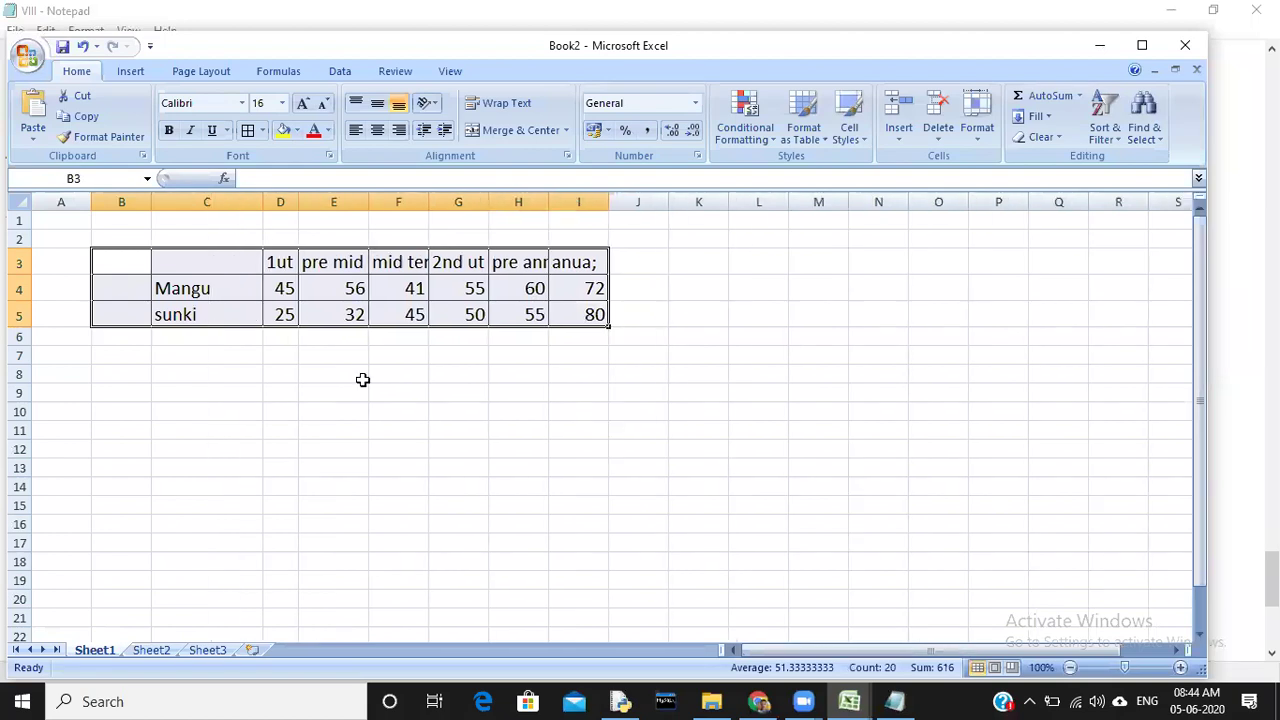
key("Down")
key("Down")
key("Right")
key("Right")
key("Right")
key("Down")
key("Down")
key("Down")
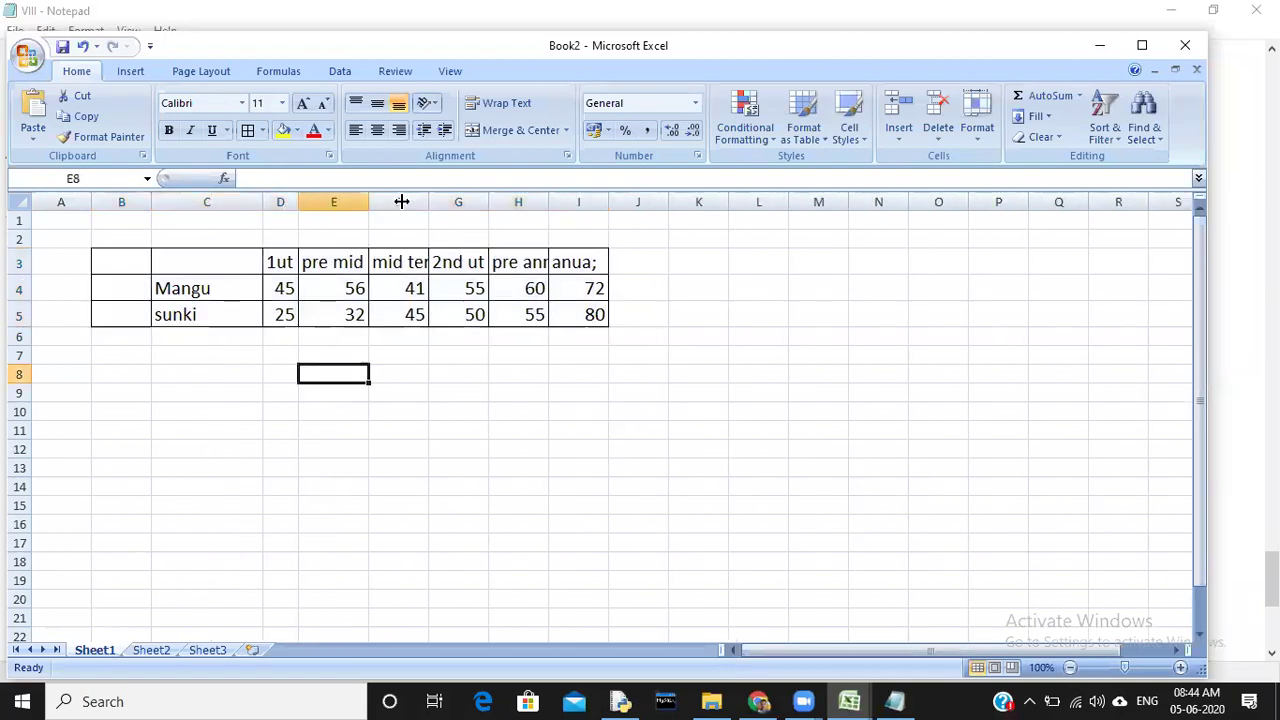
left_click_drag(298, 202, 419, 202)
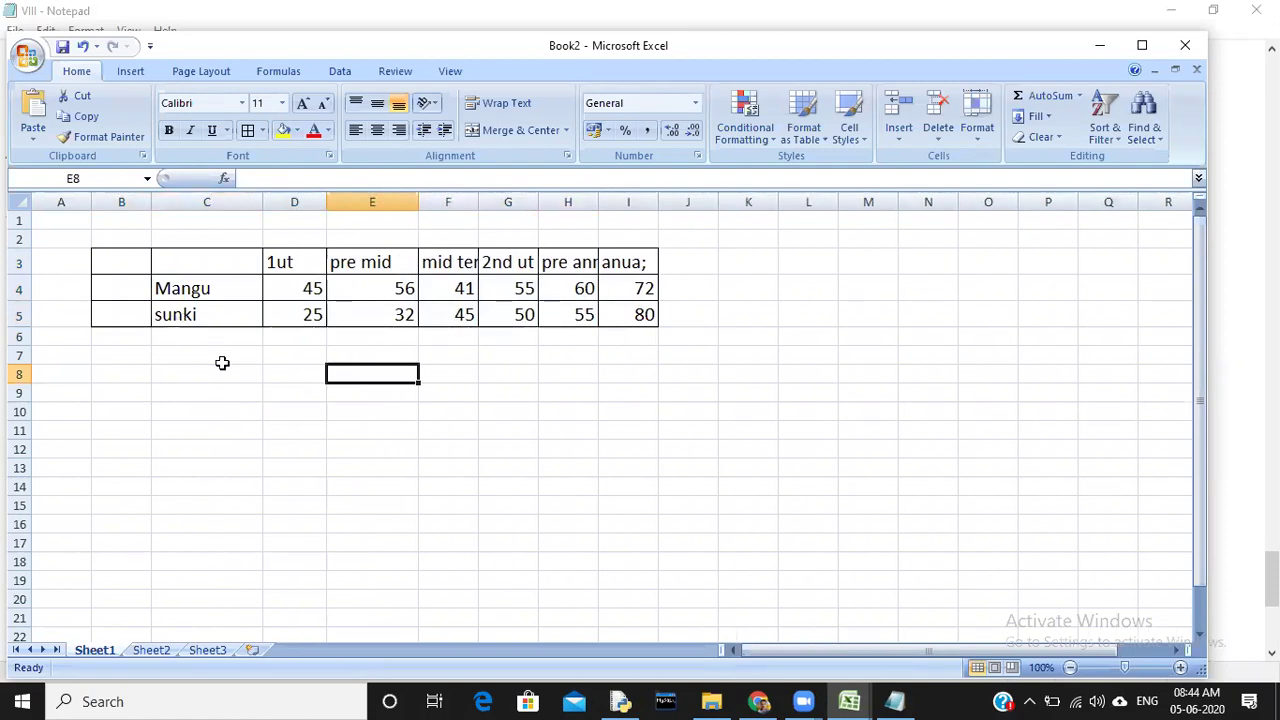
Step: Select the student names together with their scores in rows 4–5, then move off the table
left_click(218, 318)
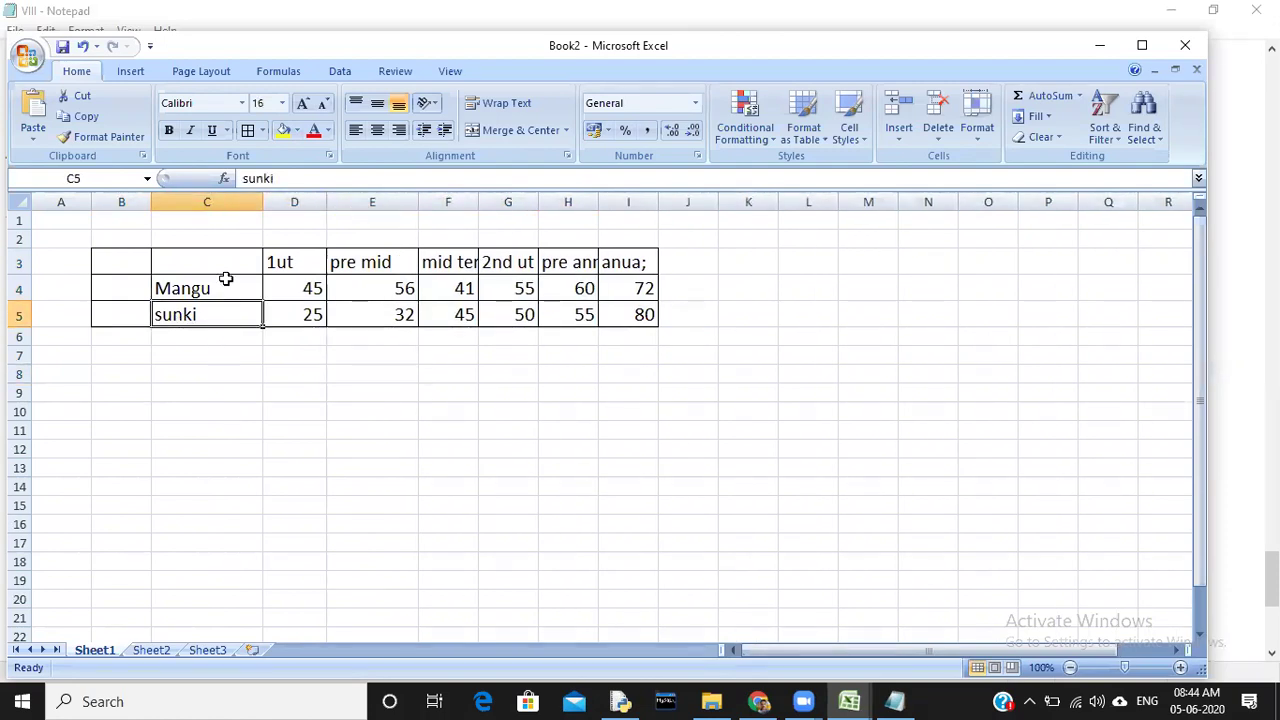
left_click(250, 355)
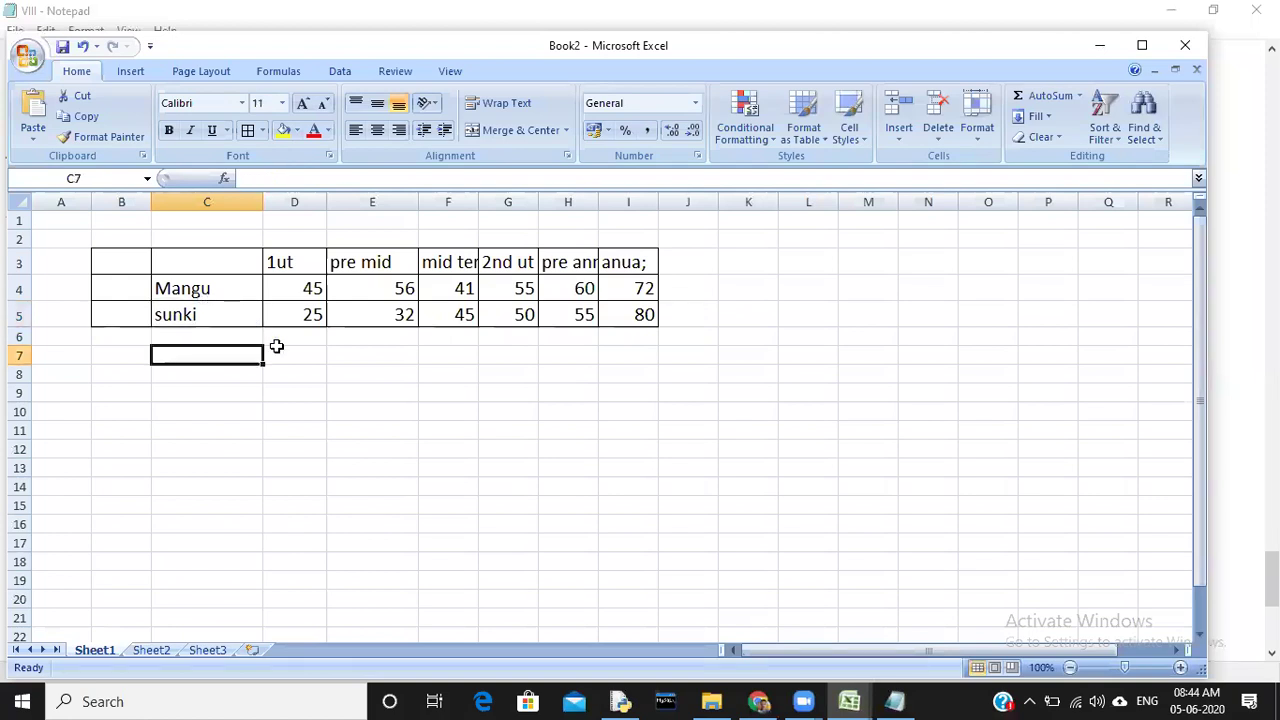
key("Up")
key("Up")
key("Up")
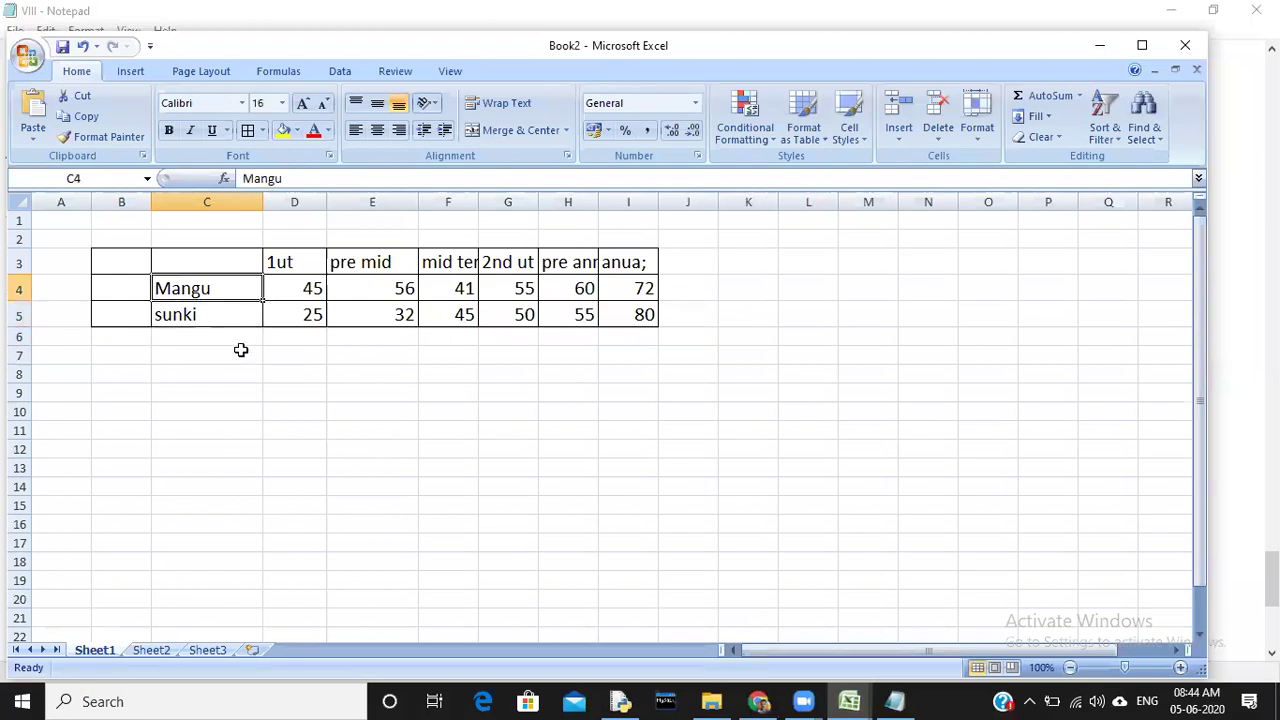
left_click(215, 300)
left_click_drag(220, 289, 372, 314)
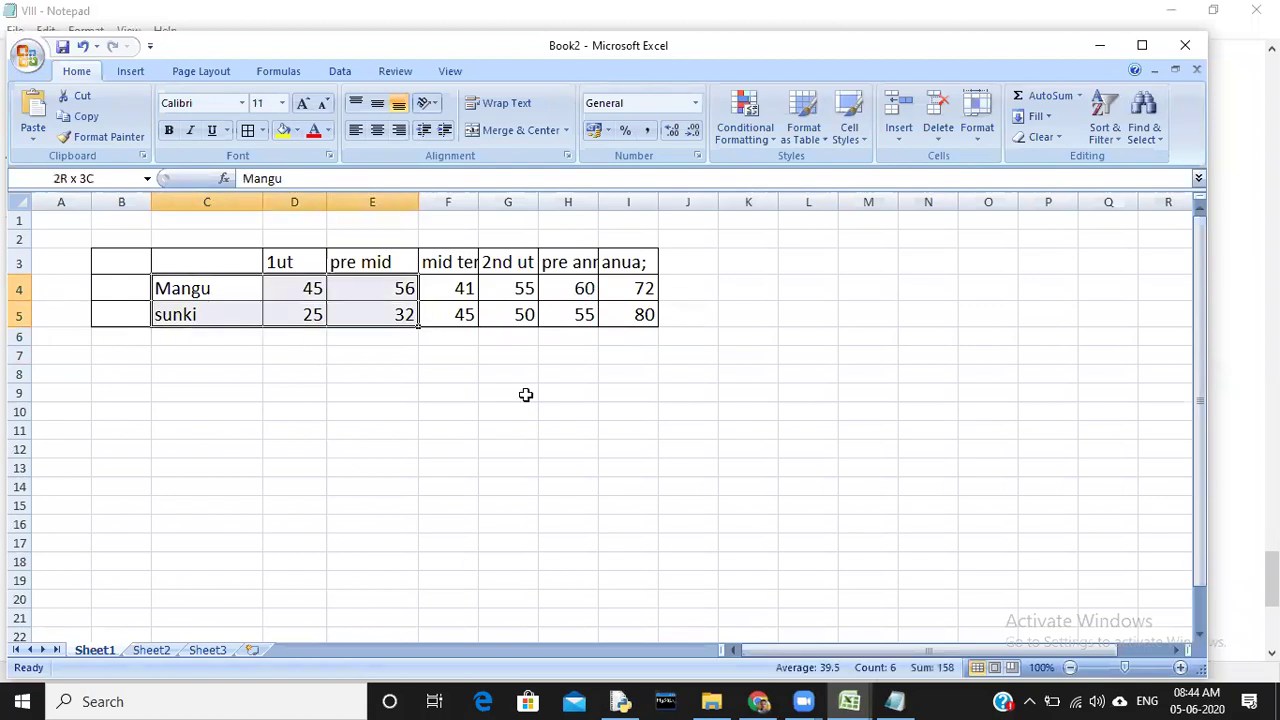
mouse_move(300, 290)
left_mouse_down()
mouse_move(229, 280)
mouse_move(643, 310)
left_mouse_up()
key("Down")
key("Down")
key("Down")
key("Right")
key("Right")
key("Right")
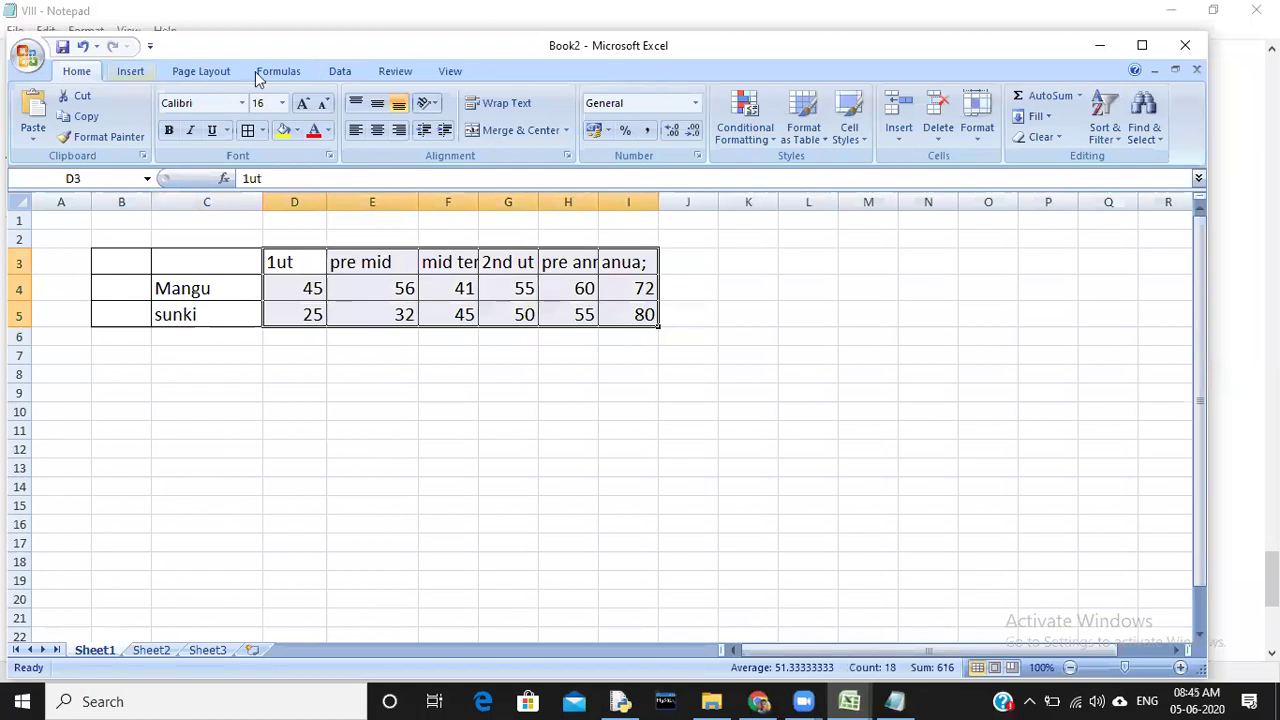
Step: Scroll down the sheet and bring up the Insert tab's chart types
scroll(300, 75, "down", 2)
scroll(339, 73, "down", 1)
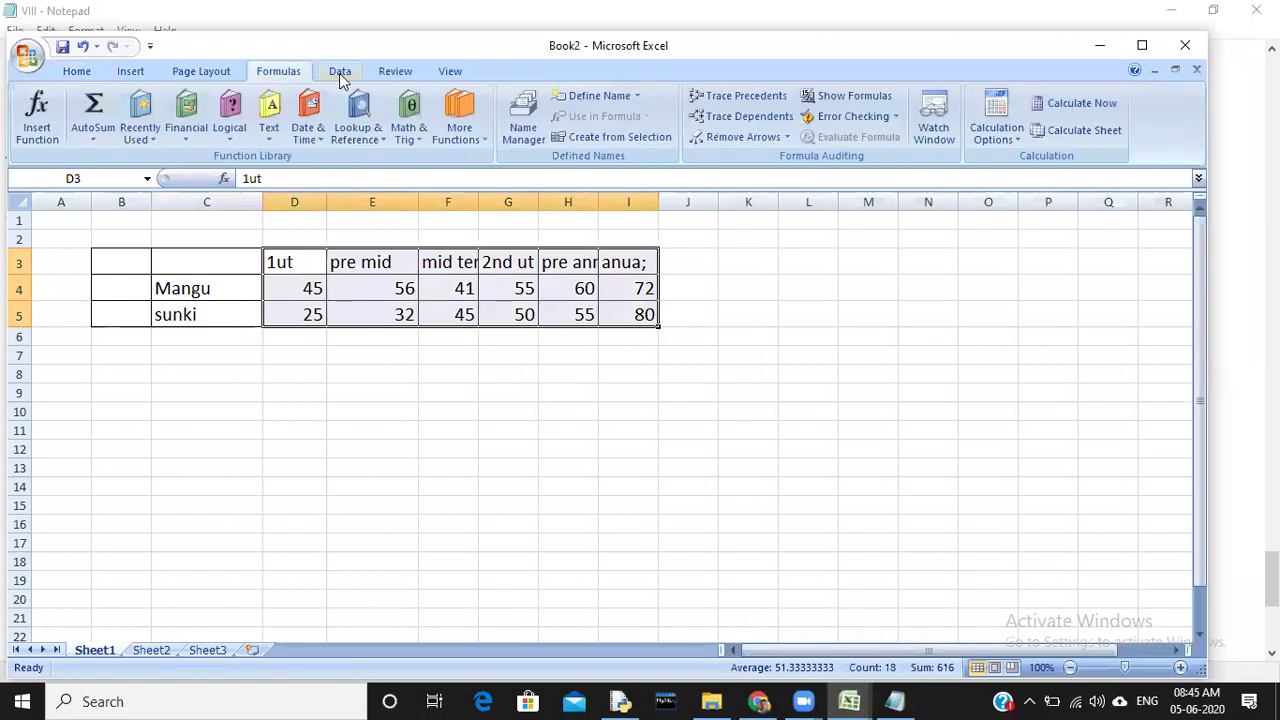
scroll(399, 71, "down", 1)
scroll(204, 90, "down", 2)
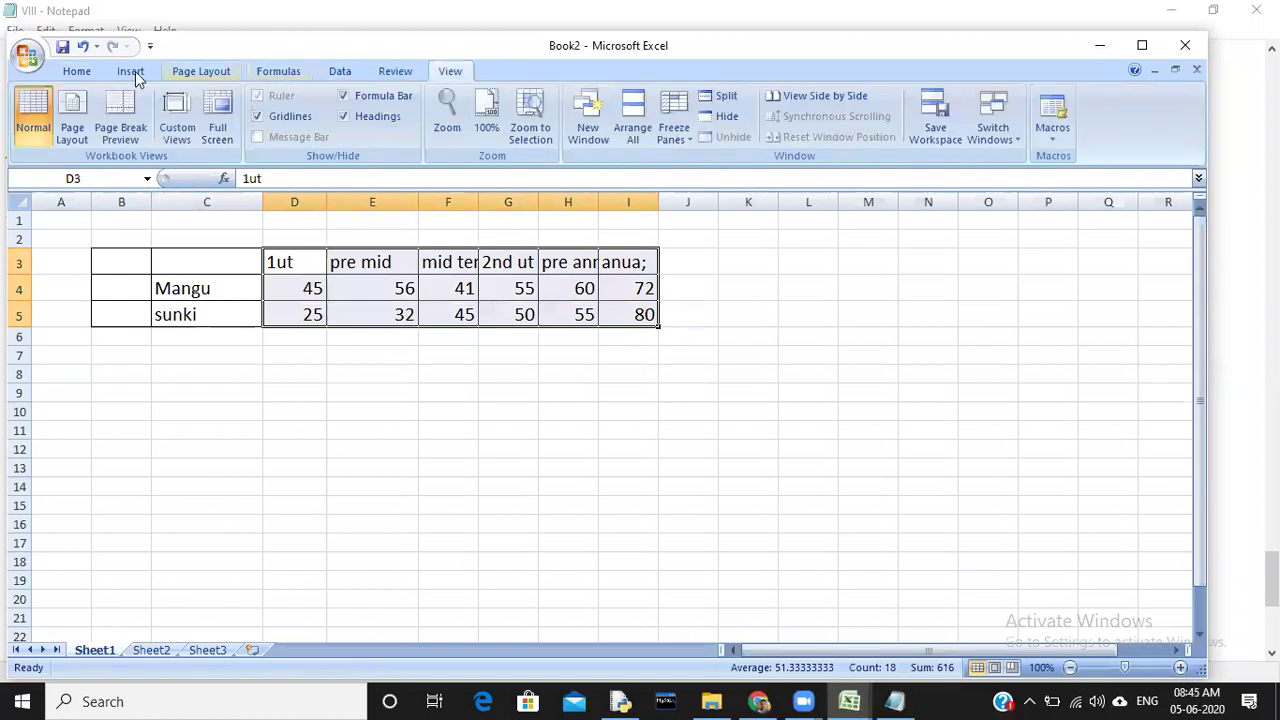
left_click(135, 71)
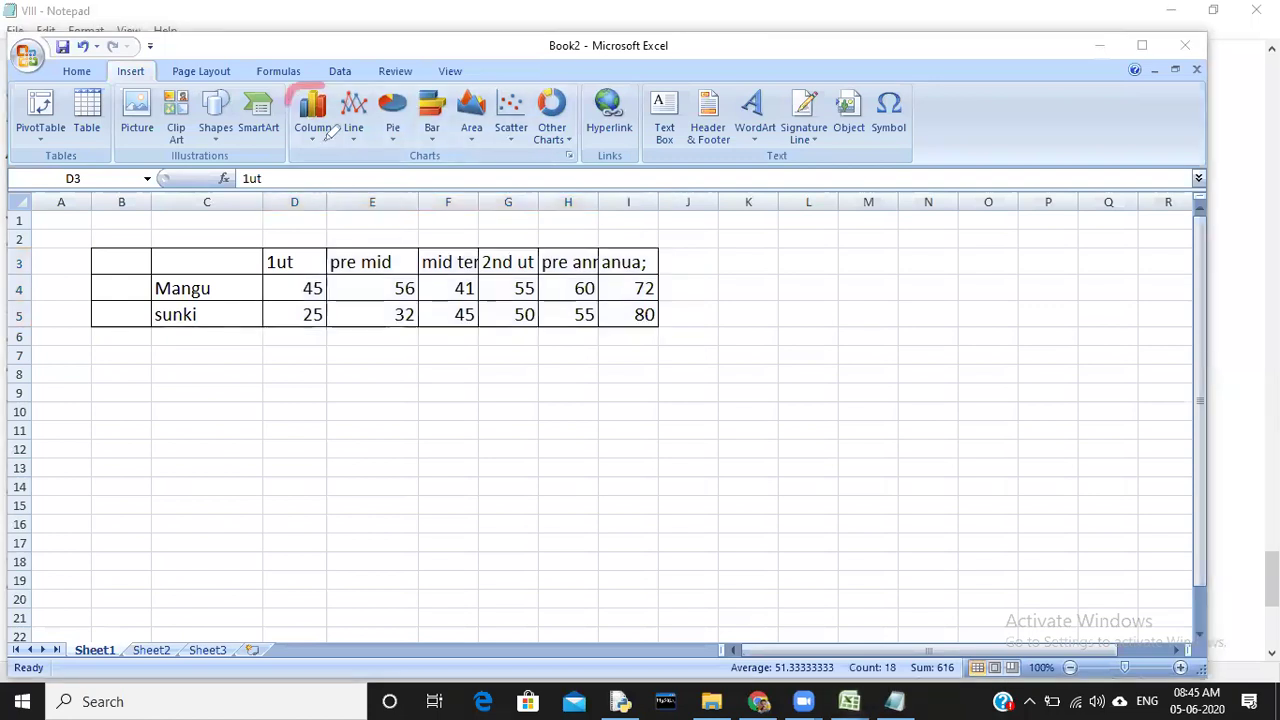
mouse_move(318, 88)
left_mouse_down()
mouse_move(300, 88)
mouse_move(345, 130)
left_mouse_up()
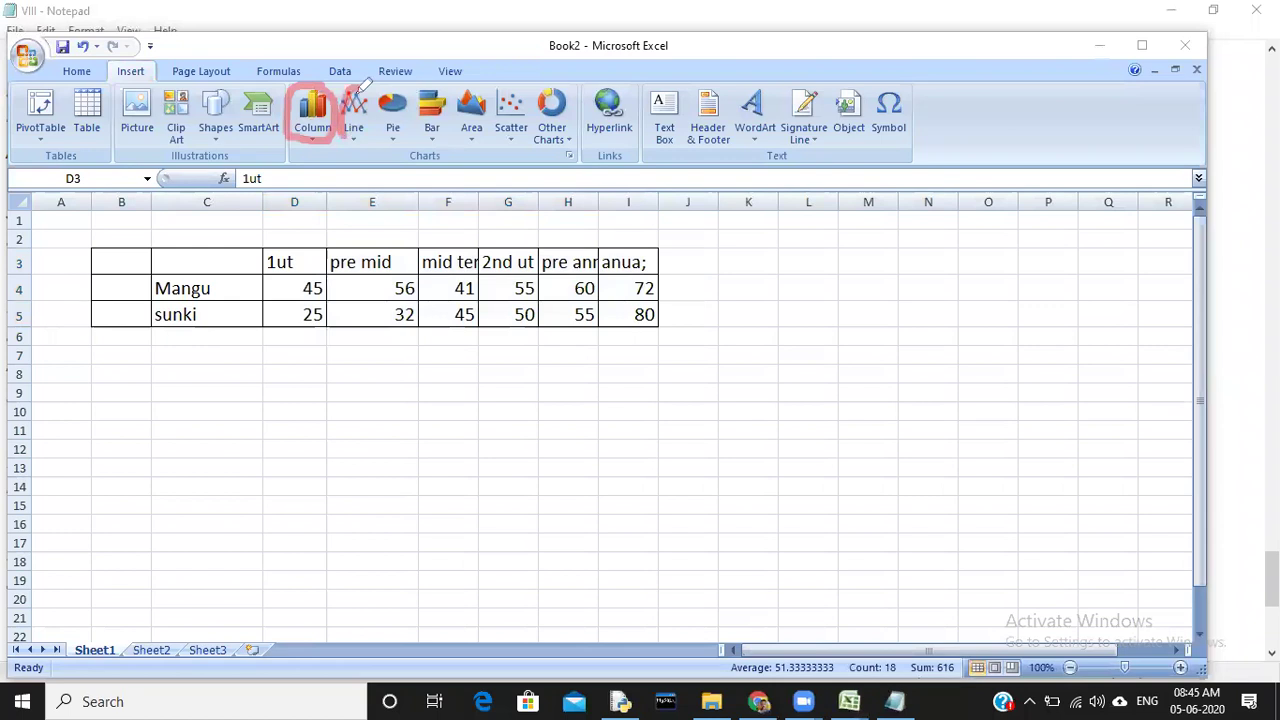
left_click_drag(392, 95, 400, 80)
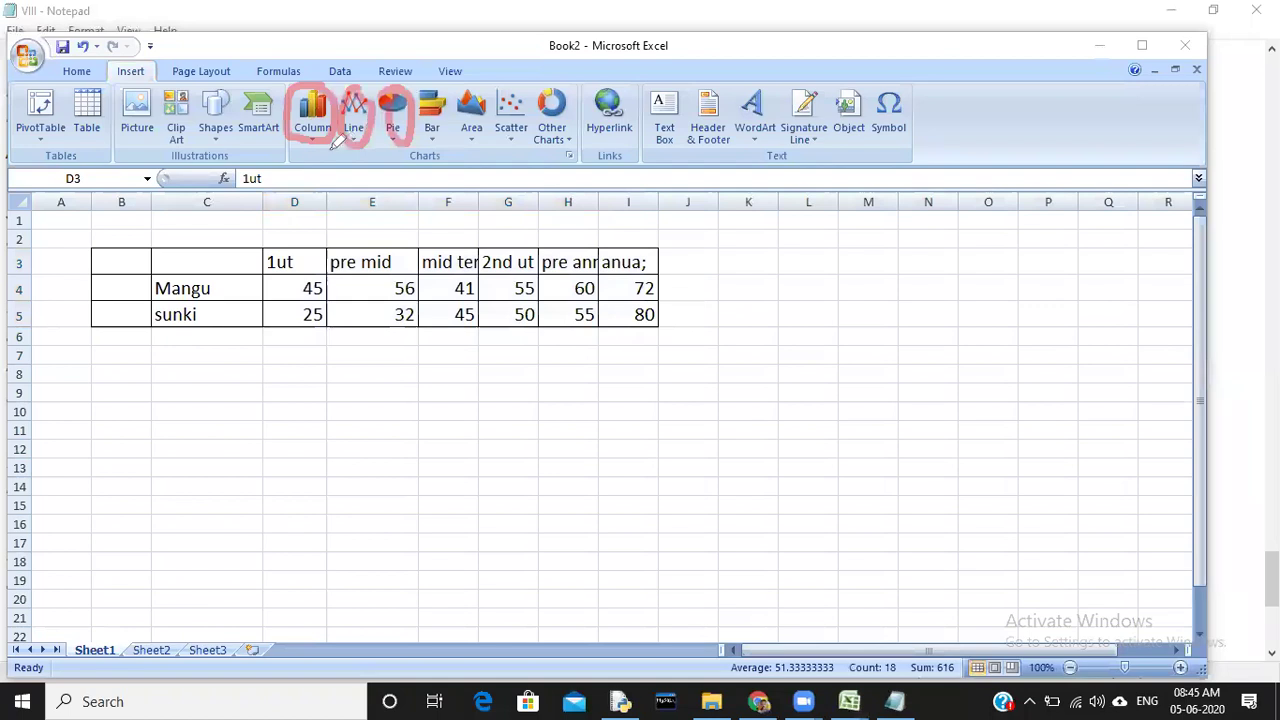
left_click_drag(314, 145, 292, 150)
left_click_drag(372, 64, 362, 150)
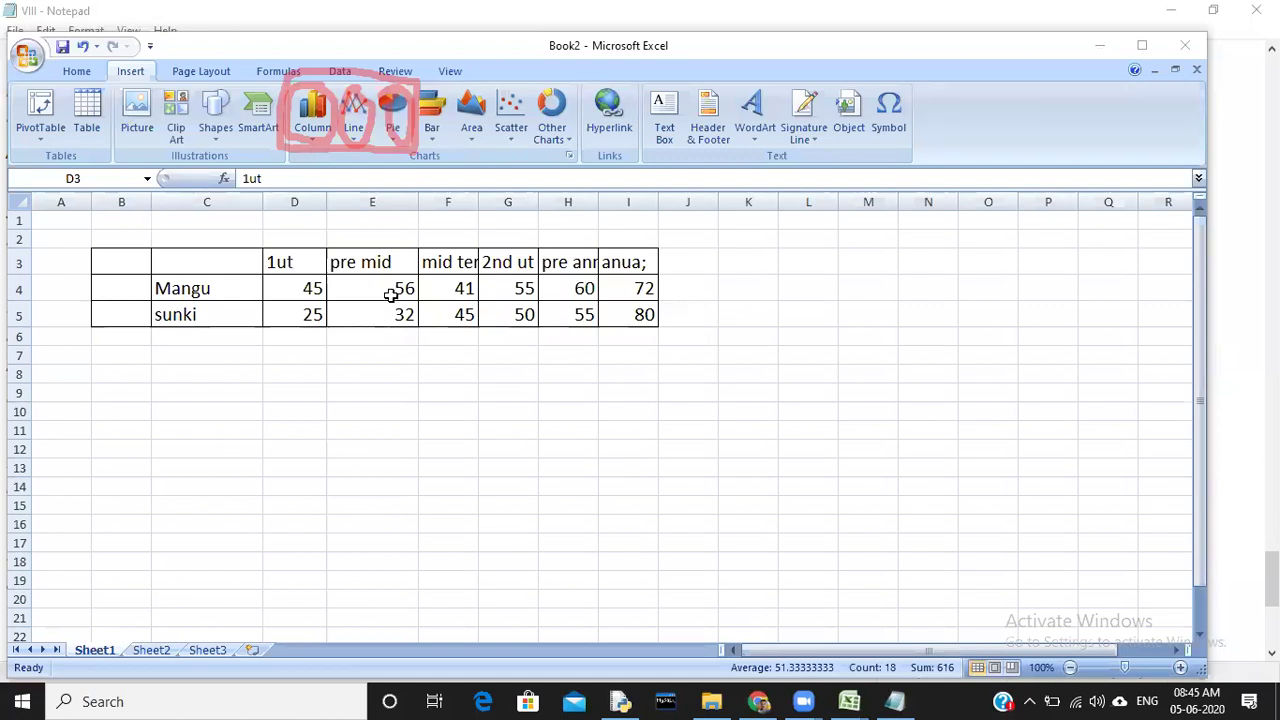
key("Escape")
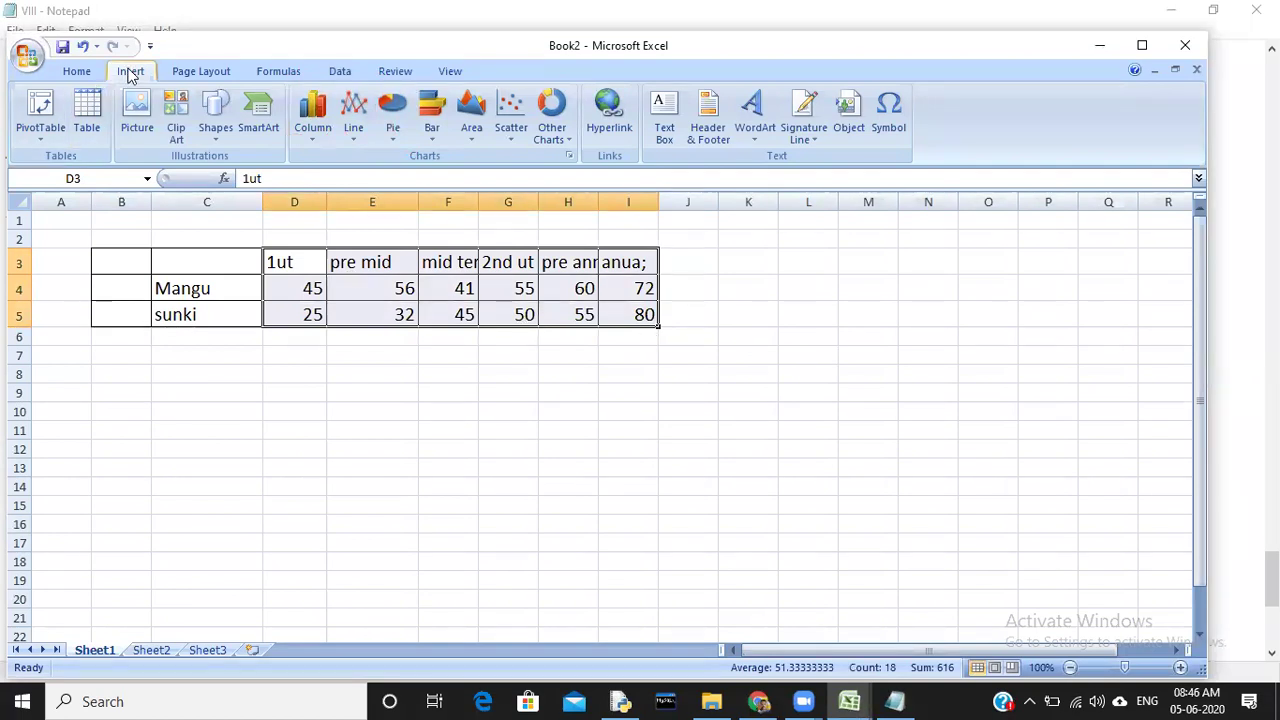
left_click(357, 147)
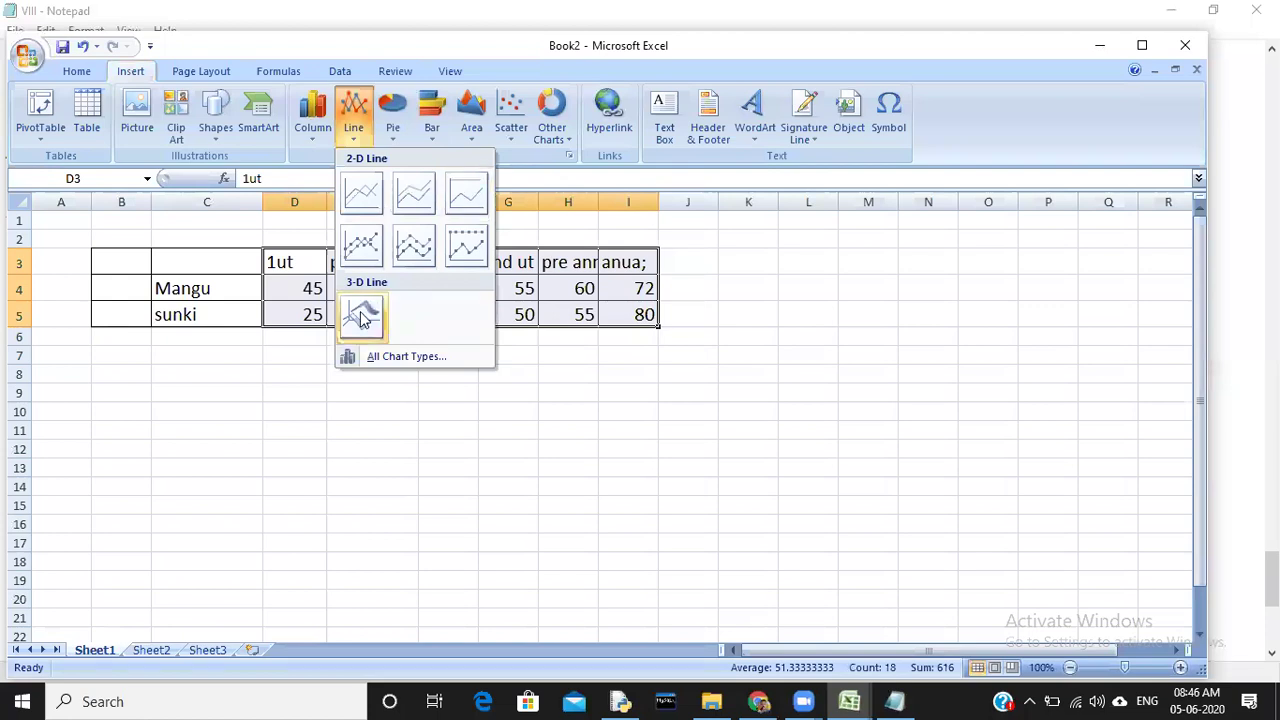
left_click(413, 195)
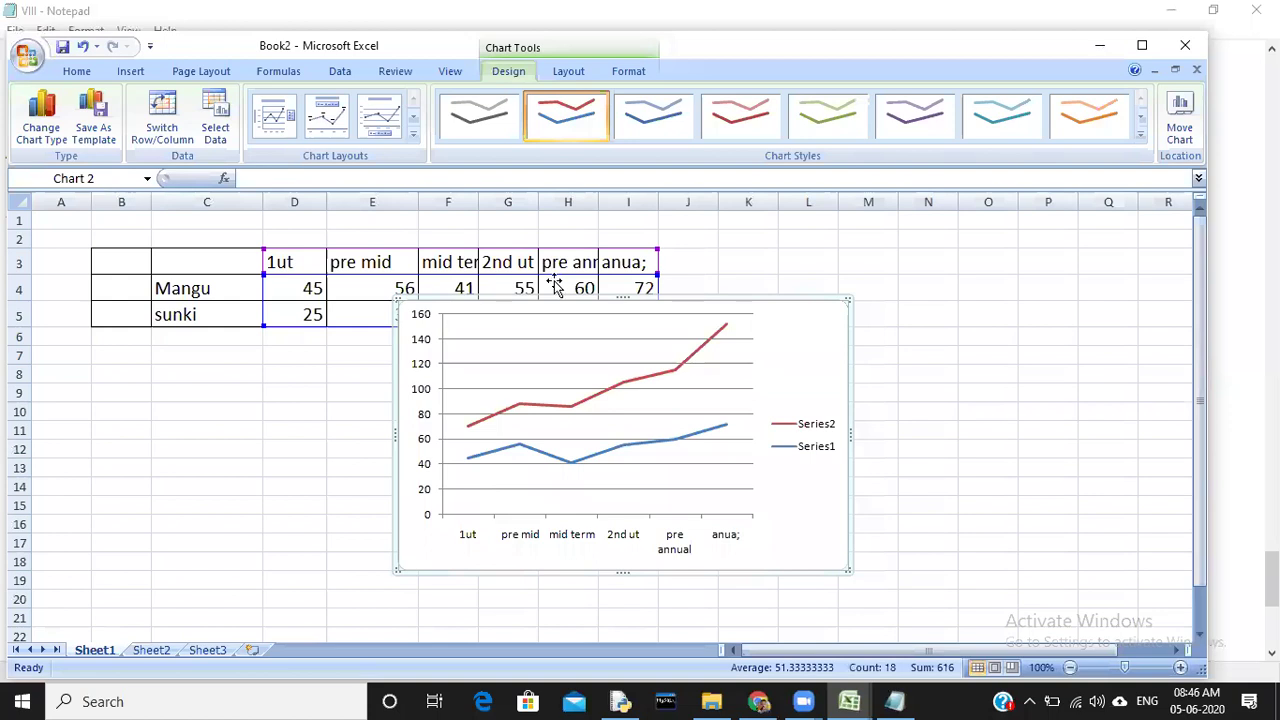
left_click(643, 305)
left_click(362, 326)
key("Delete")
Step: Insert a 3-D stacked column chart of the exam headings and scores in D3:I5
left_click_drag(282, 265, 656, 313)
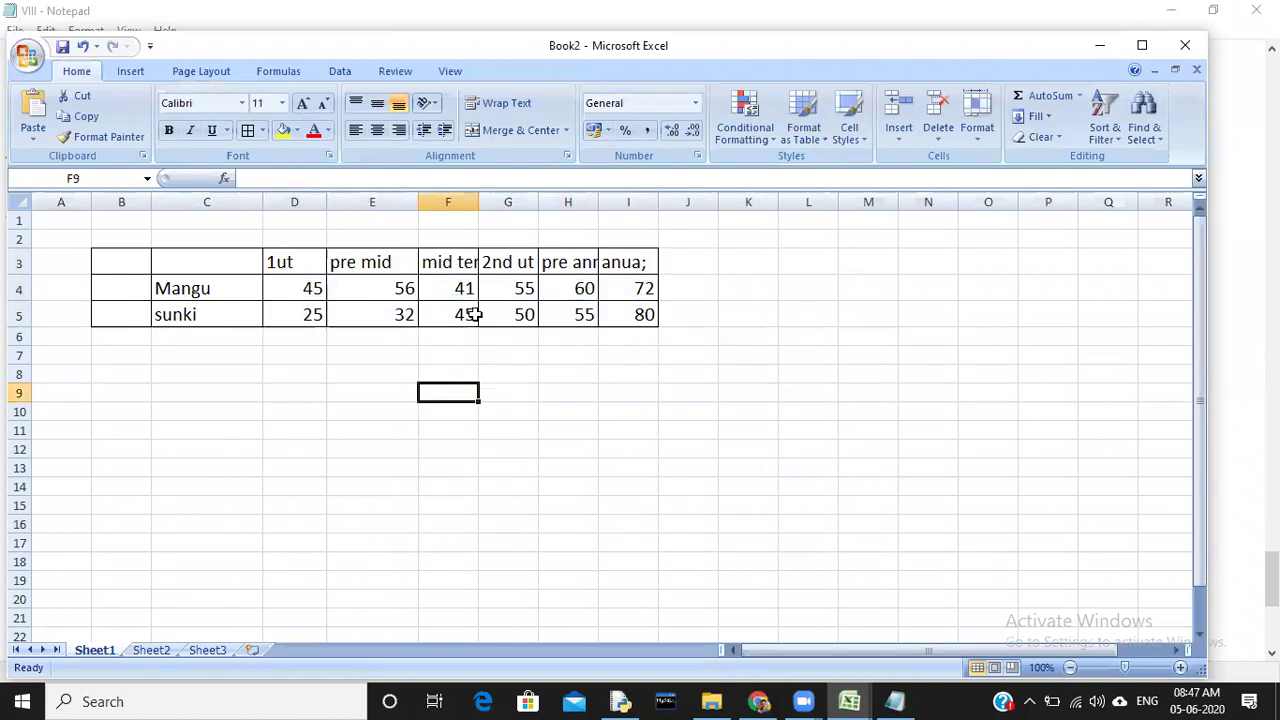
mouse_move(322, 262)
left_mouse_down()
mouse_move(567, 314)
mouse_move(634, 314)
left_mouse_up()
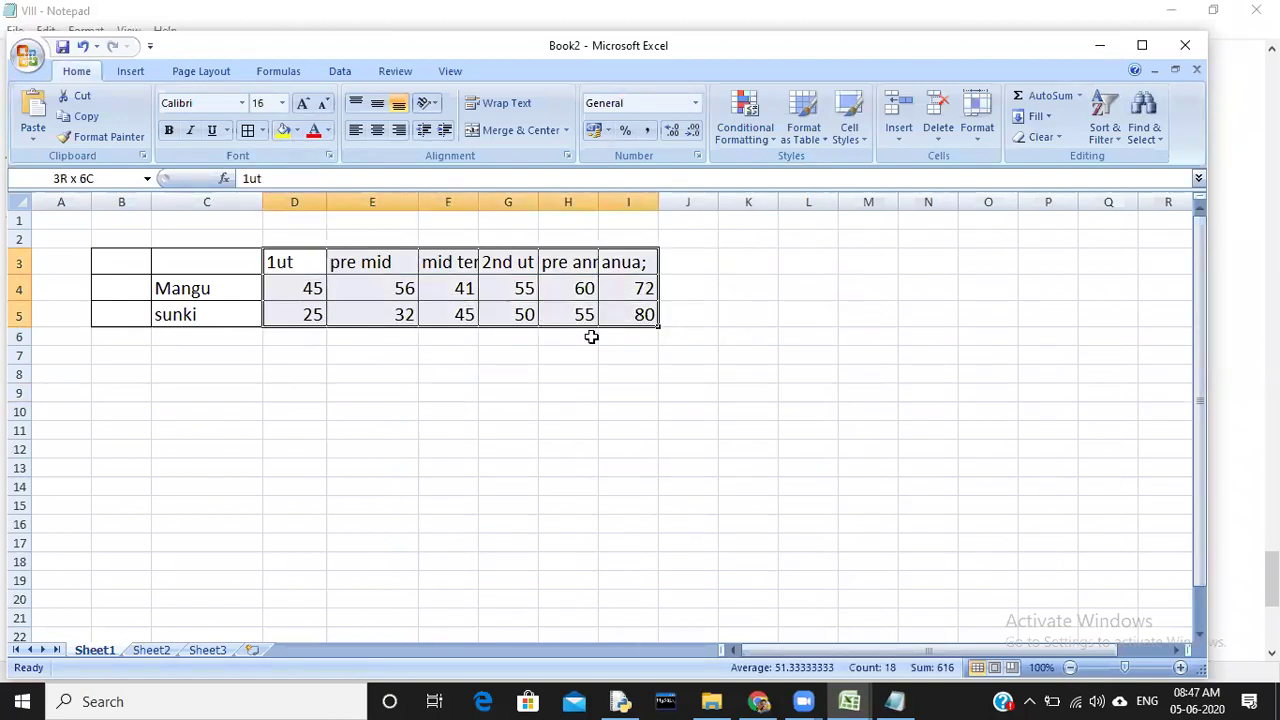
left_click(131, 71)
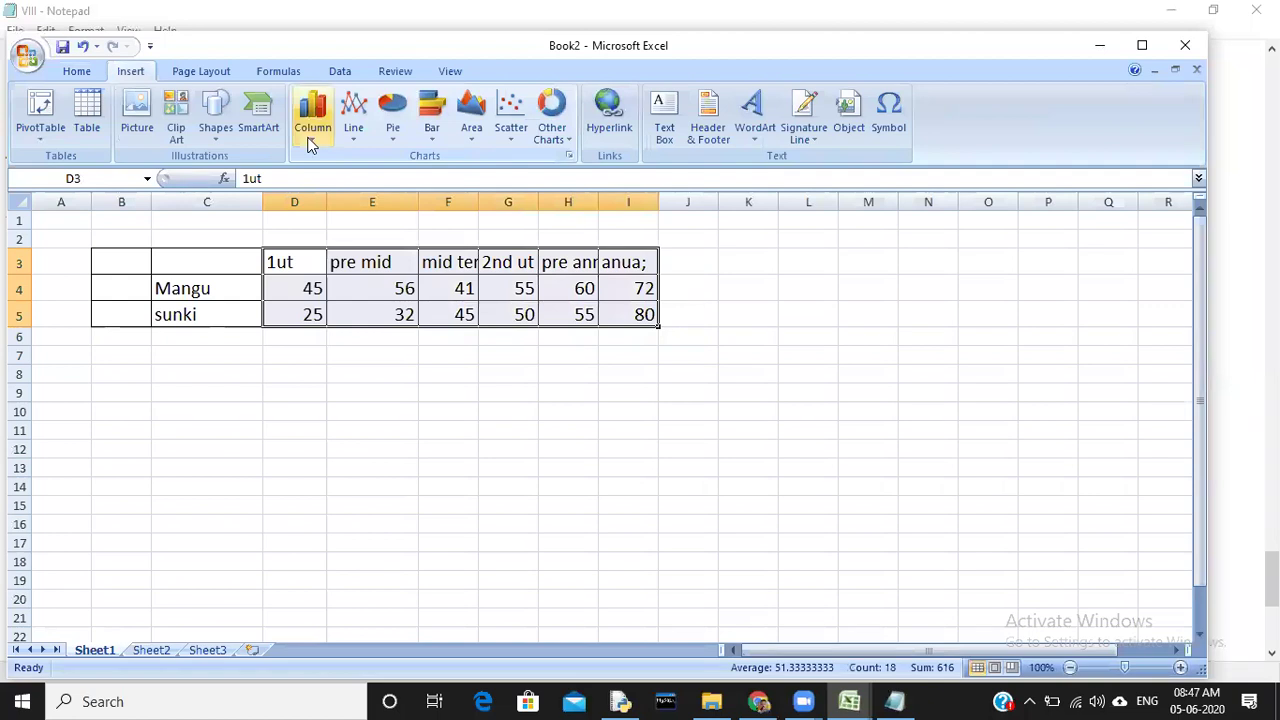
left_click(310, 140)
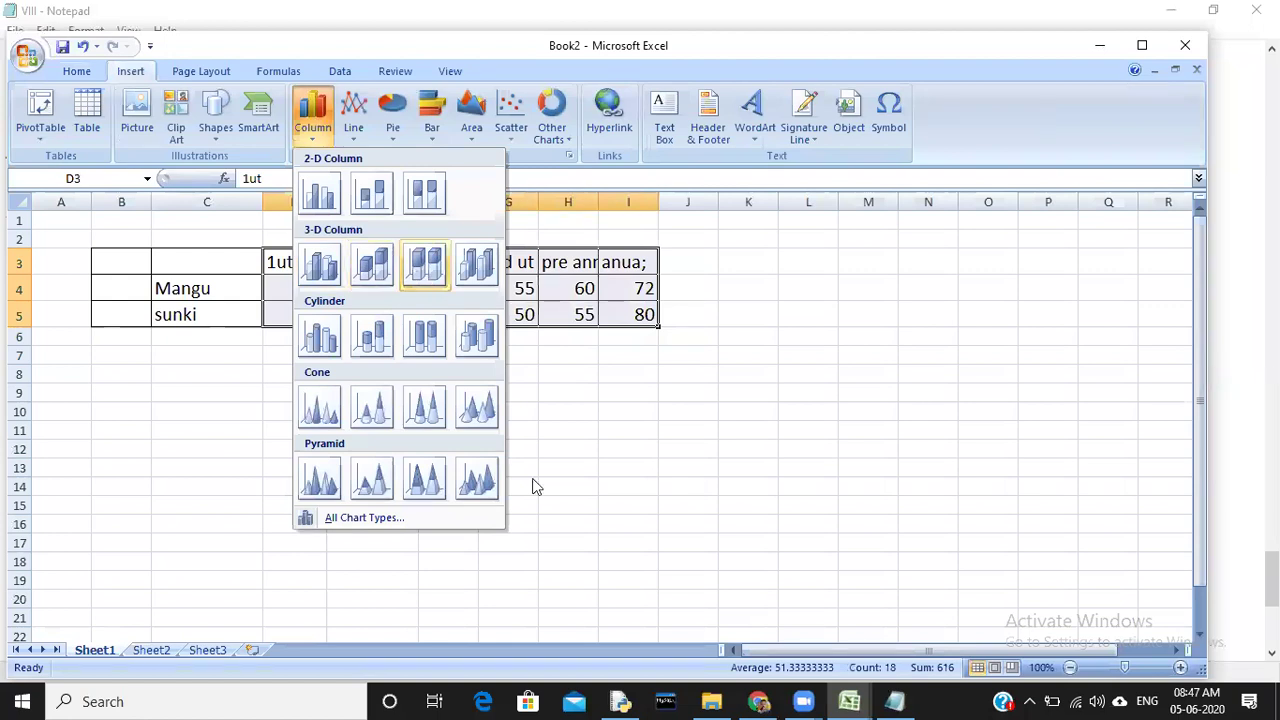
key("Return")
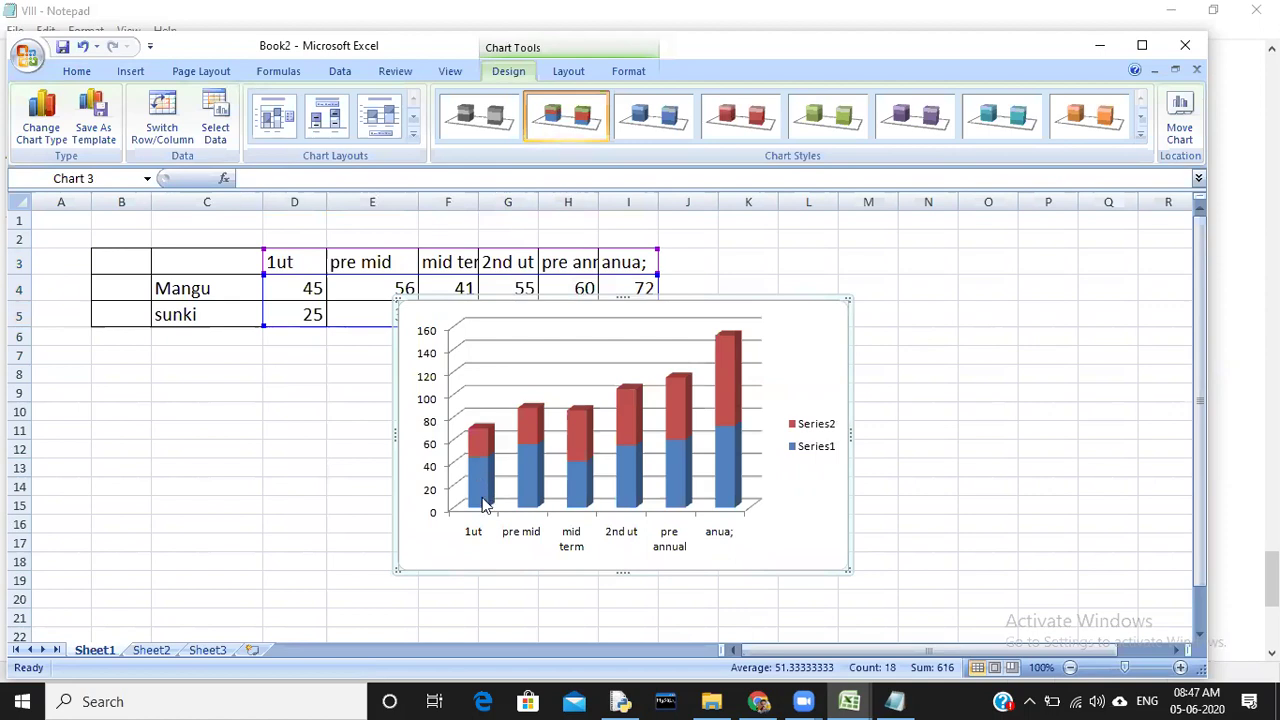
Step: Mark up the 1ut column with pen annotations, then clear them and delete the chart
mouse_move(494, 481)
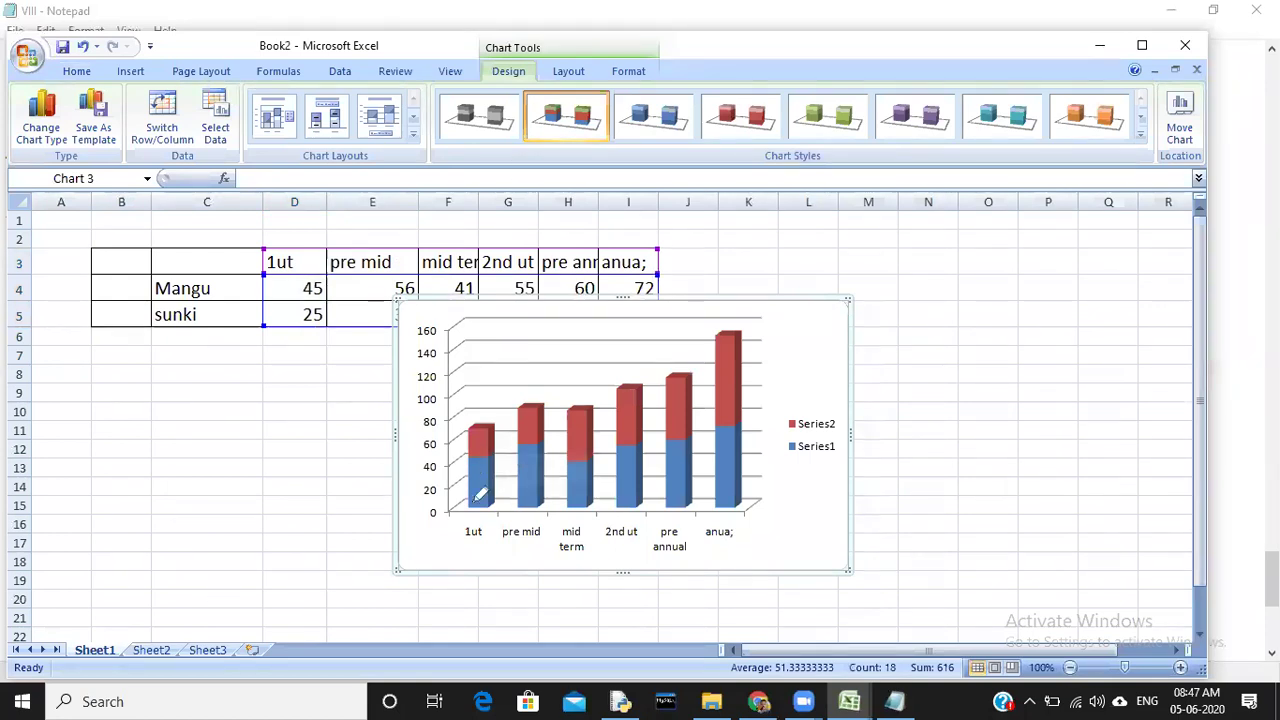
left_click_drag(503, 473, 495, 468)
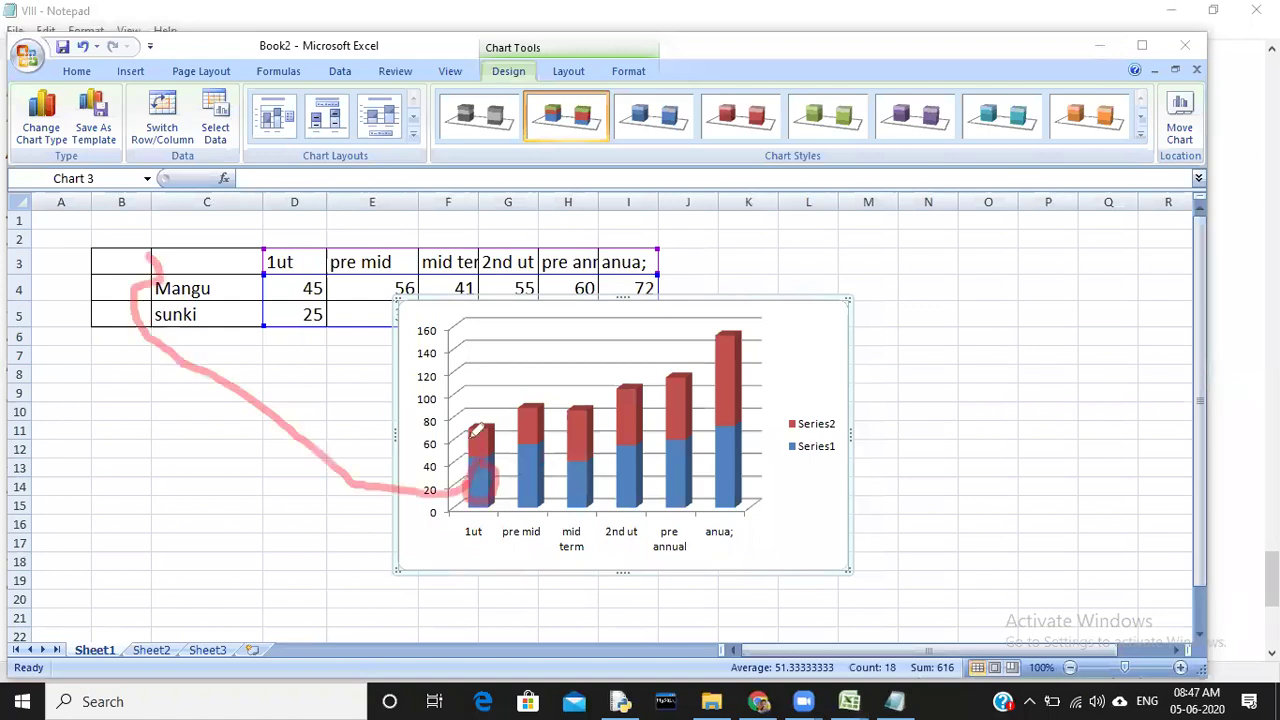
left_click_drag(490, 420, 494, 432)
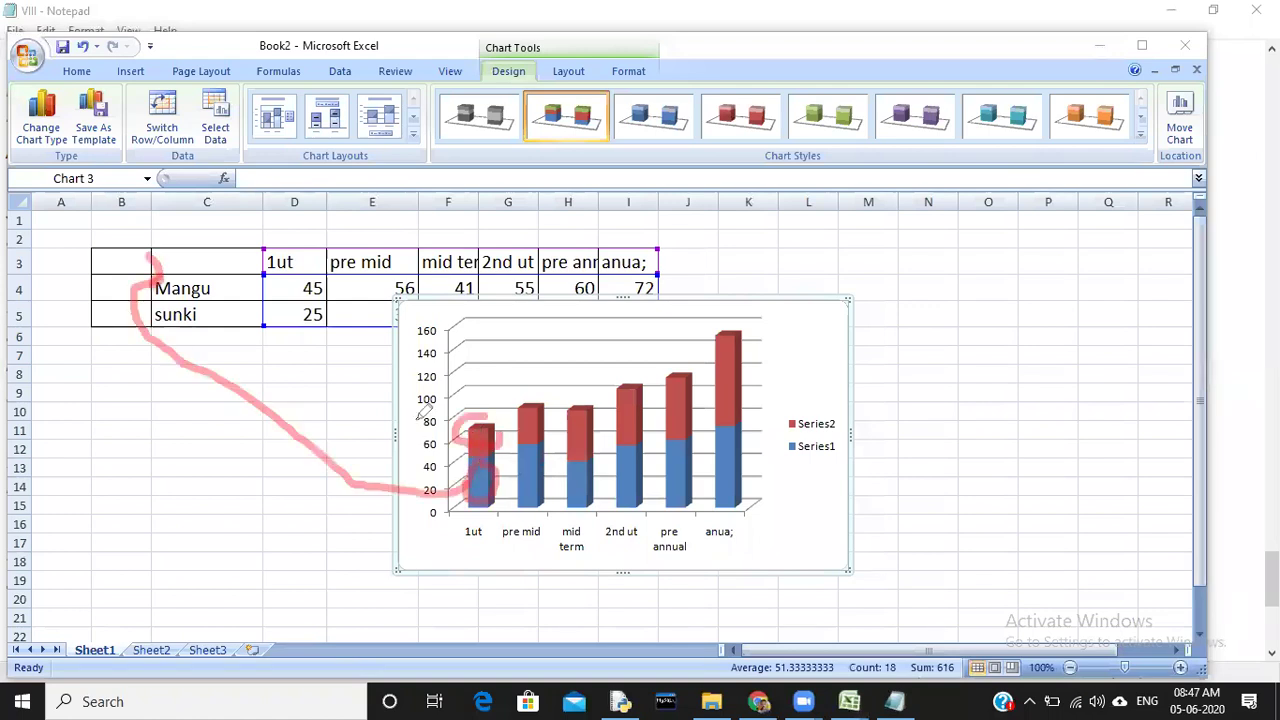
mouse_move(253, 318)
left_mouse_down()
mouse_move(242, 308)
mouse_move(211, 340)
left_mouse_up()
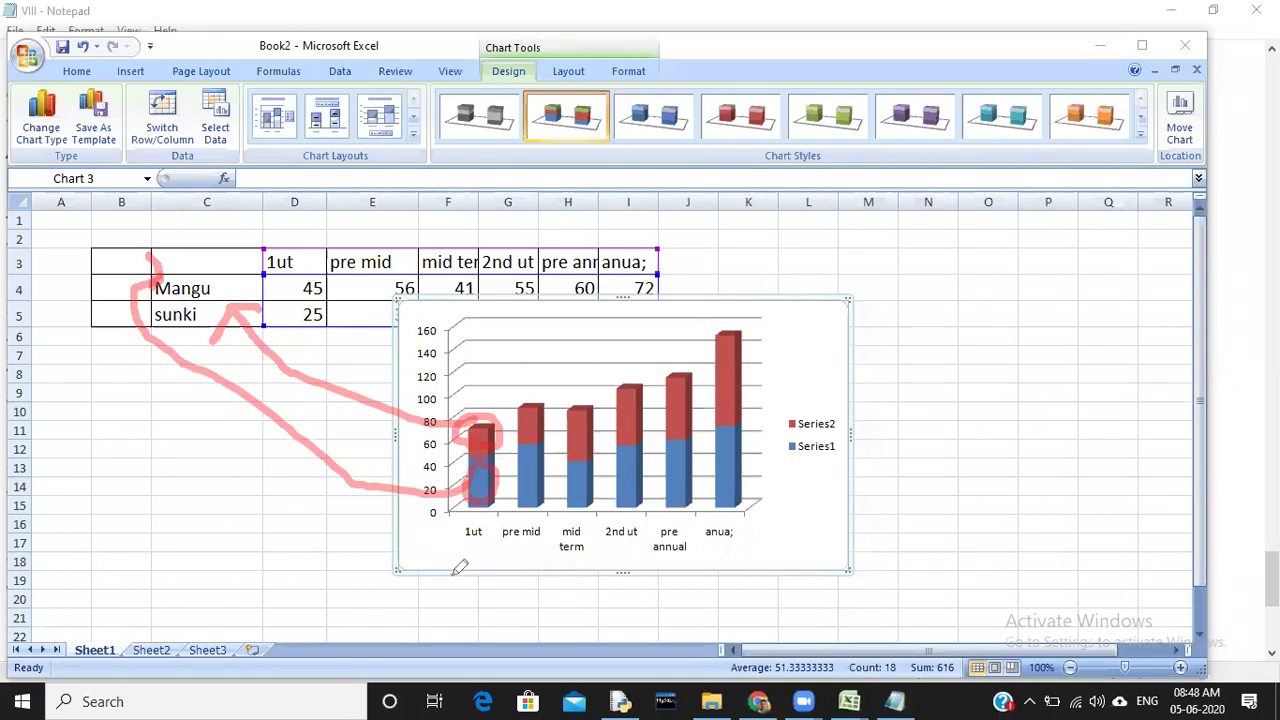
key("e")
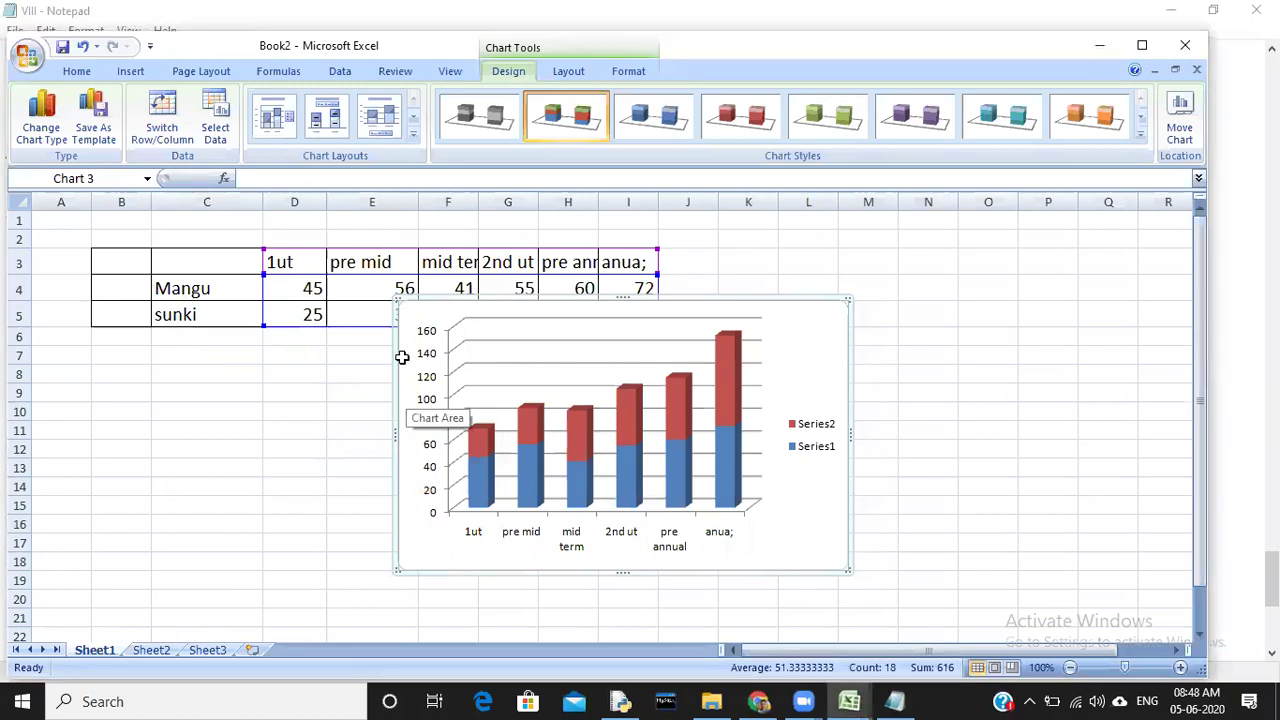
key("Delete")
Step: Insert a 2-D Exploded Pie chart of the D3:I5 exam scores
left_click(128, 72)
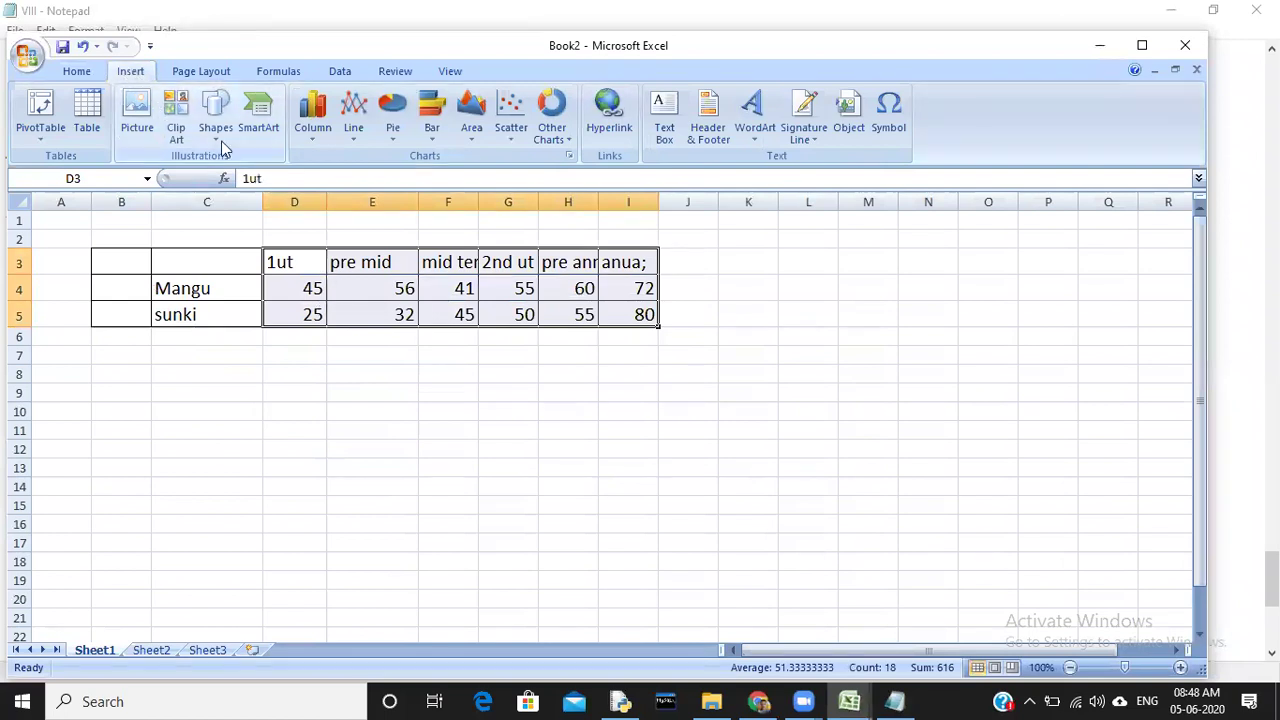
left_click(391, 140)
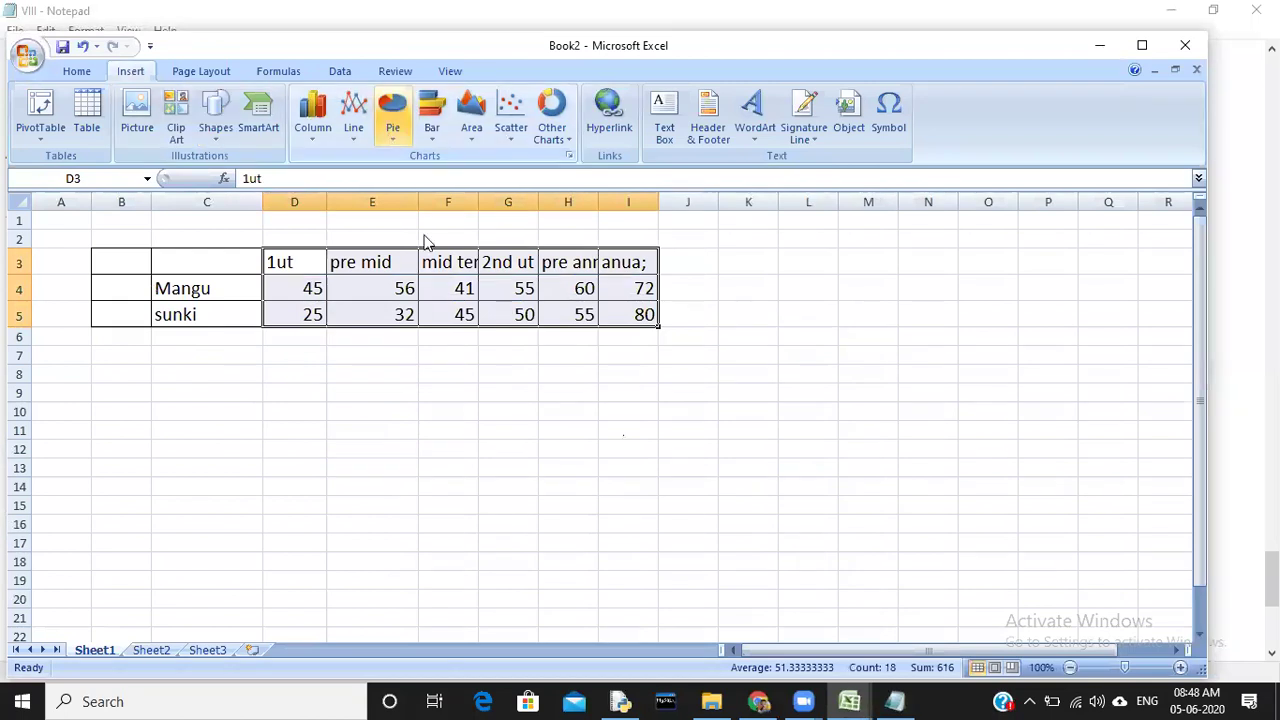
left_click(463, 193)
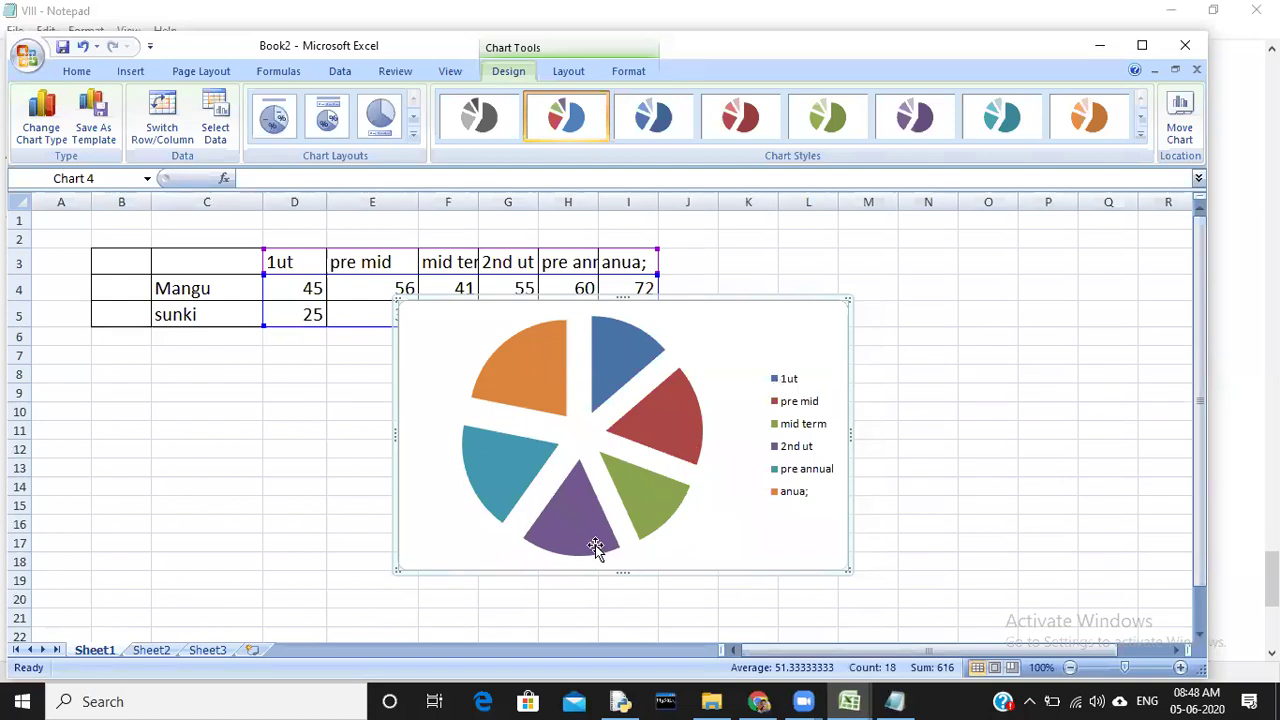
mouse_move(594, 546)
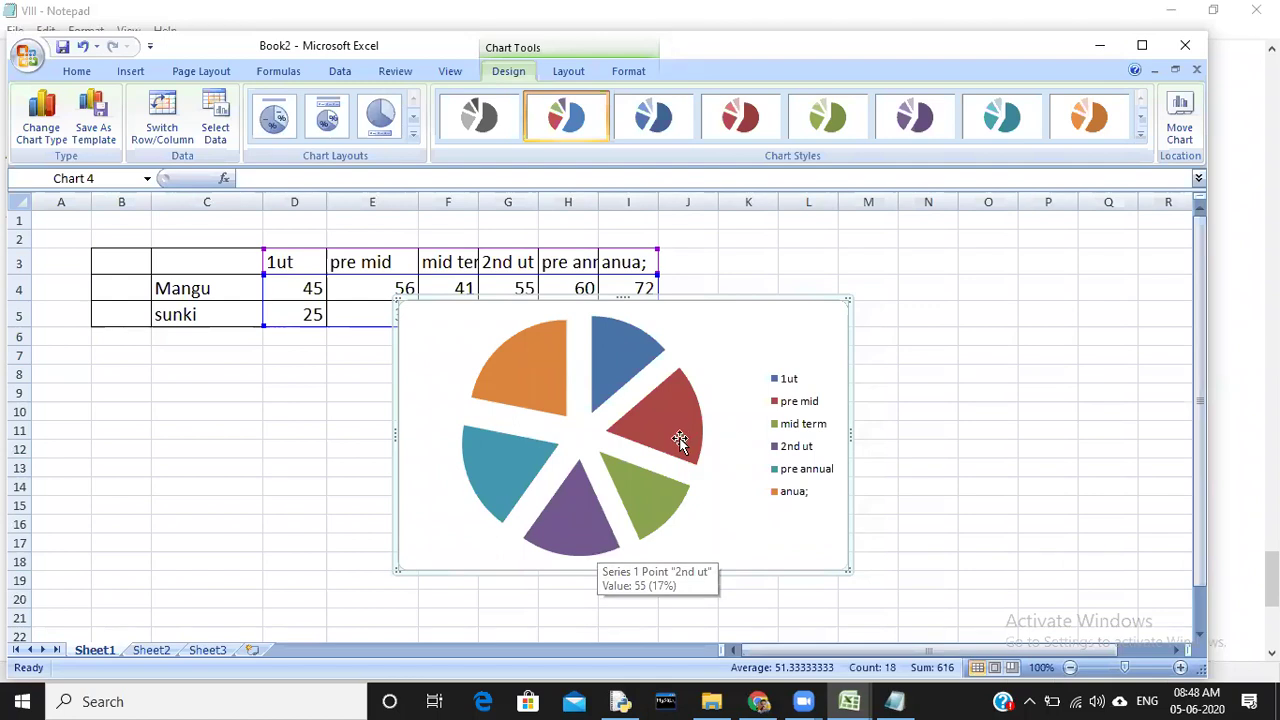
mouse_move(678, 440)
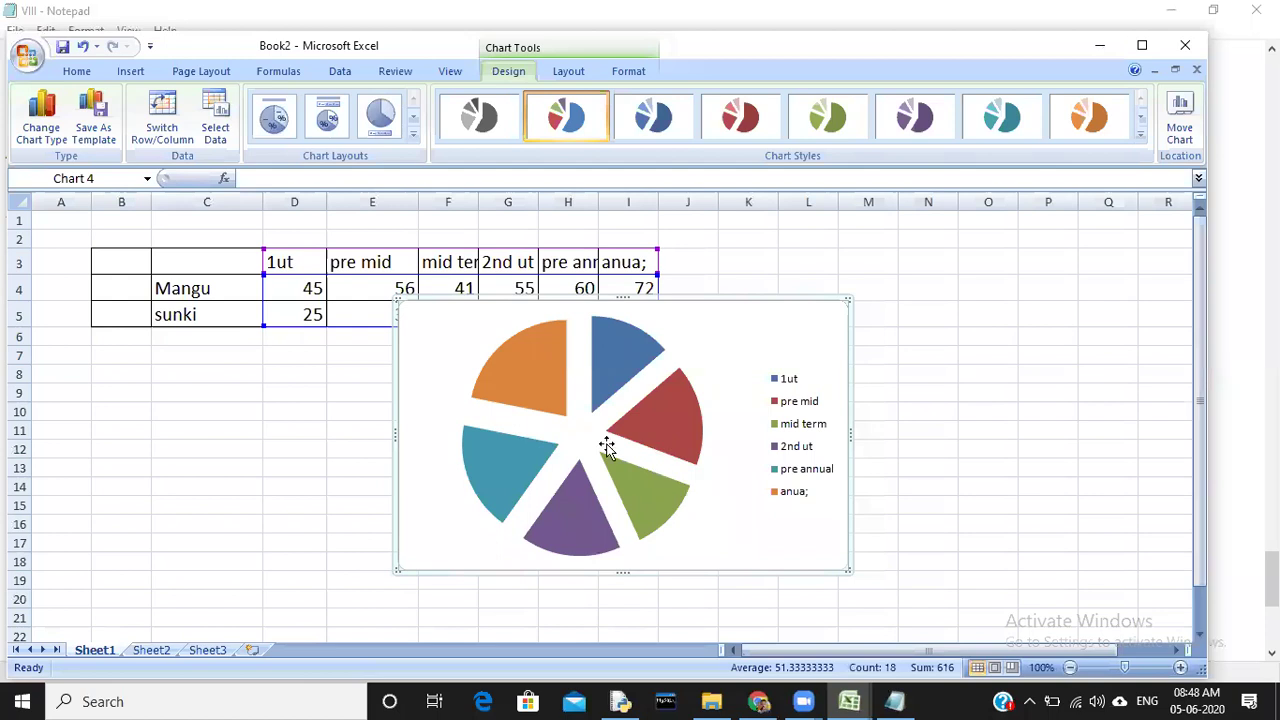
mouse_move(516, 473)
Step: Delete the pie chart and cut the second student's row 5 from the table
key("Delete")
left_click(372, 373)
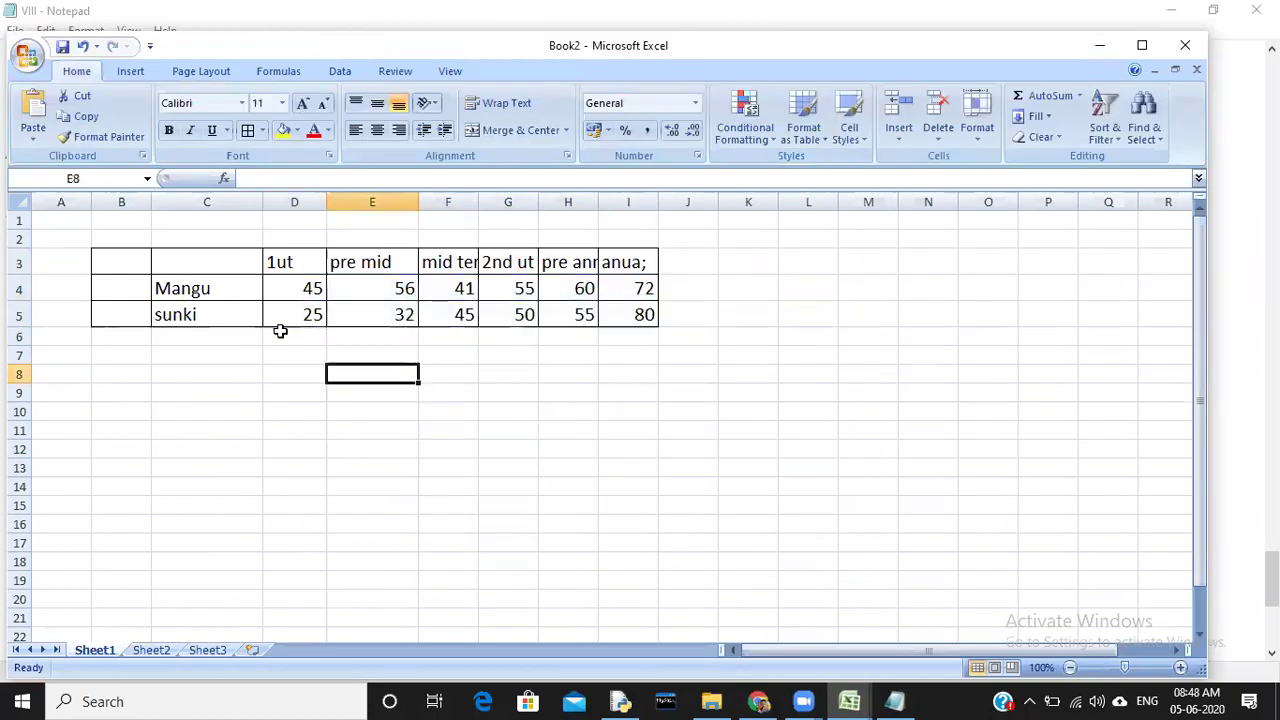
left_click(22, 316)
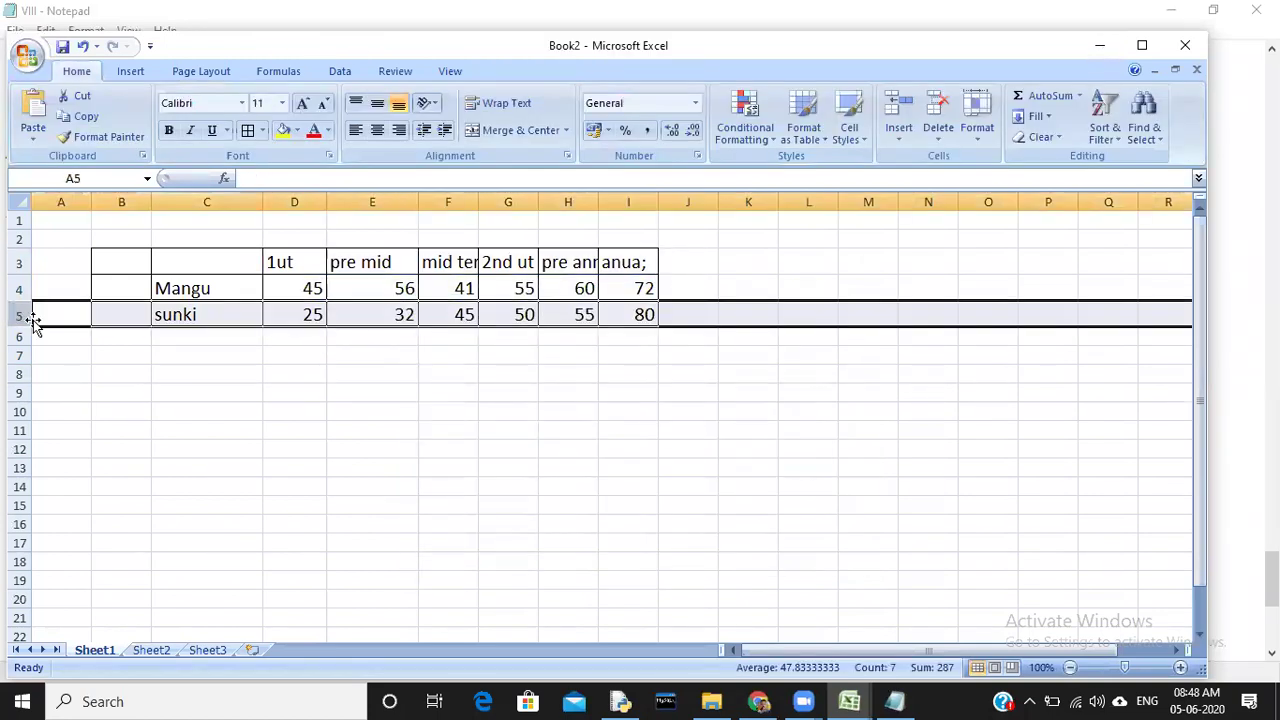
left_click(314, 443)
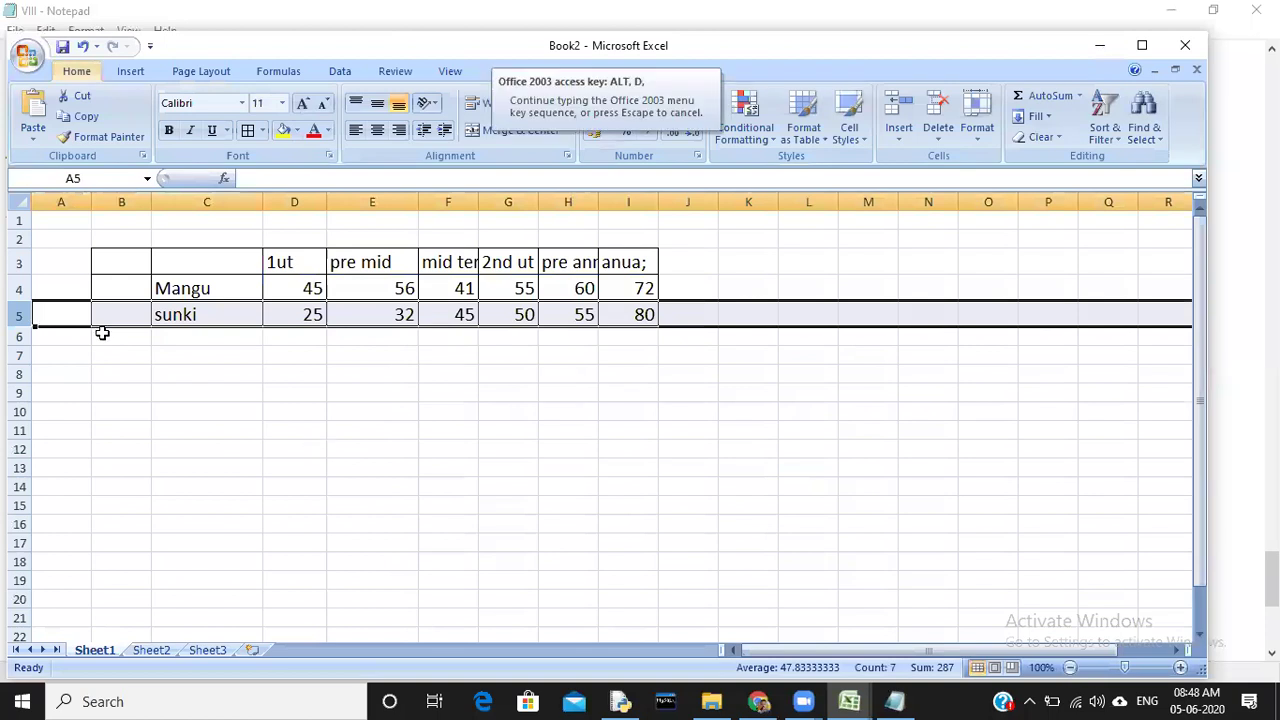
left_click(18, 315)
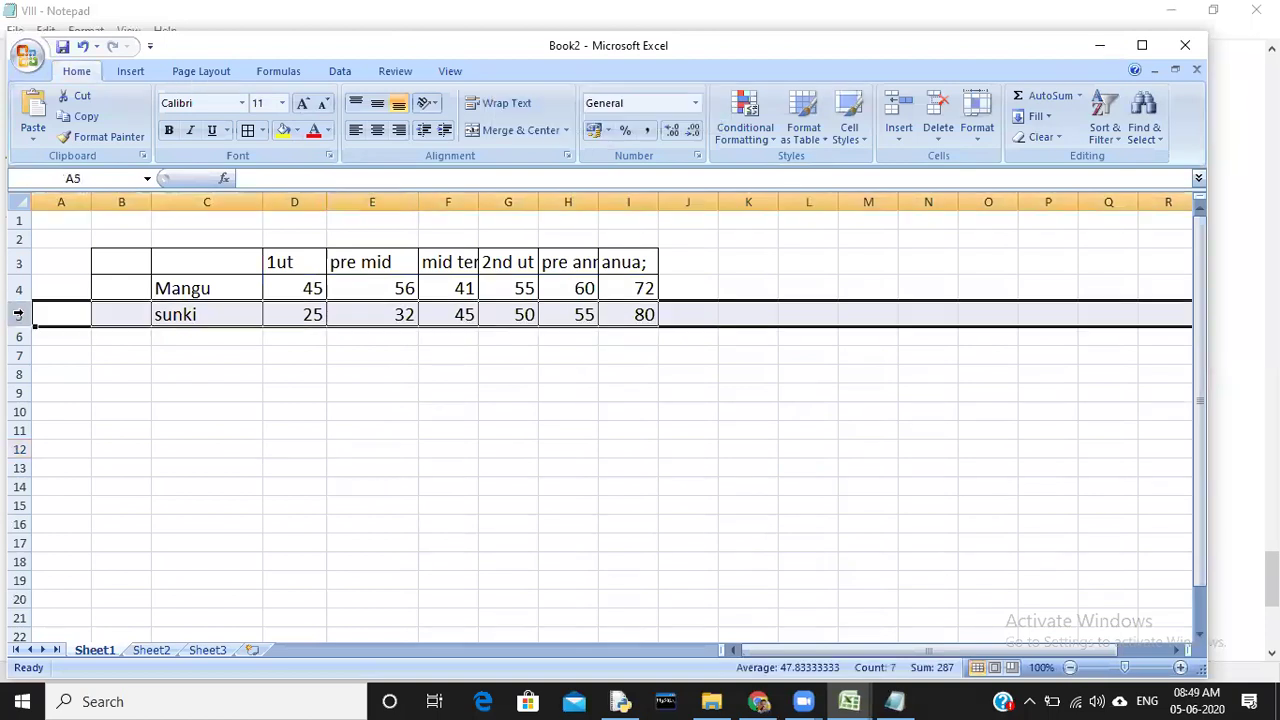
right_click(18, 316)
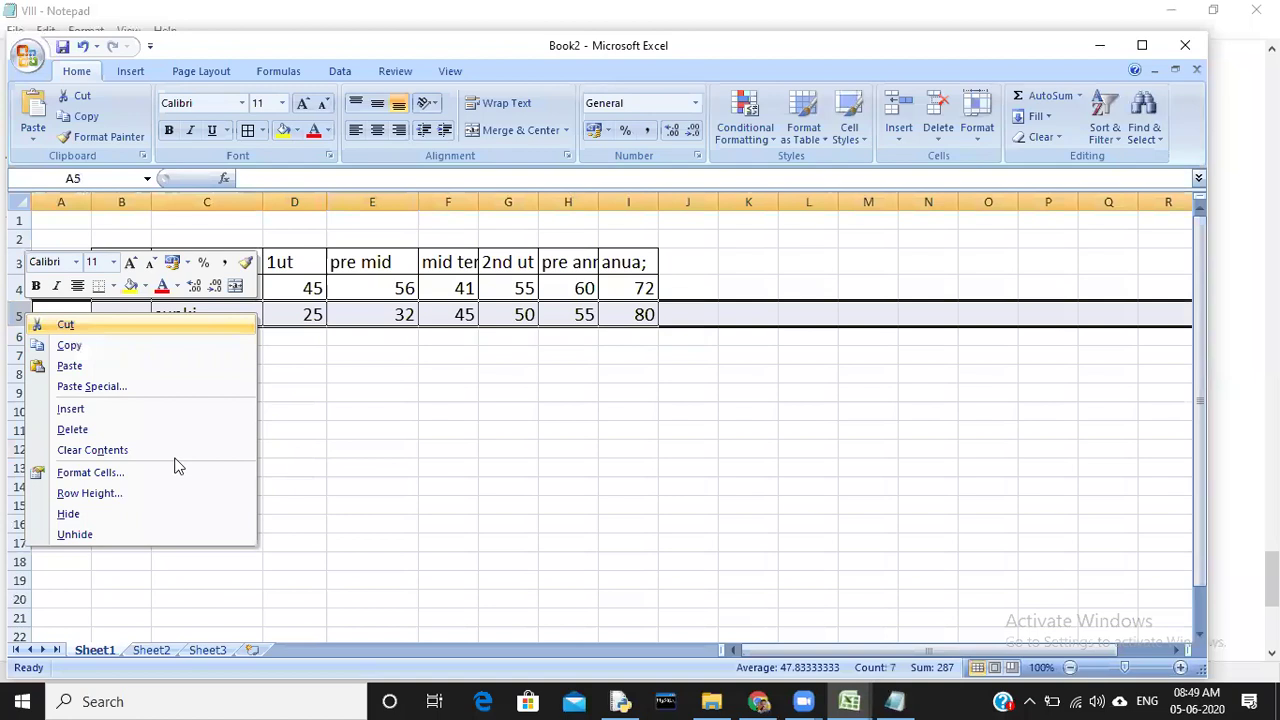
key("ctrl+x")
Step: Paste the cut row into row 34, below the table
scroll(33, 442, "down", 7)
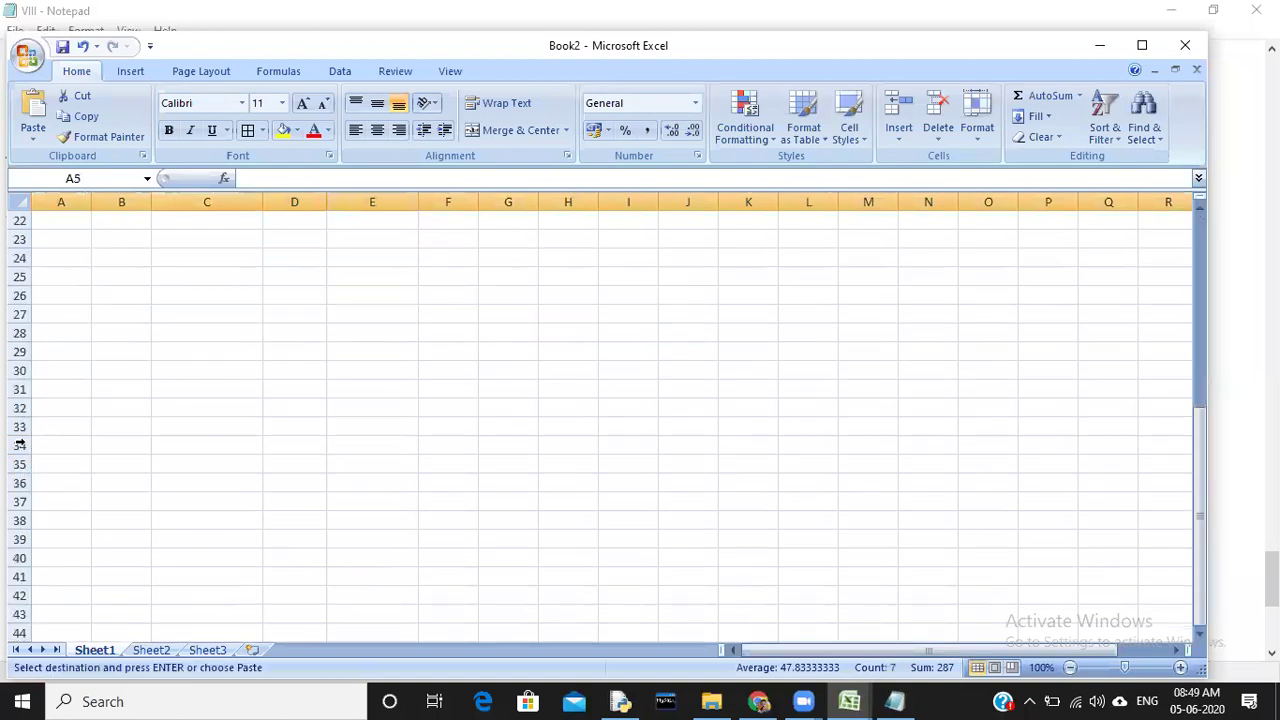
left_click(19, 444)
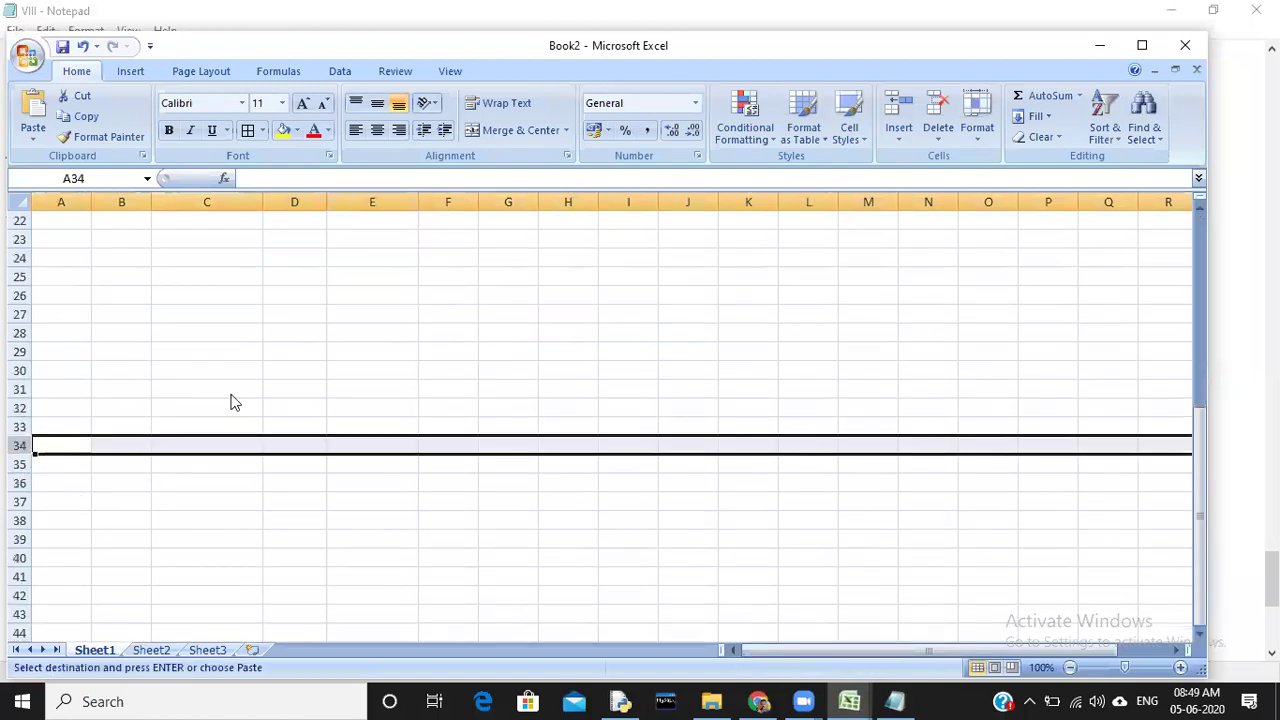
key("Return")
scroll(251, 263, "up", 7)
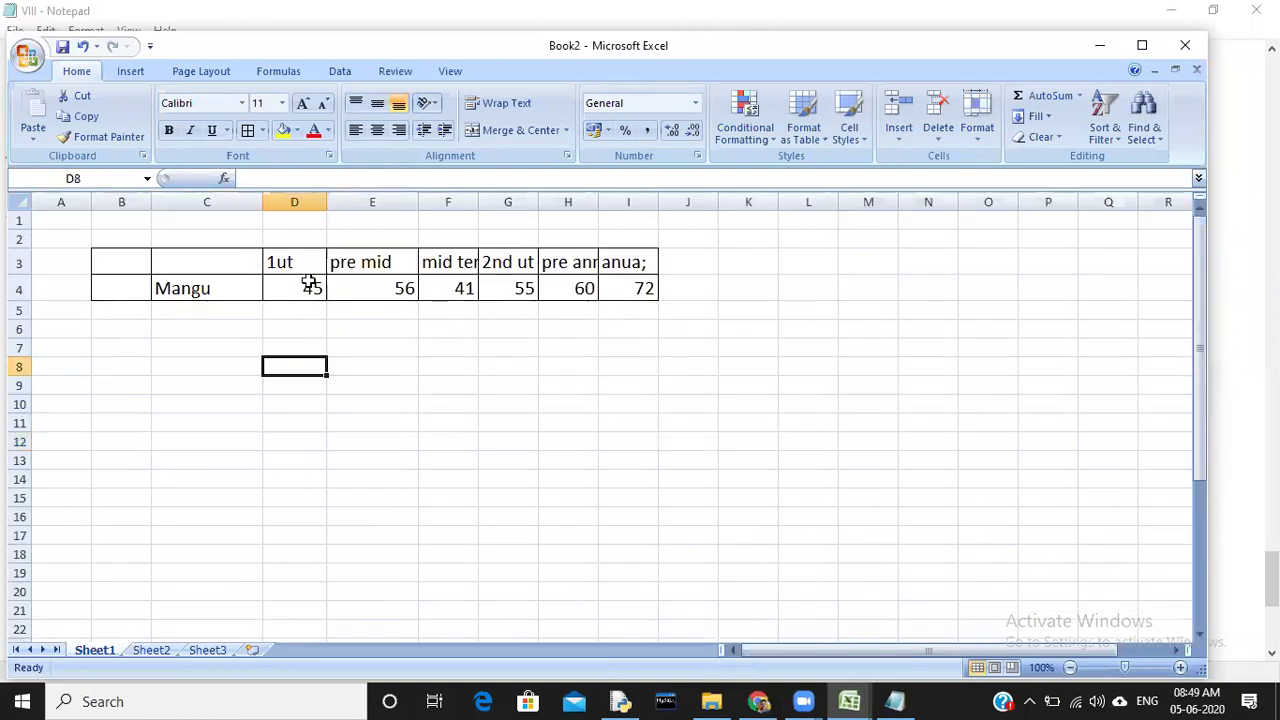
Step: Select D3:I4 and insert a 2-D Exploded Pie chart of the first student's six scores
left_click_drag(300, 265, 628, 289)
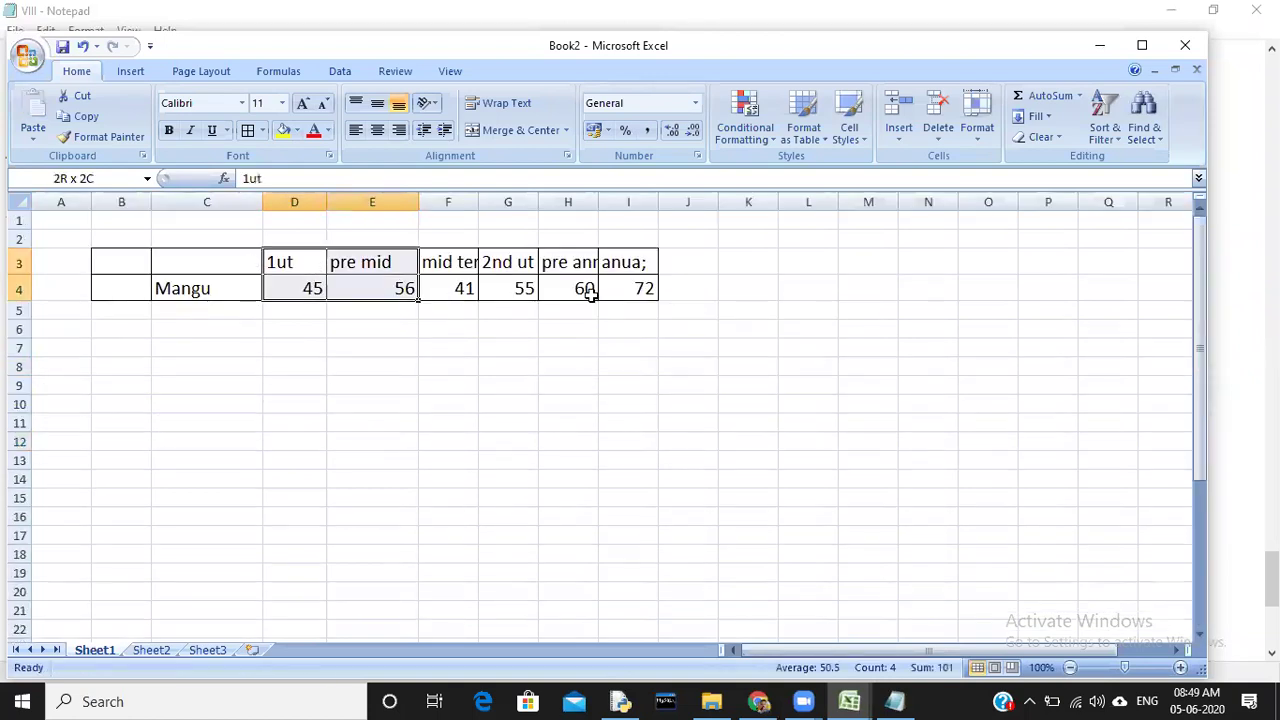
left_click(135, 71)
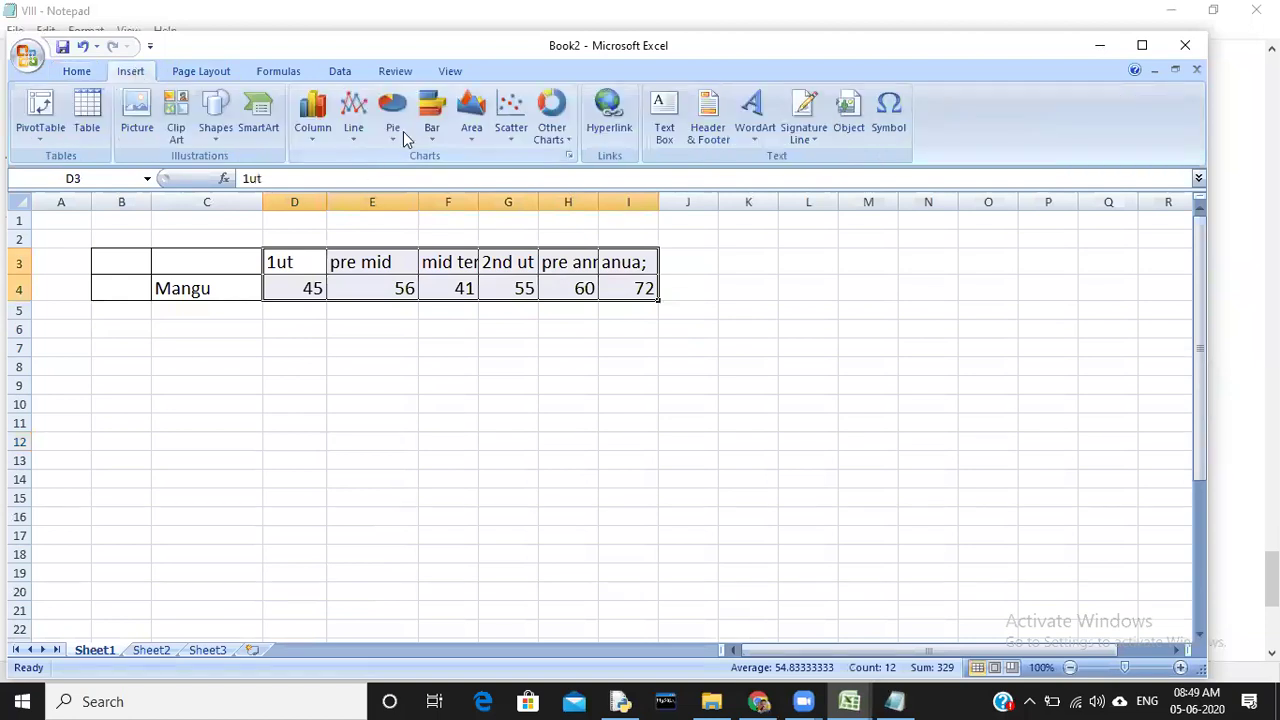
left_click(392, 141)
left_click(453, 193)
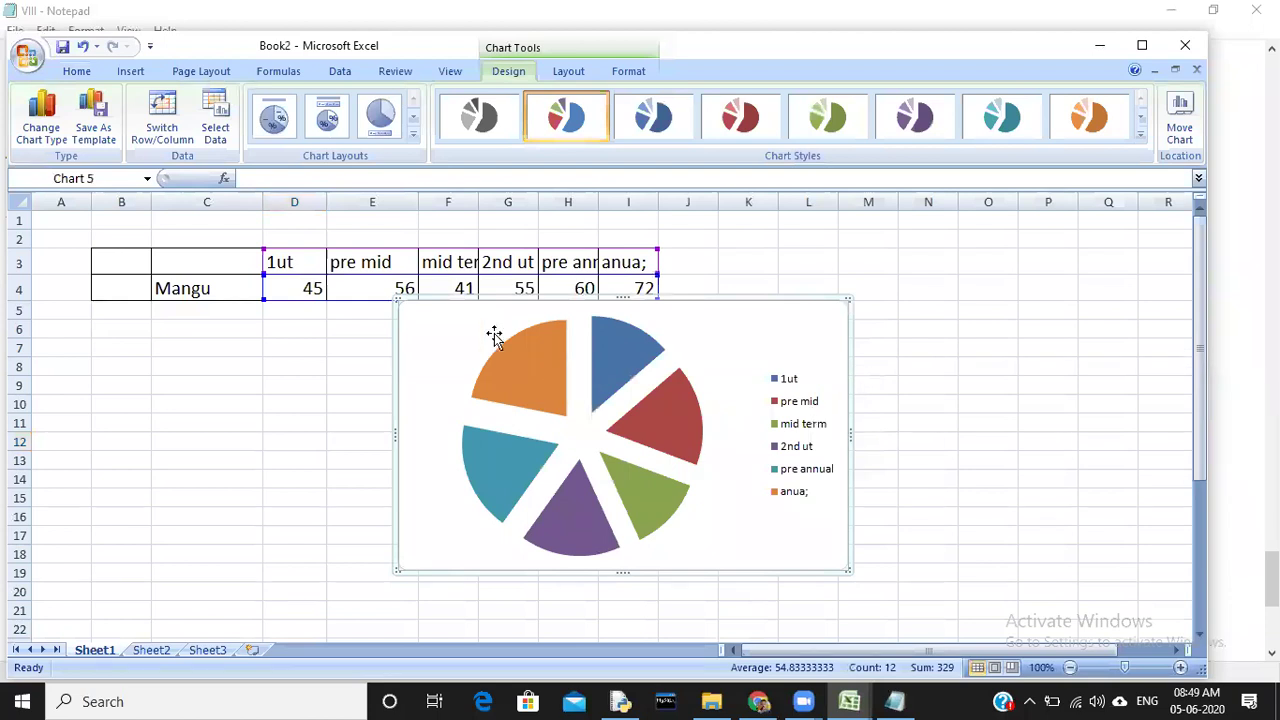
mouse_move(494, 356)
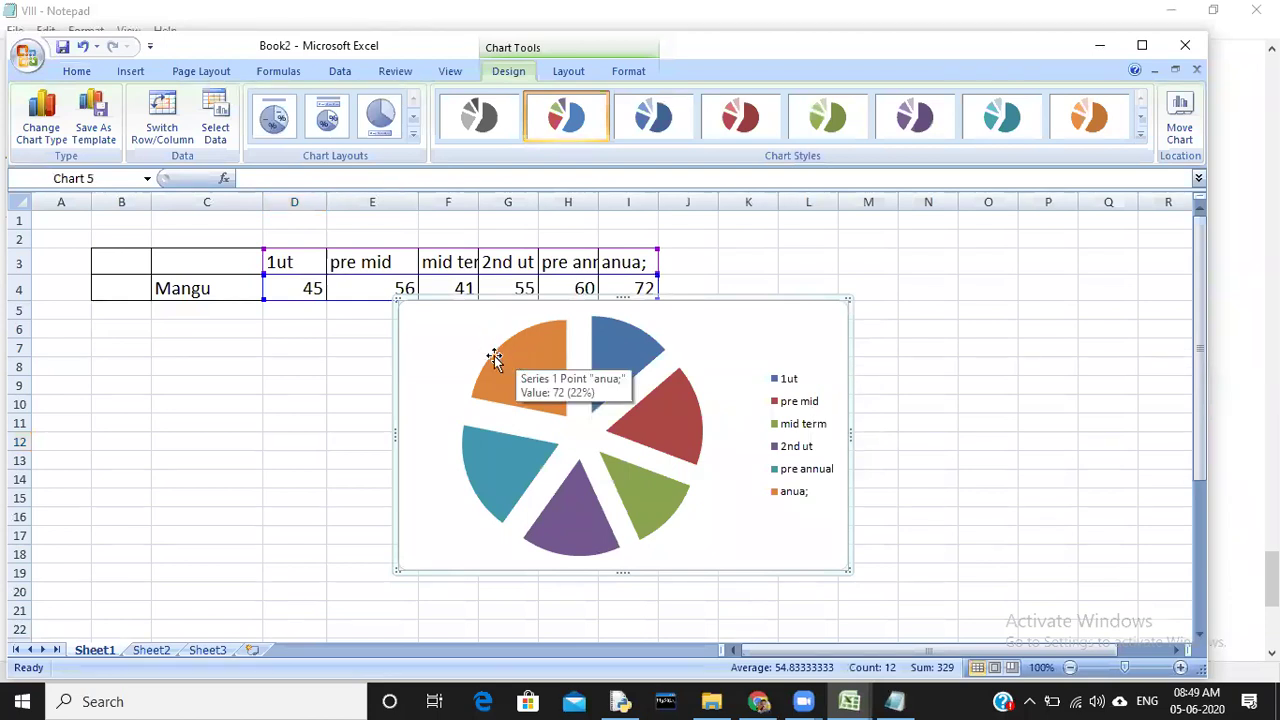
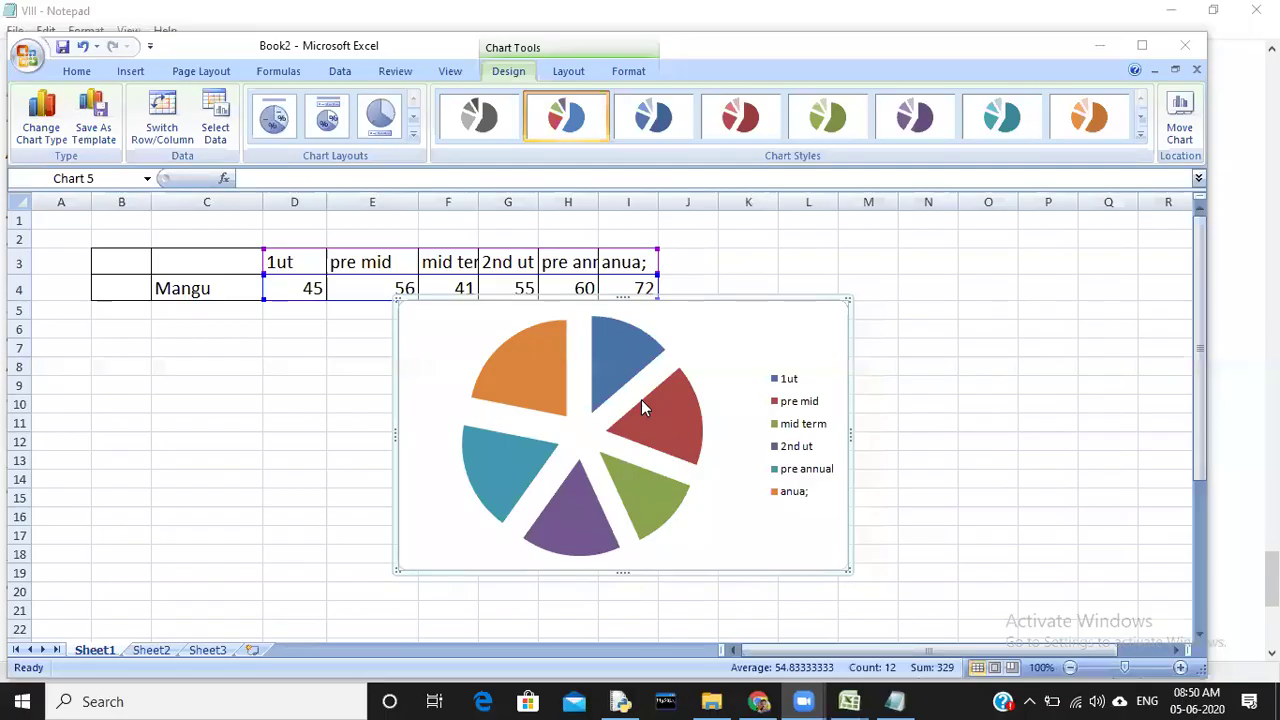
Step: Change the marks chart to a 3-D clustered column chart
left_click(52, 129)
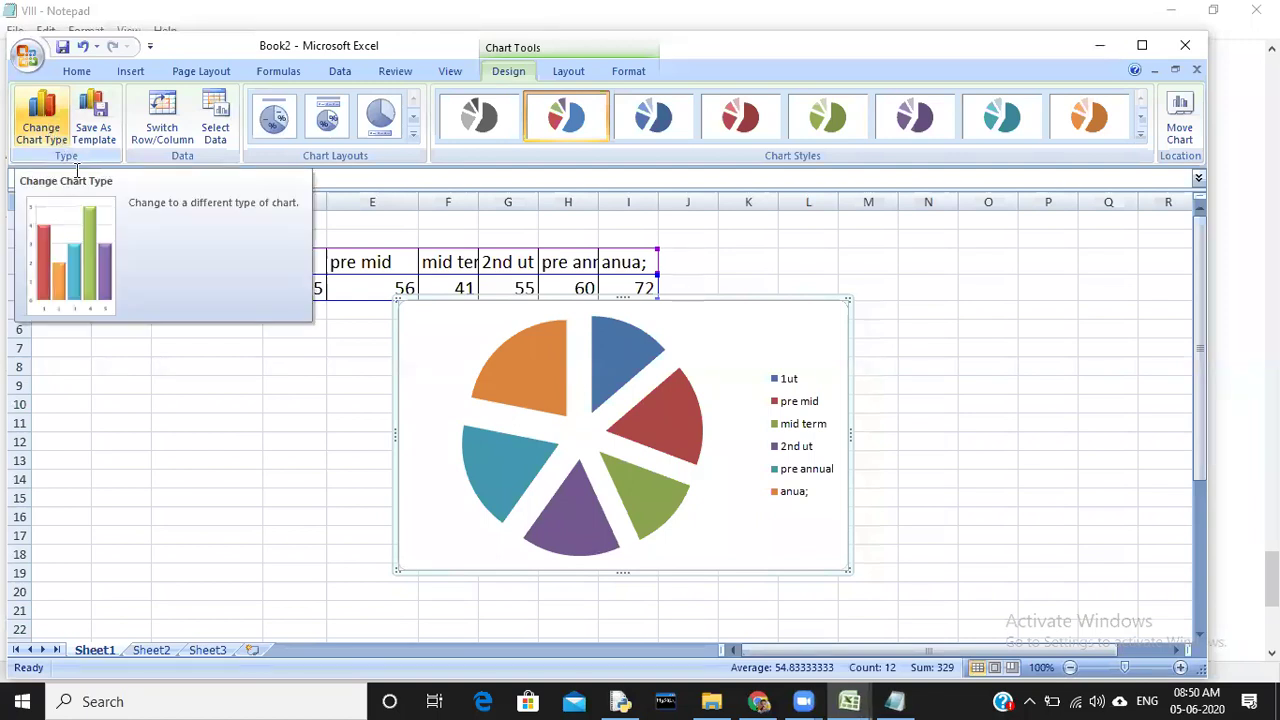
left_click(38, 130)
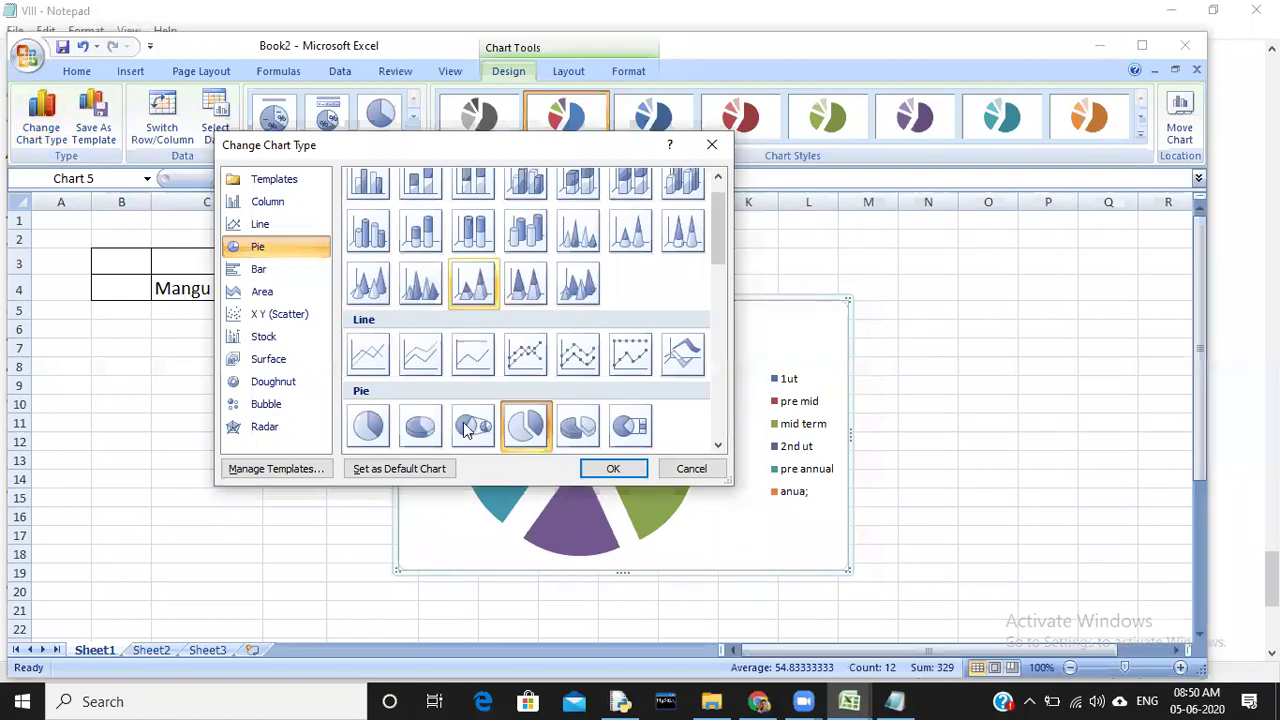
left_click(423, 235)
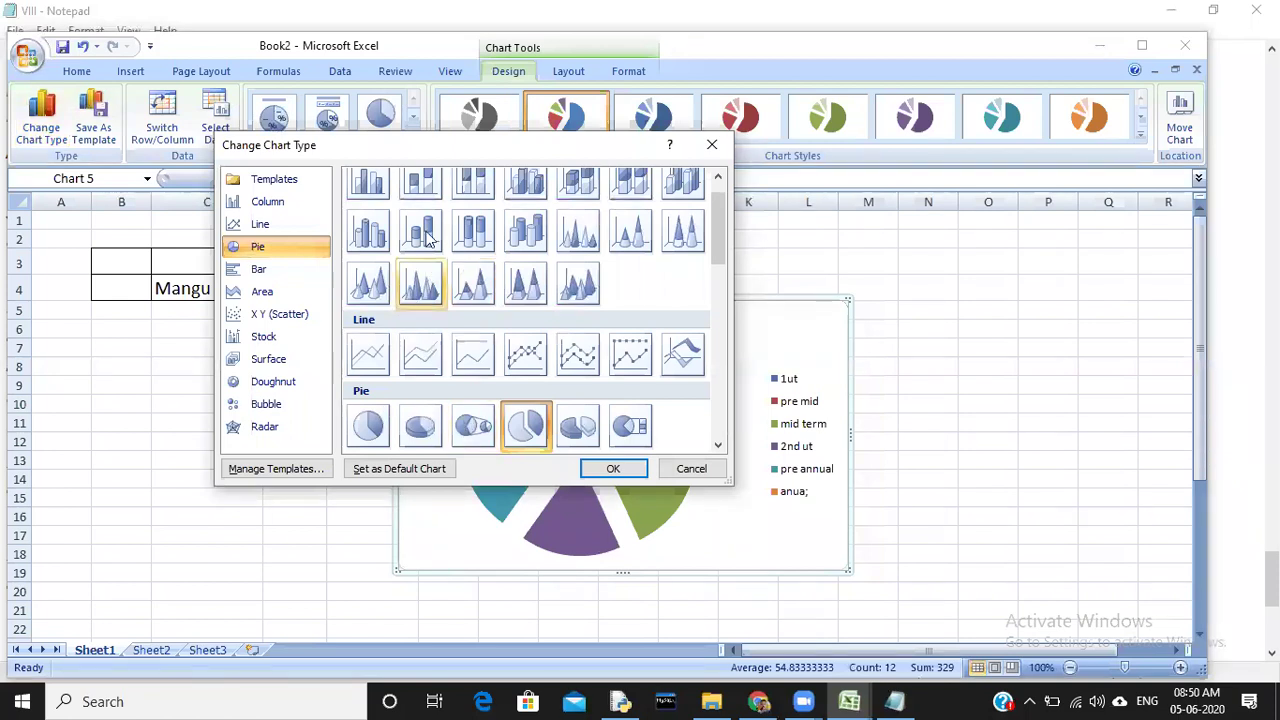
left_click(628, 476)
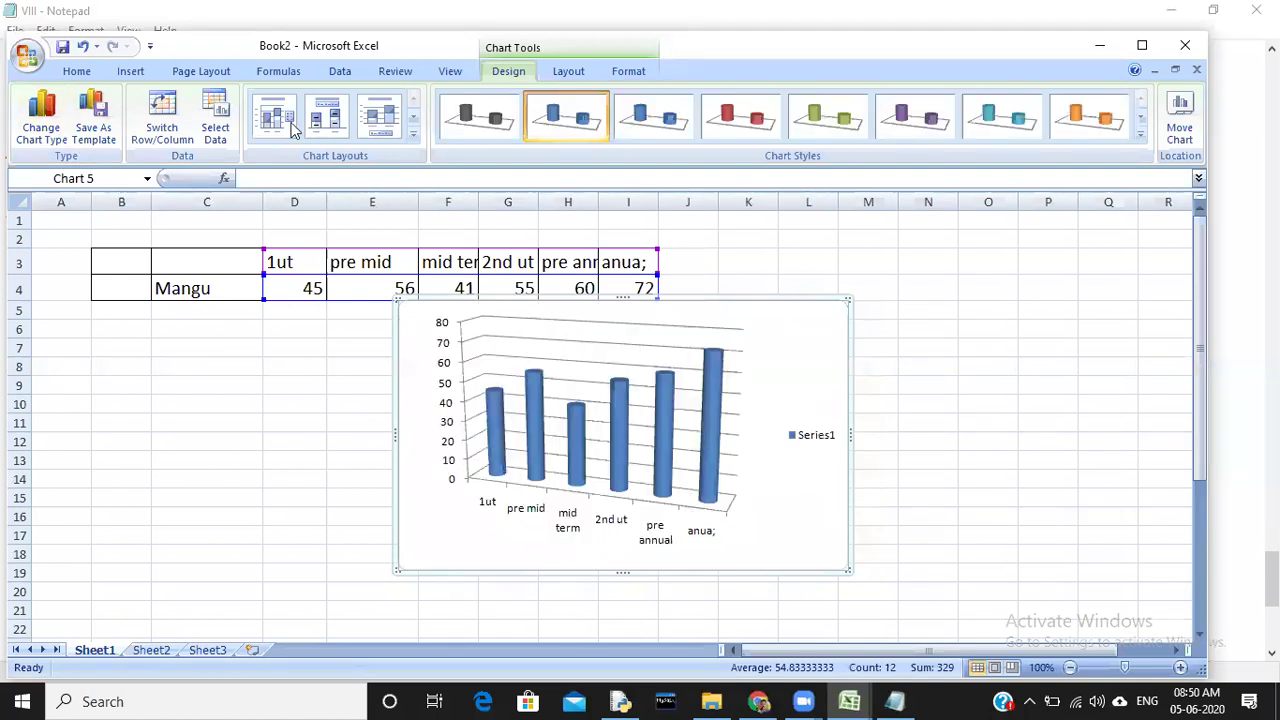
Step: Turn the chart back into an exploded pie chart
left_click(41, 125)
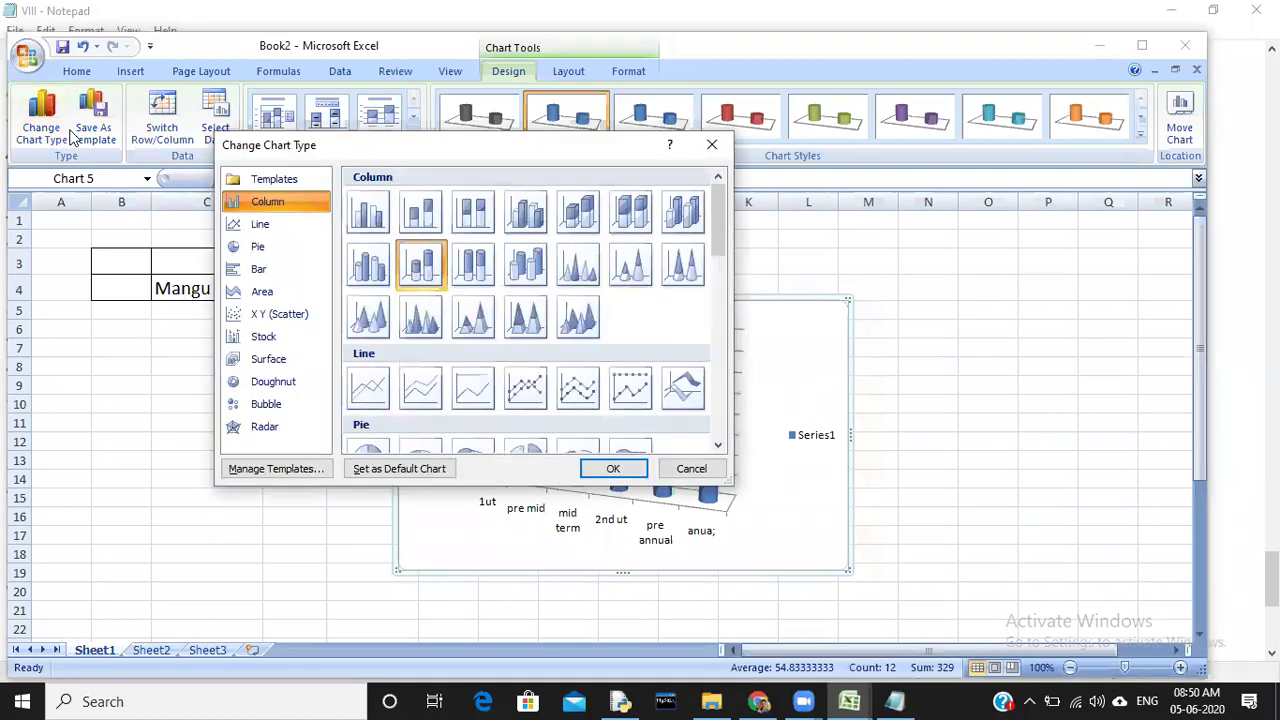
scroll(482, 362, "down", 3)
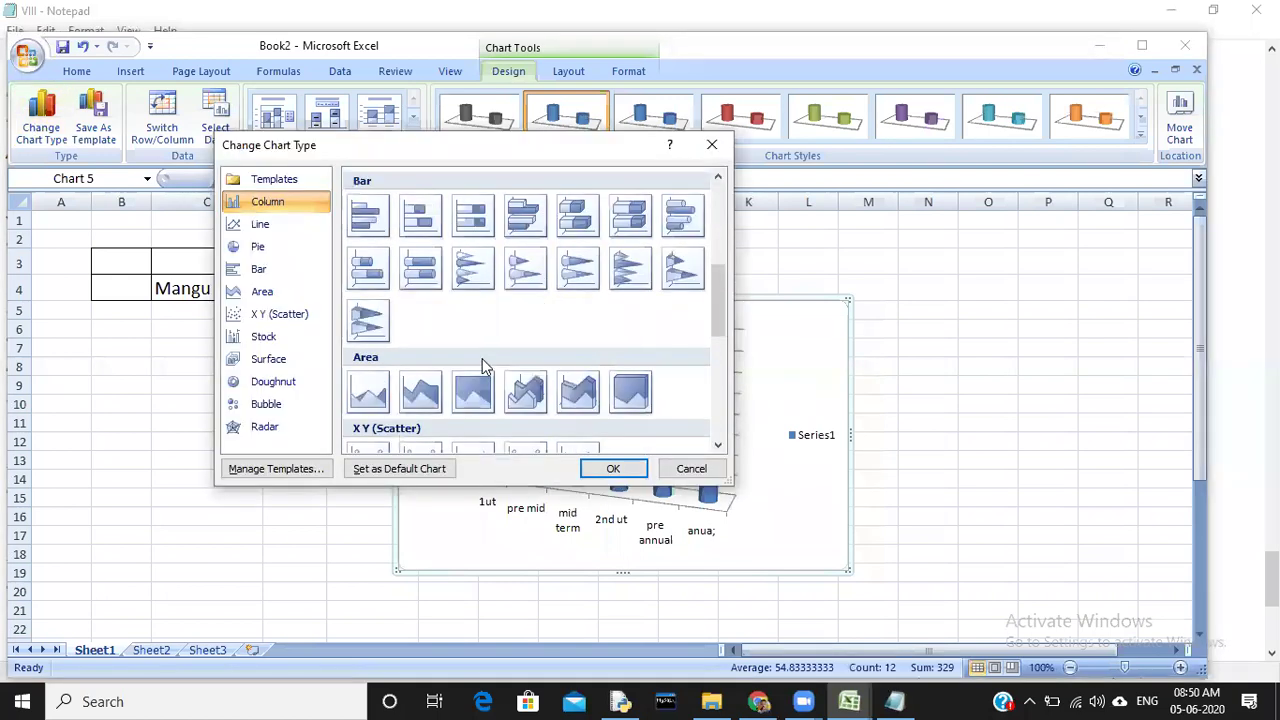
scroll(420, 325, "down", 5)
scroll(292, 284, "up", 4)
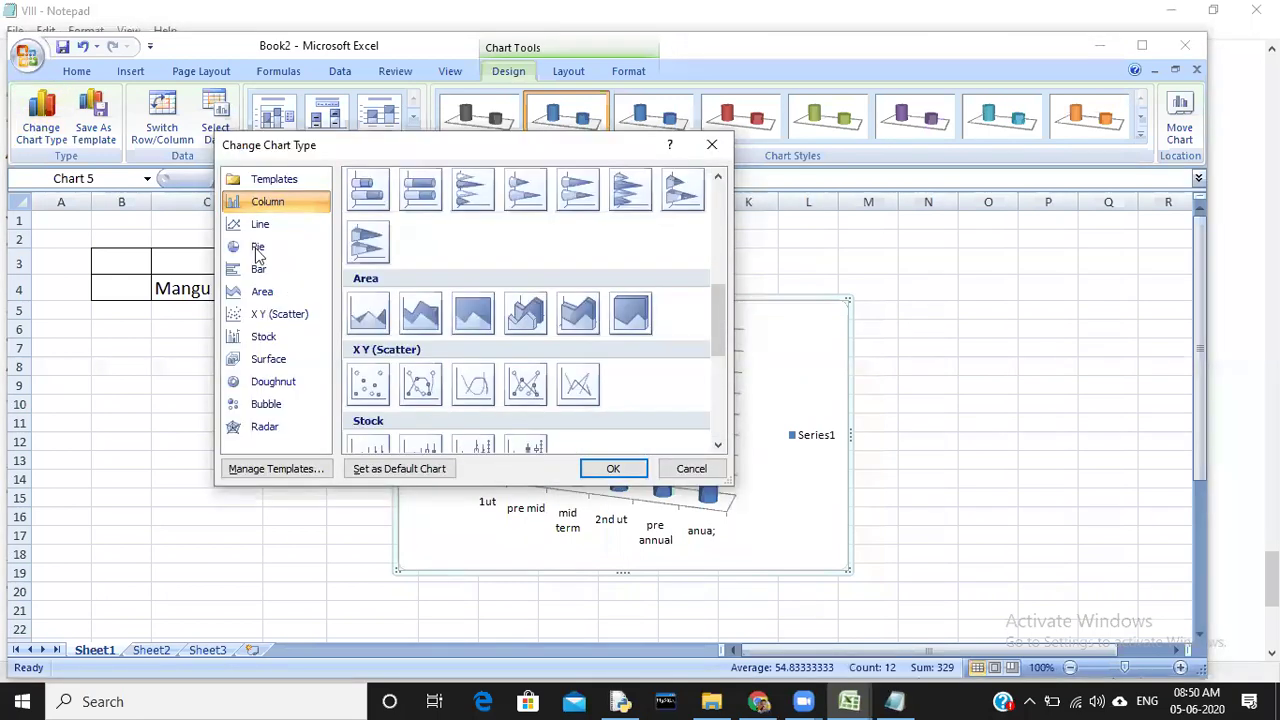
scroll(463, 227, "up", 3)
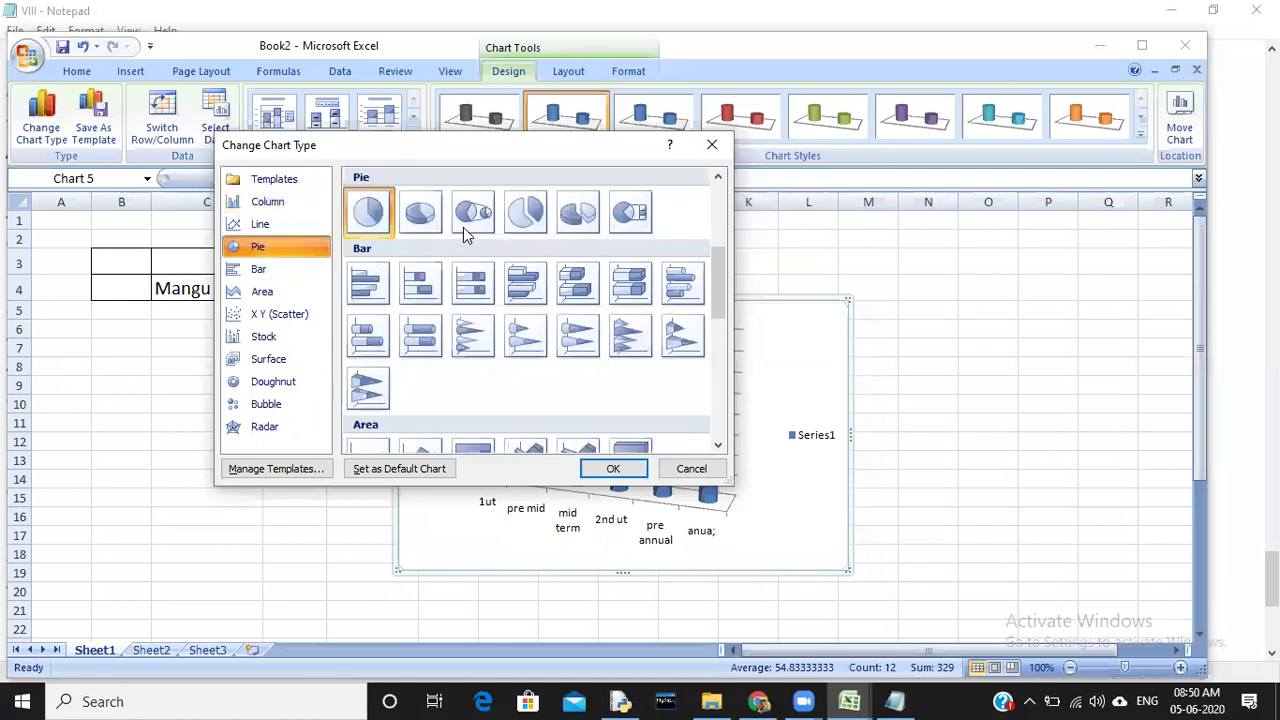
left_click(525, 212)
left_click(613, 468)
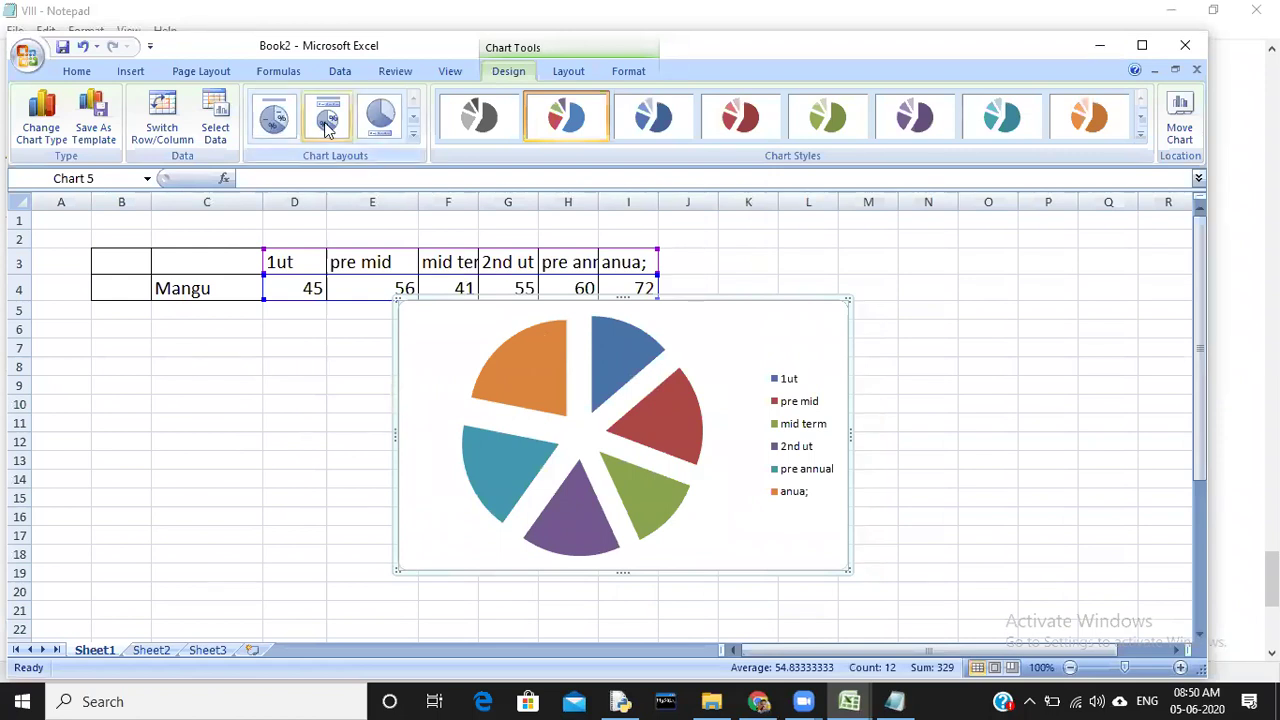
Step: Apply a chart layout with a Chart Title and name-plus-percentage slice labels
left_click(380, 118)
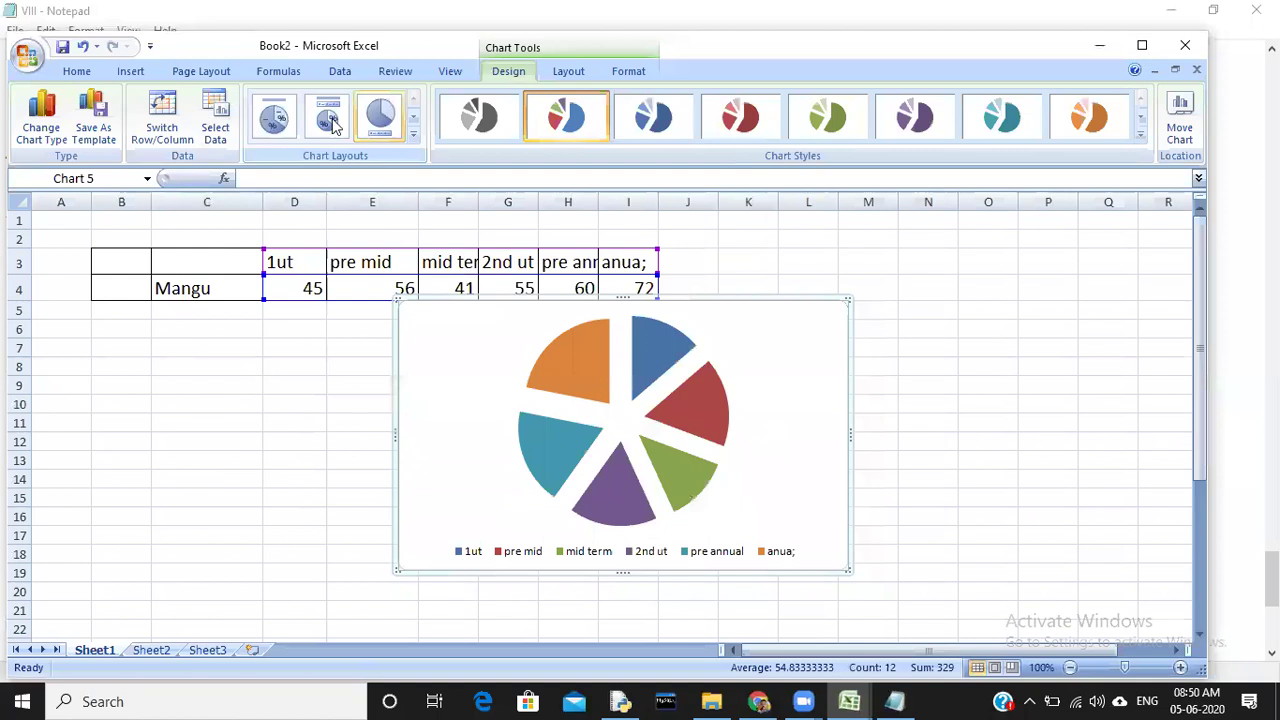
left_click(330, 118)
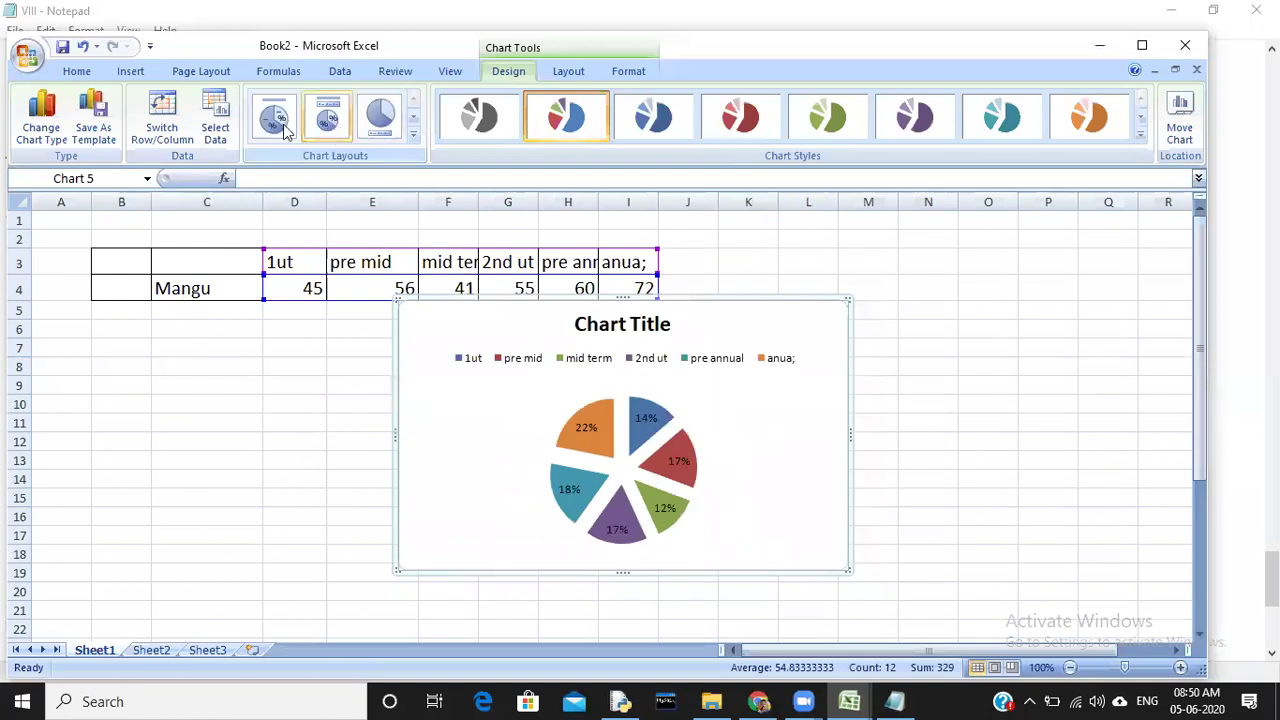
left_click(284, 124)
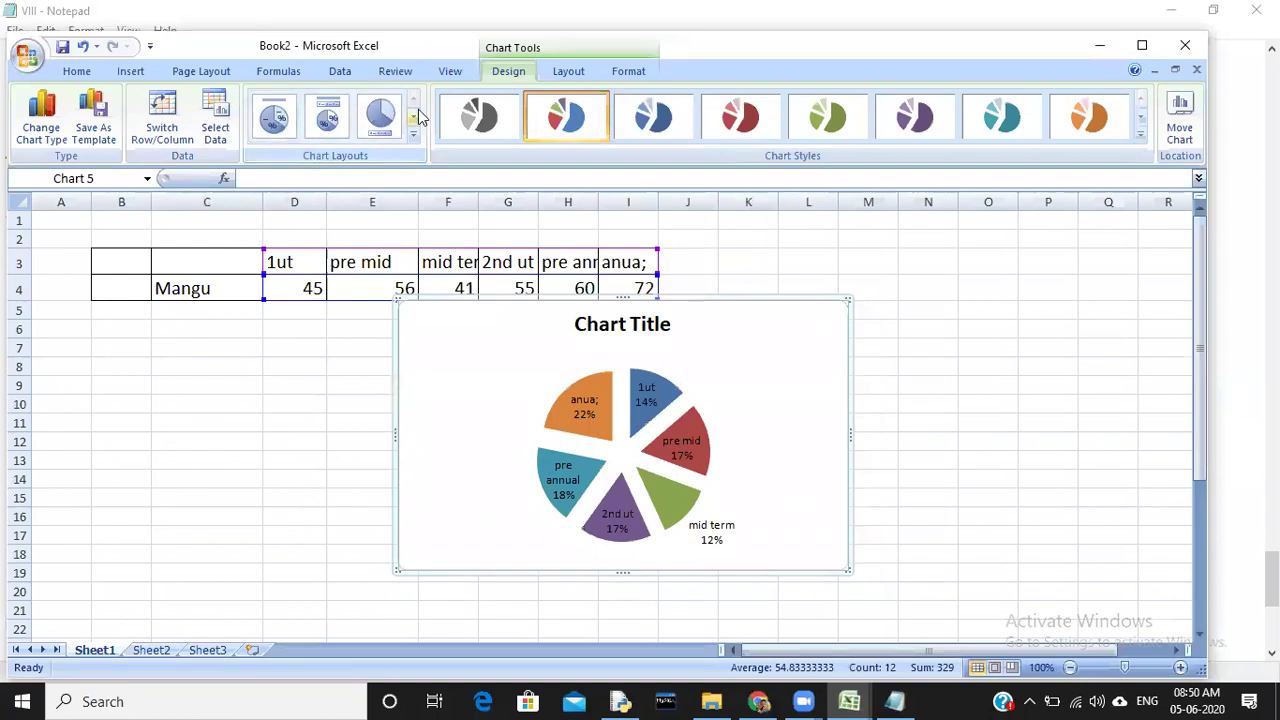
Step: Circle the chart layout choices in red, erase the mark, and switch to the Notepad notes
mouse_move(300, 92)
left_mouse_down()
mouse_move(290, 150)
mouse_move(300, 65)
left_mouse_up()
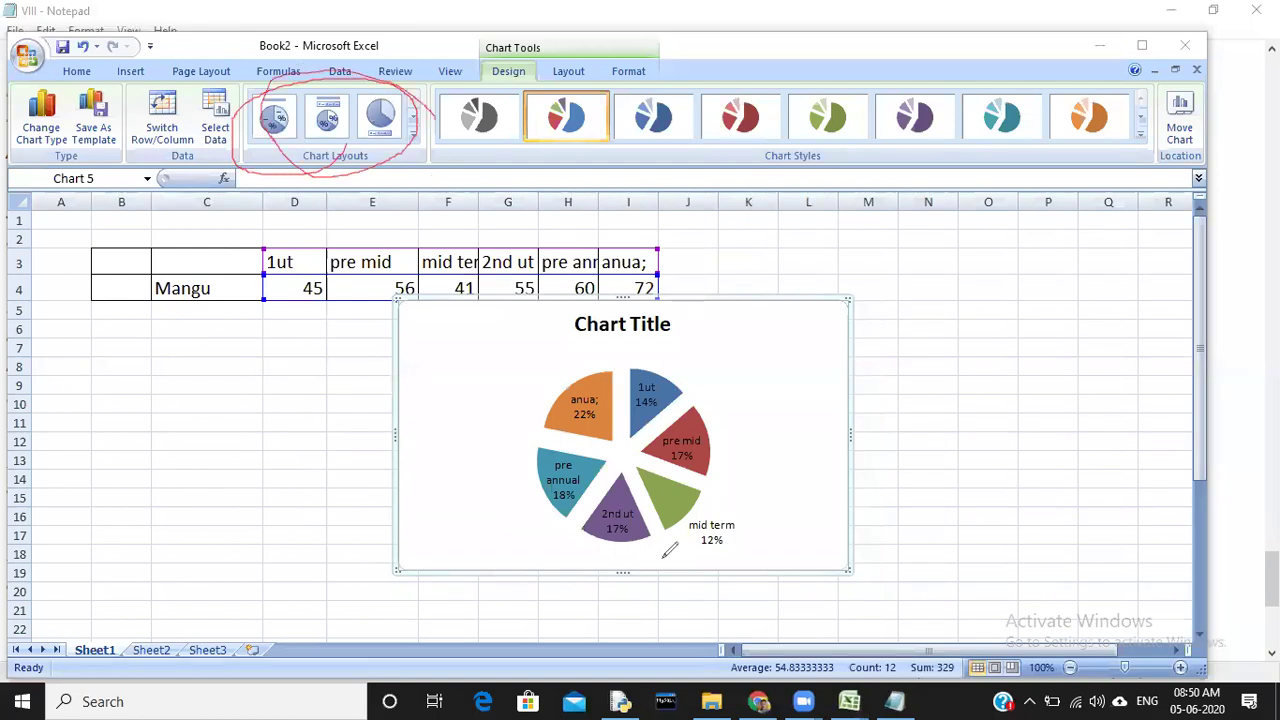
key("e")
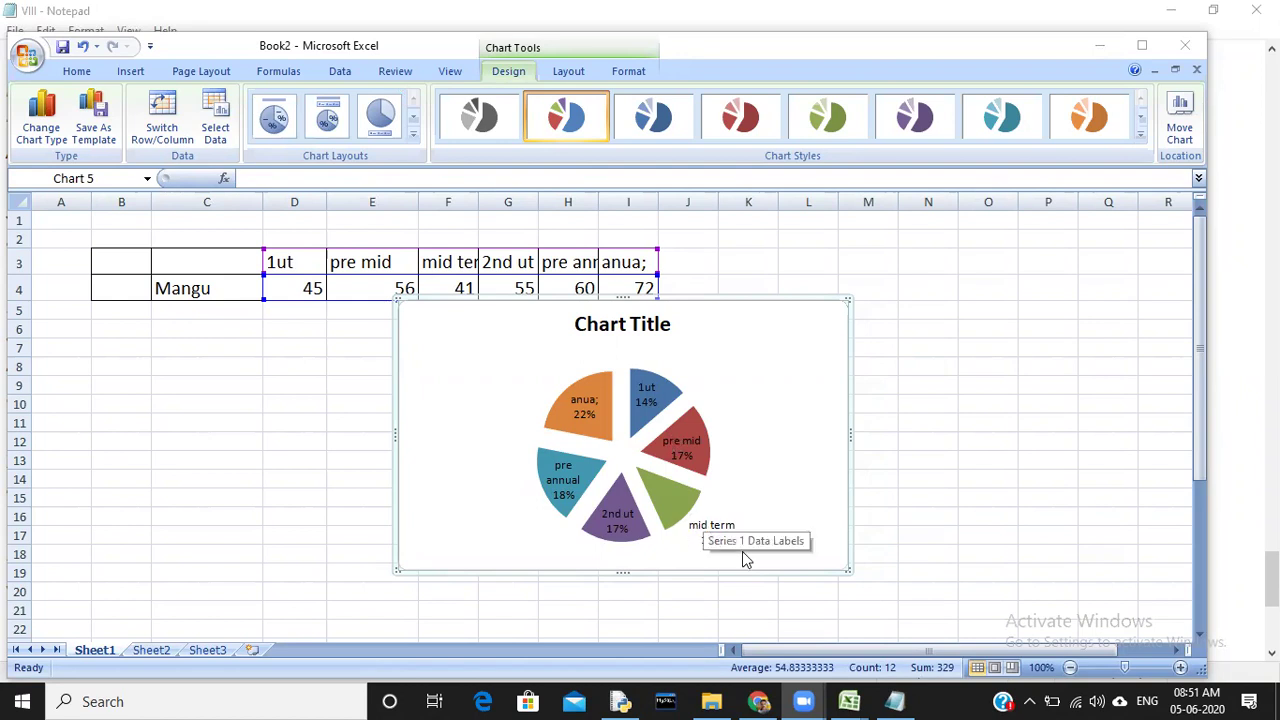
mouse_move(672, 507)
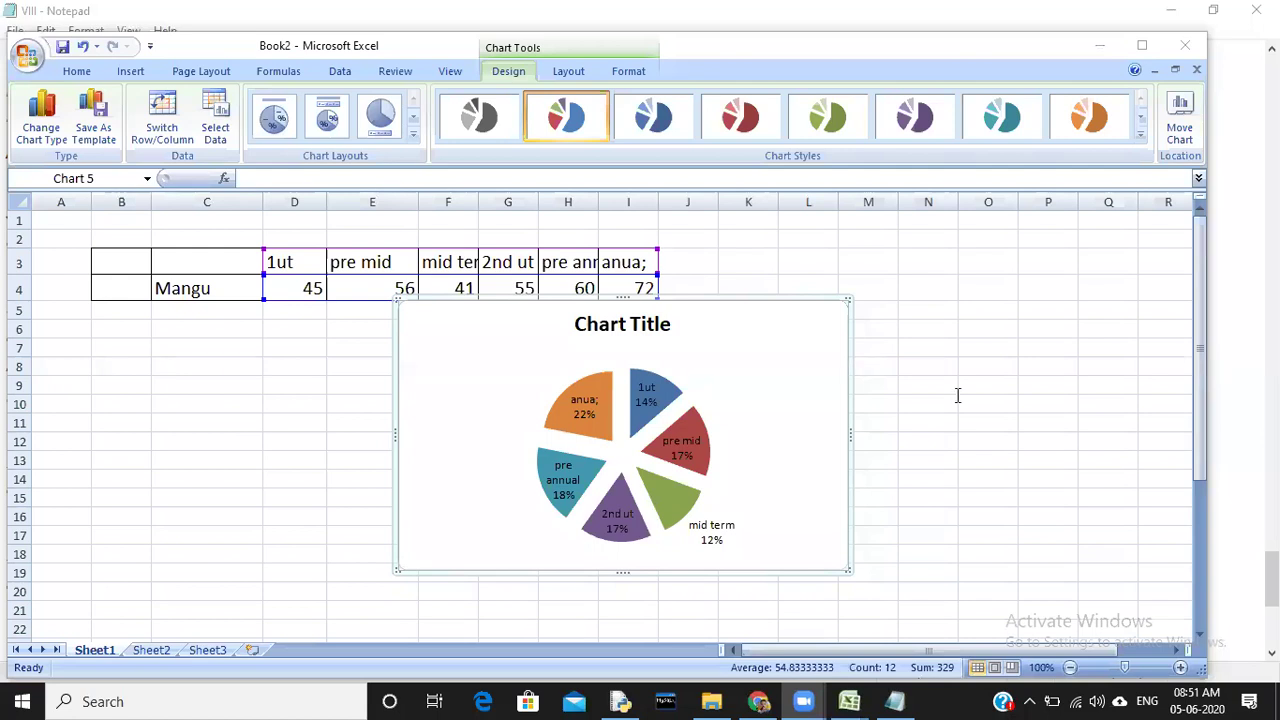
key("alt+Tab")
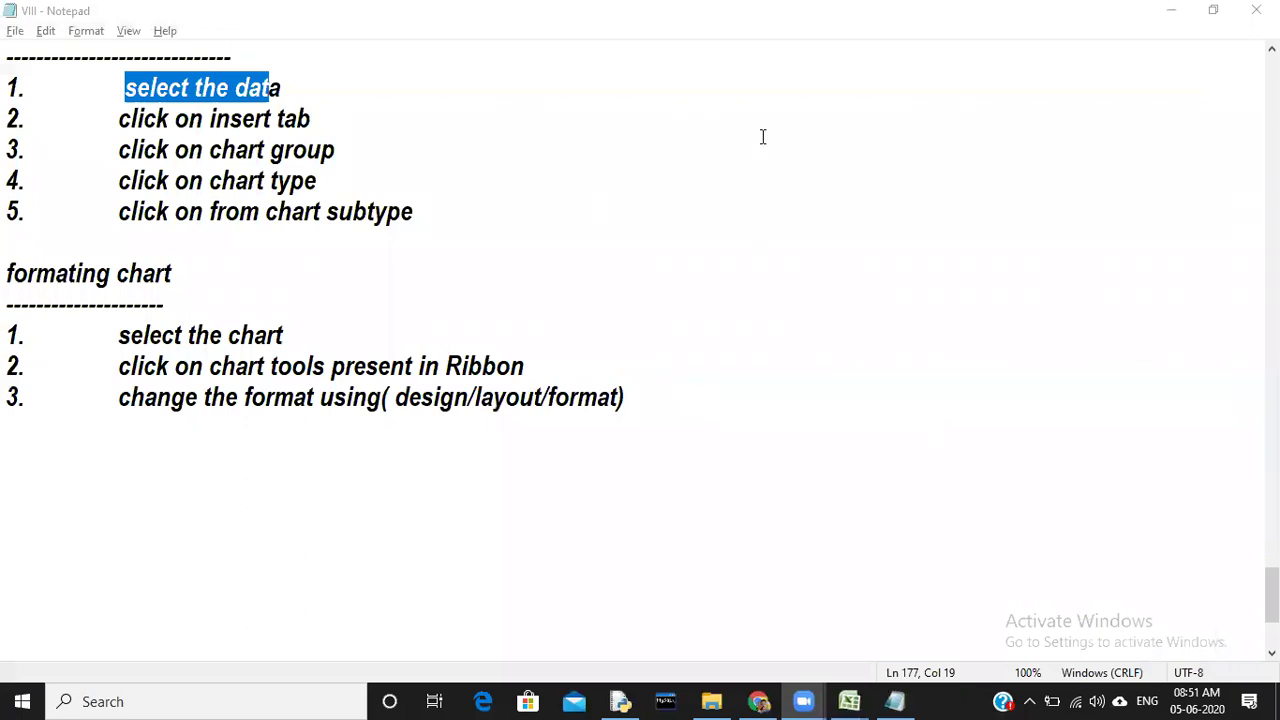
Step: Highlight the notes' steps: select the chart, chart tools in Ribbon, change design/layout/format
left_click_drag(120, 335, 162, 335)
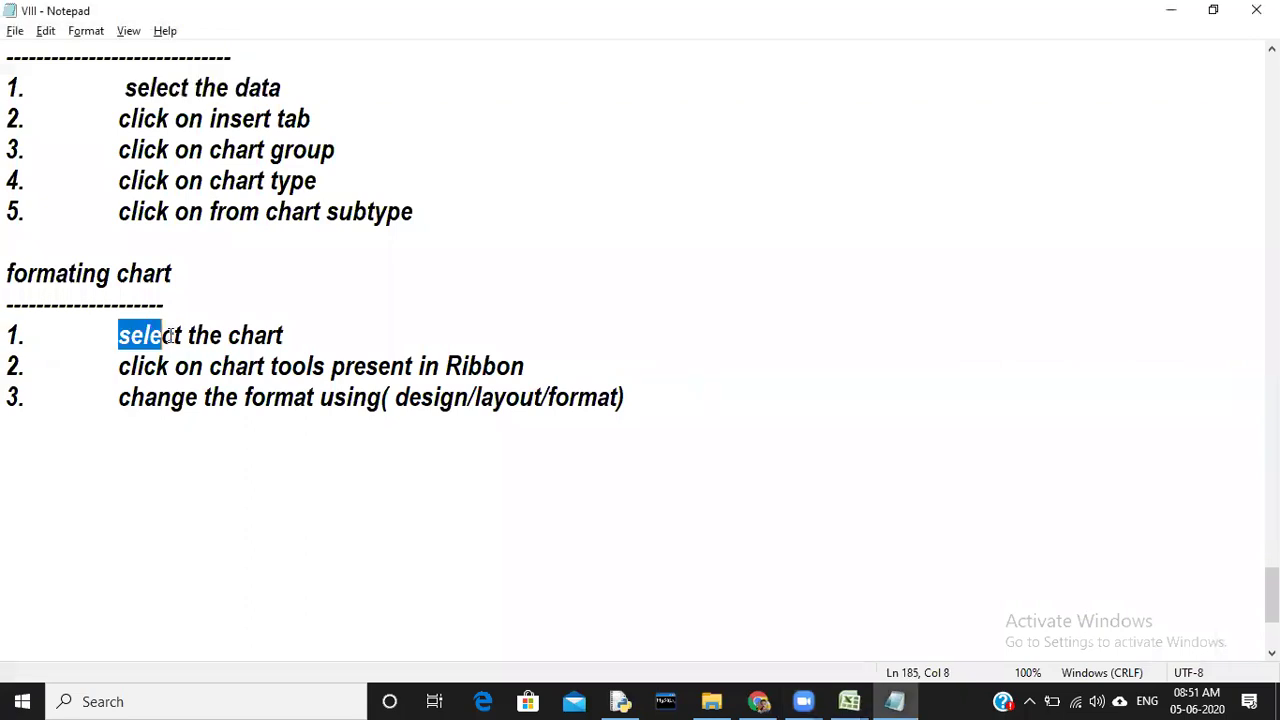
key("shift+End")
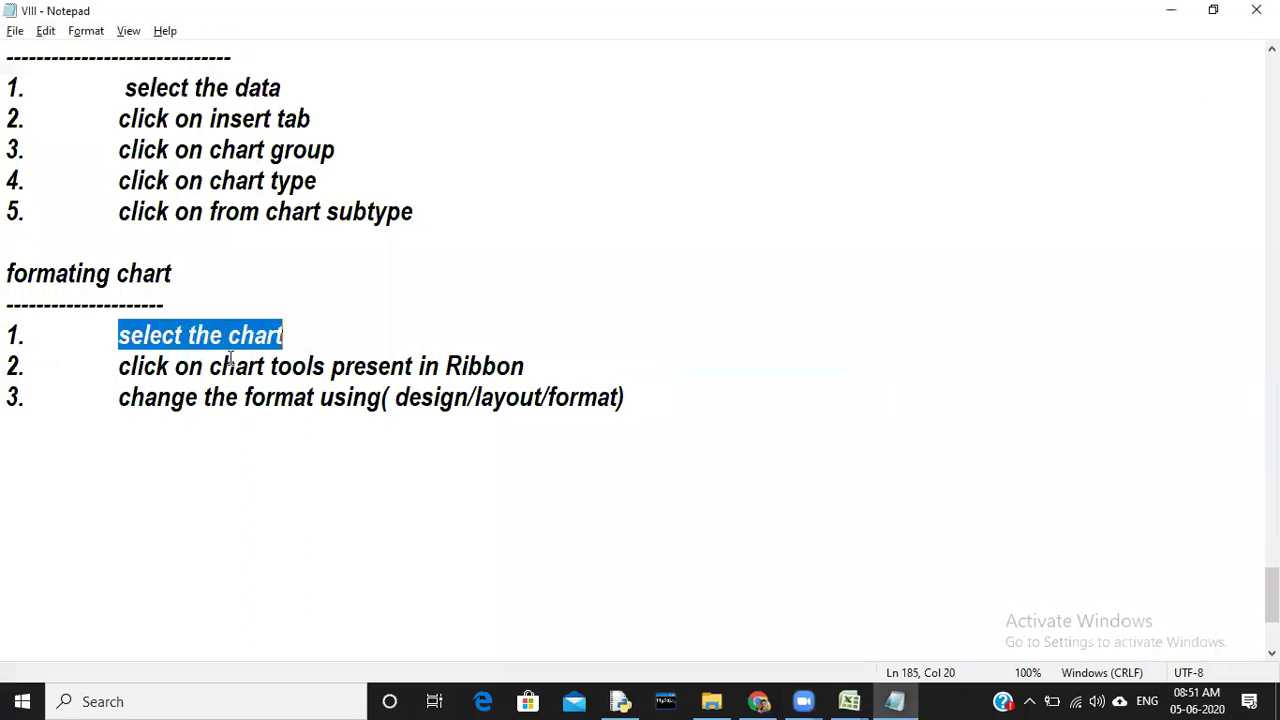
left_click_drag(205, 366, 412, 366)
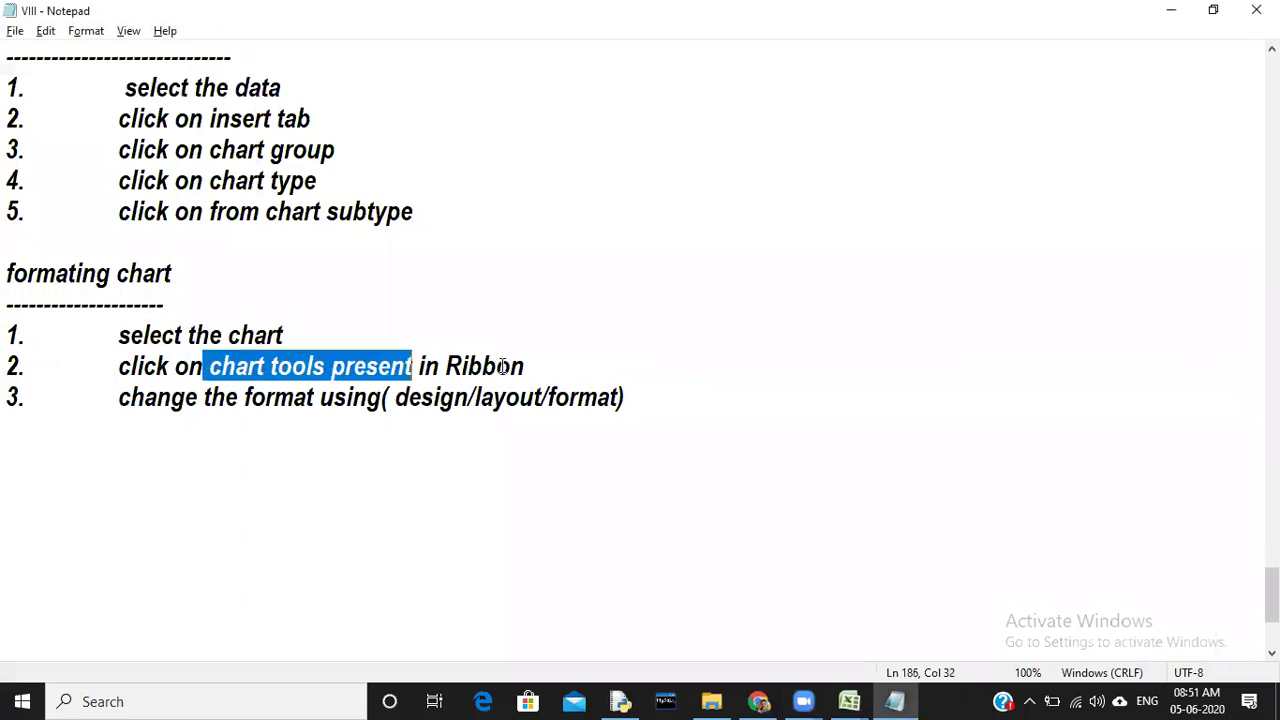
left_click_drag(525, 367, 526, 367)
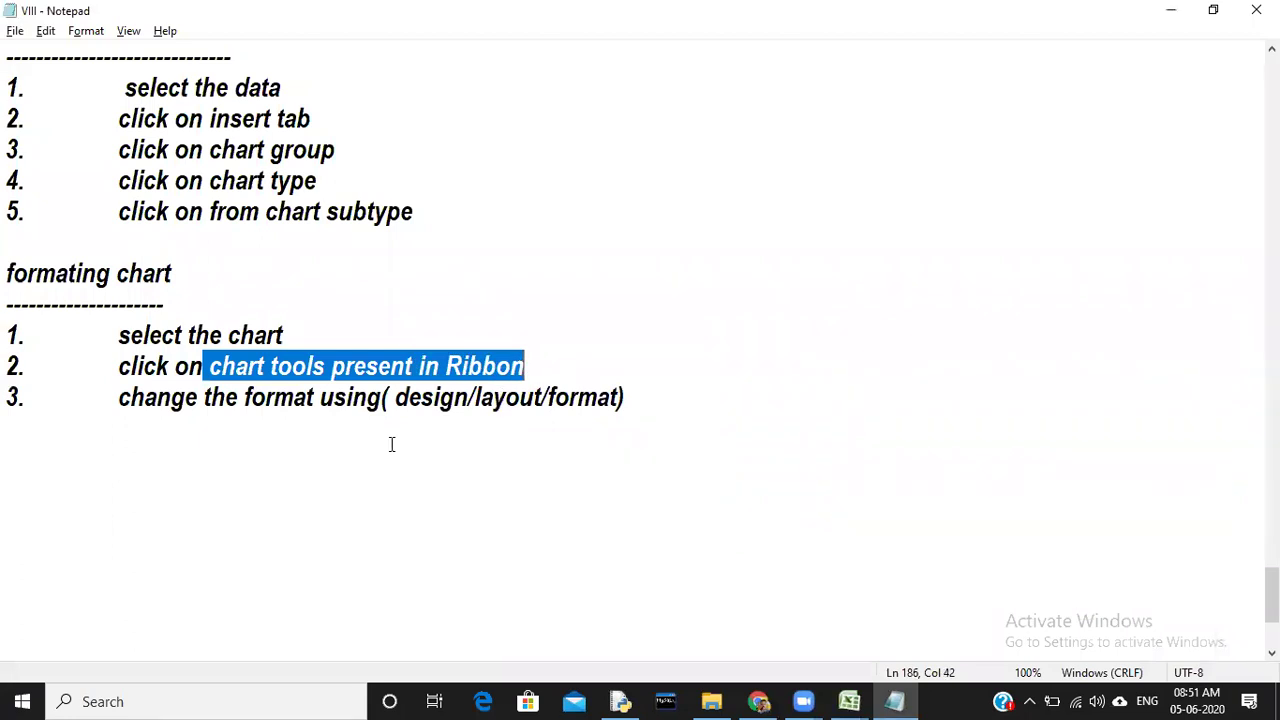
left_click(210, 420)
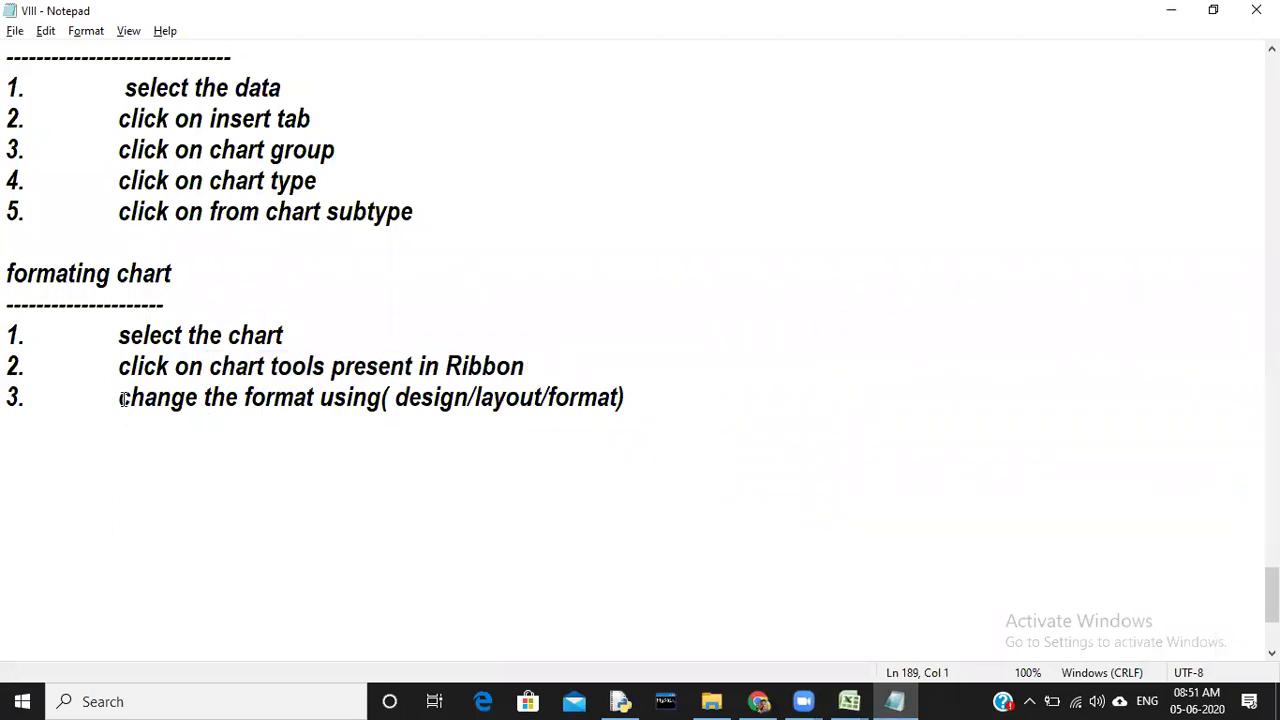
left_click(121, 397)
key("ctrl+shift+Right")
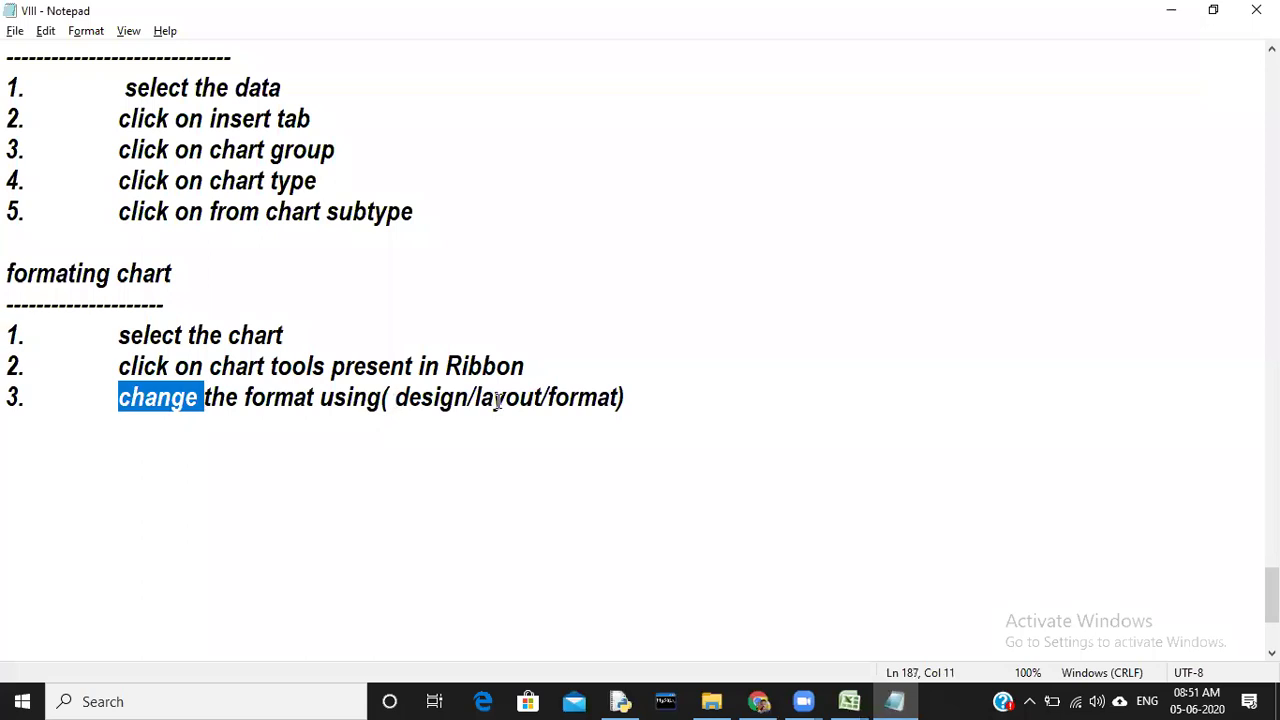
left_click_drag(388, 397, 617, 397)
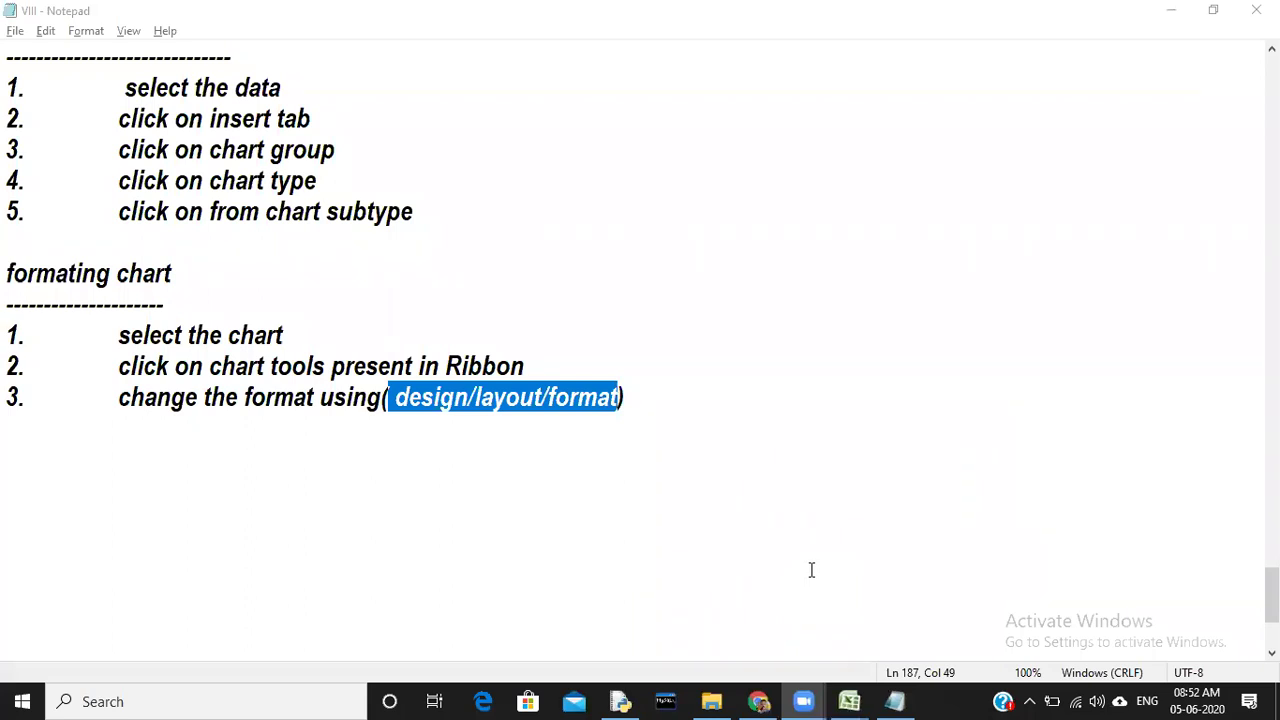
Step: Re-highlight 'select the chart' in the notes and return to the Excel pie chart
left_click(200, 243)
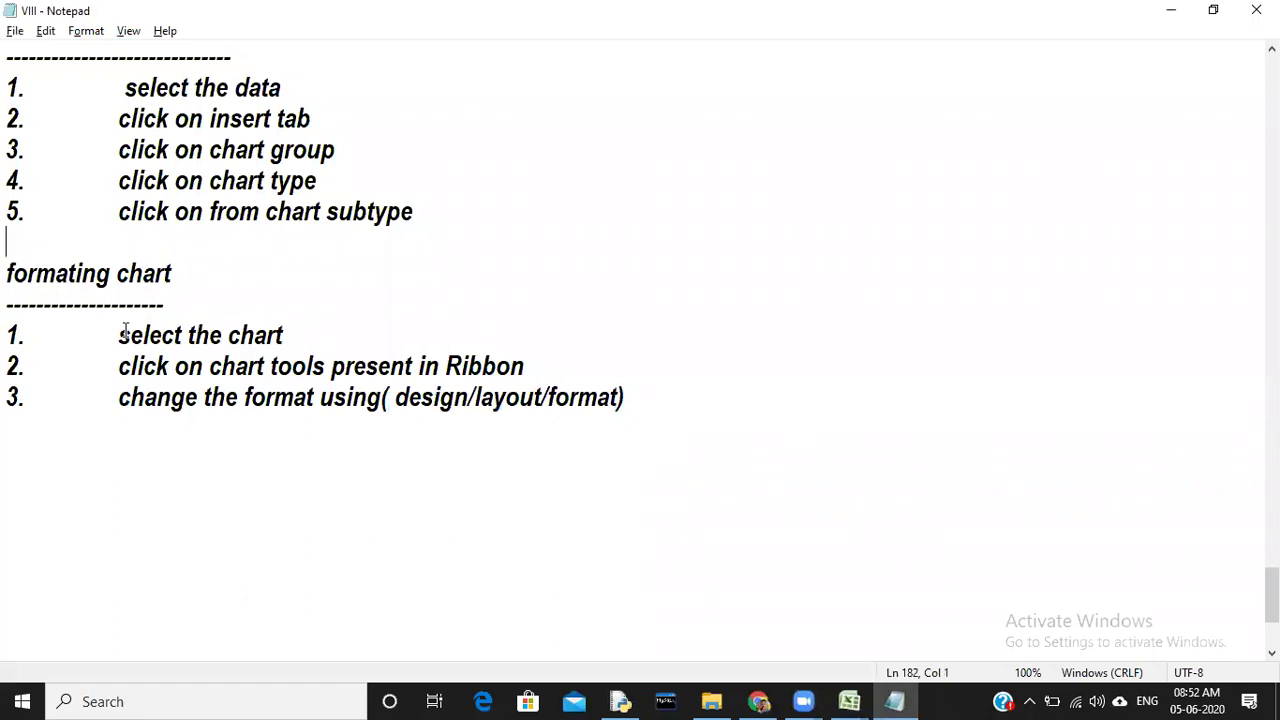
left_click_drag(118, 335, 256, 335)
key("shift+Right")
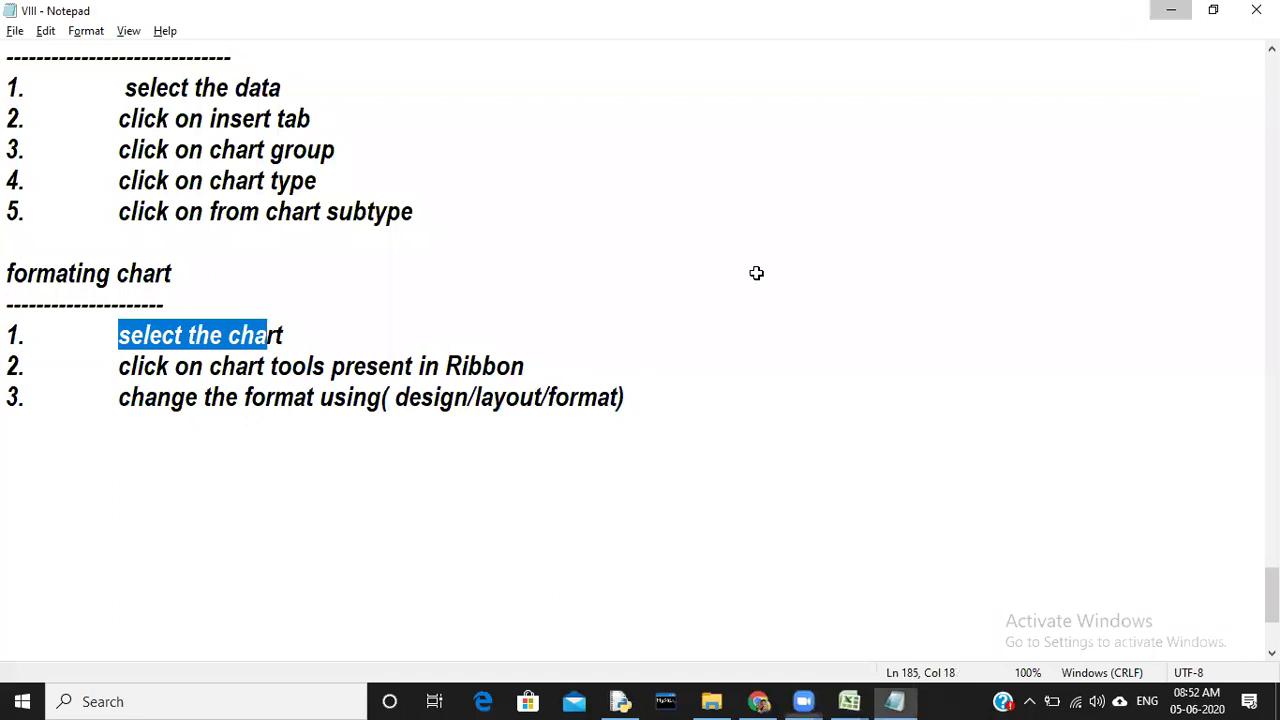
key("alt+Tab")
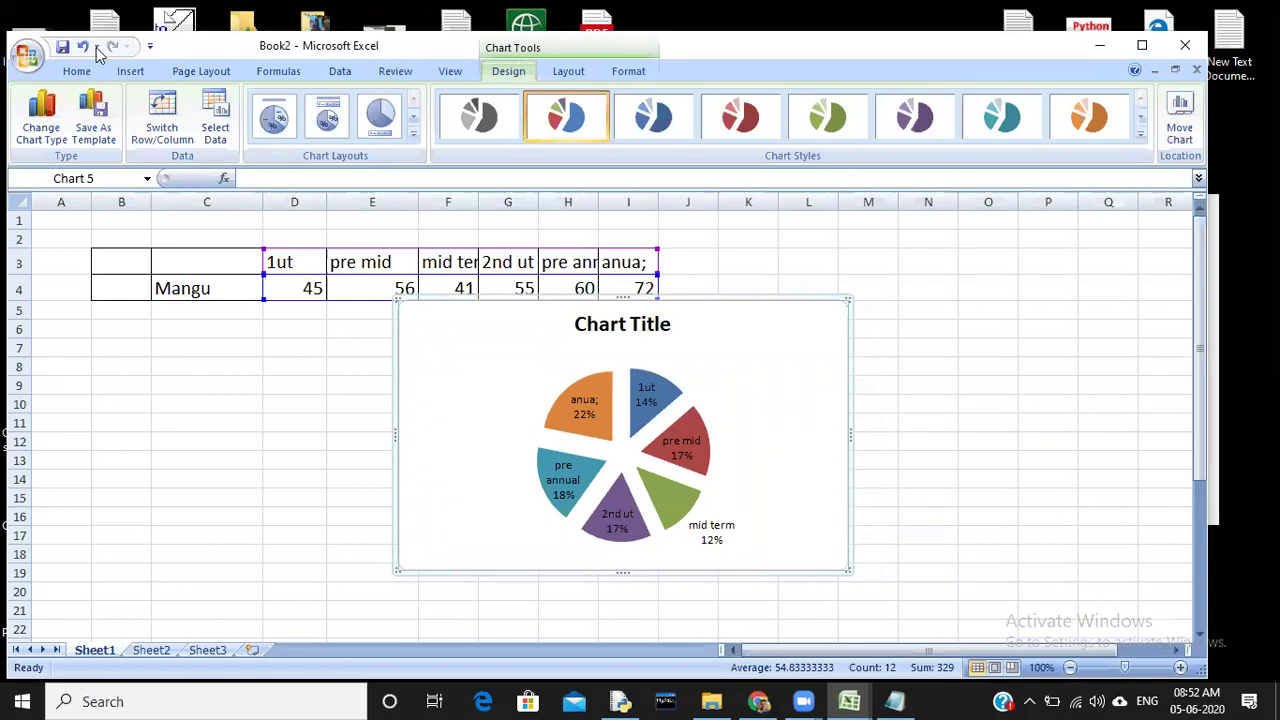
left_click(72, 74)
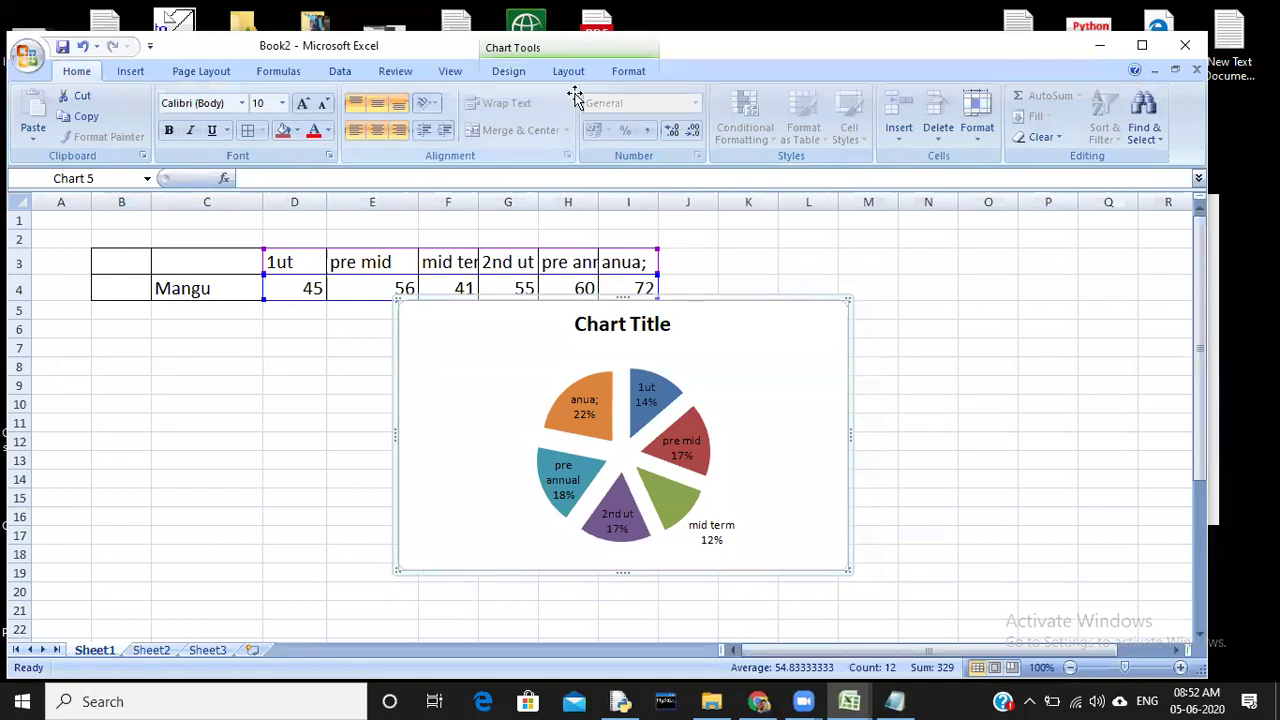
left_click_drag(556, 42, 550, 40)
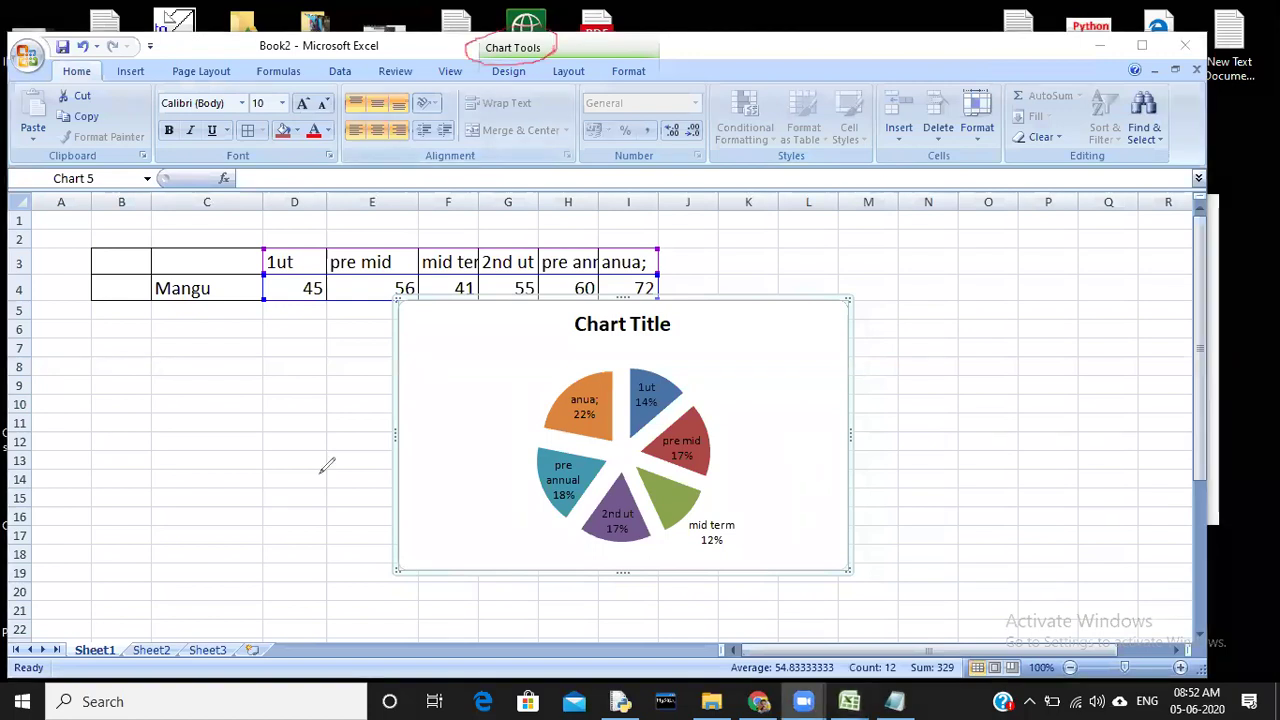
double_click(524, 55)
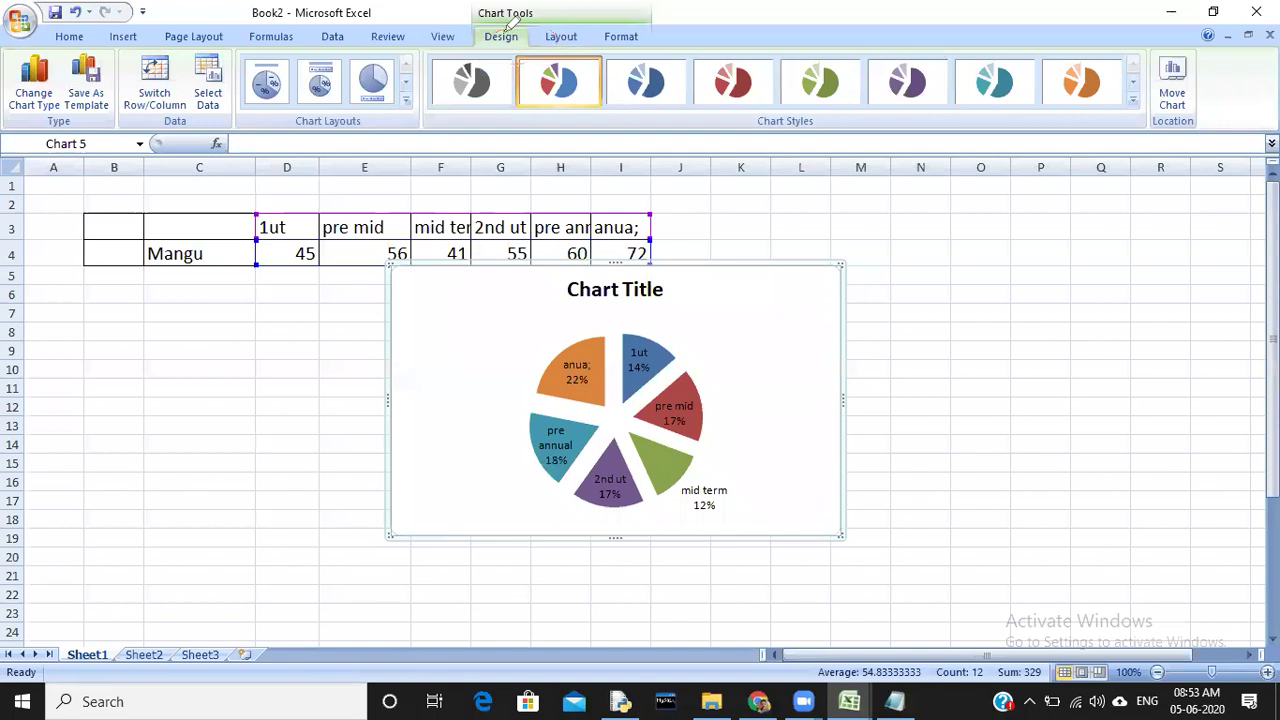
left_click_drag(503, 42, 575, 38)
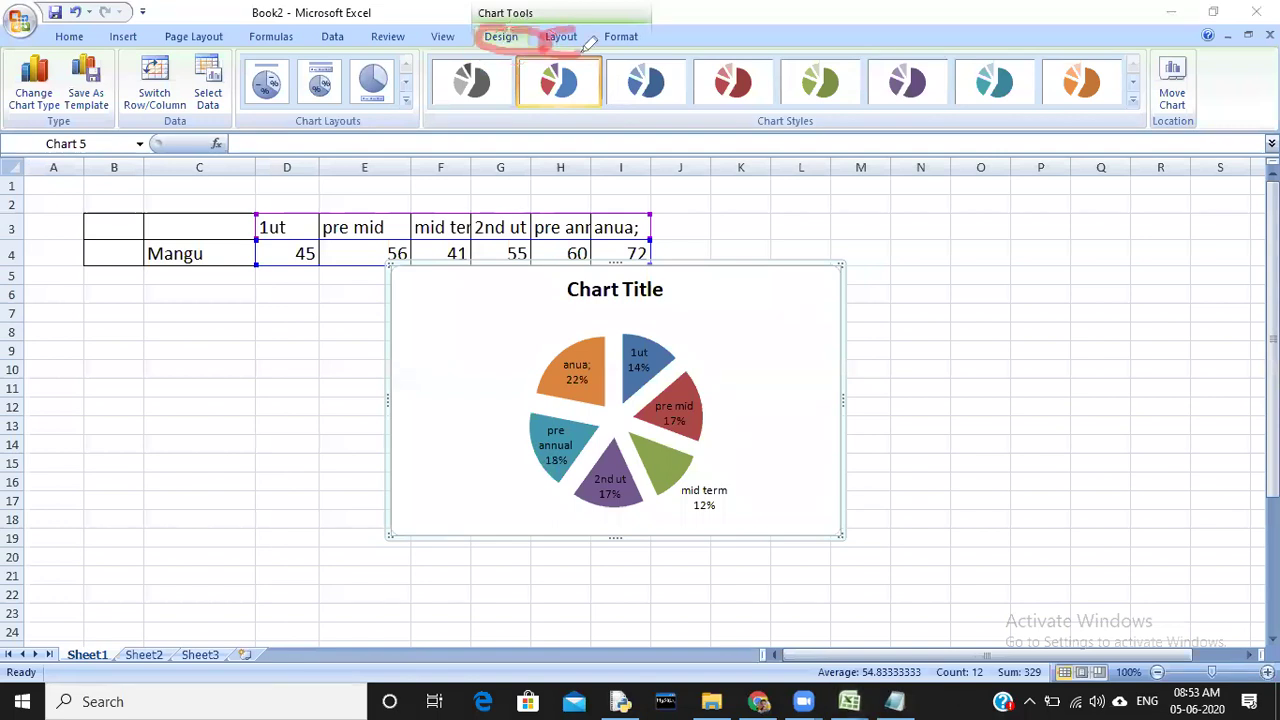
left_click_drag(580, 40, 630, 46)
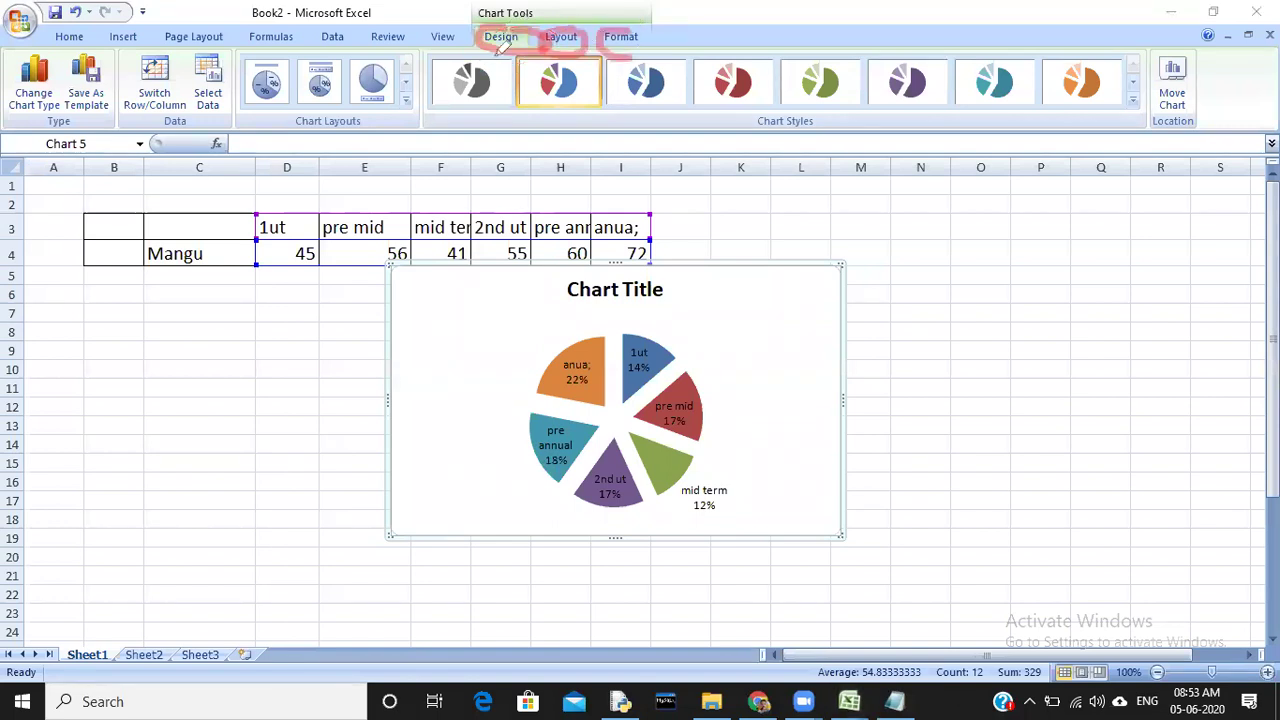
left_click_drag(467, 41, 668, 20)
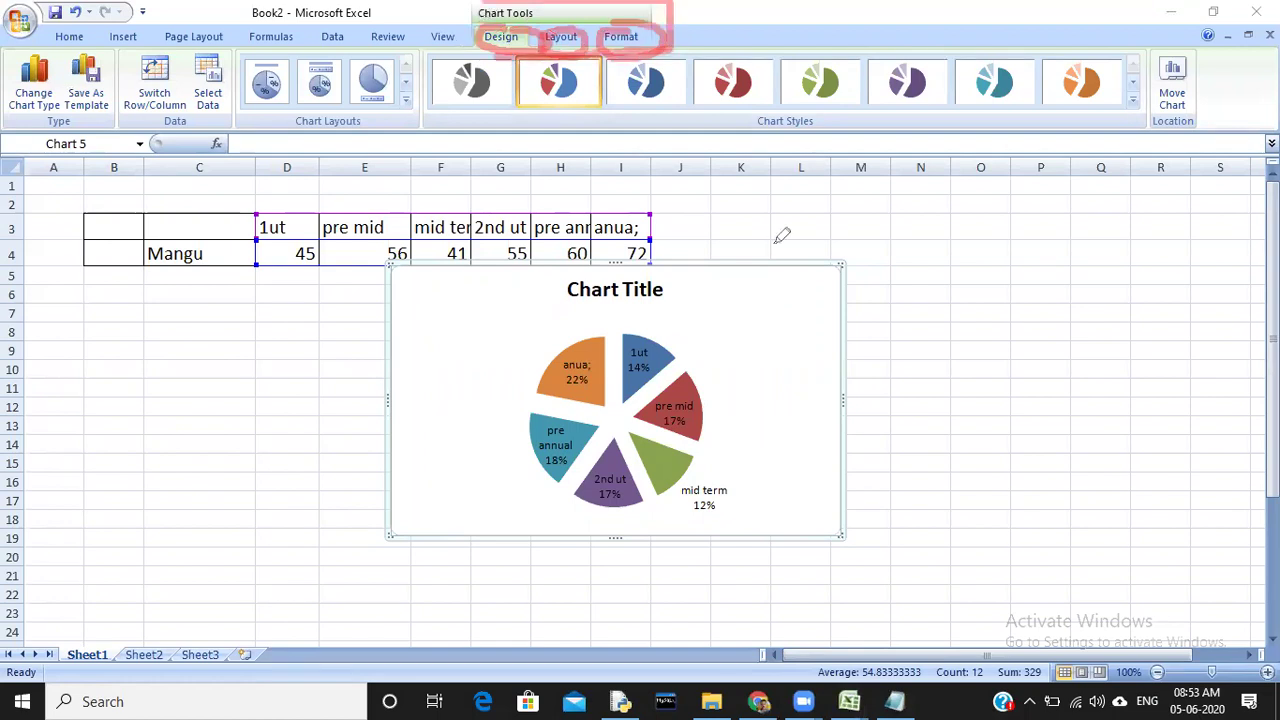
left_click_drag(520, 52, 470, 3)
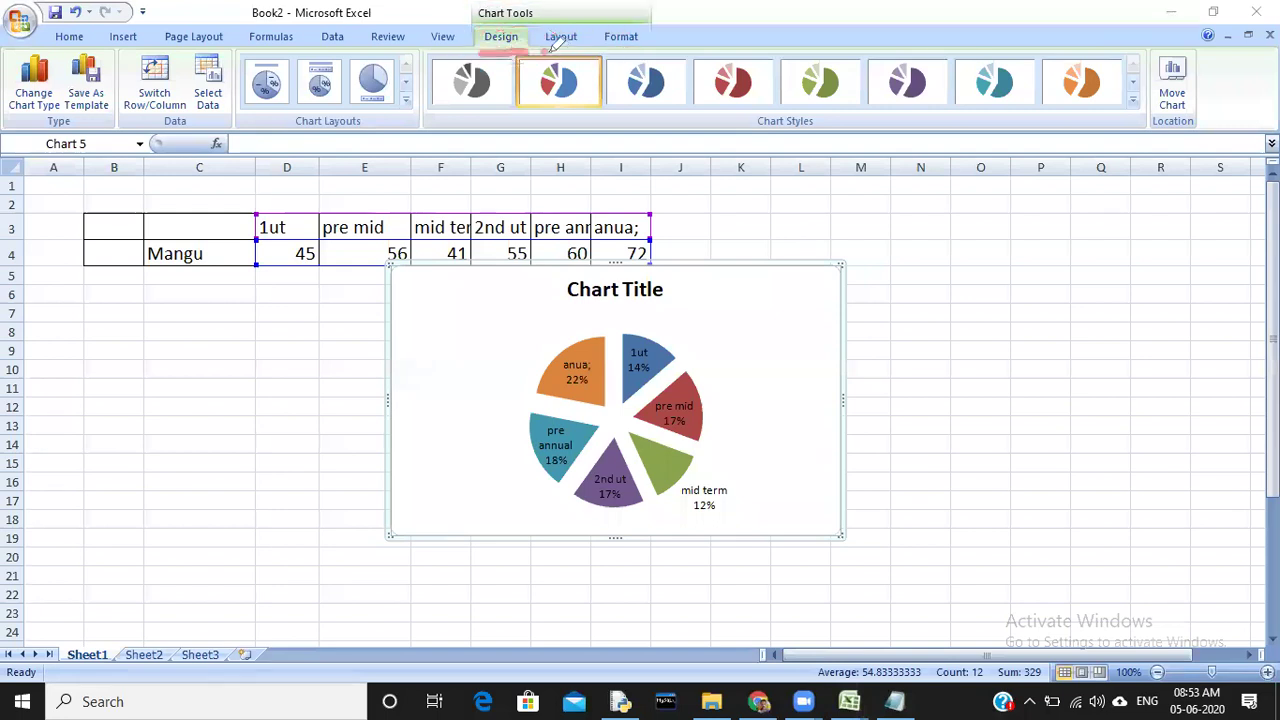
left_click_drag(546, 53, 638, 45)
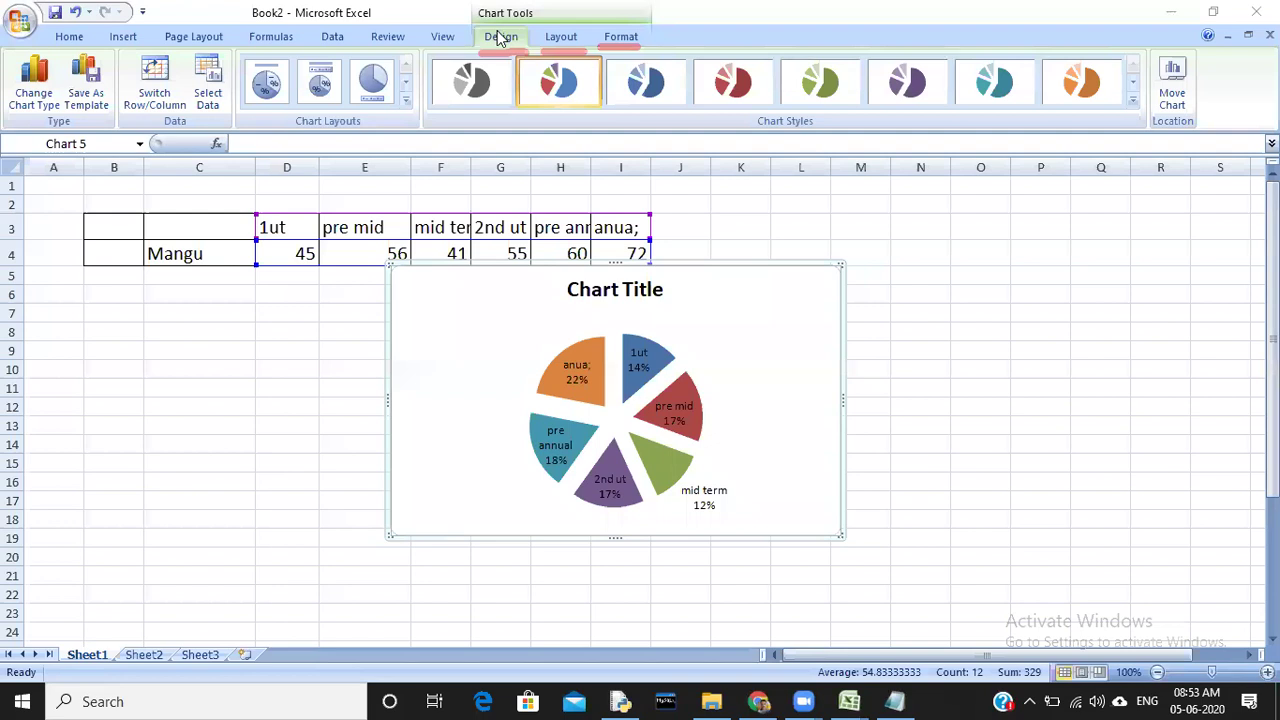
Step: Look through the chart area fill colours, keeping the white background
left_click(566, 37)
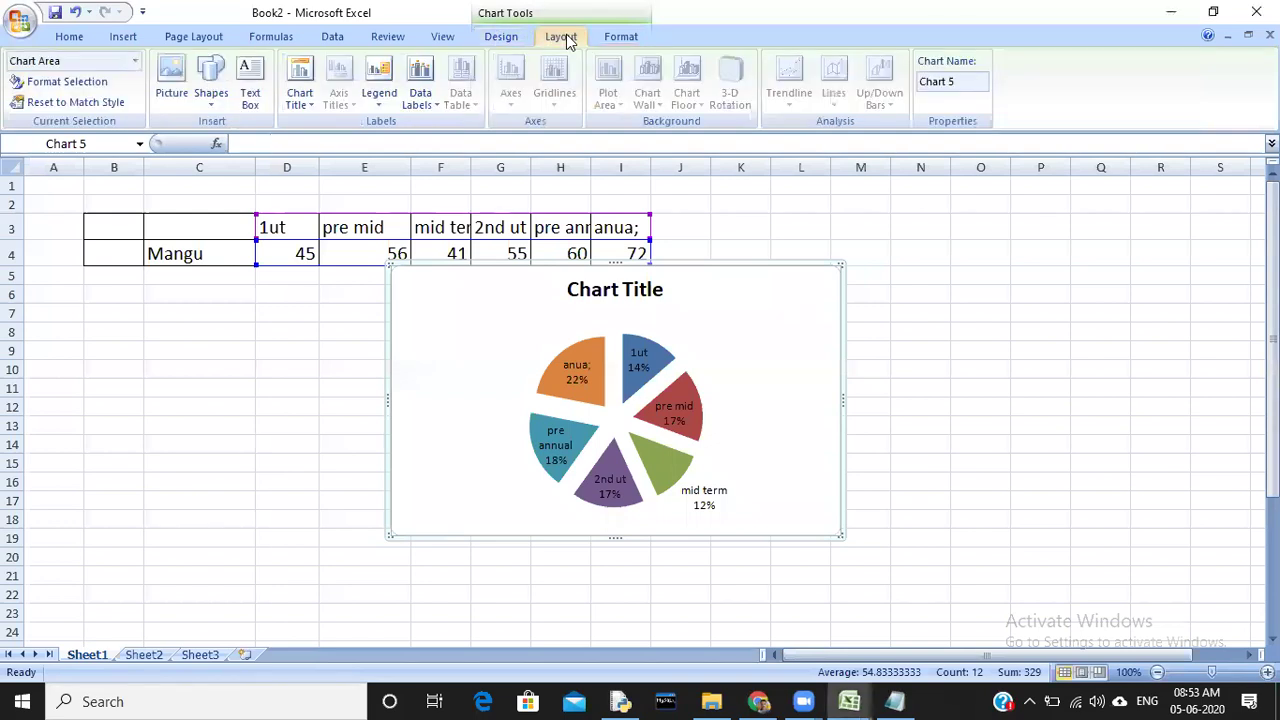
left_click(630, 38)
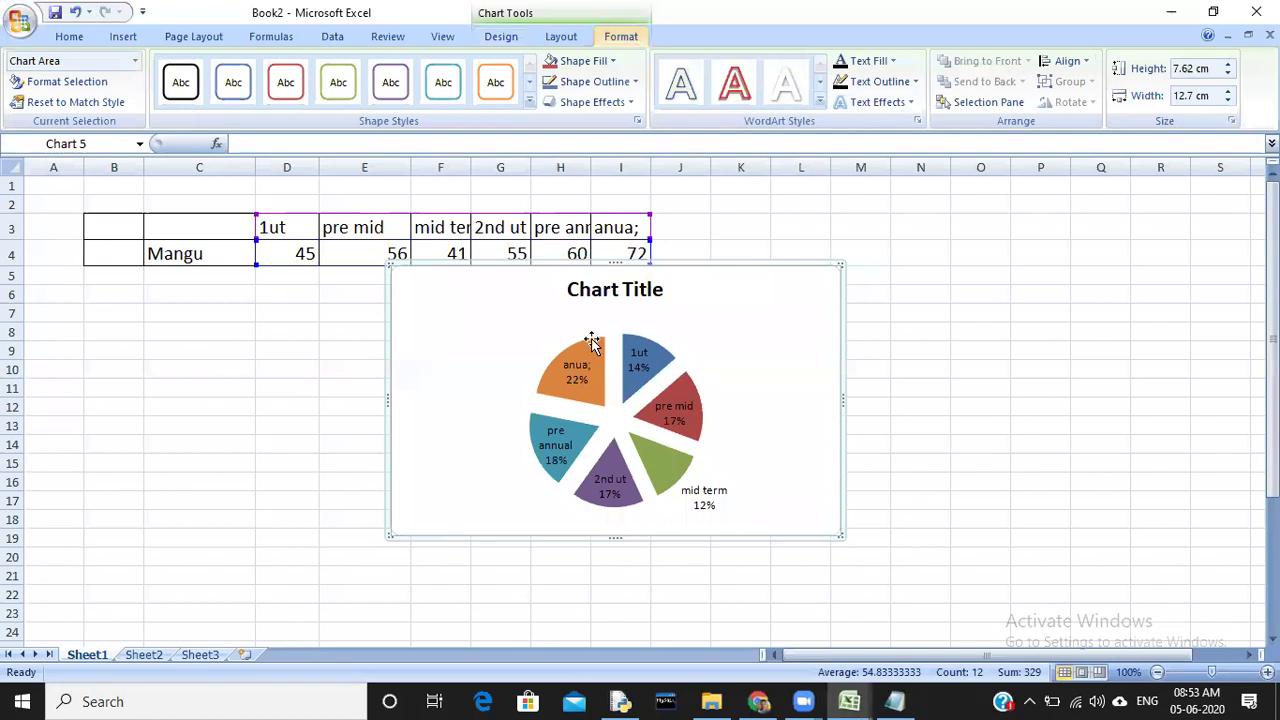
left_click(126, 101)
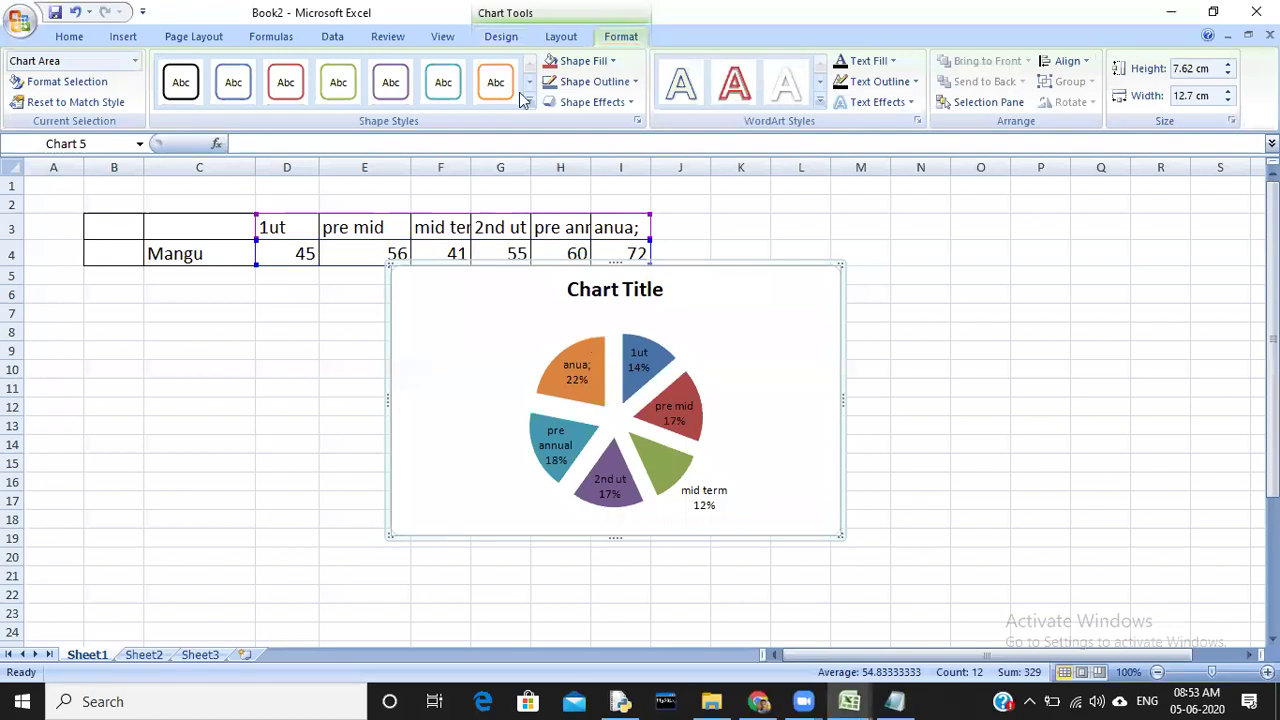
left_click(614, 66)
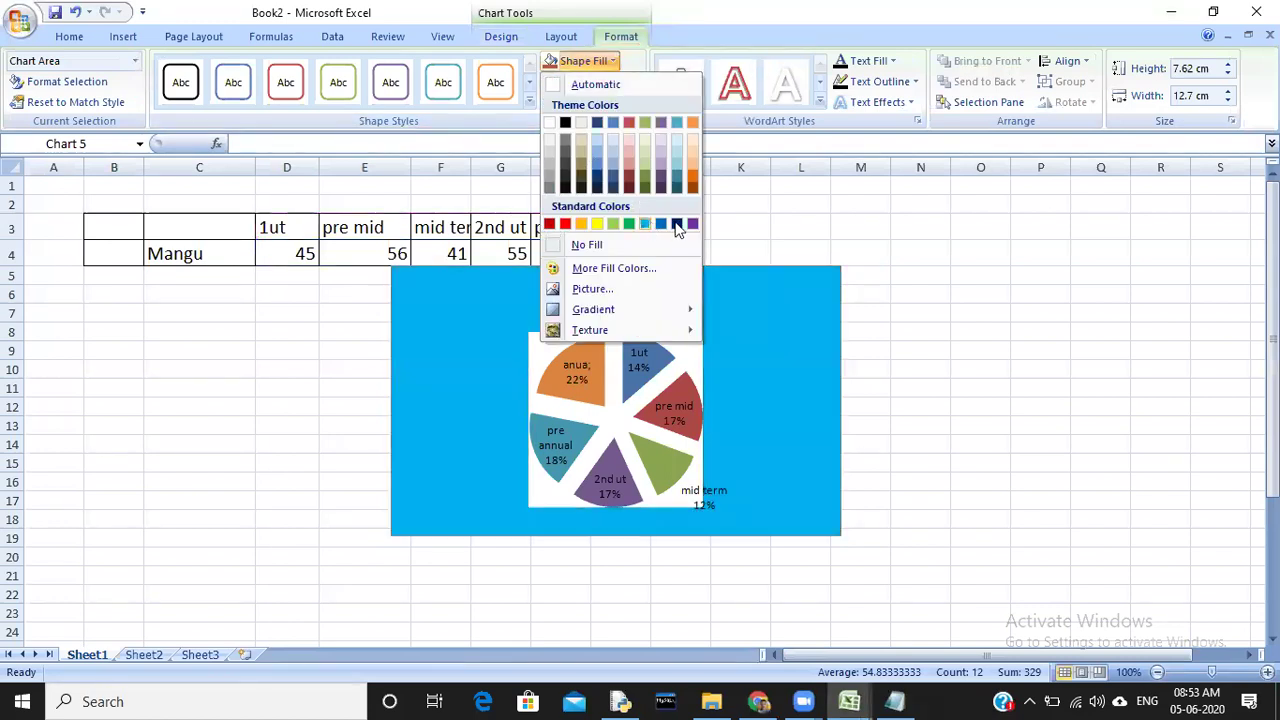
left_click(771, 126)
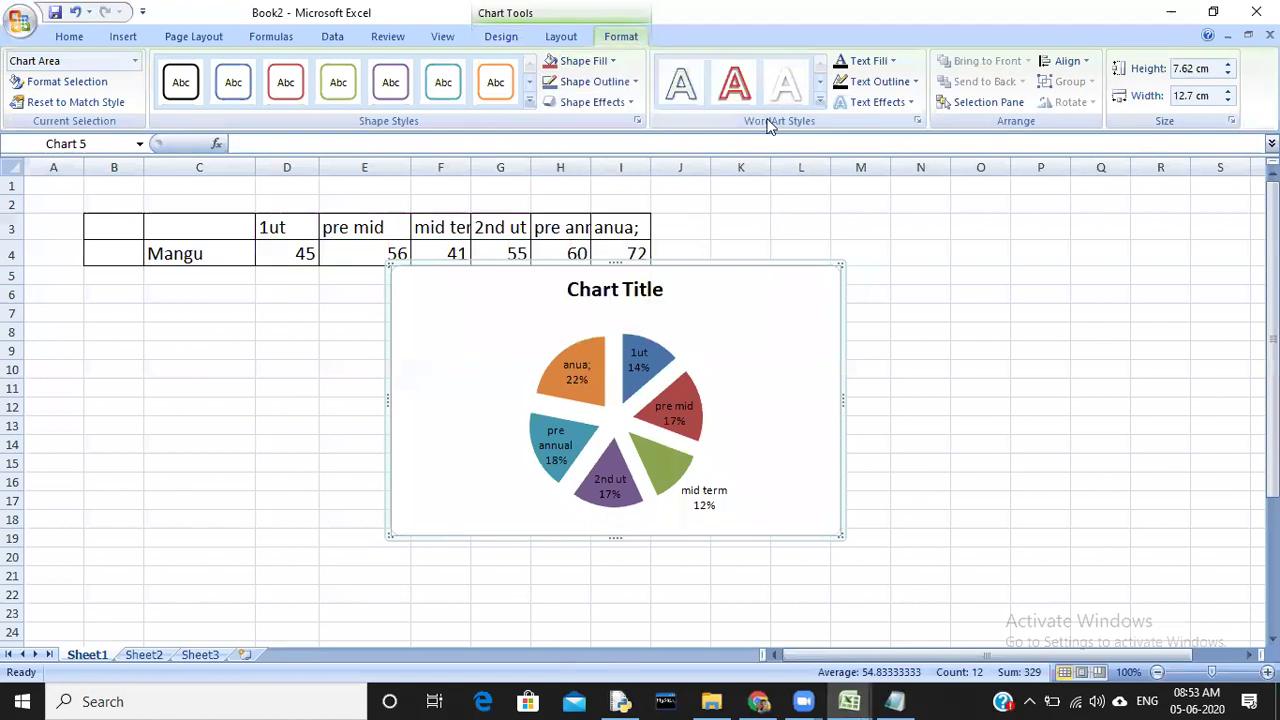
Step: Apply the Gradient Fill - Accent 4, Reflection WordArt style to the chart text
left_click(740, 94)
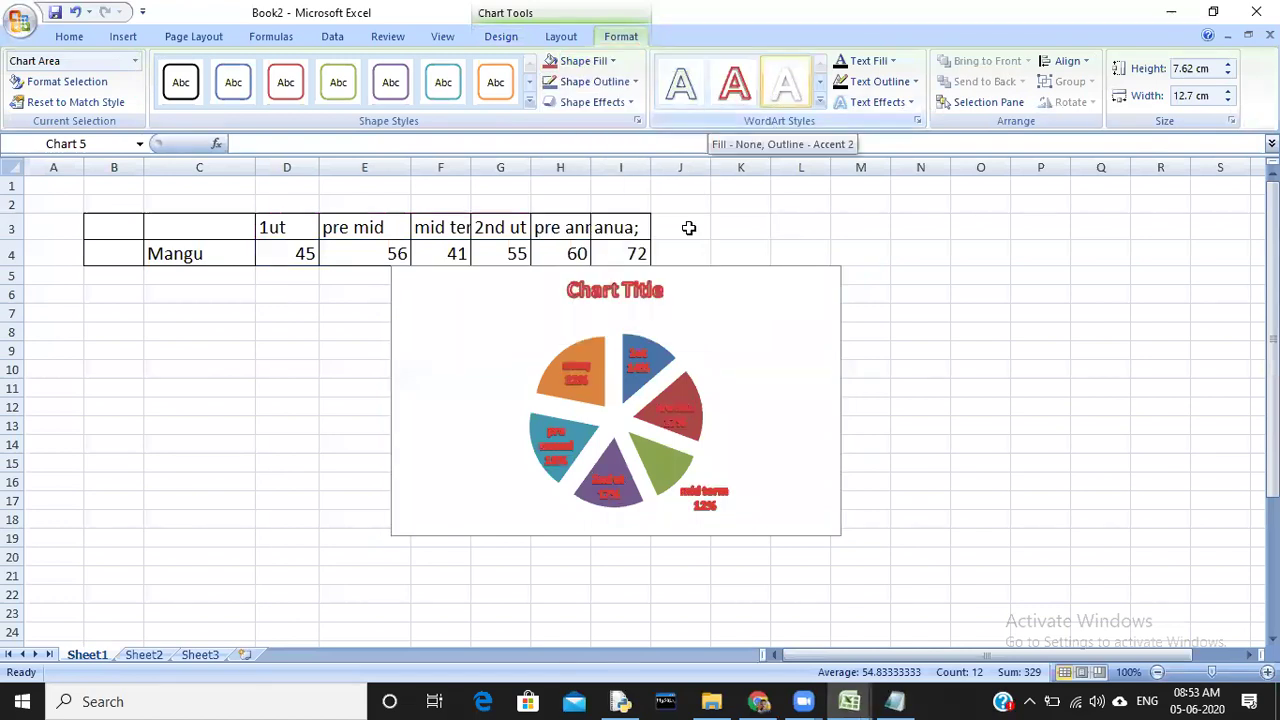
left_click(821, 103)
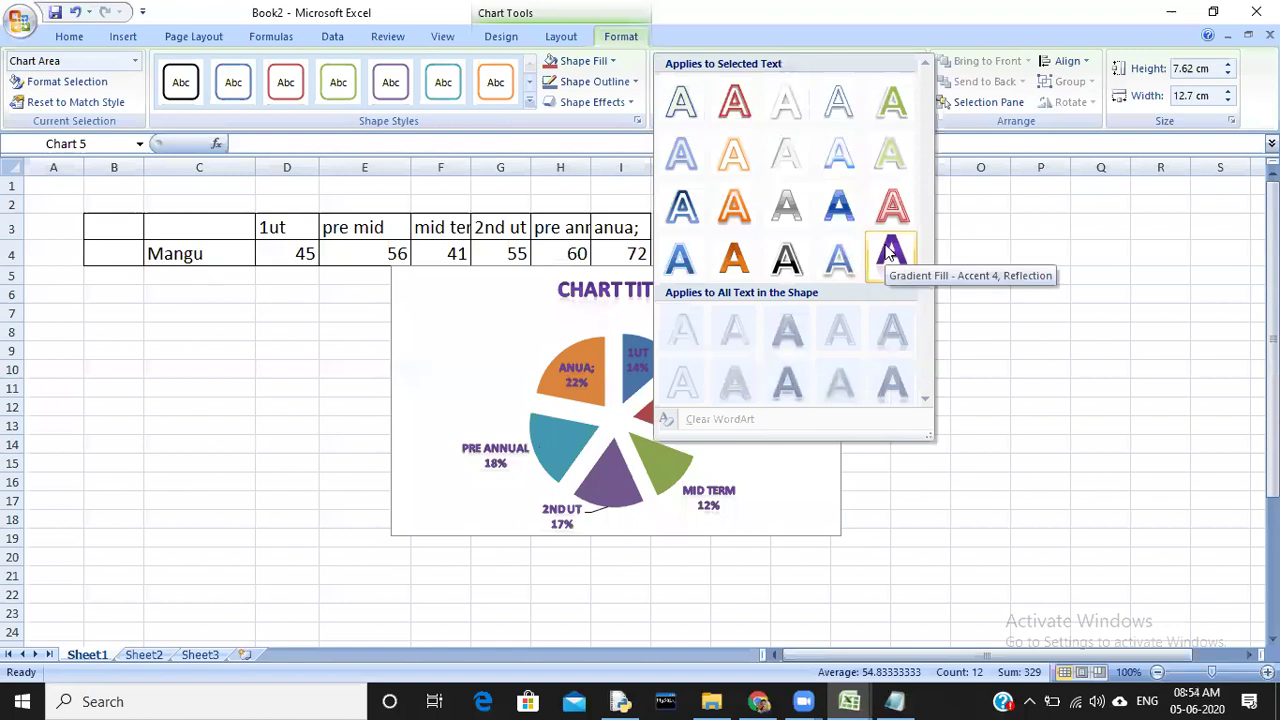
left_click(891, 253)
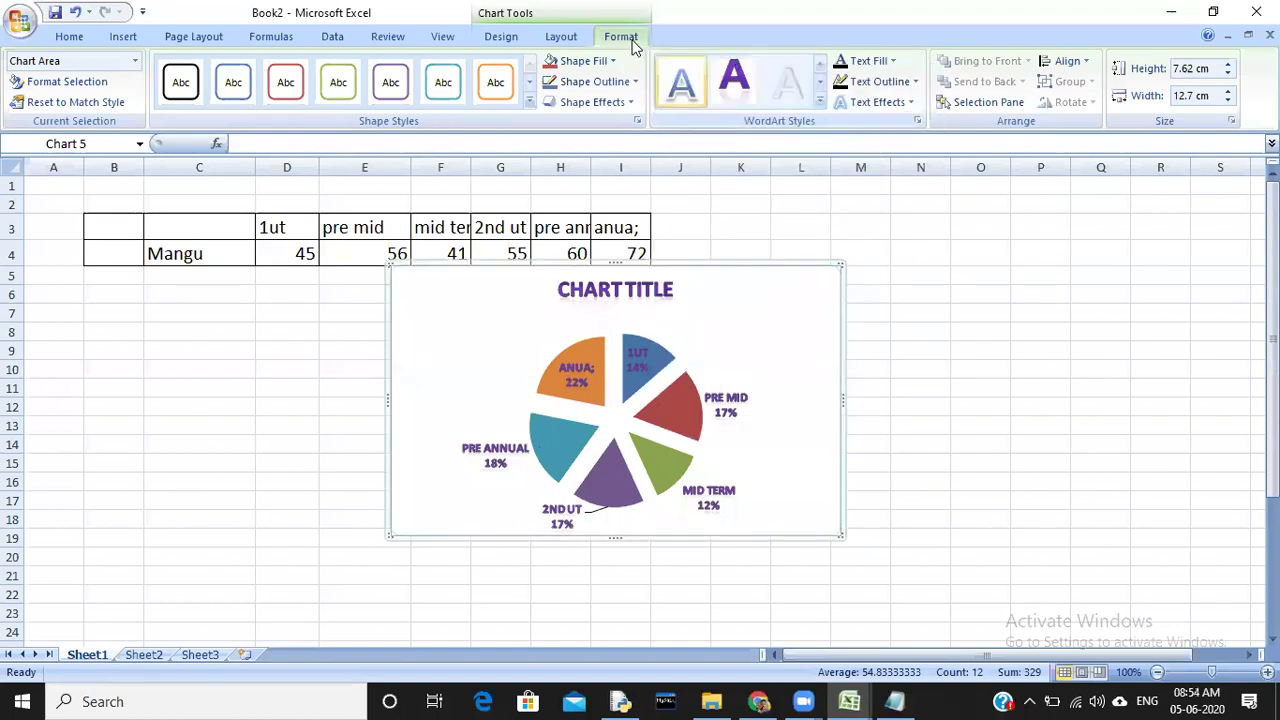
left_click(563, 37)
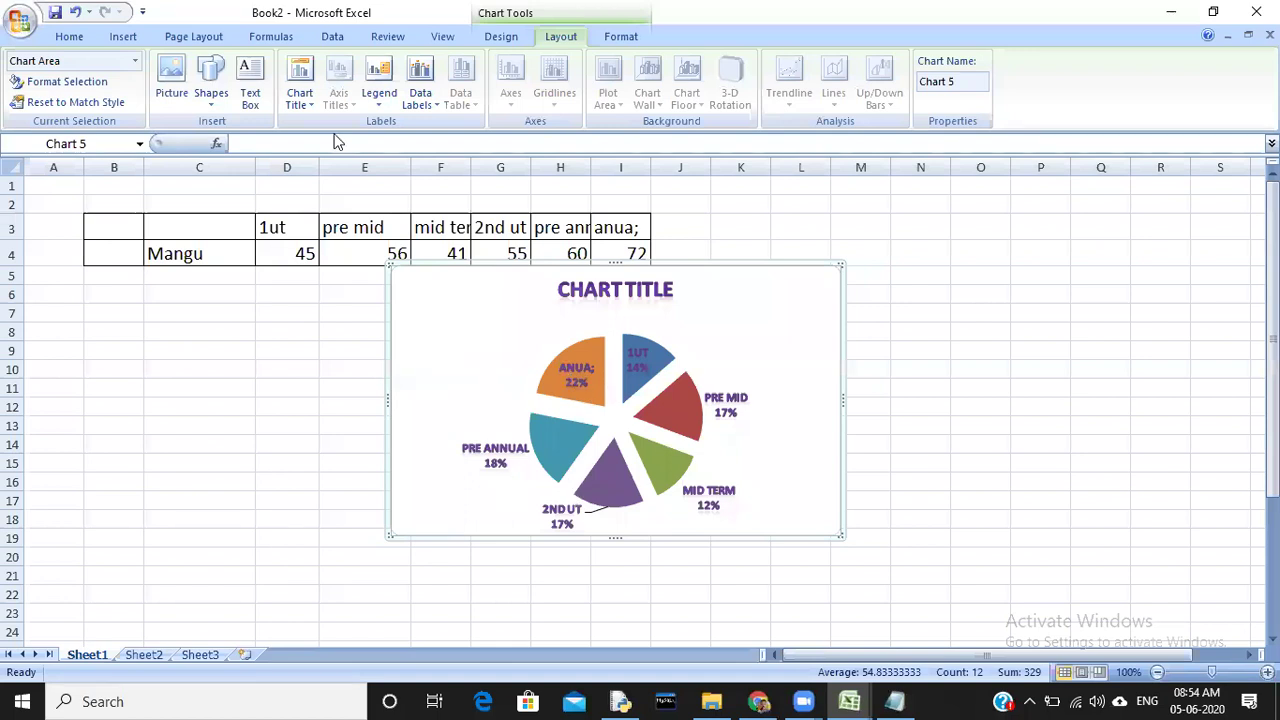
Step: Replace the Chart Title placeholder with 'MARK OF CLASS VII'
left_click(310, 110)
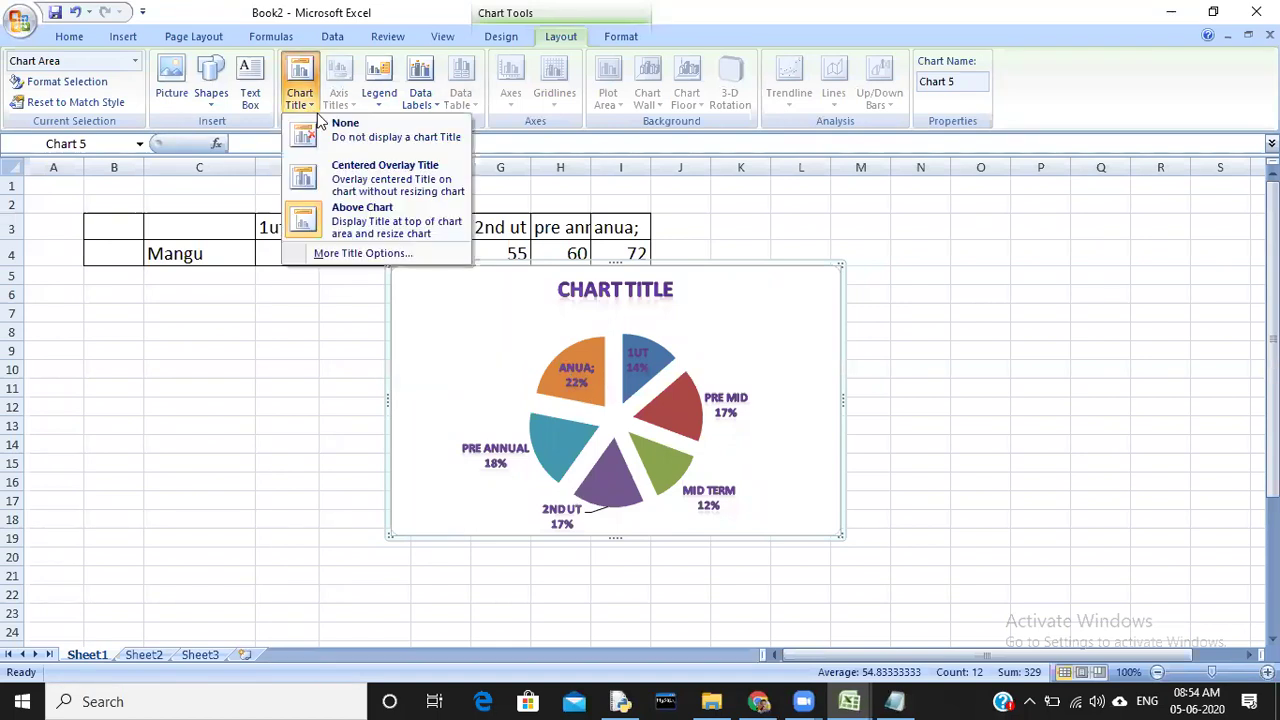
left_click(580, 289)
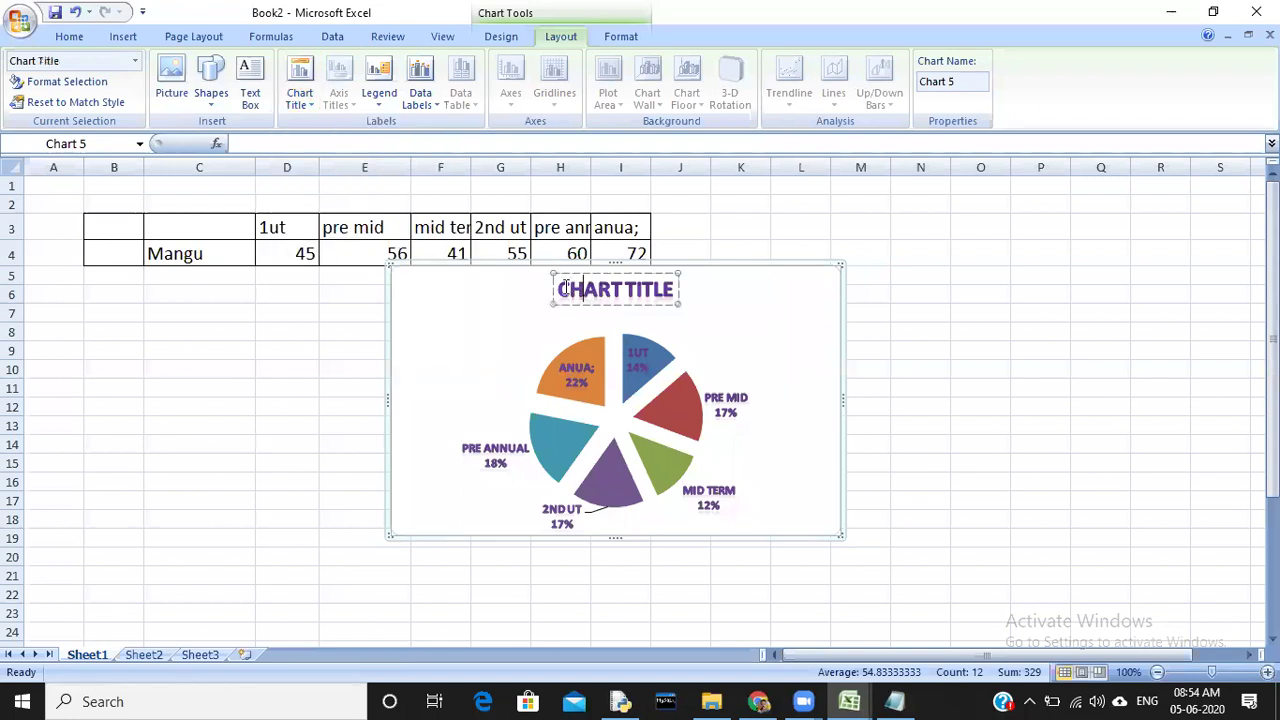
triple_click(678, 289)
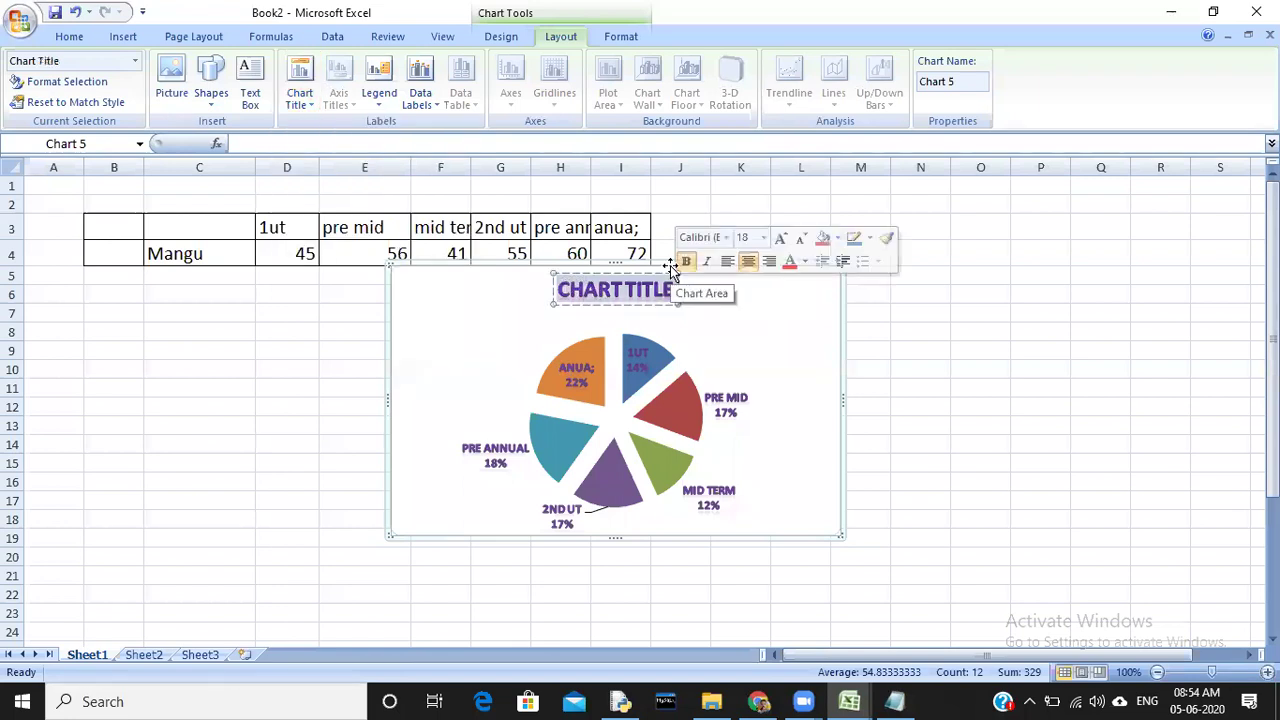
type("M")
key("BackSpace")
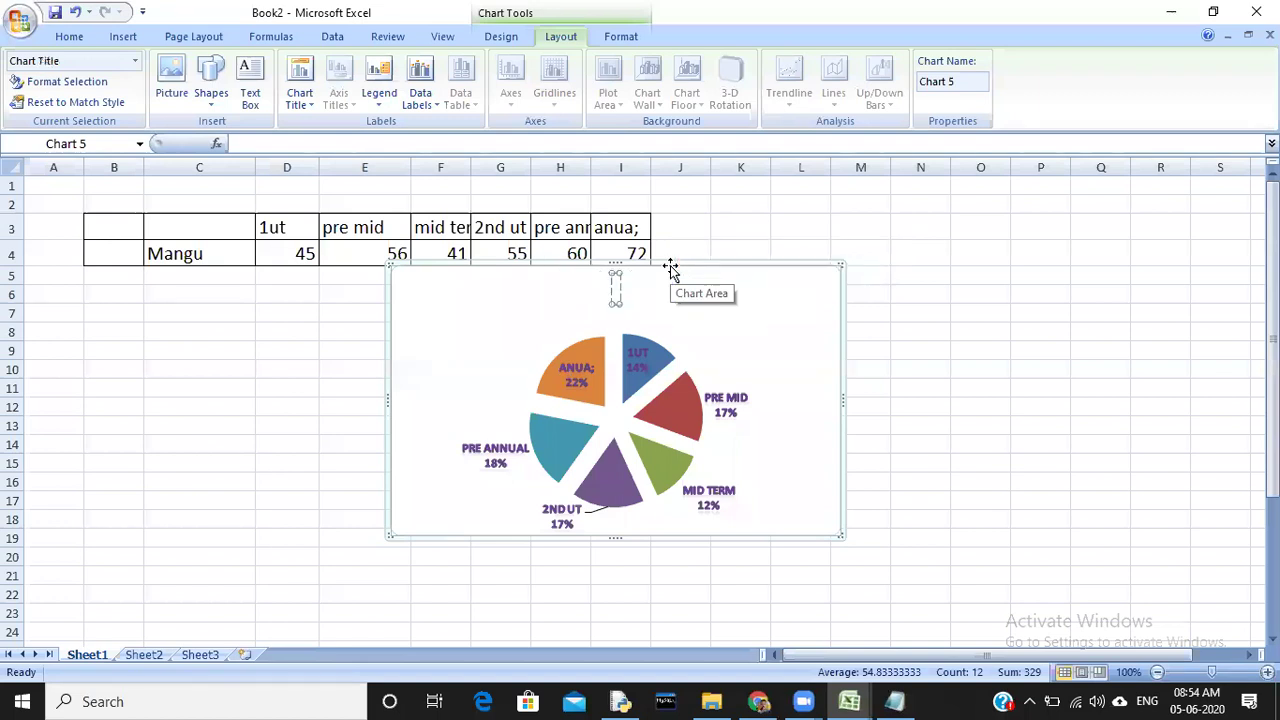
type("MARK OF")
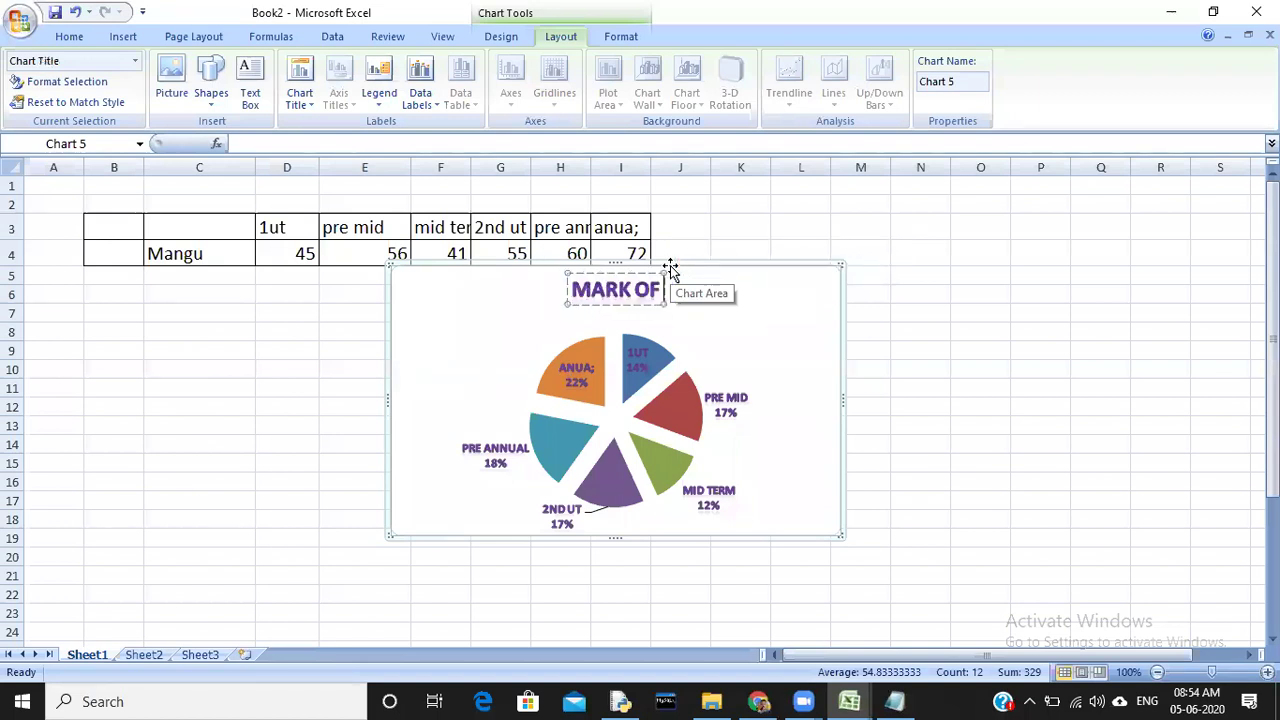
type(" CLASS")
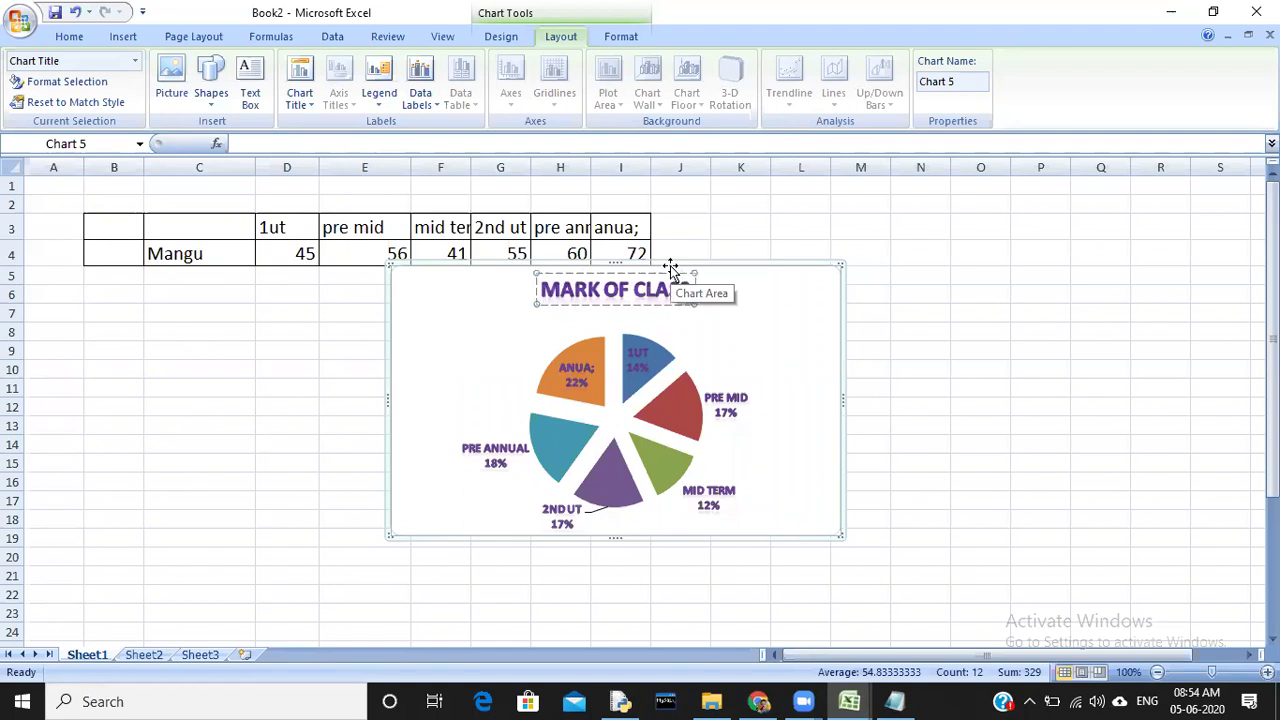
type(" 10")
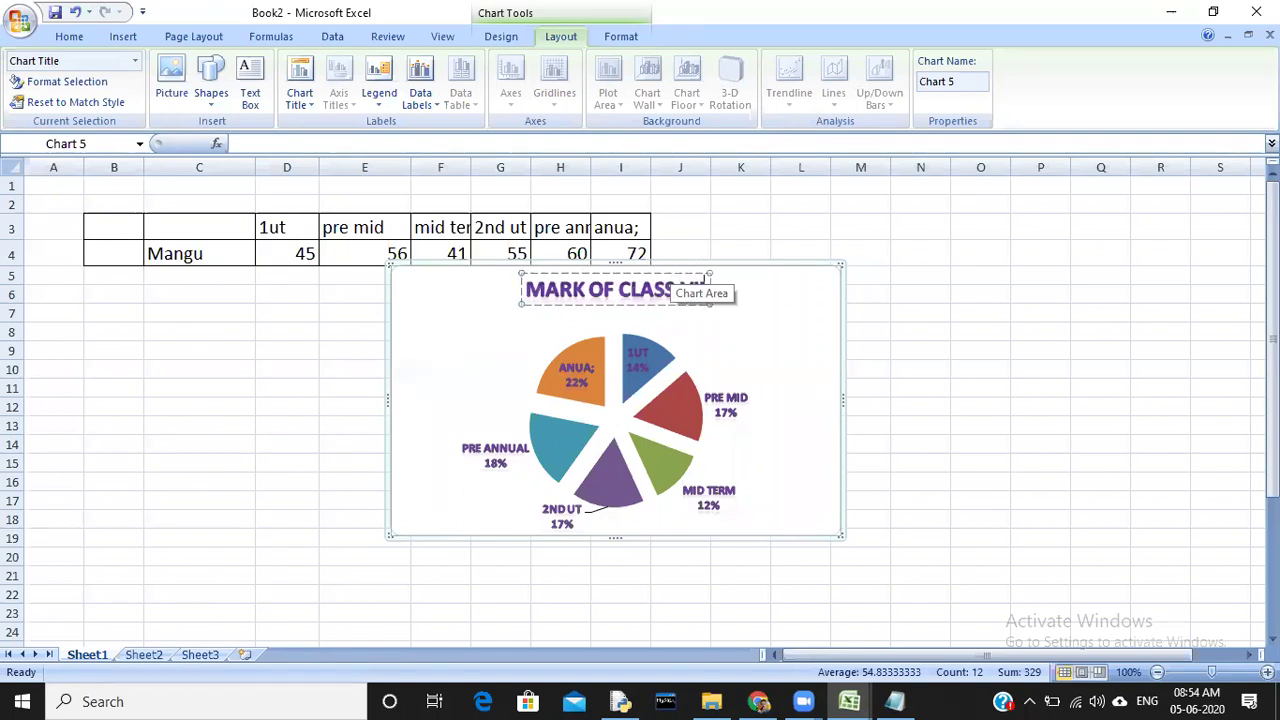
key("Escape")
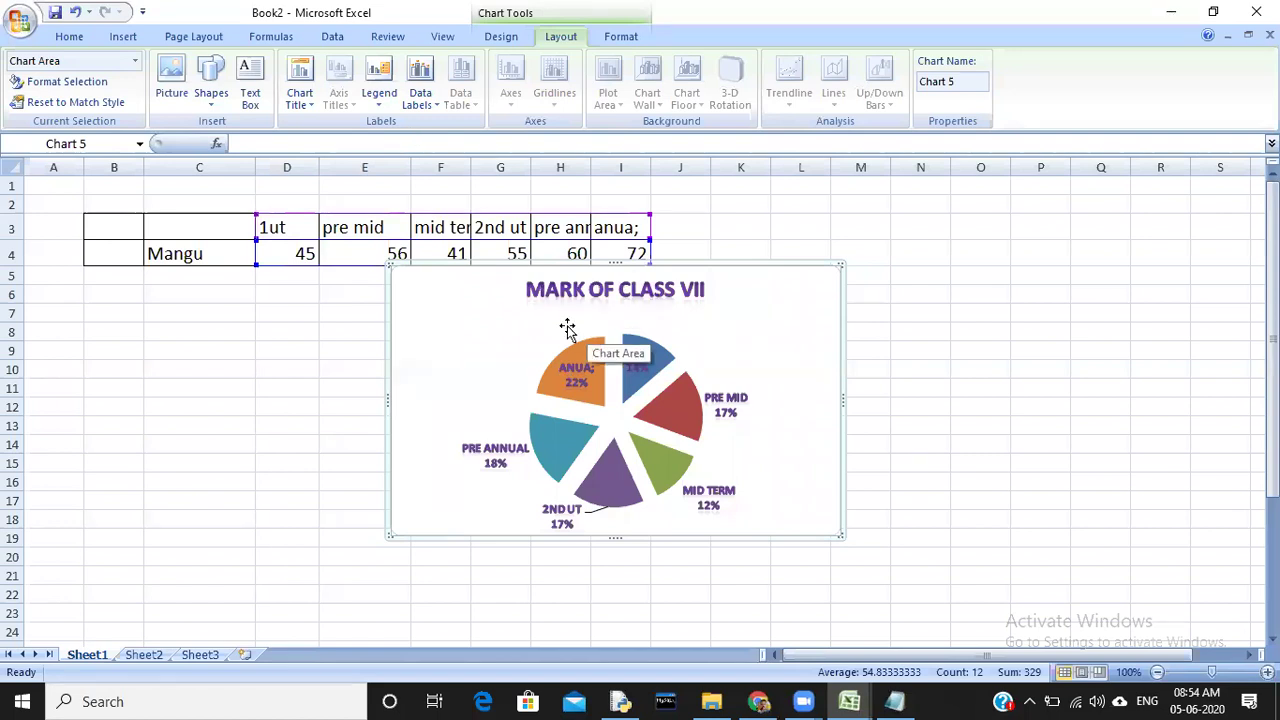
Step: Convert the pie chart into a 3-D column chart
left_click(379, 85)
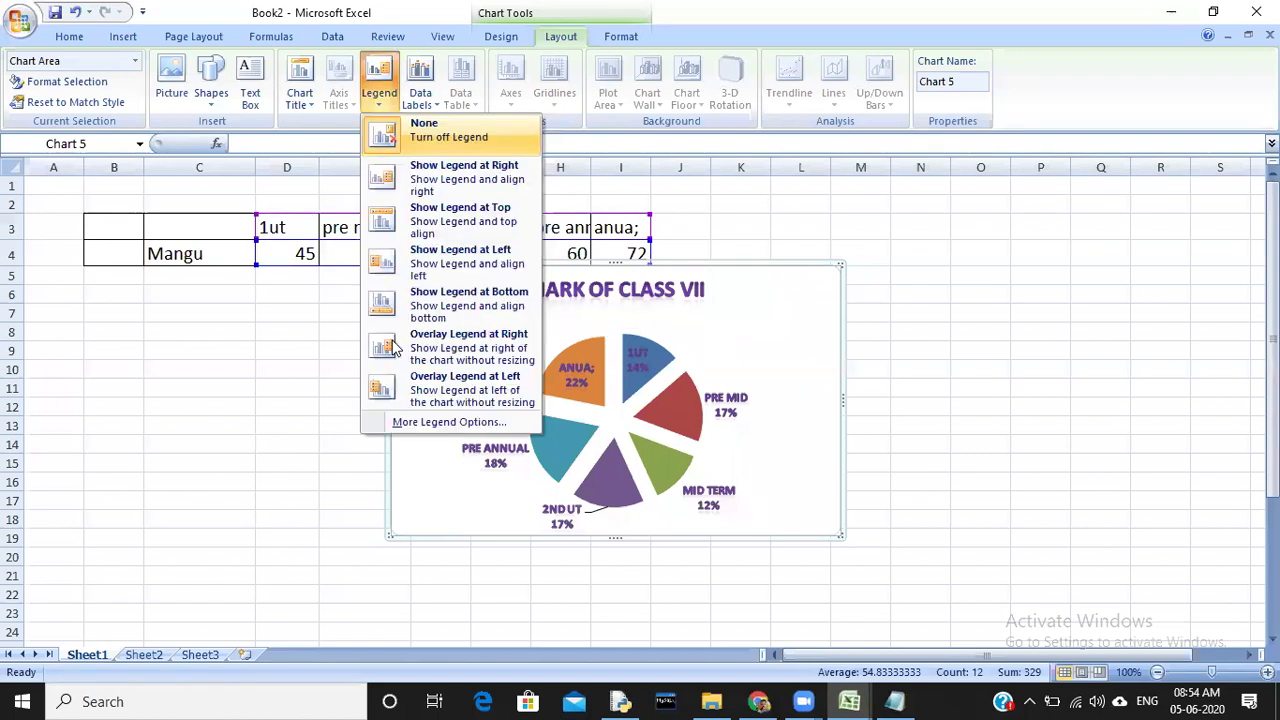
left_click(593, 350)
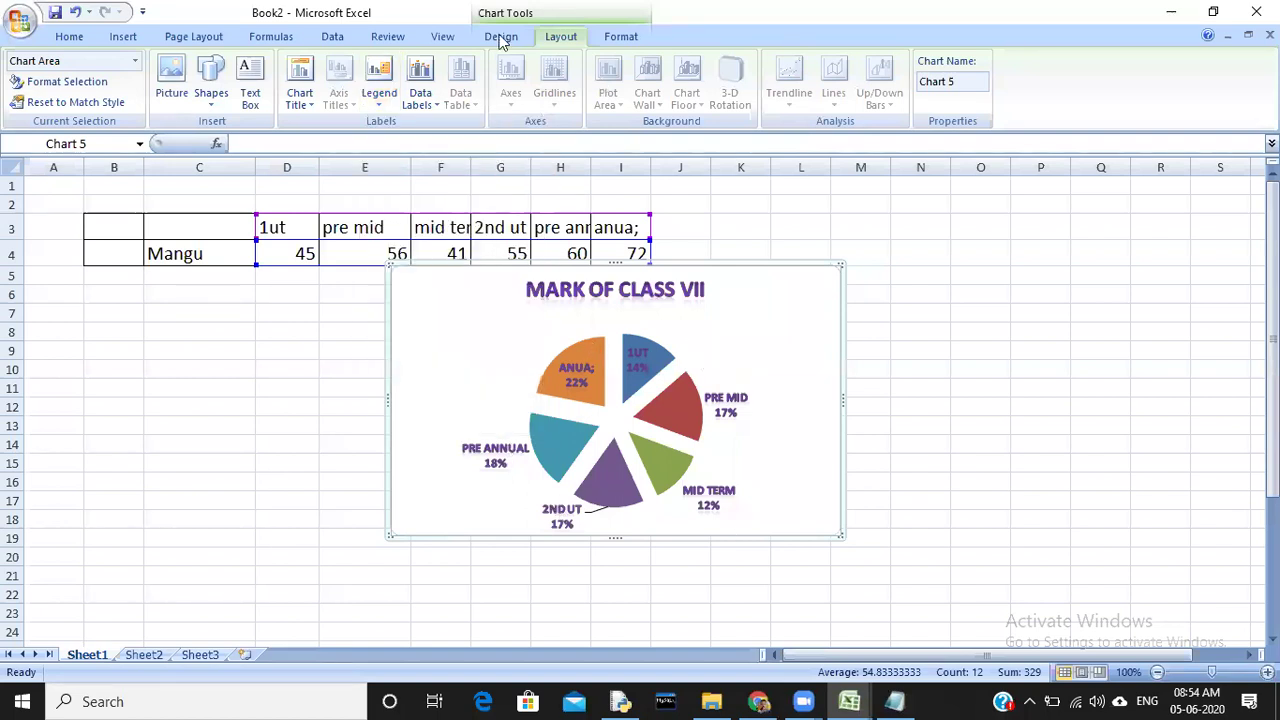
scroll(598, 122, "up", 1)
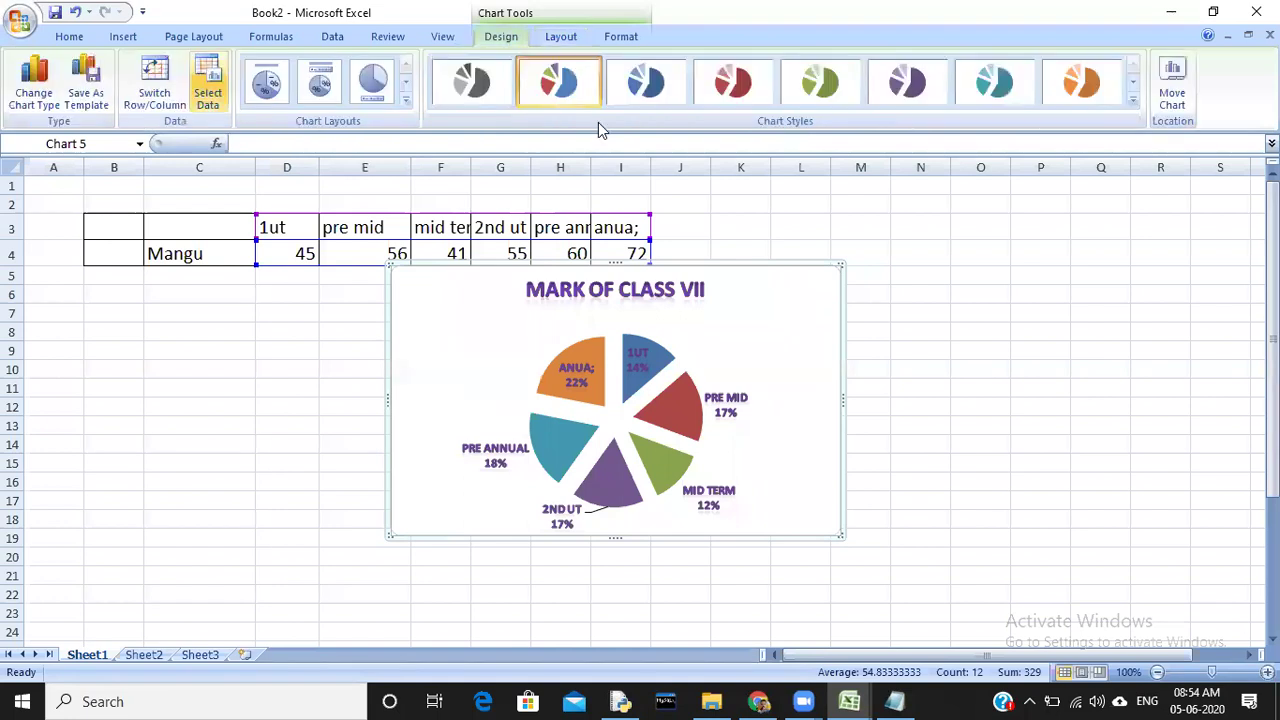
left_click(28, 105)
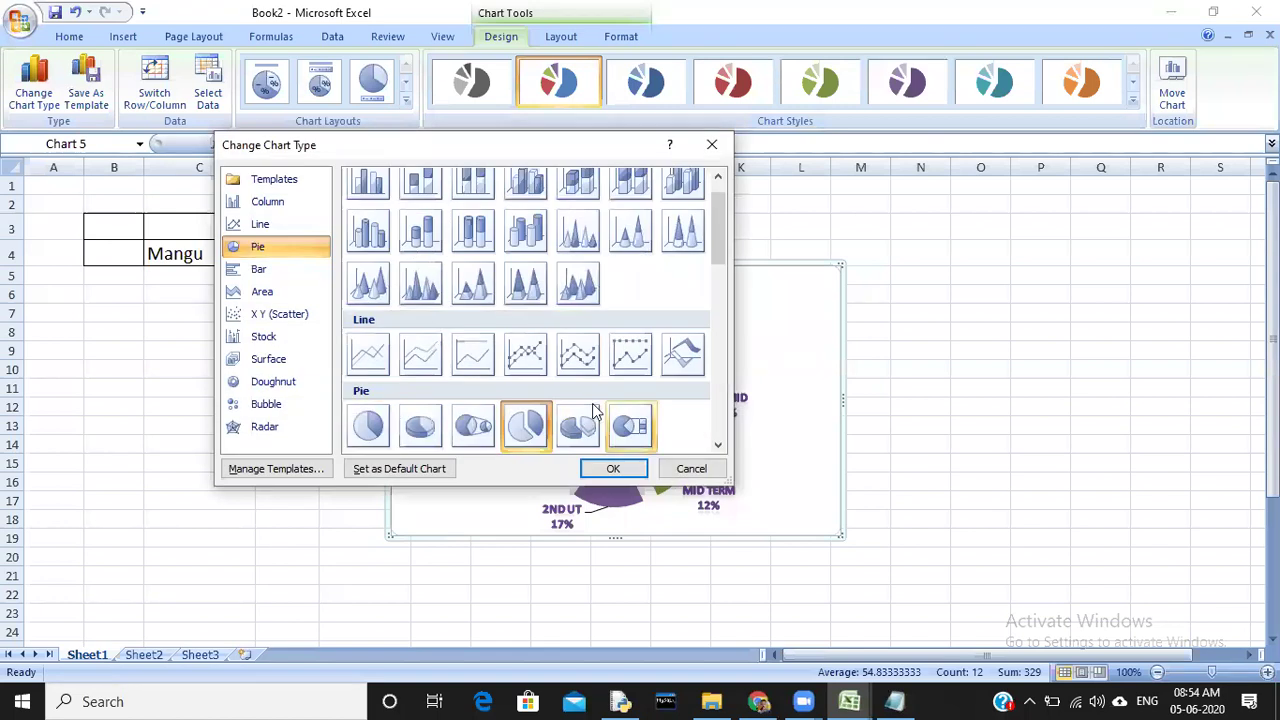
left_click(613, 470)
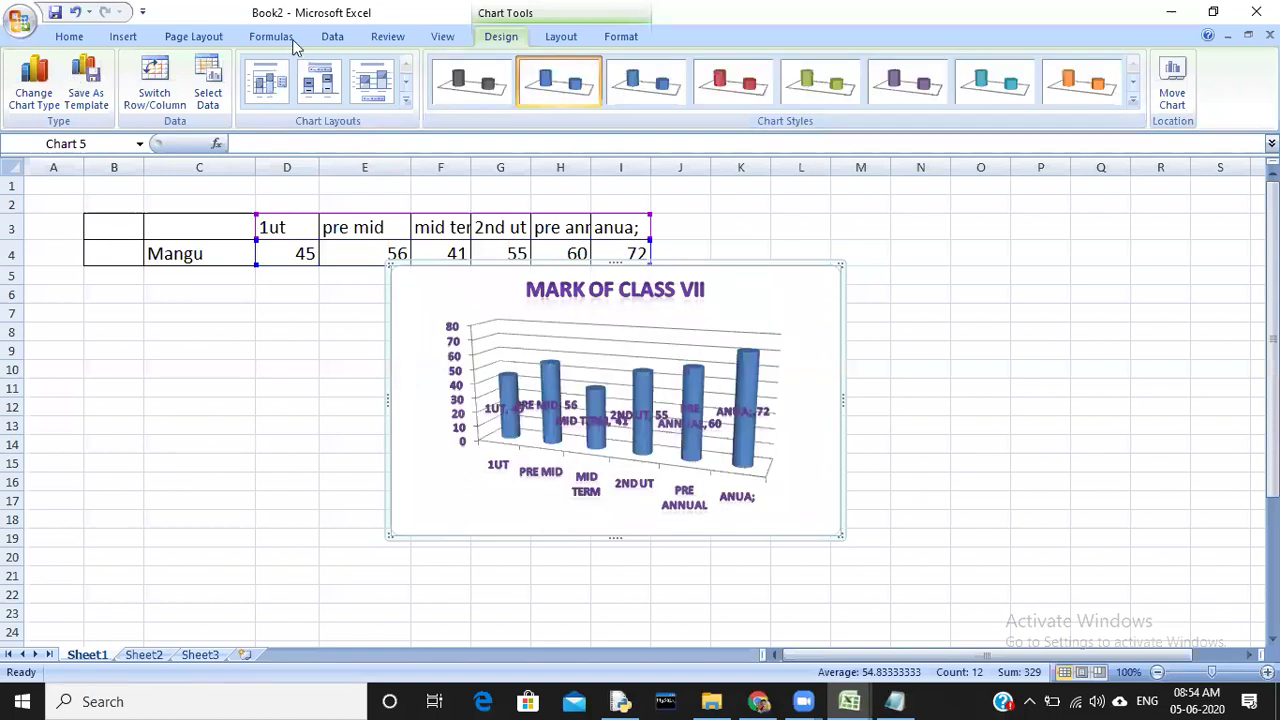
Step: Try an area chart type on the marks chart
left_click(33, 84)
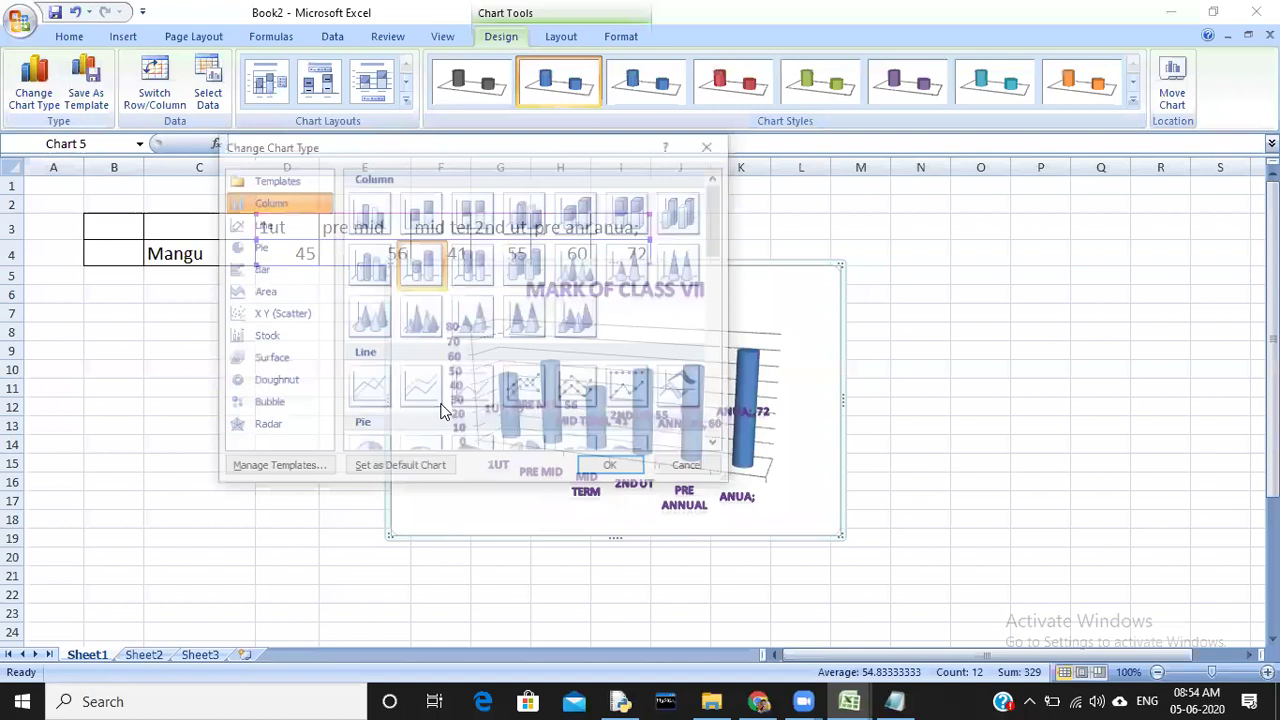
scroll(533, 358, "down", 5)
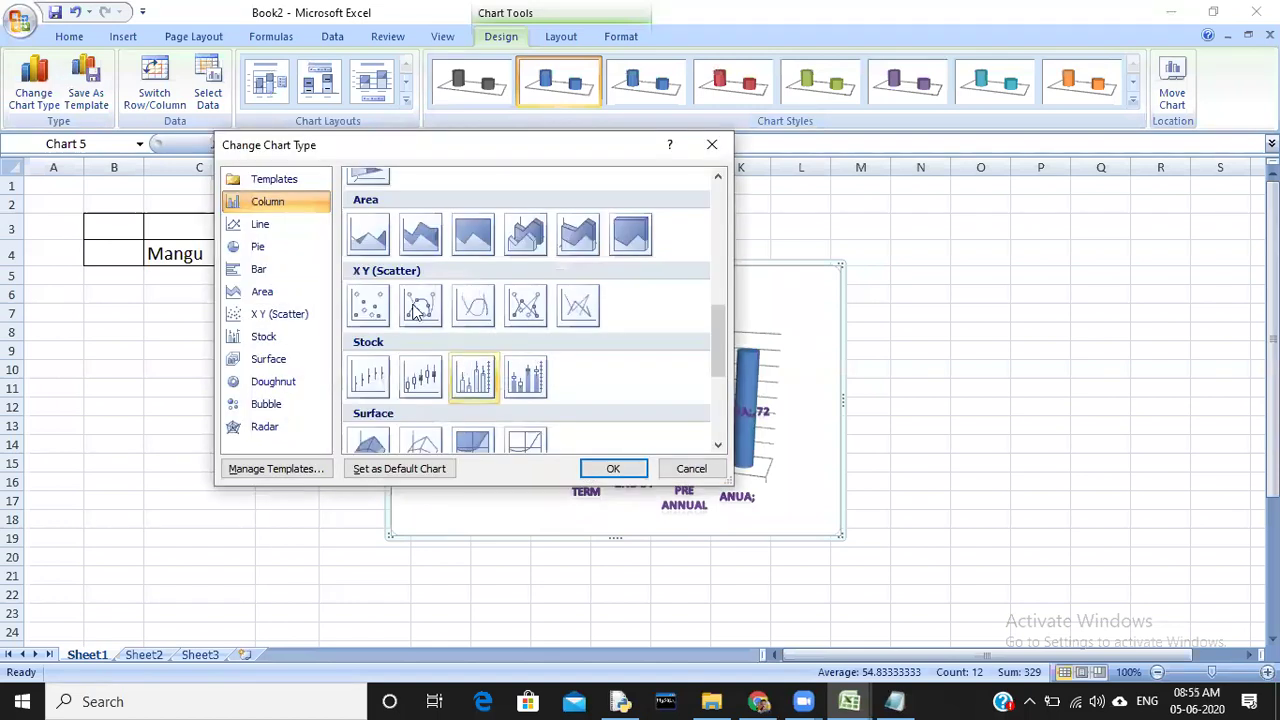
scroll(456, 370, "up", 3)
left_click(440, 405)
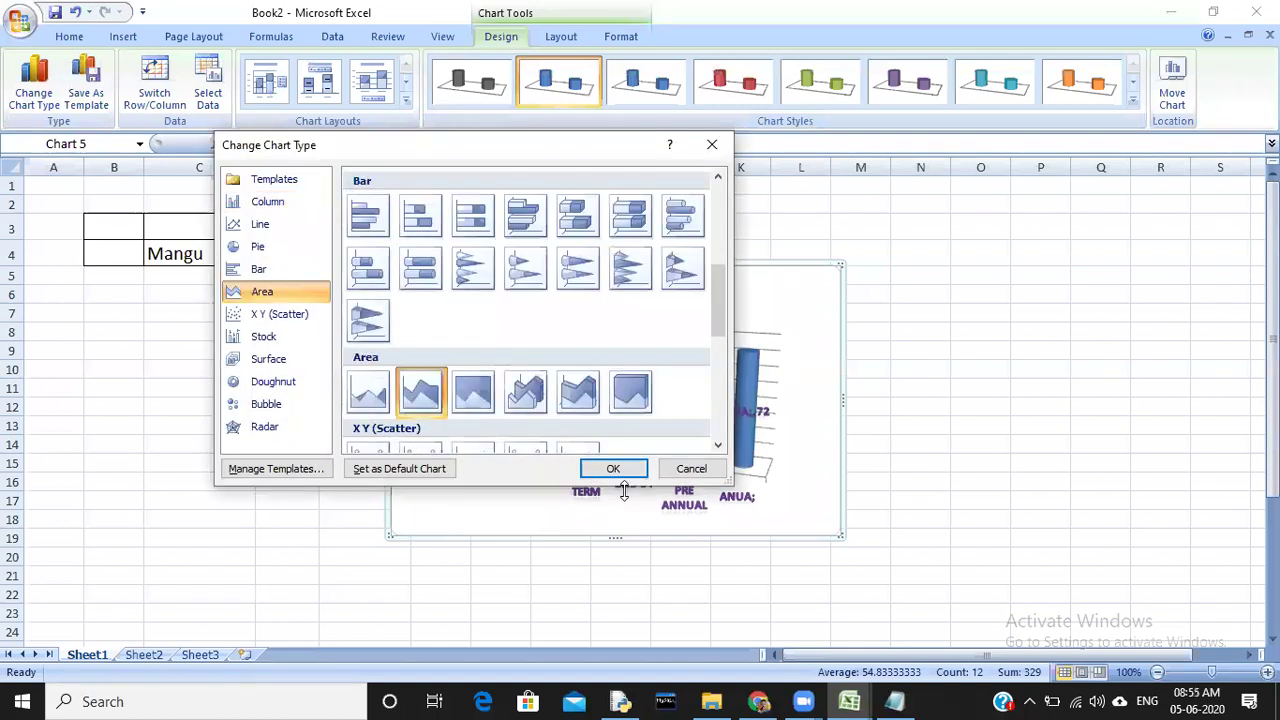
left_click(613, 470)
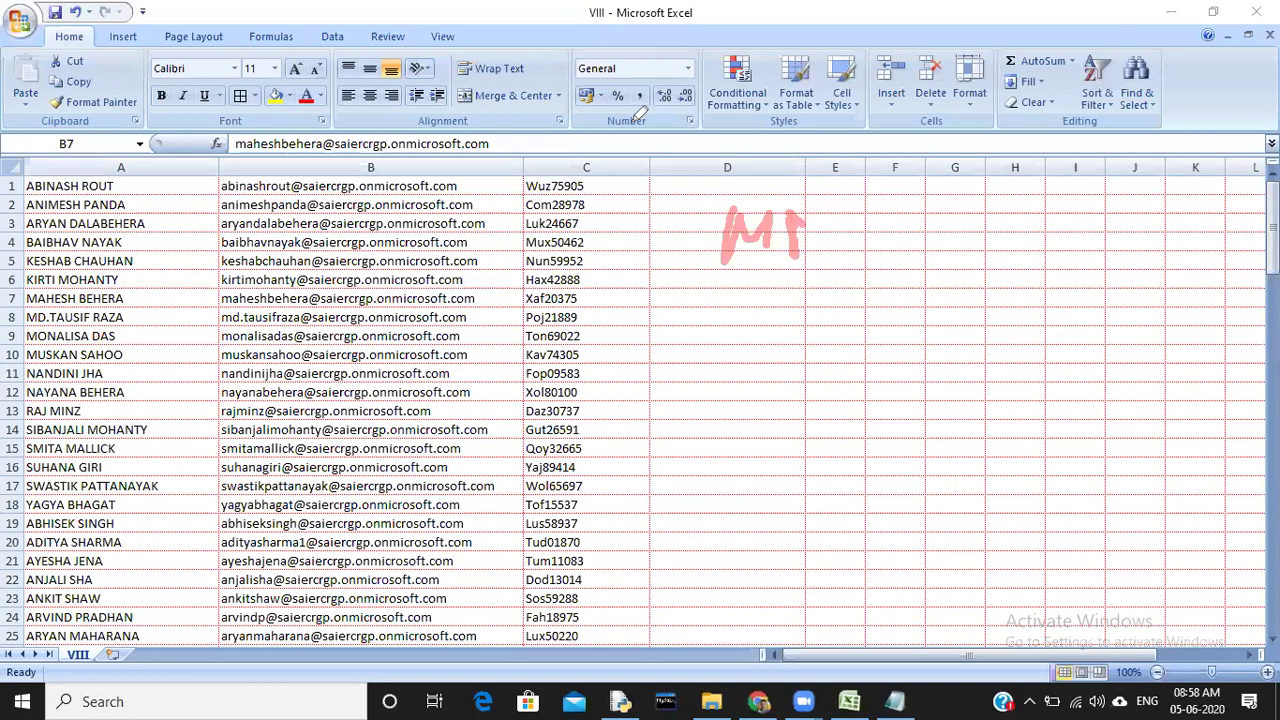
Step: Write the red note 'down load microsft team from paystore' beside the student list
left_click(743, 217)
type("do")
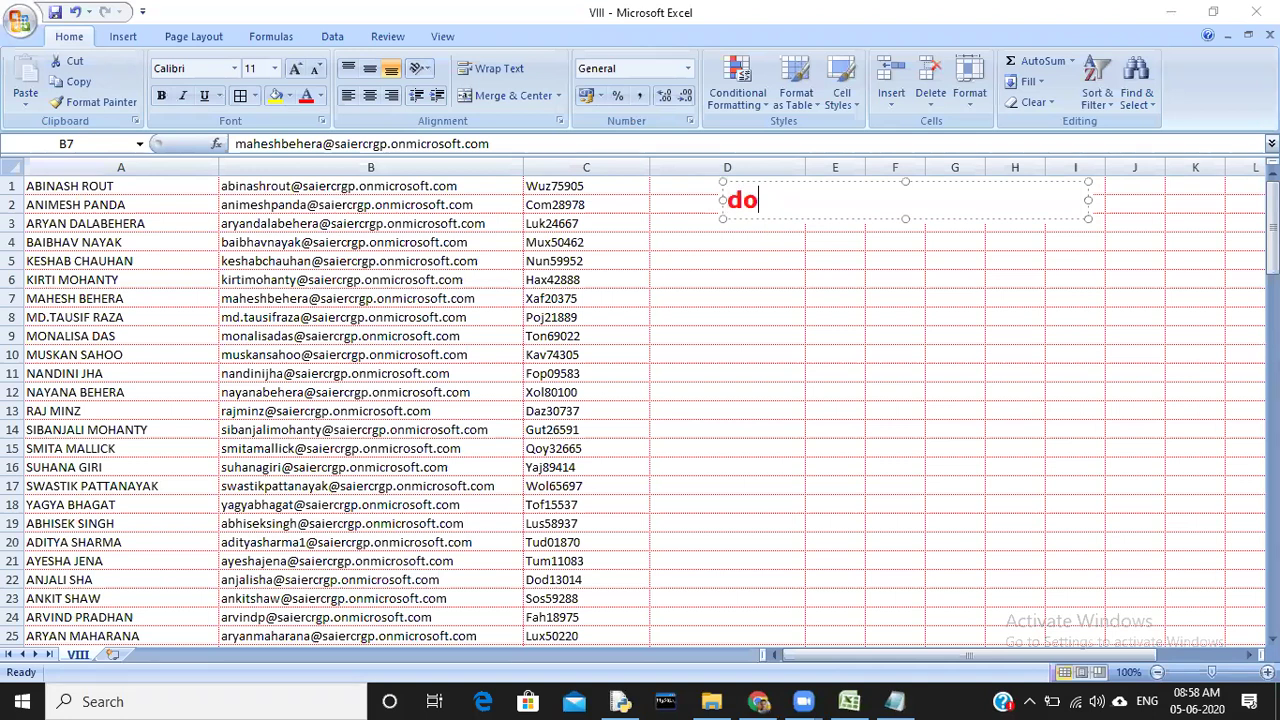
type("wn load ")
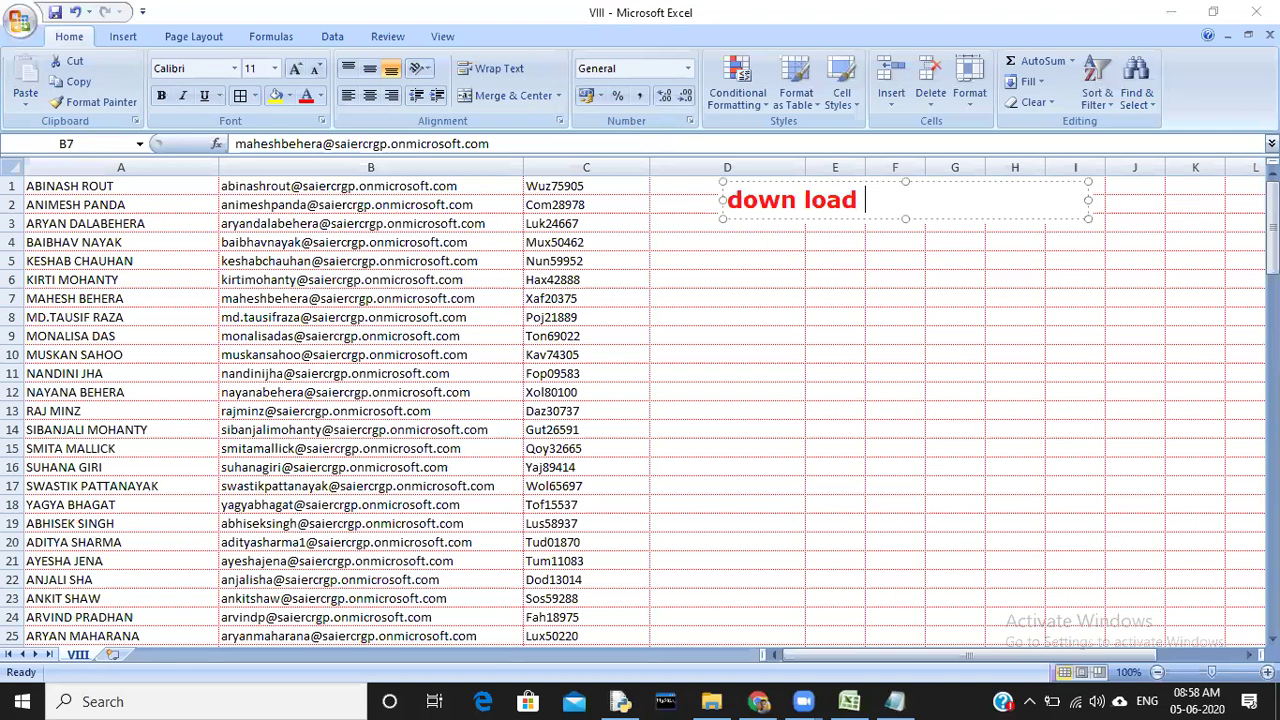
type("microsft team ")
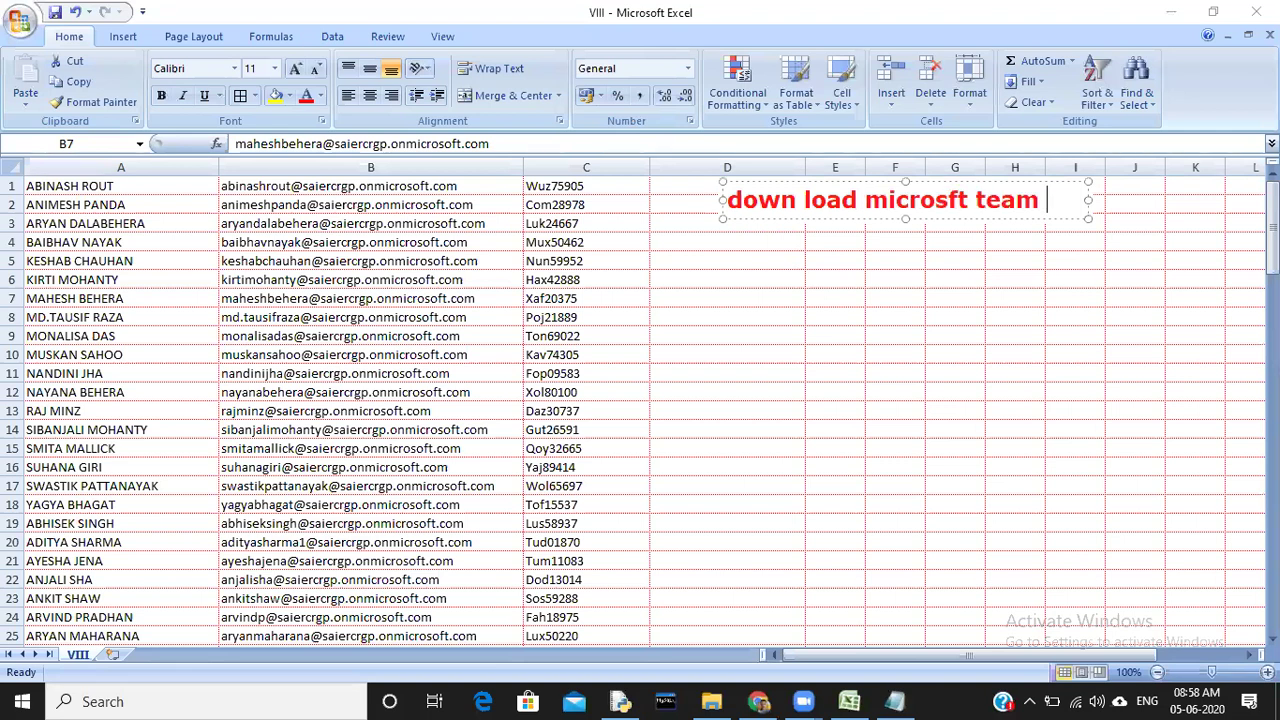
type("from")
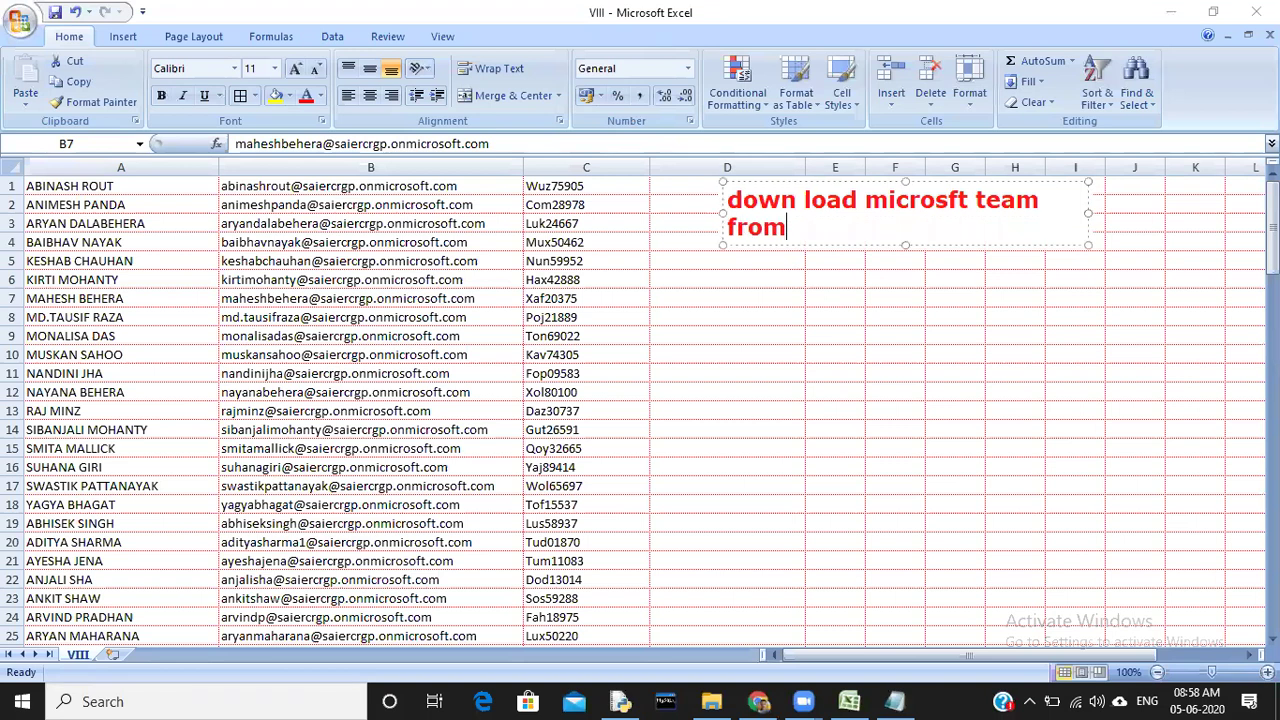
type(" pay")
key("BackSpace")
type("store")
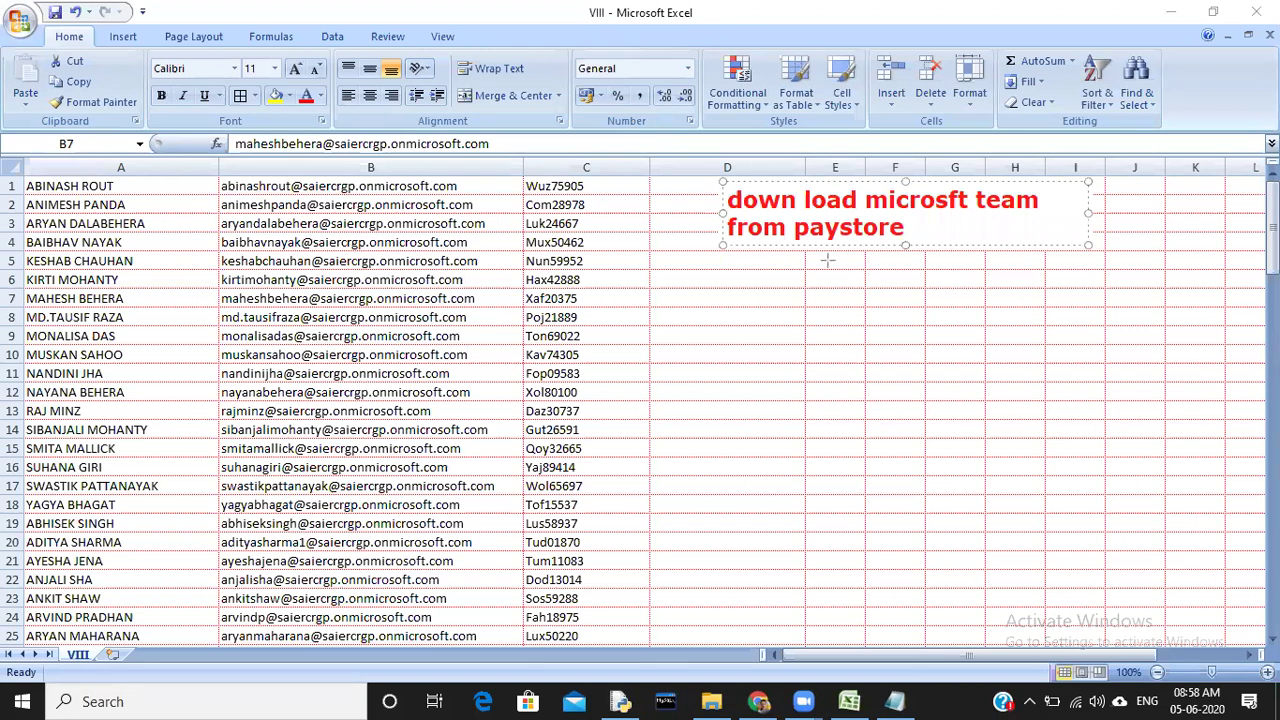
Step: Draw a red arrow down from the note and add an 'open' label below it
left_click_drag(829, 252, 829, 310)
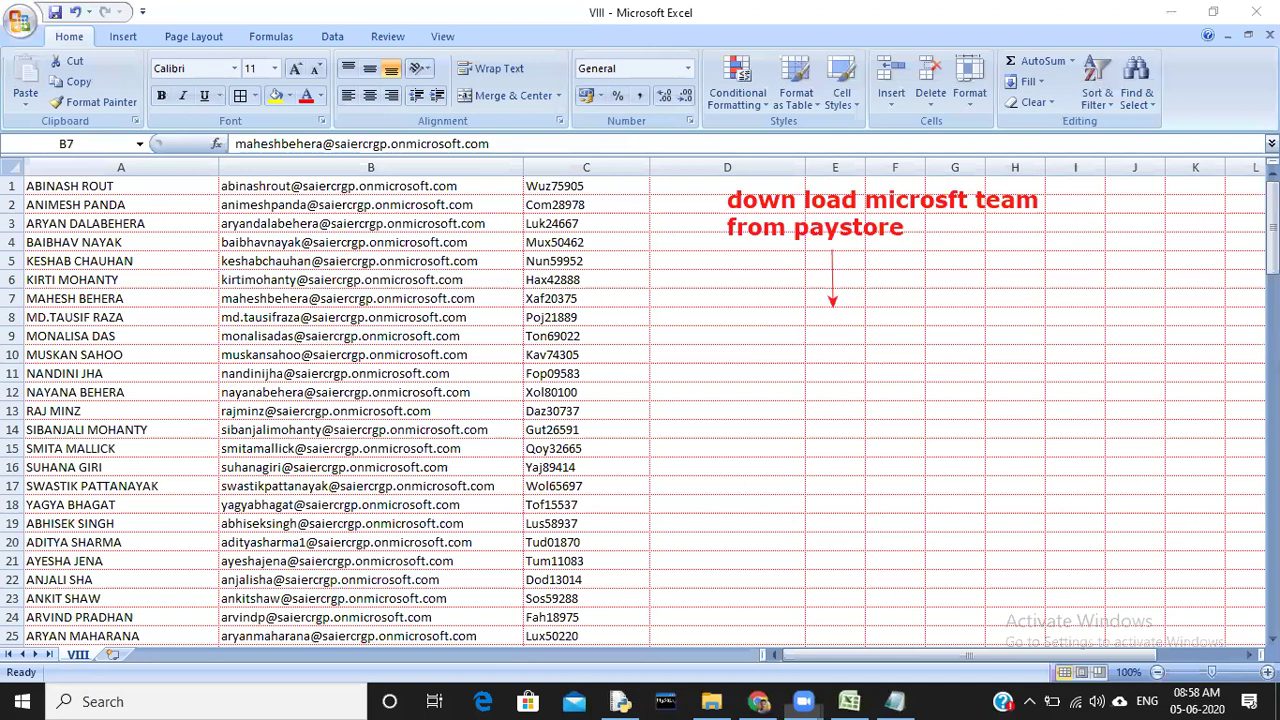
left_click(757, 321)
type("p")
key("BackSpace")
type("io")
key("BackSpace")
key("BackSpace")
type("open")
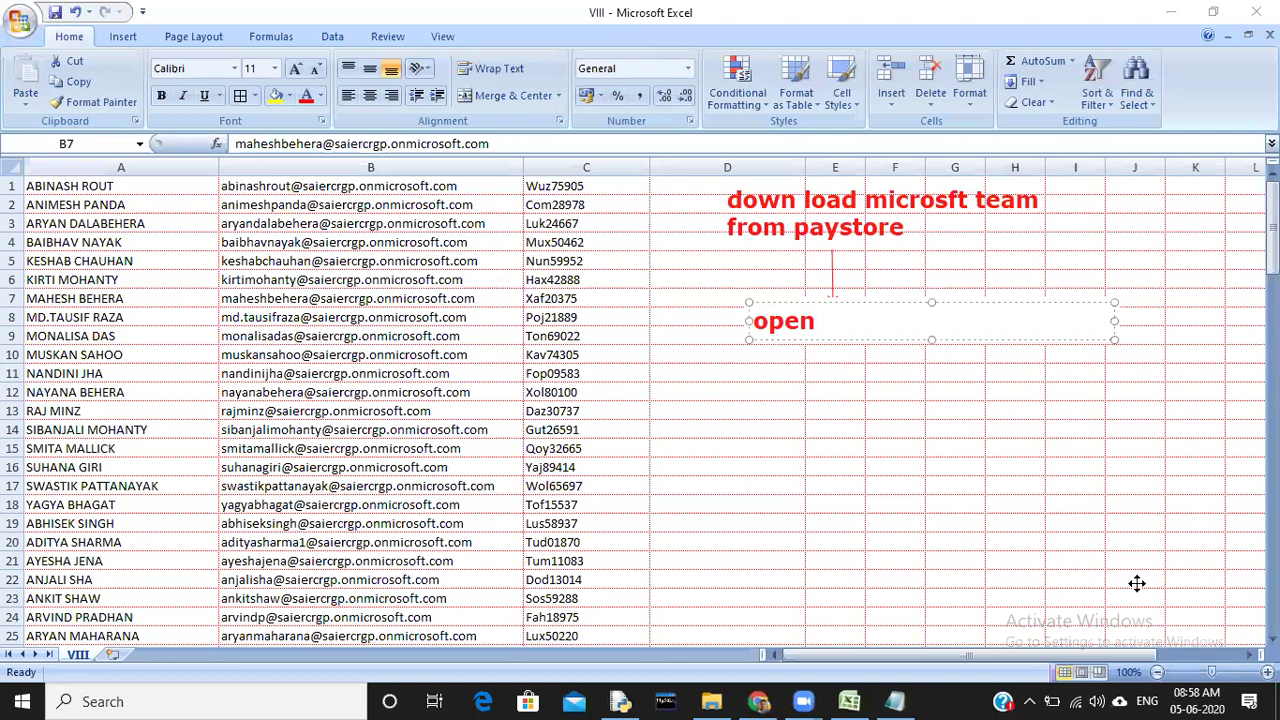
Step: Add an 'email id id' label under the second arrow and delete the leftover empty text box
left_click(818, 380)
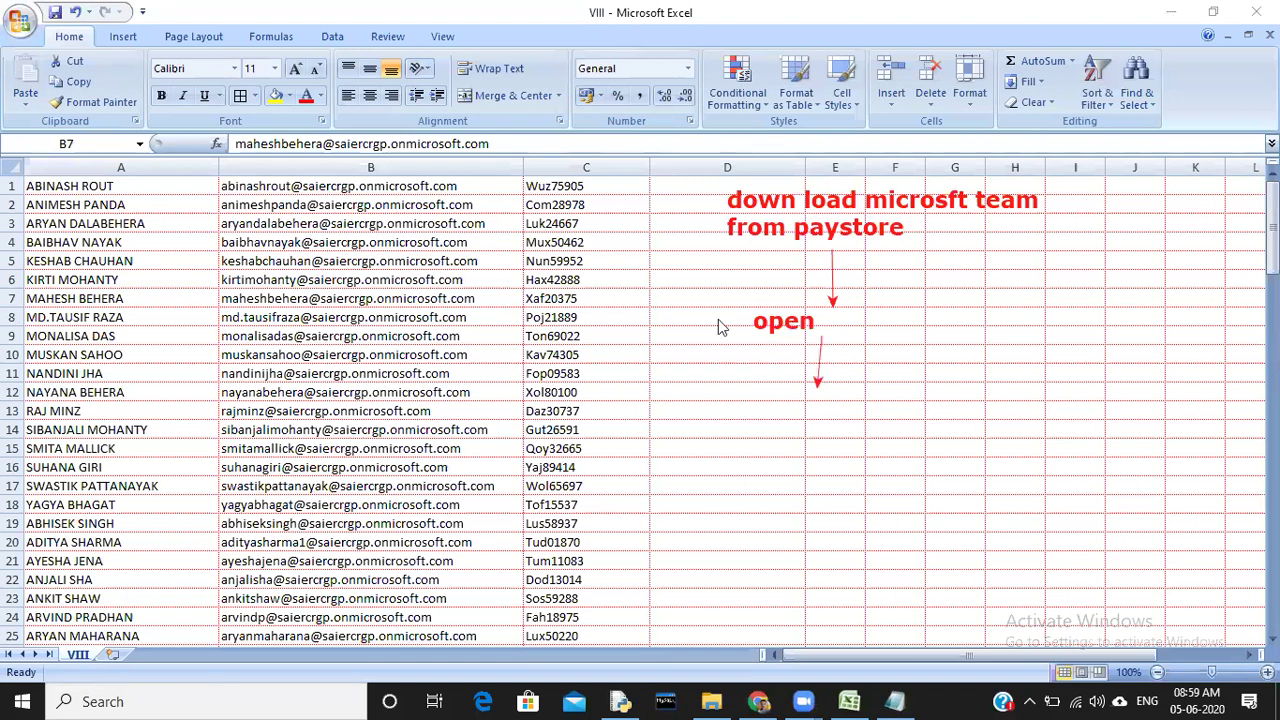
left_click(758, 429)
type("e")
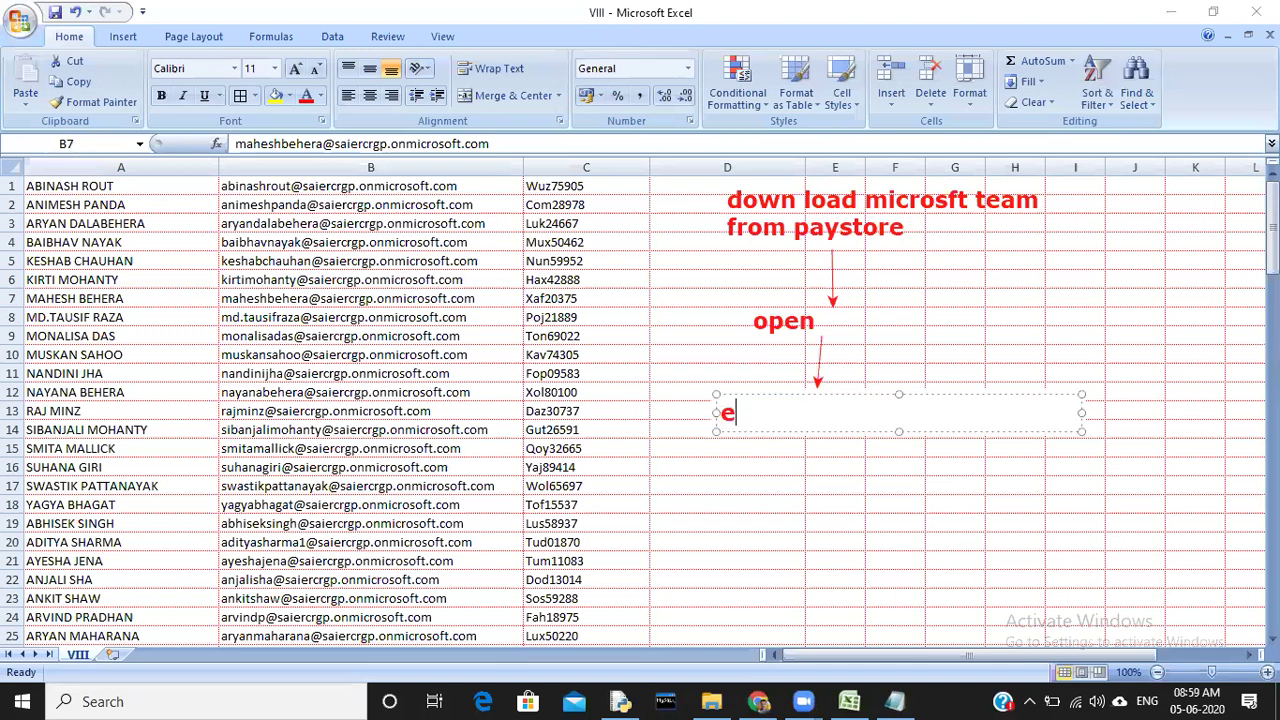
type("mailkid")
key("BackSpace")
key("BackSpace")
key("BackSpace")
type("il")
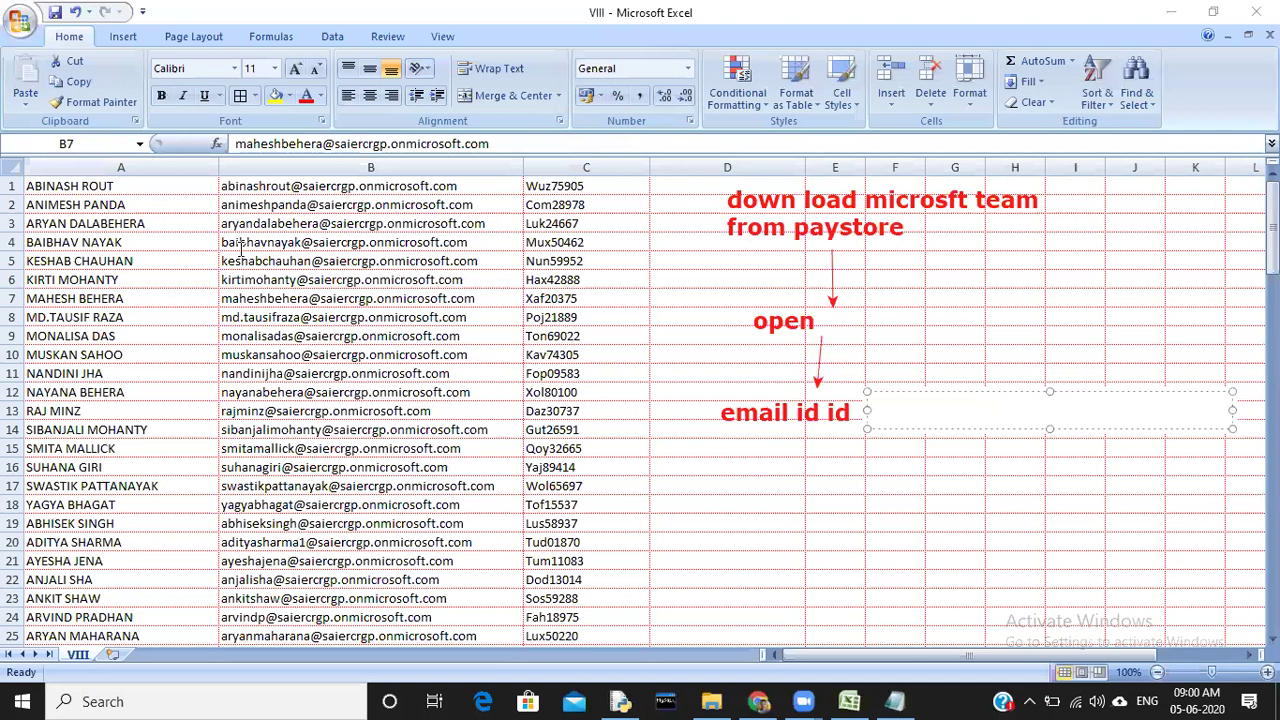
key("Delete")
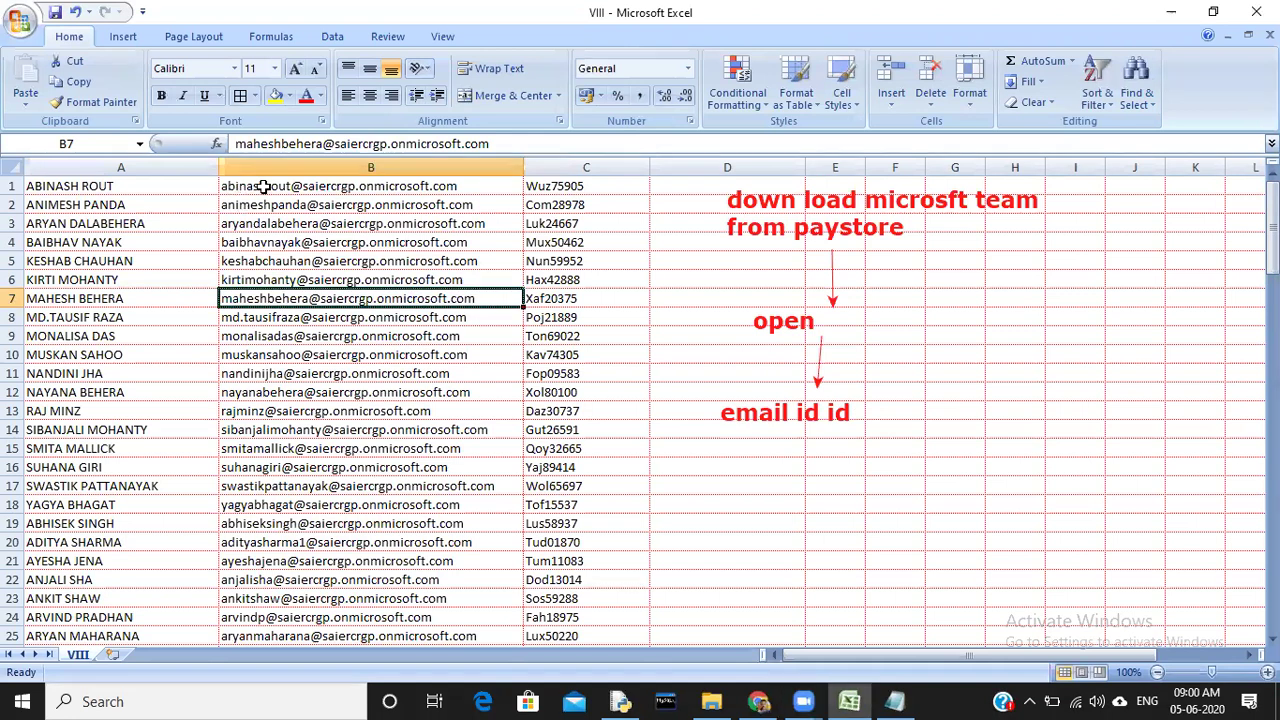
Step: Enlarge B1's email font two steps and widen column B to fit it
key("ctrl+Up")
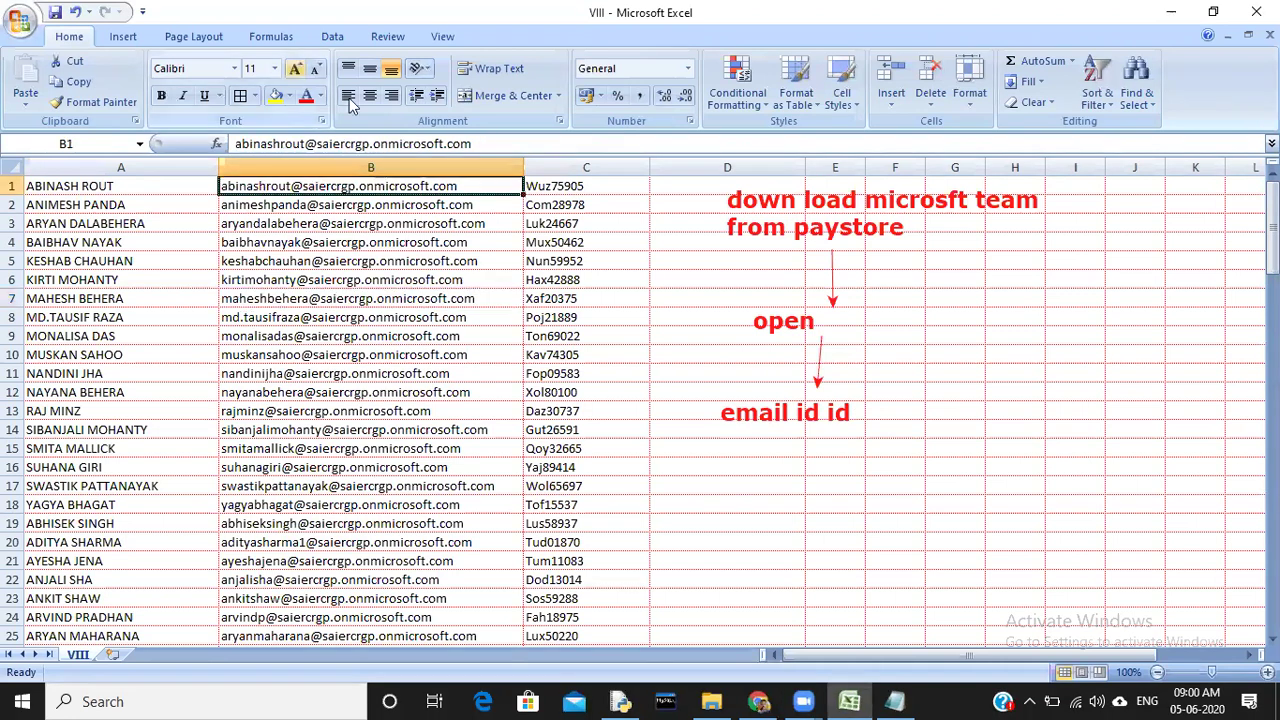
key("ctrl+shift+period")
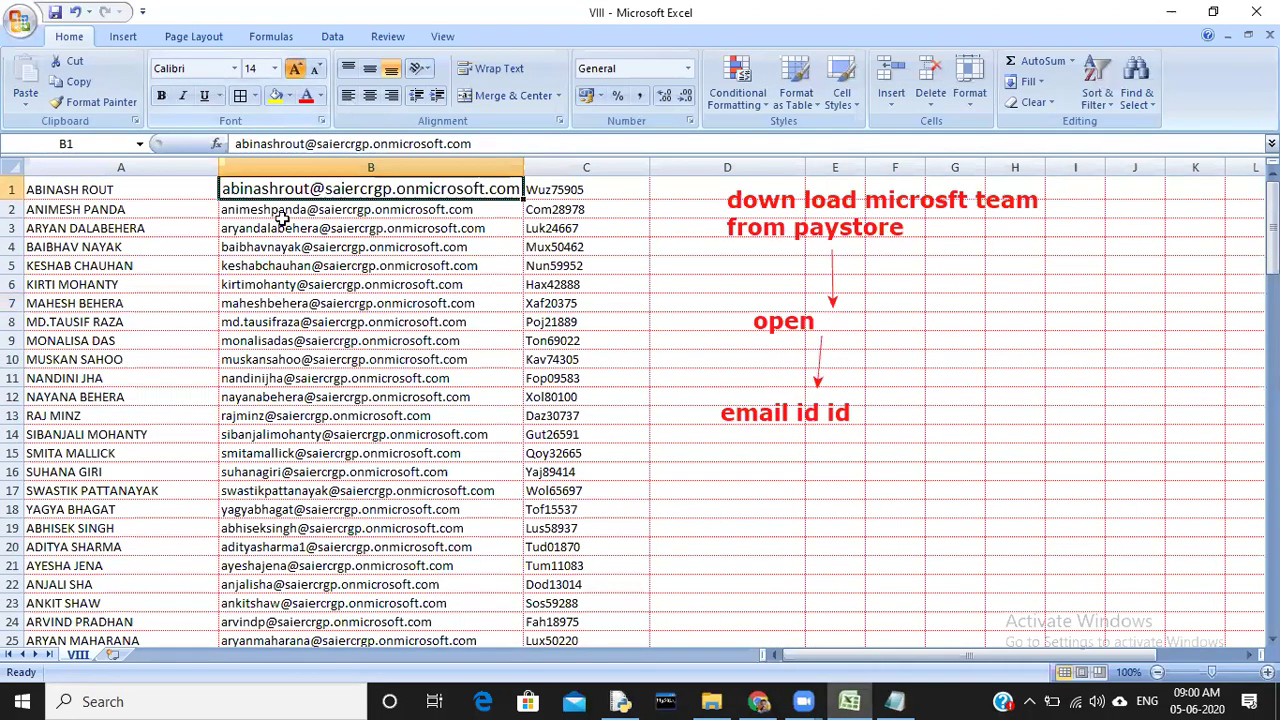
key("ctrl+shift+period")
double_click(490, 215)
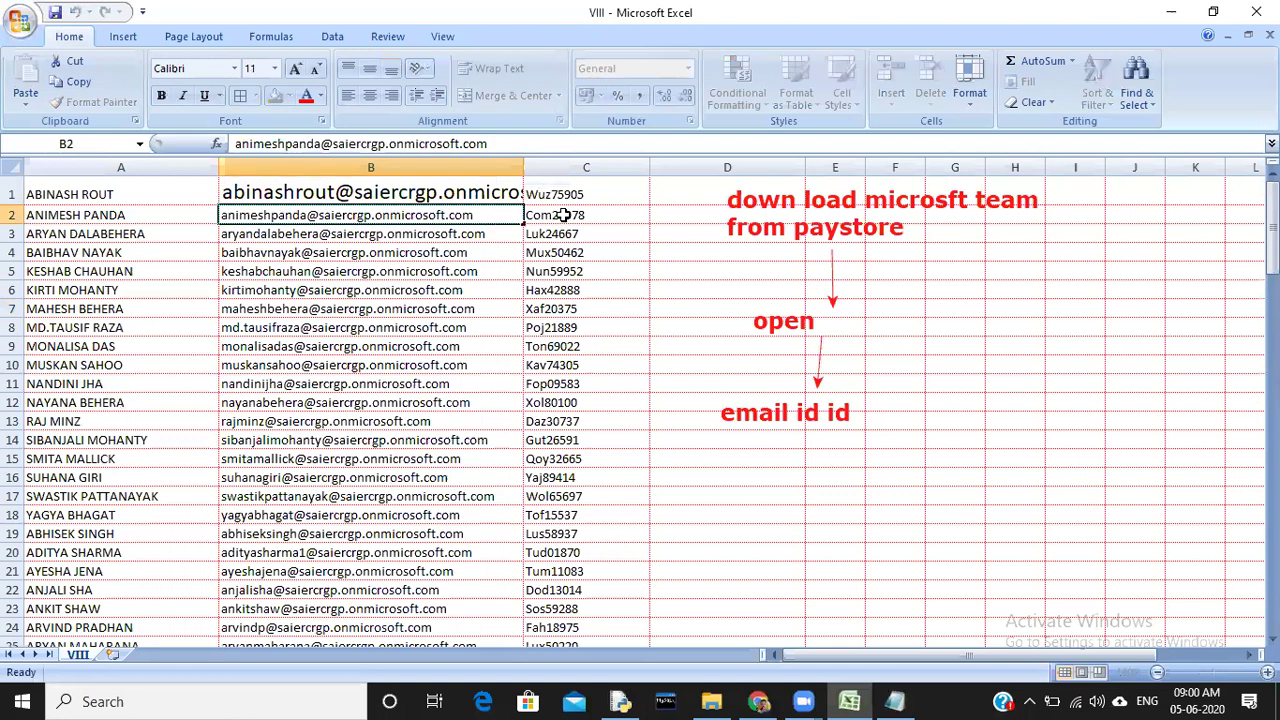
key("Return")
key("Return")
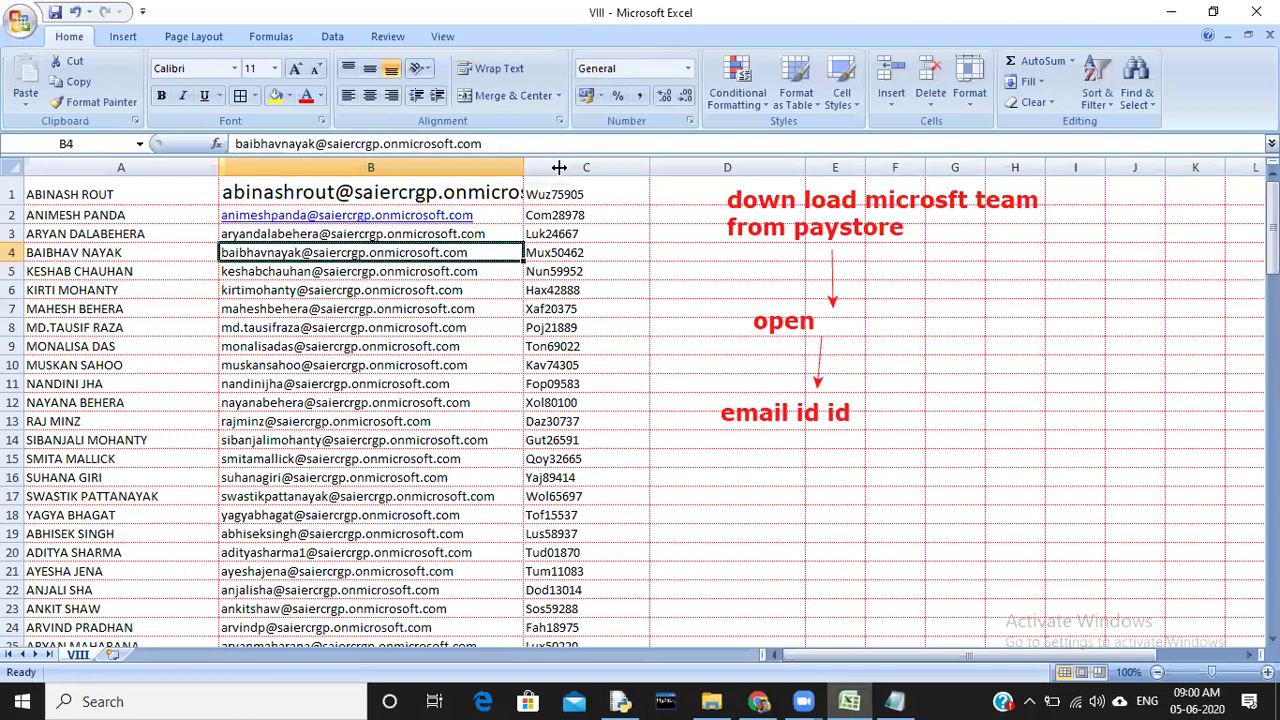
left_click_drag(559, 167, 642, 170)
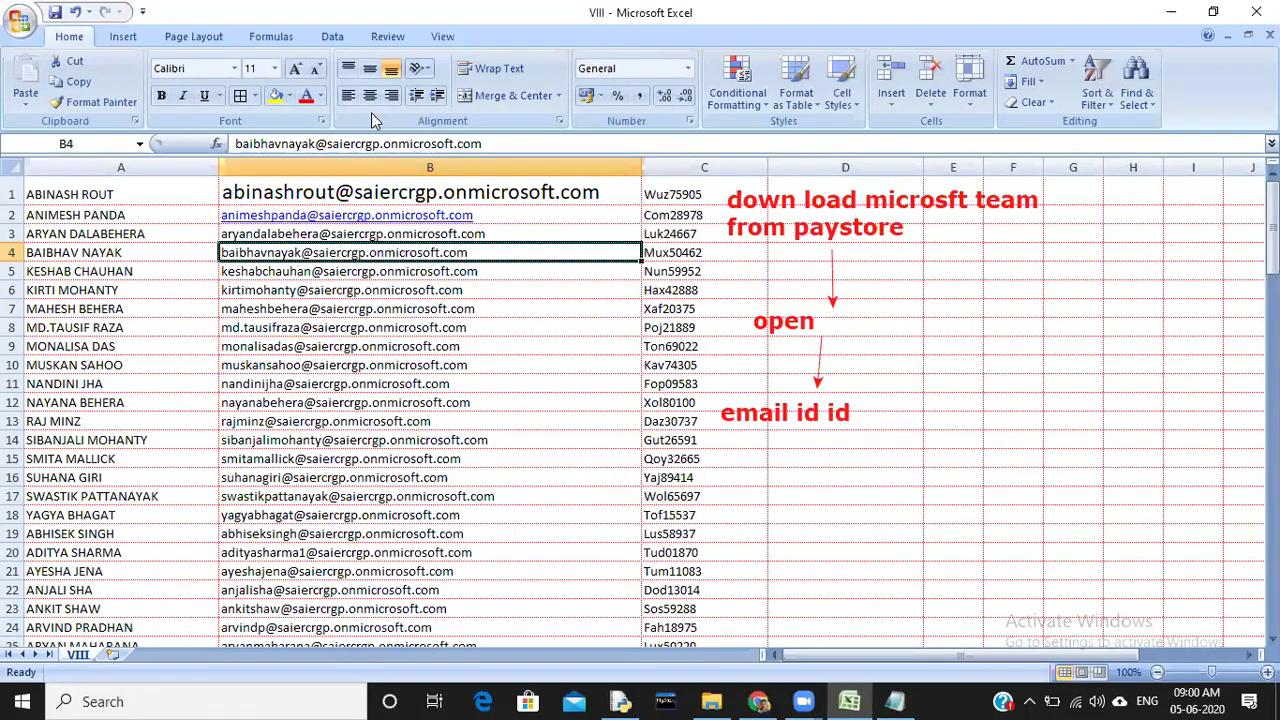
Step: Set C1's login code to size 18 and start a text box beside 'email id id'
key("Up")
key("Up")
key("Up")
key("Right")
left_click(295, 68)
left_click(295, 68)
left_click(295, 68)
left_click(295, 68)
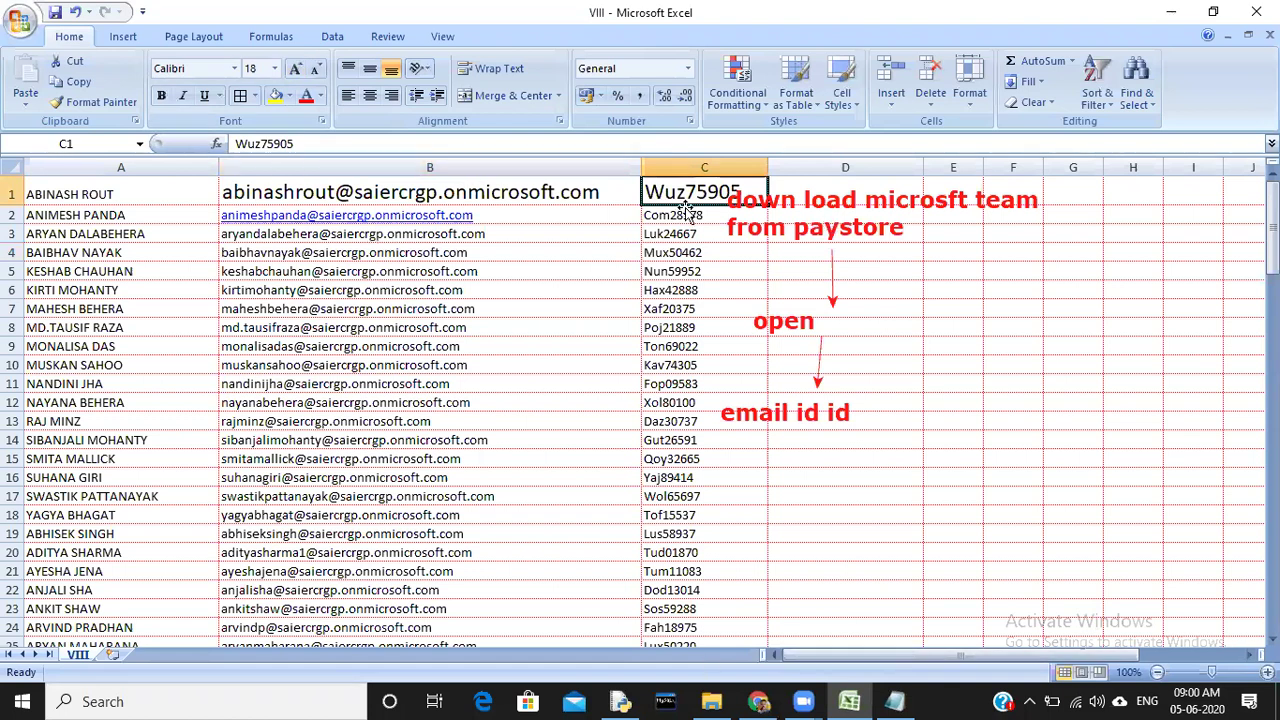
left_click(862, 421)
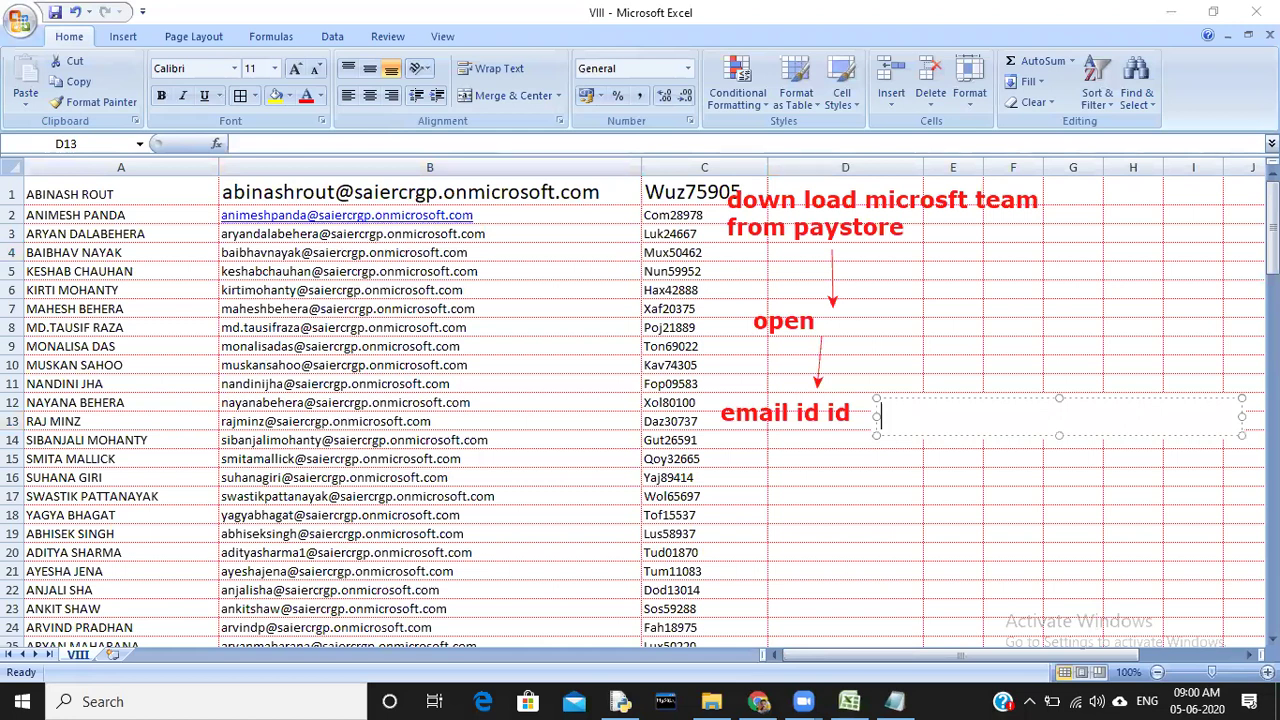
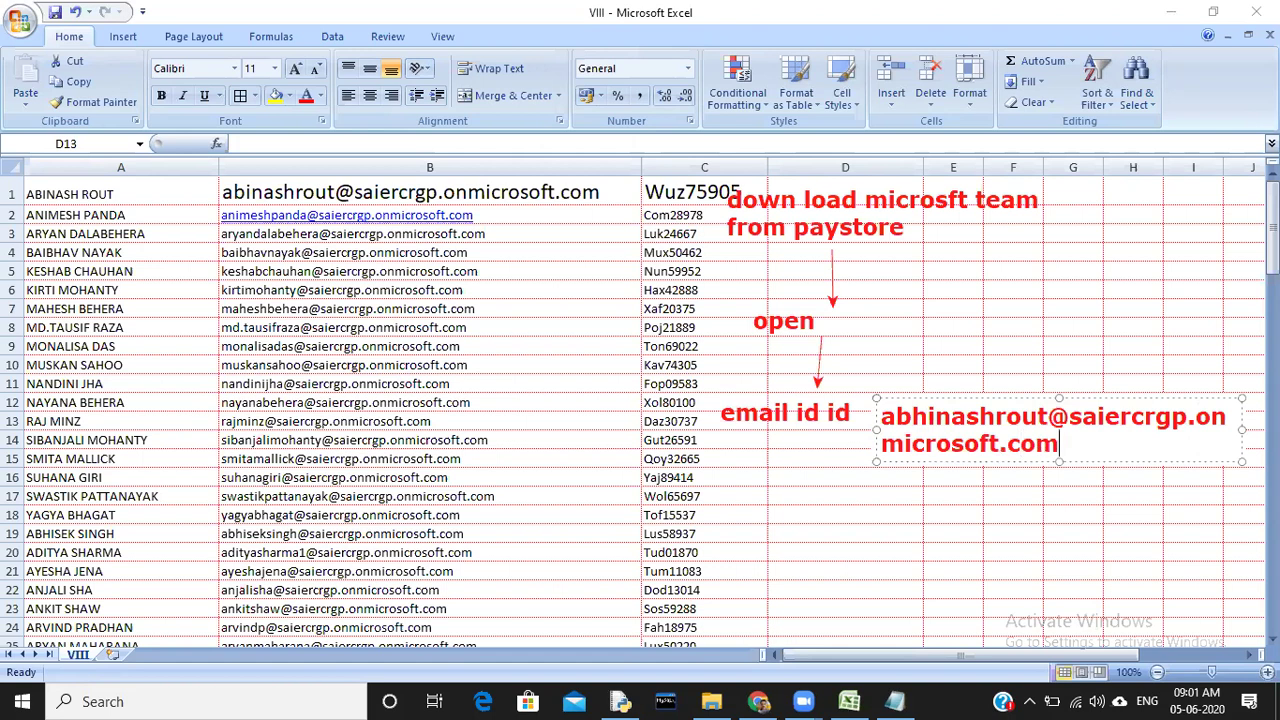
Step: Type the first student's full onmicrosoft.com e-mail address into the red text box, fixing typos
key("Escape")
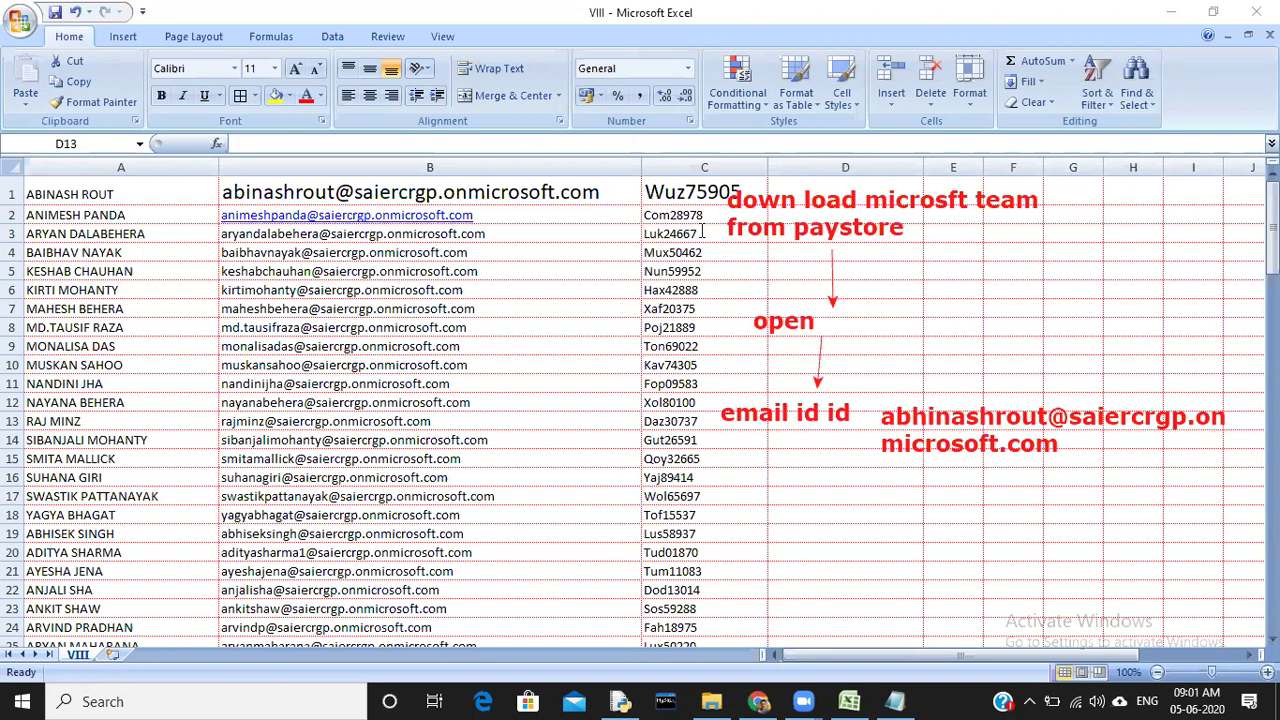
Step: Add a red text box below the e-mail holding the first student's password
left_click(796, 511)
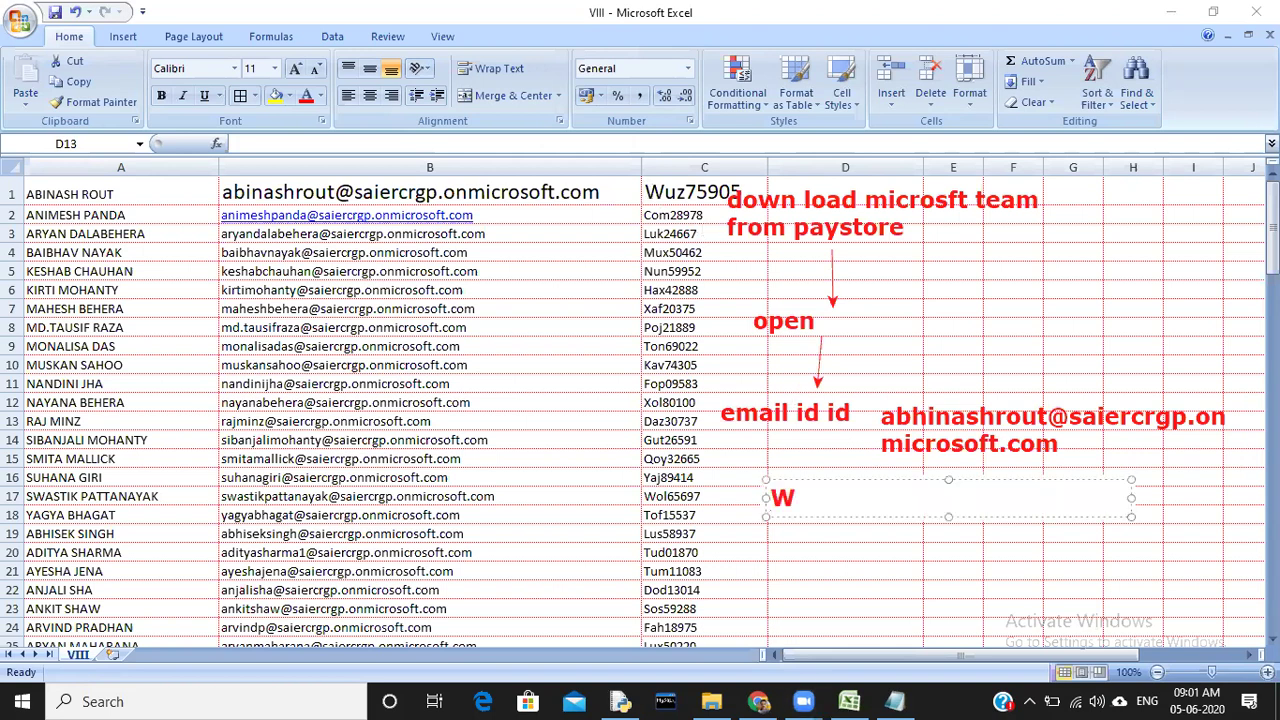
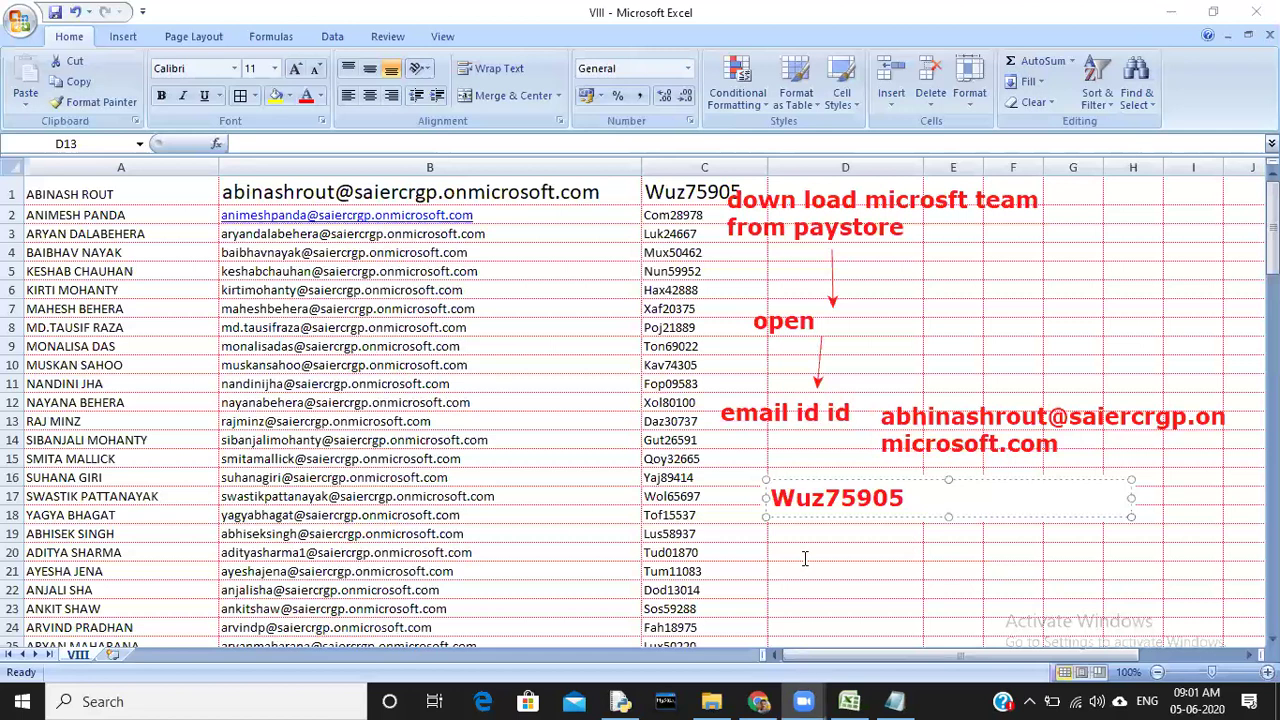
key("Escape")
key("Escape")
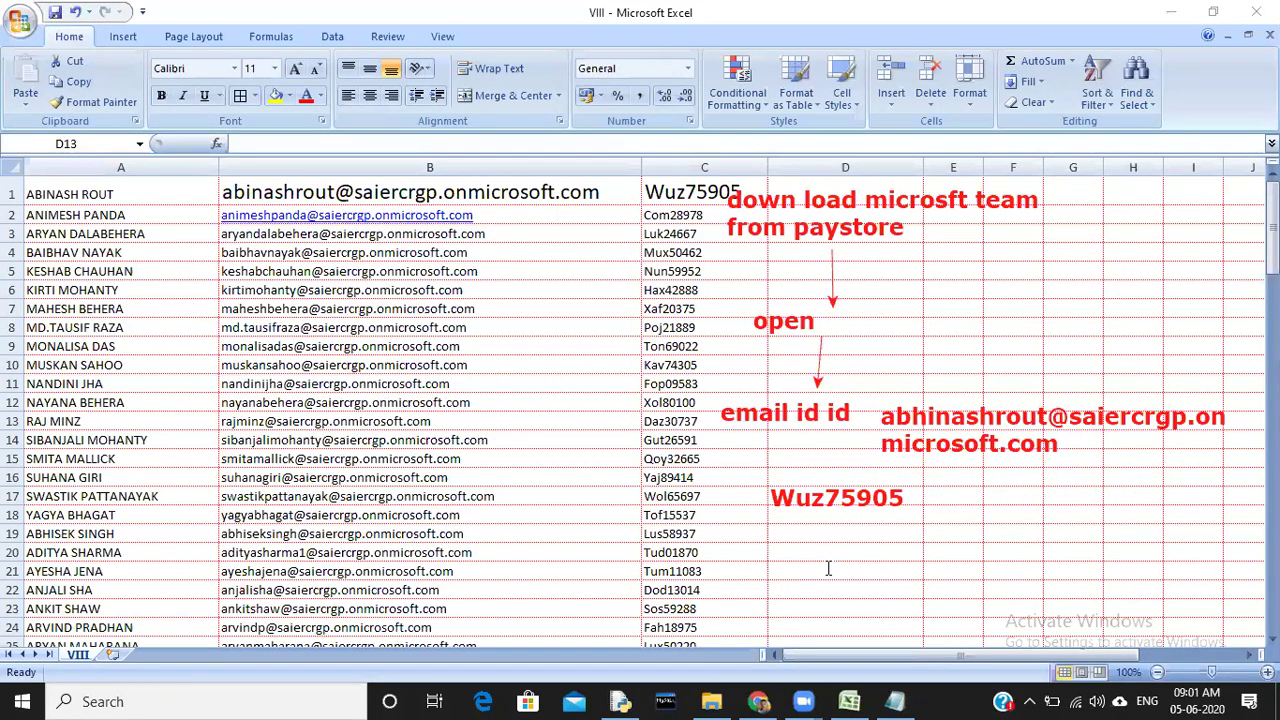
Step: Add a 'current:' label beneath it, correcting the 'curreent' typo
type("curreent:")
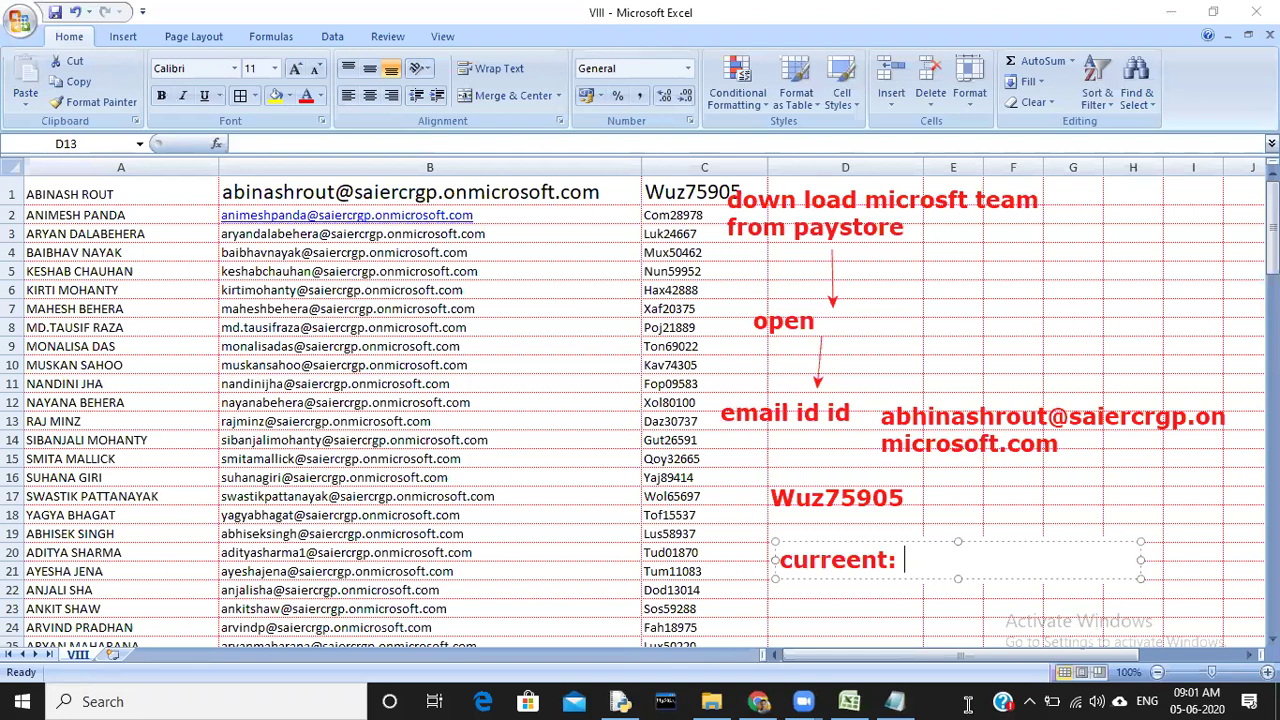
left_click(858, 562)
key("BackSpace")
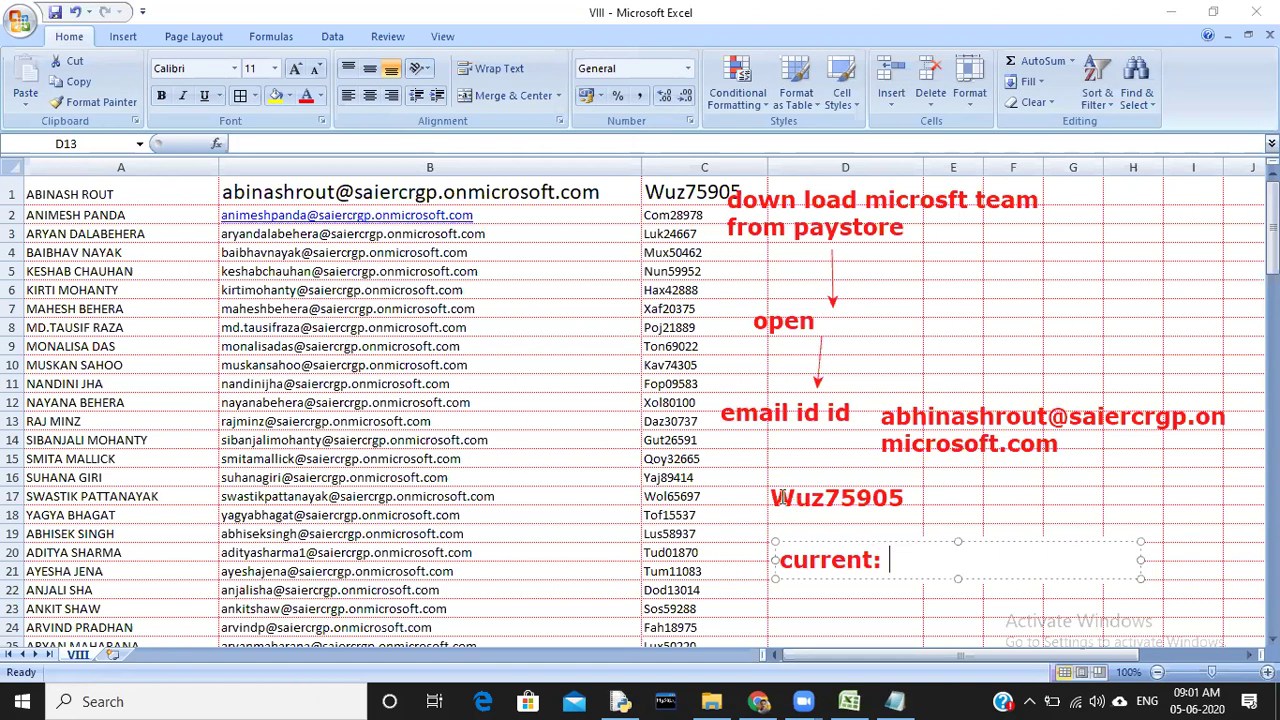
left_click(772, 495)
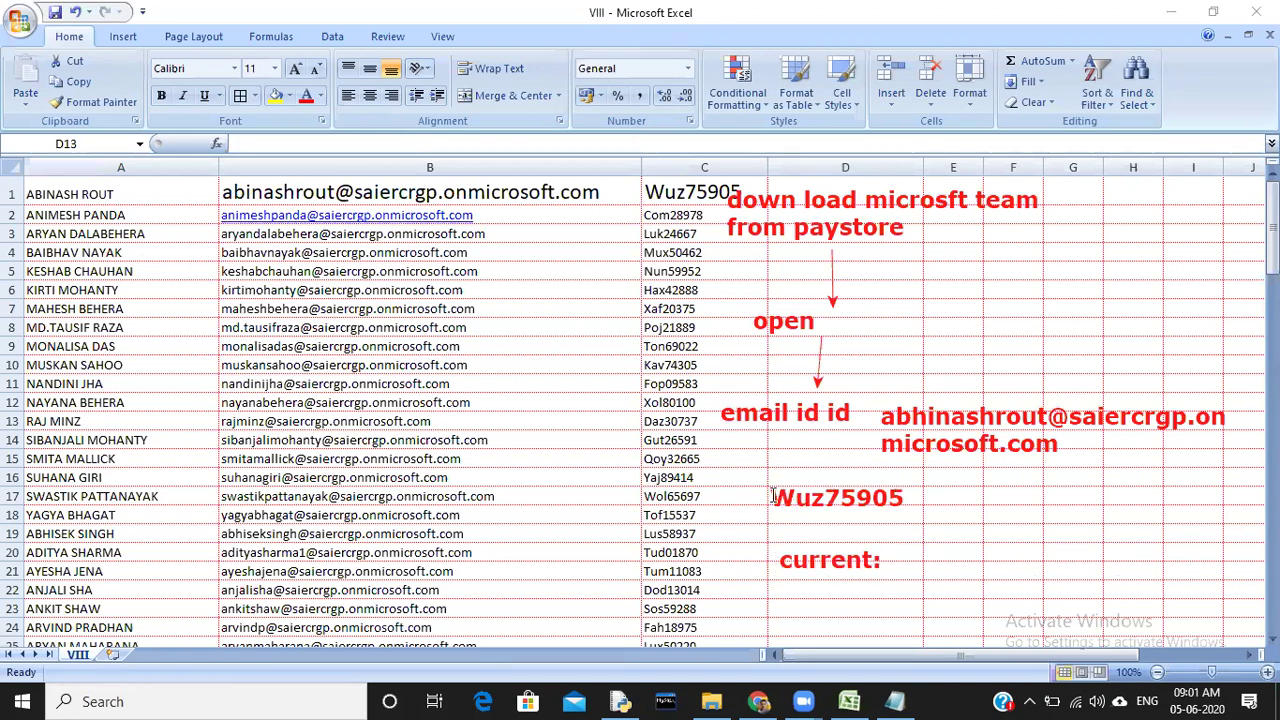